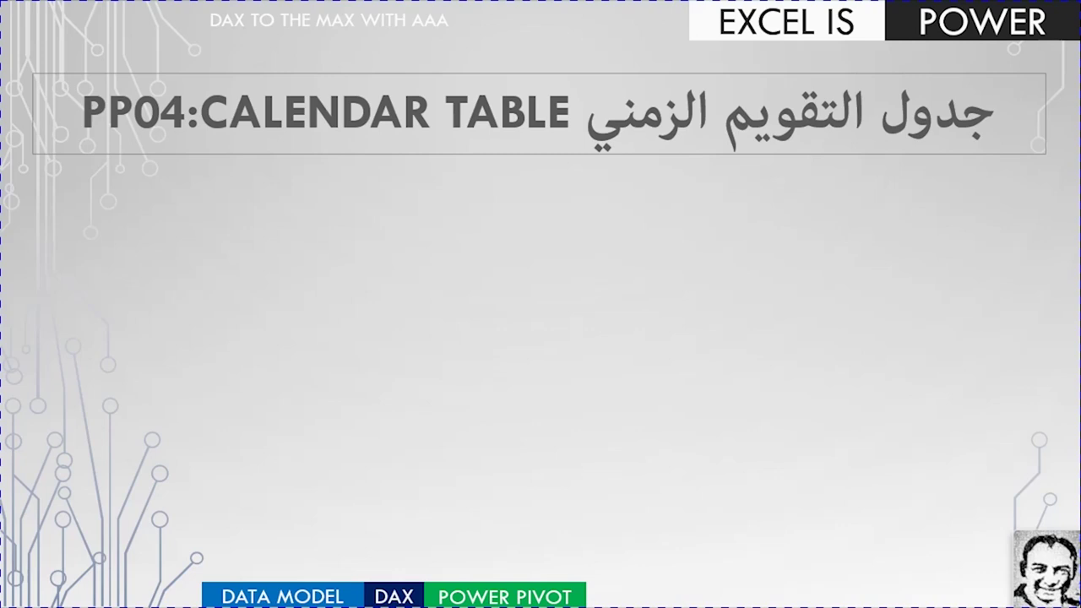
Build the agenda bullets one by one, including Sequence formulas, Excel Table control and Power Pivot
{"action": "left_click", "coordinate": [560, 283]}
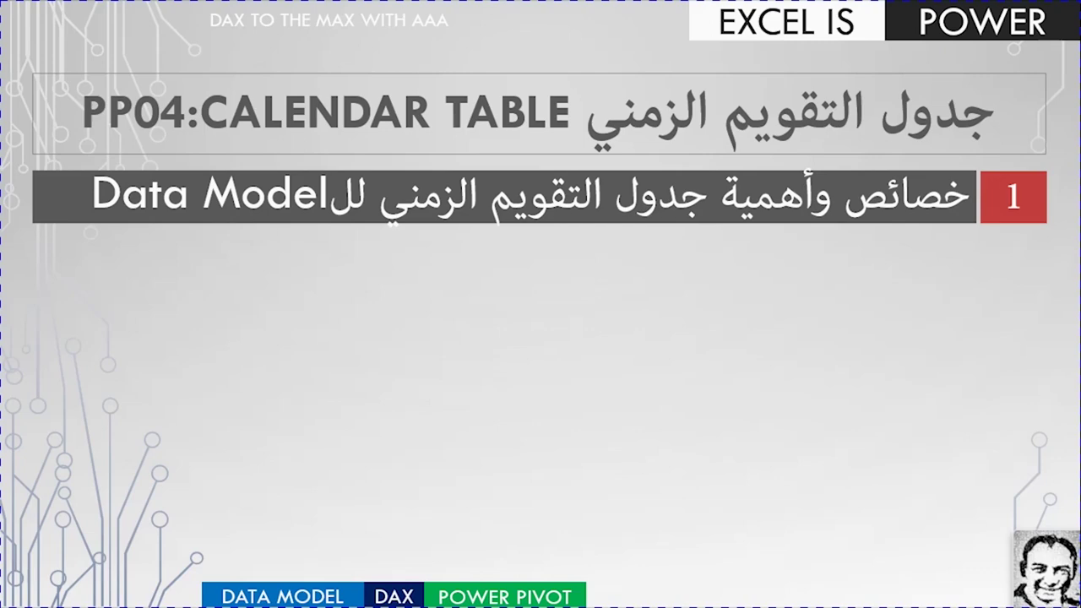
{"action": "left_click", "coordinate": [560, 287]}
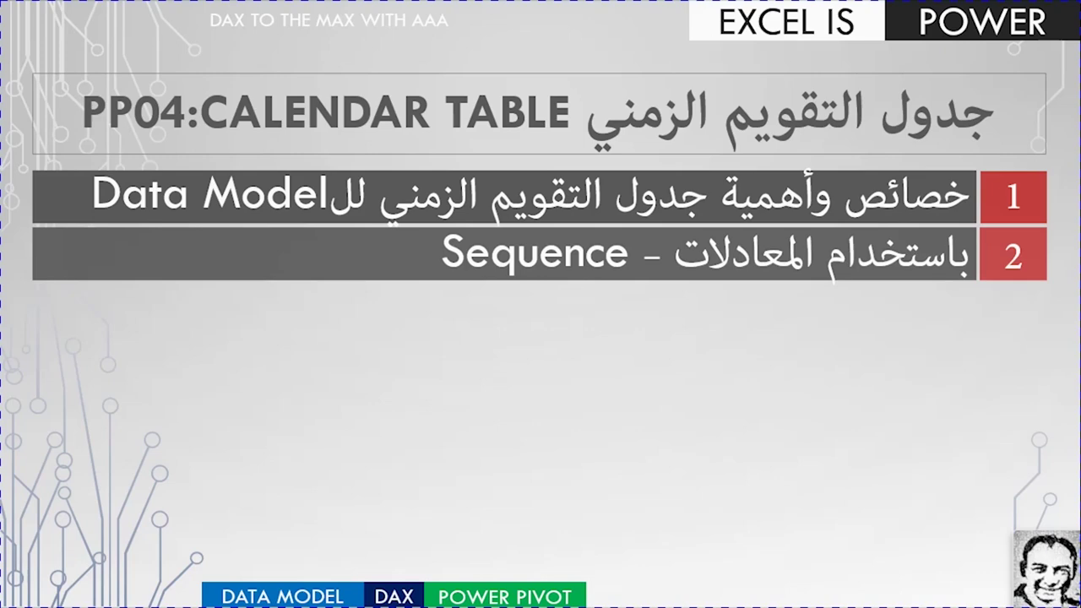
{"action": "key", "text": "Right"}
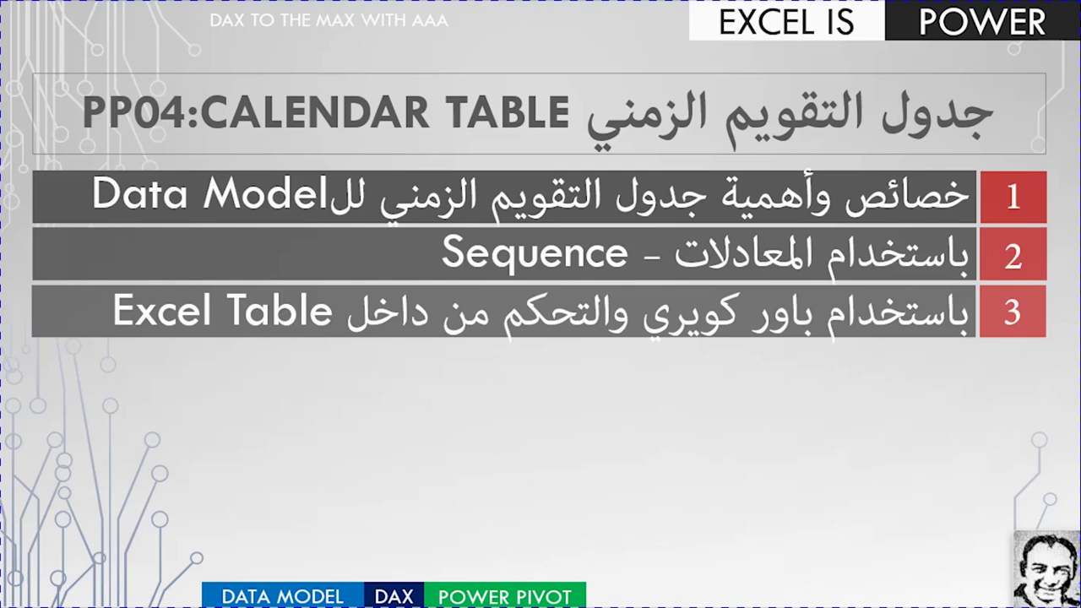
{"action": "key", "text": "Right"}
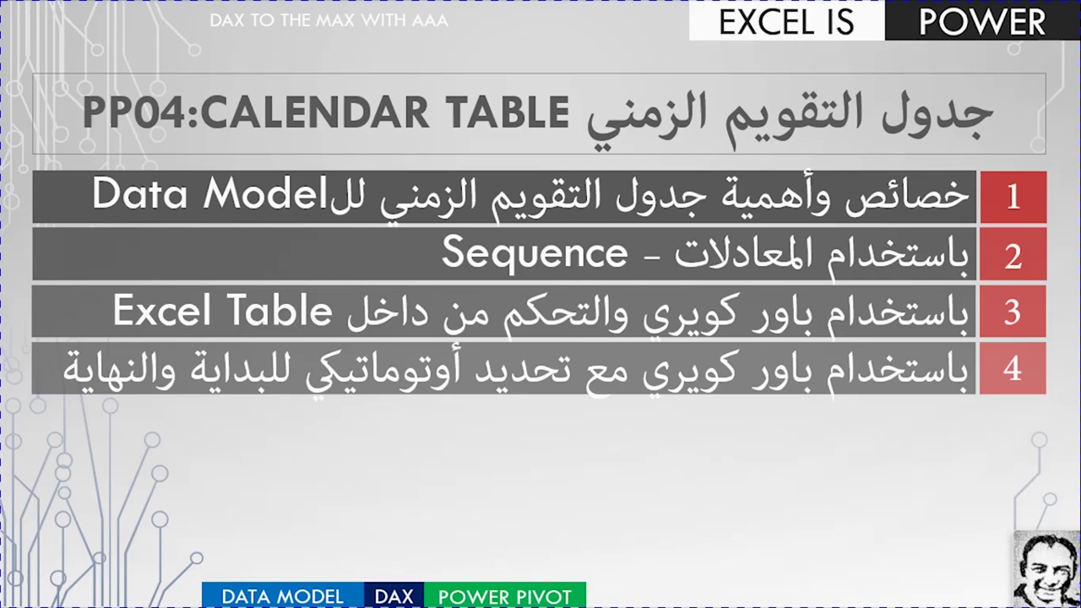
{"action": "key", "text": "Right"}
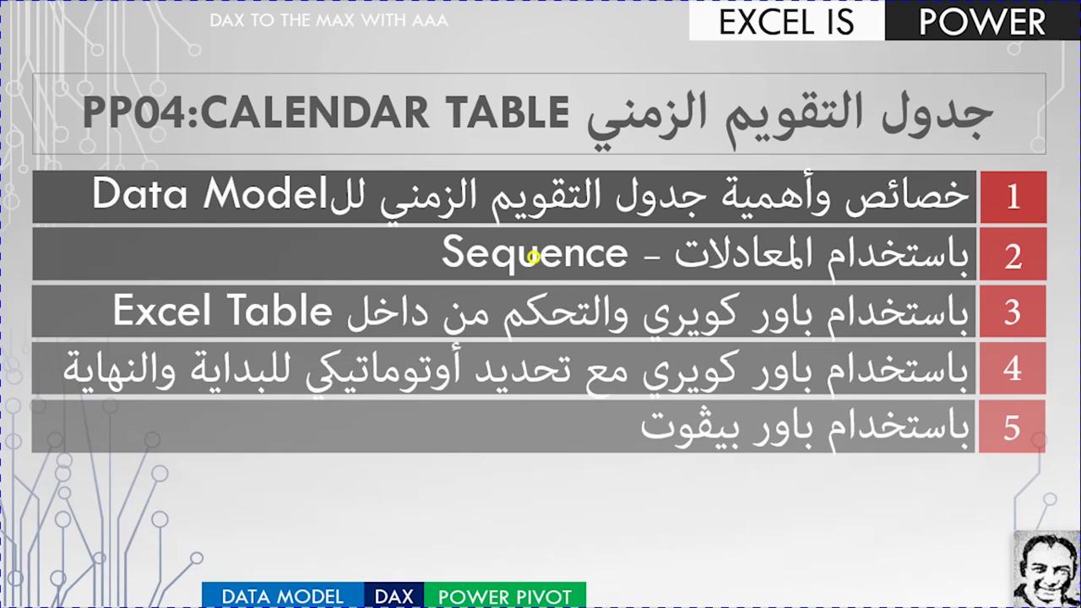
{"action": "key", "text": "Right"}
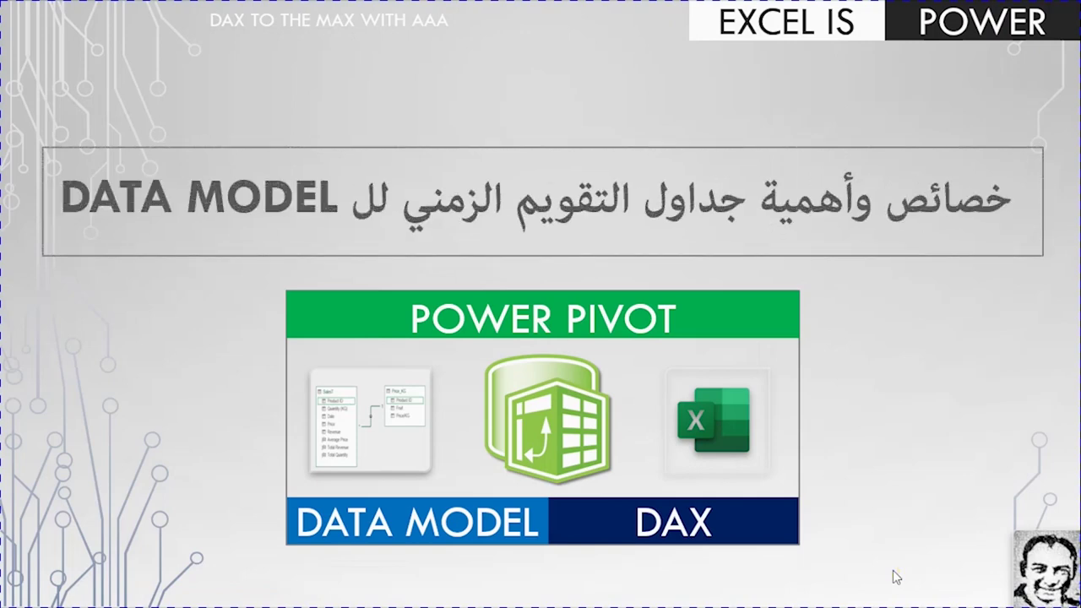
Go to the calendar table importance slide and show the DAX Time Intelligent Functions and Many to Many points
{"action": "key", "text": "Right"}
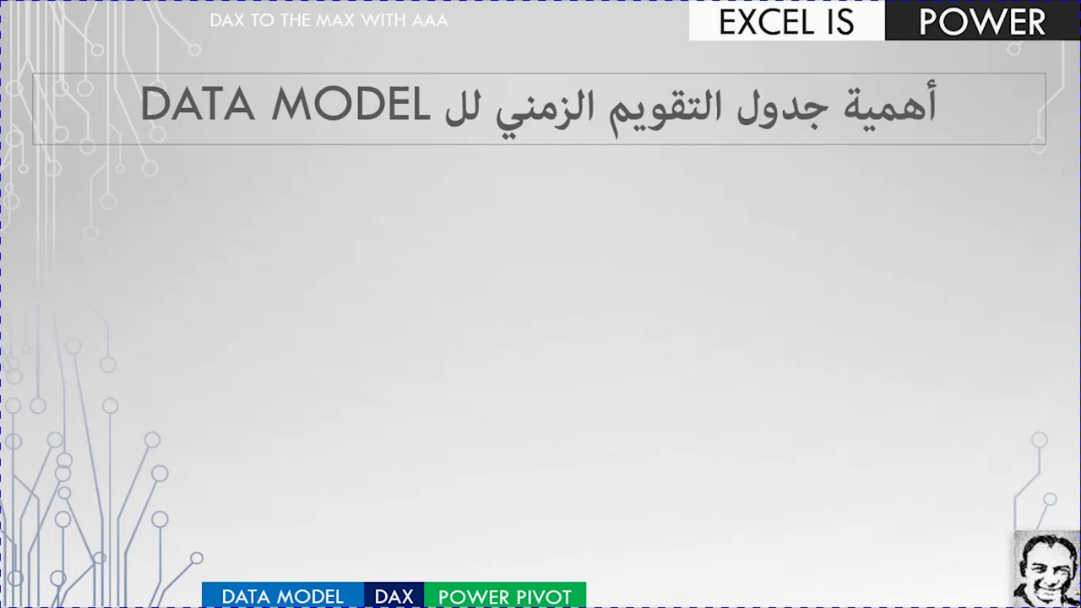
{"action": "left_click", "coordinate": [502, 312]}
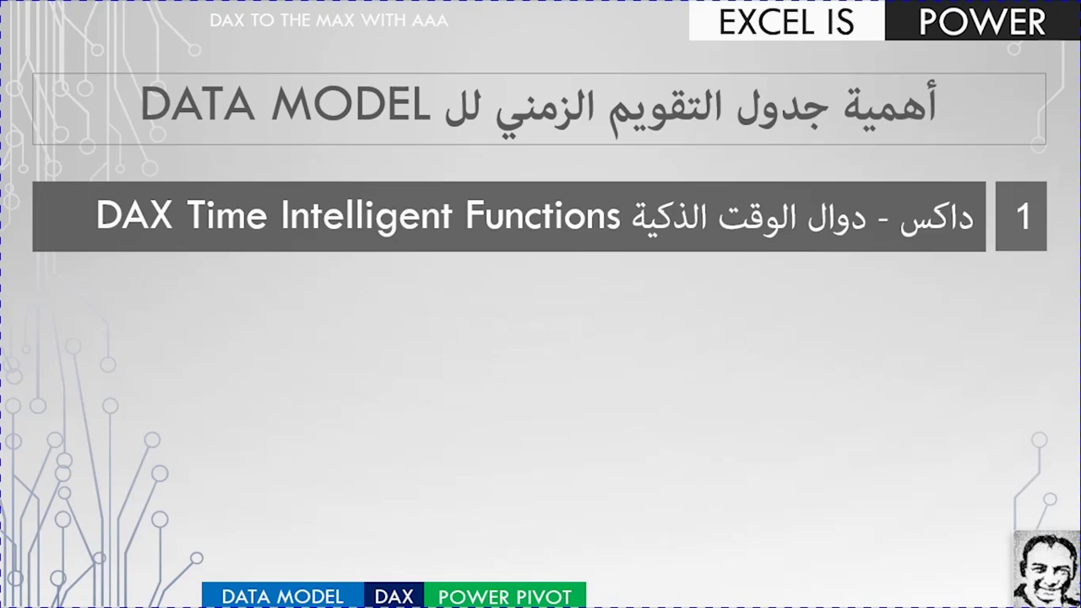
{"action": "key", "text": "Right"}
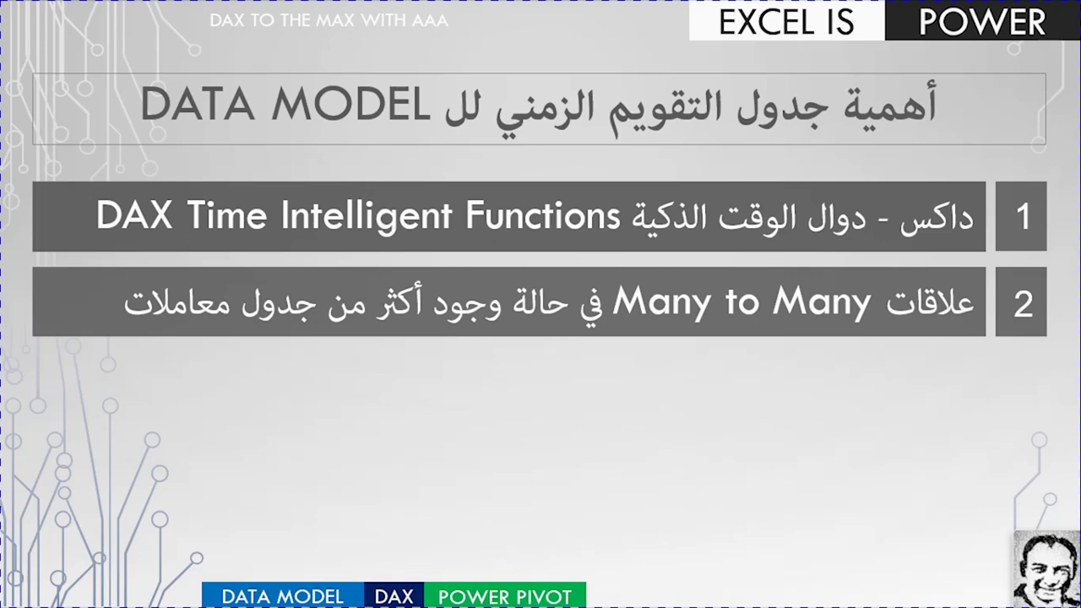
Show the point on splitting dates into units, then advance to the calendar table properties slide
{"action": "key", "text": "Right"}
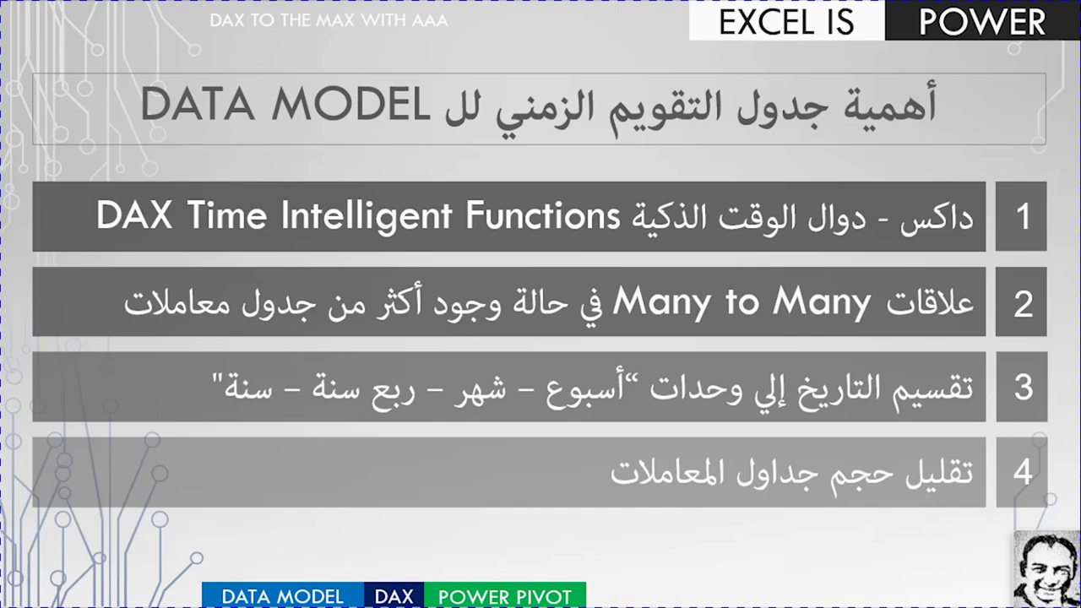
{"action": "left_click", "coordinate": [507, 334]}
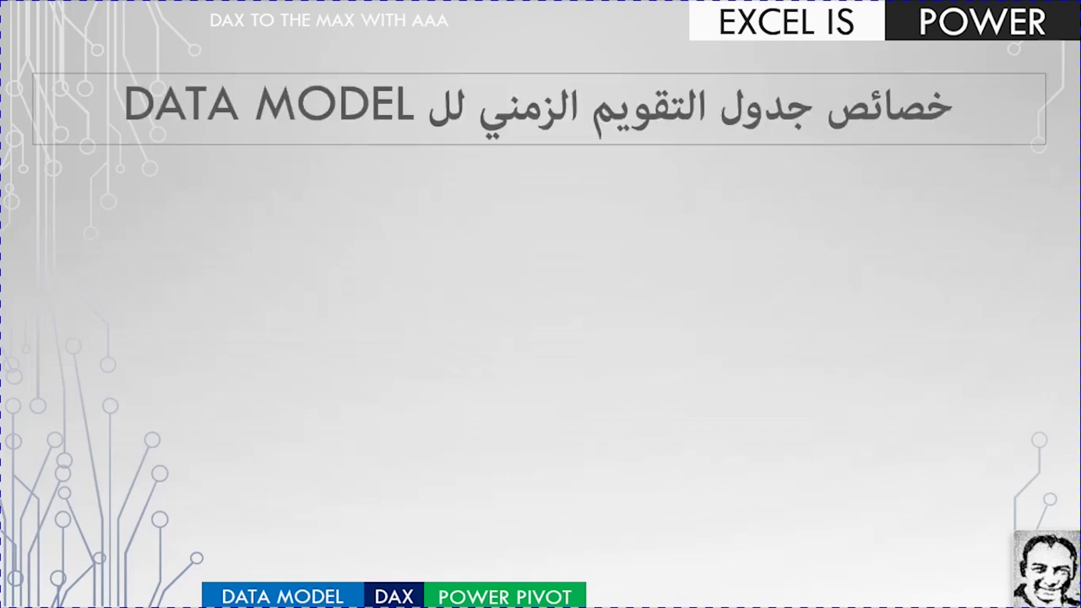
Show the continuous-dates property and the unique date per row as Primary Key property
{"action": "left_click", "coordinate": [507, 325]}
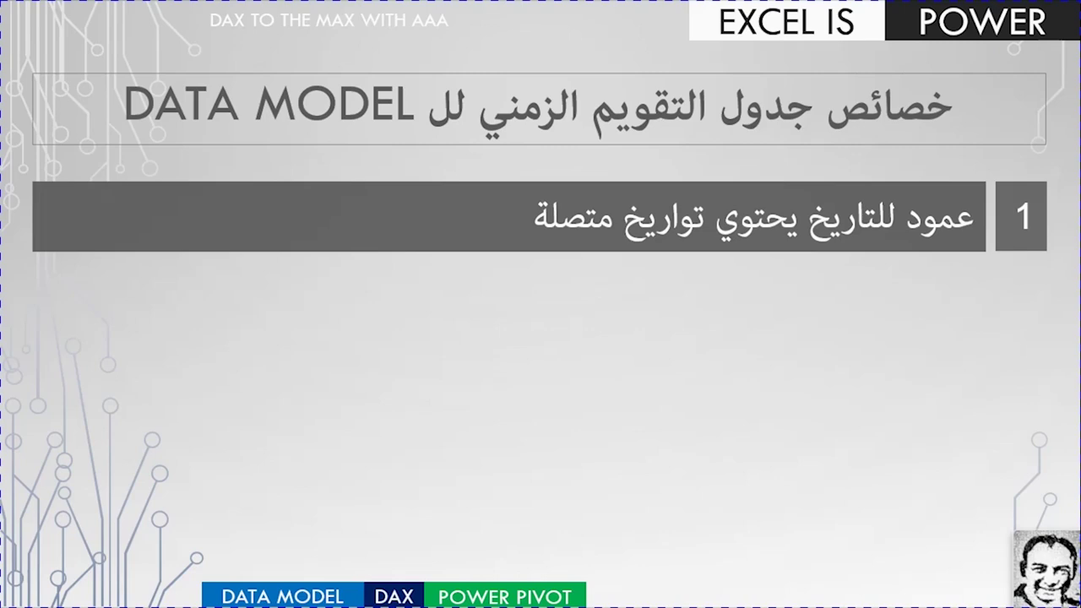
{"action": "left_click", "coordinate": [504, 330]}
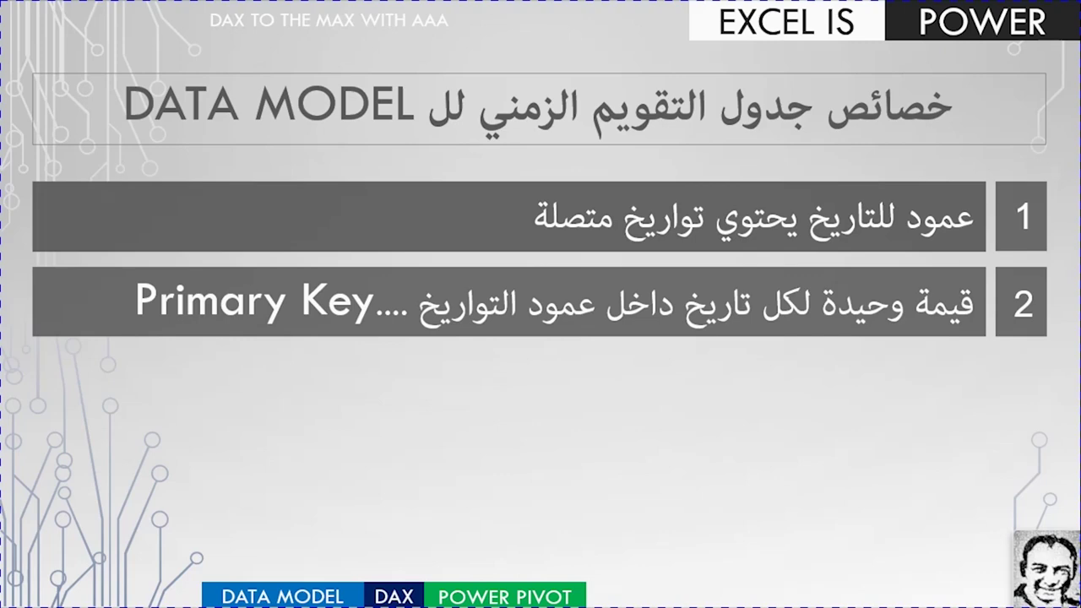
Show the separate-column-per-time-unit and transaction-table relationship properties, then advance to the Power Pivot slide
{"action": "key", "text": "Right"}
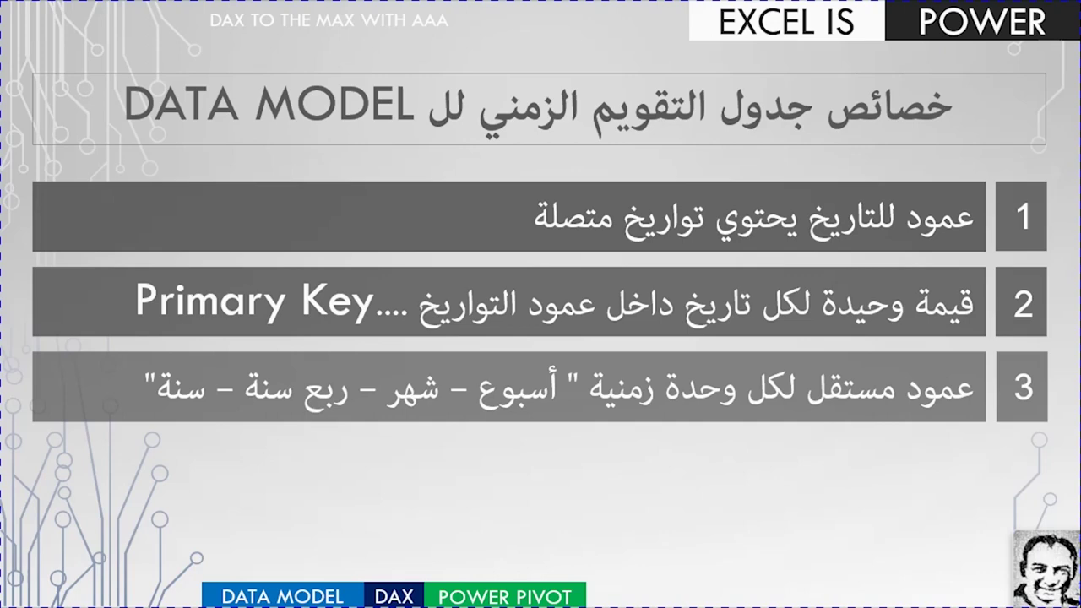
{"action": "left_click", "coordinate": [507, 333]}
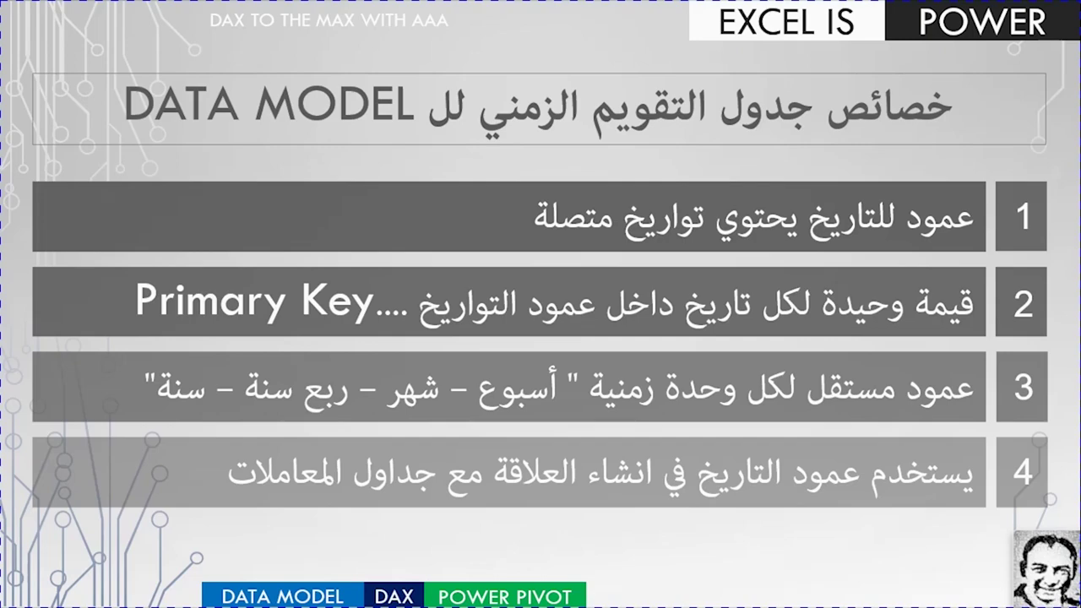
{"action": "left_click", "coordinate": [910, 571]}
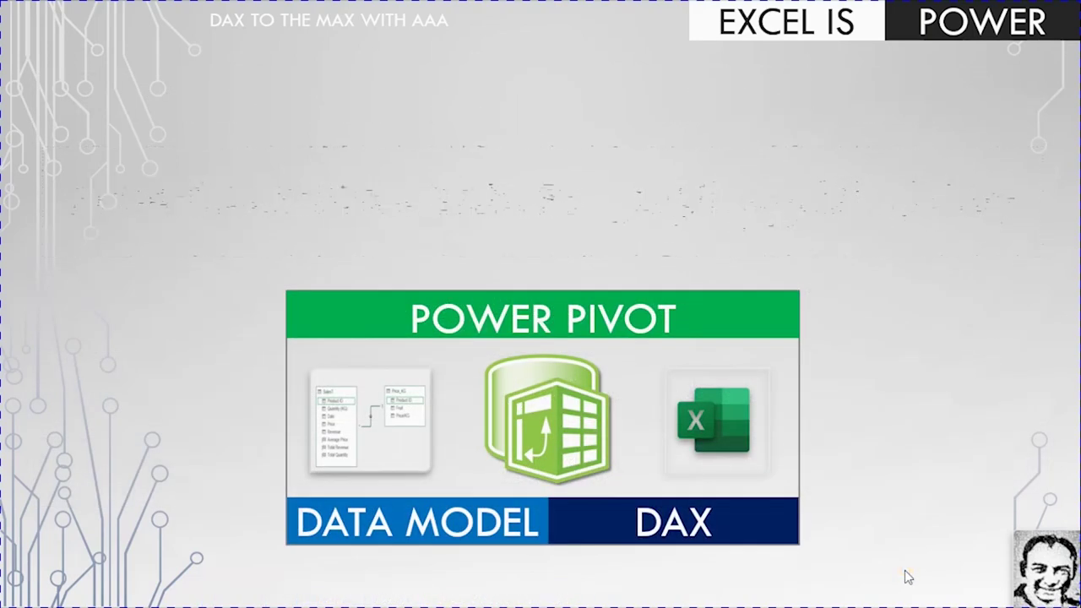
Advance to the Sequence formulas section title slide
{"action": "left_click", "coordinate": [900, 566]}
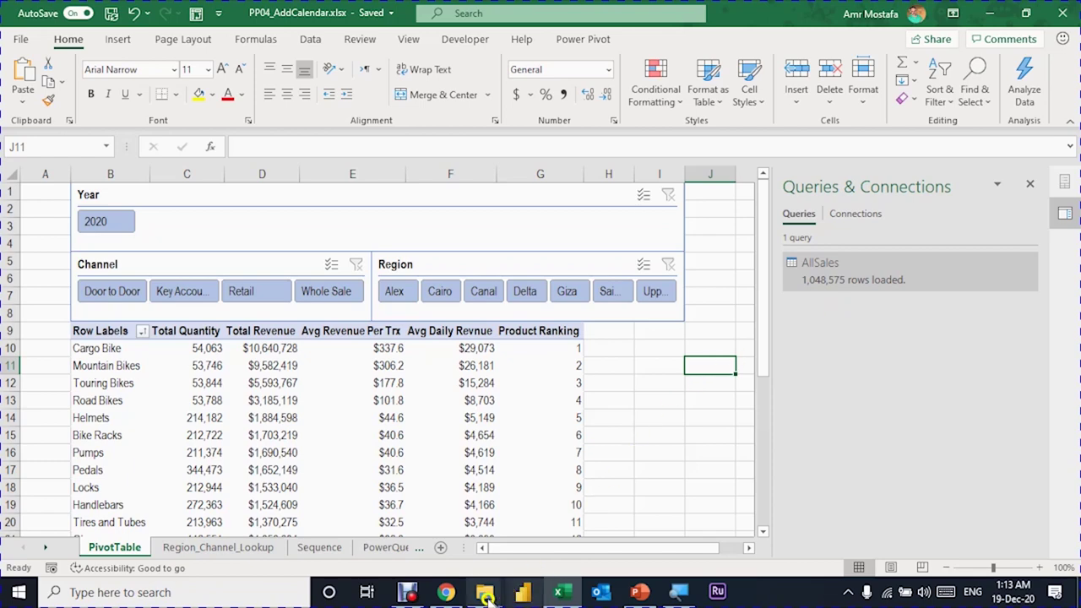
Show the Load folder containing Sales2020.csv, then return to the PP04_AddCalendar.xlsx workbook
{"action": "mouse_move", "coordinate": [485, 596]}
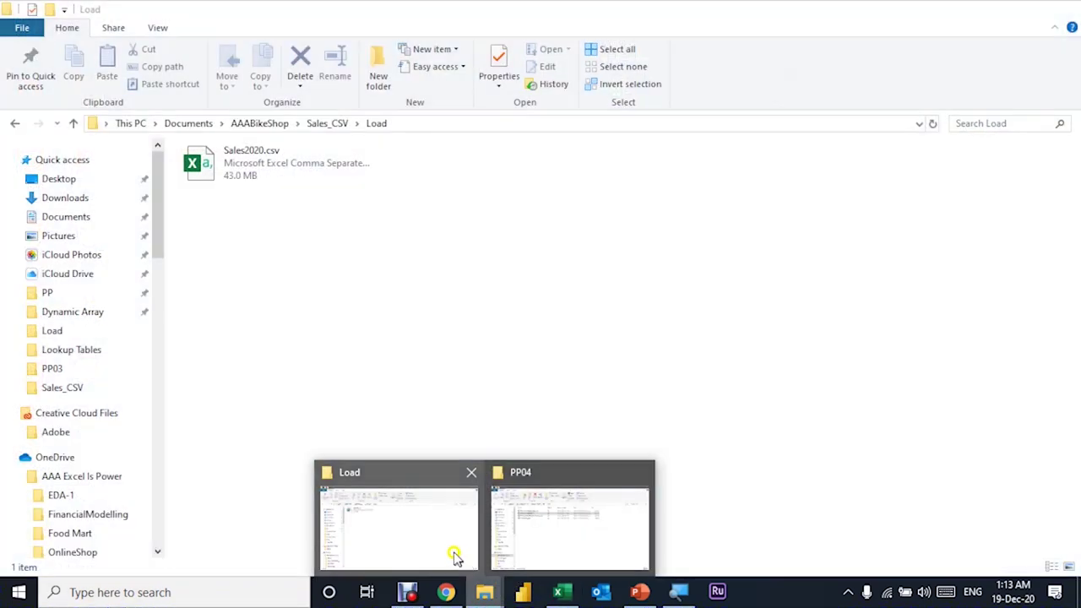
{"action": "left_click", "coordinate": [452, 551]}
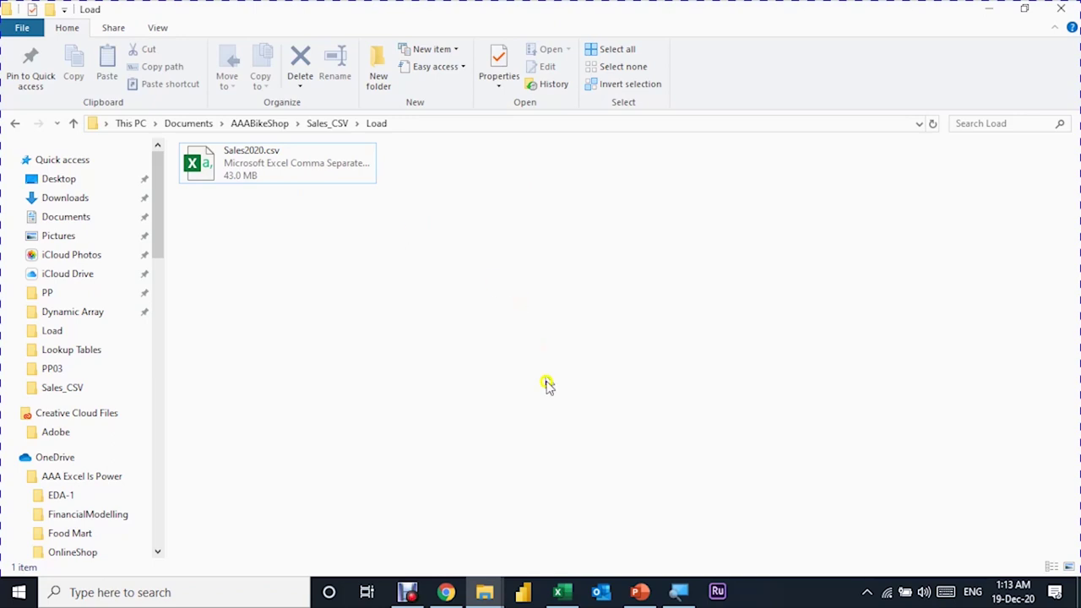
{"action": "left_click", "coordinate": [553, 595]}
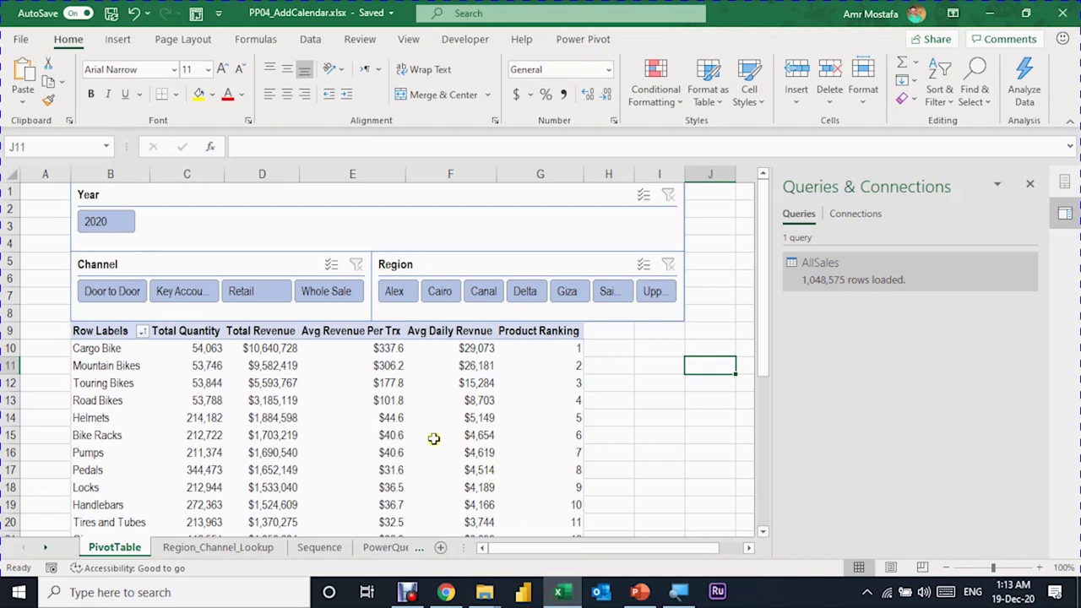
Switch to the empty Sequence sheet of PP04_AddCalendar.xlsx
{"action": "left_click", "coordinate": [328, 549]}
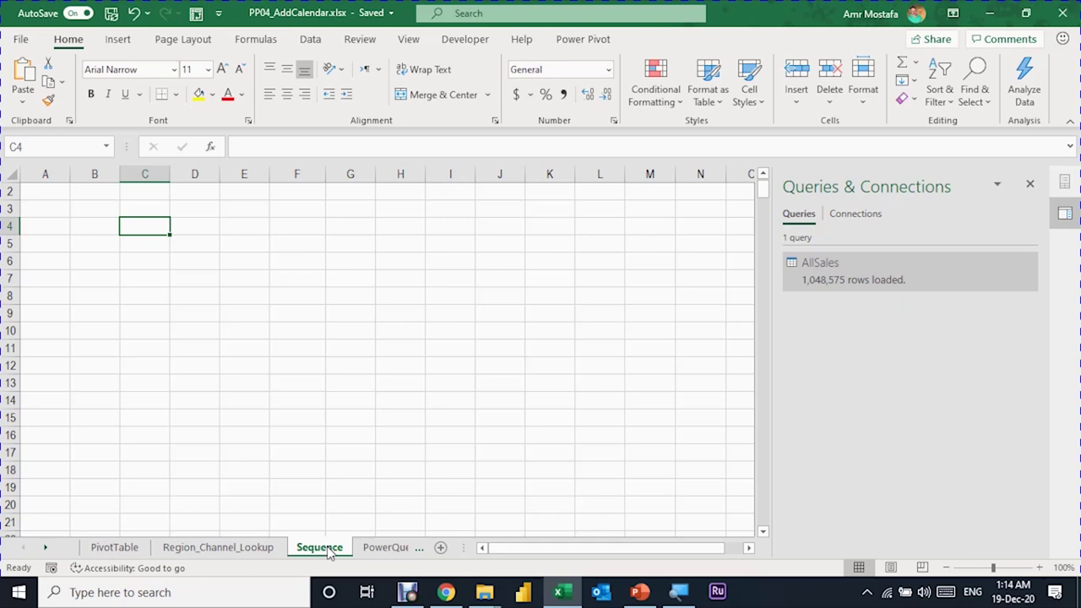
Enter 1/1/1900 in C4 and apply General number format so it shows 1
{"action": "type", "text": "1/1"}
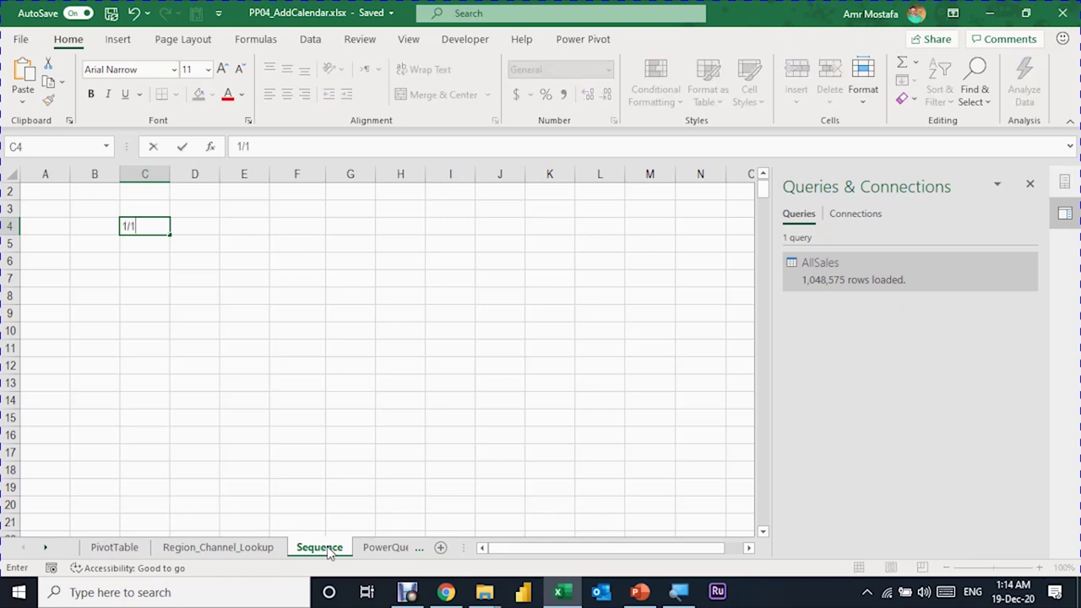
{"action": "type", "text": "/1900"}
{"action": "key", "text": "ctrl+Return"}
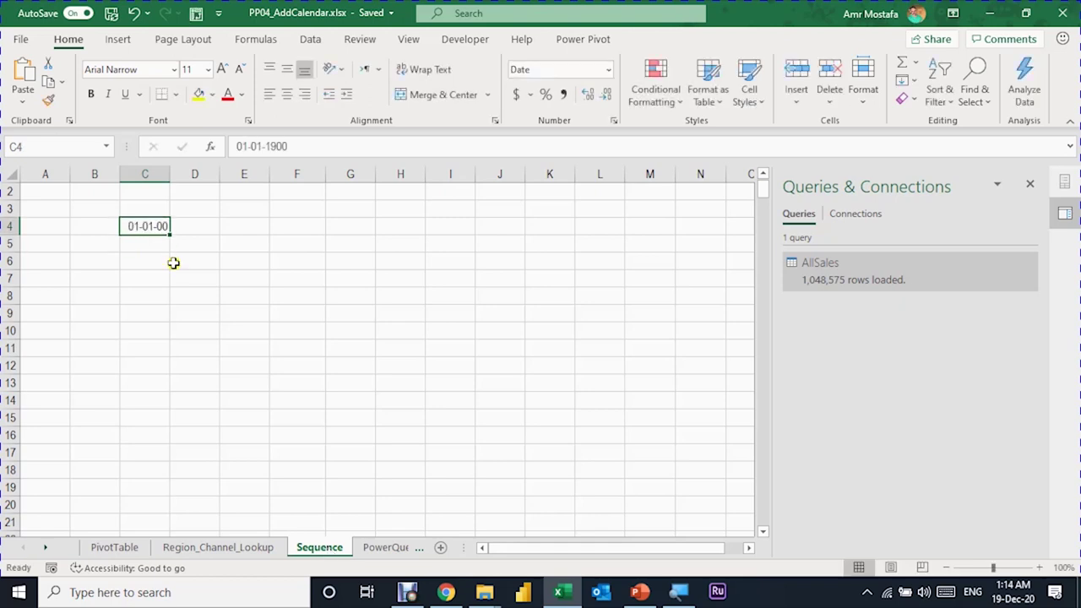
{"action": "left_click", "coordinate": [608, 69]}
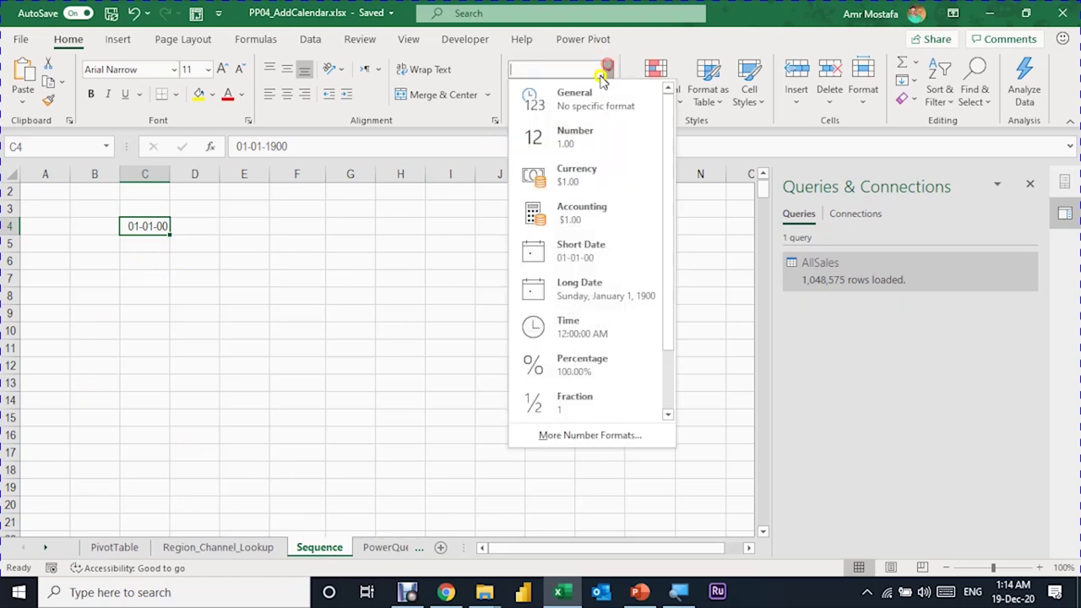
{"action": "left_click", "coordinate": [586, 94]}
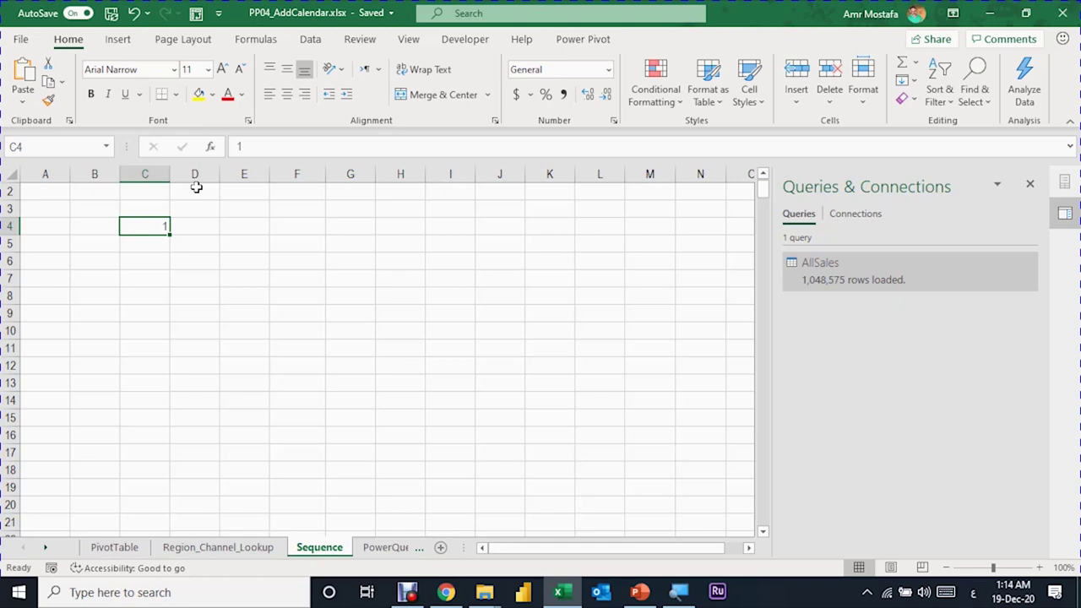
Replace C4 with =DATEVALUE("1/1/2020"), returning the serial 43831
{"action": "left_click_drag", "start_coordinate": [299, 147], "coordinate": [210, 150]}
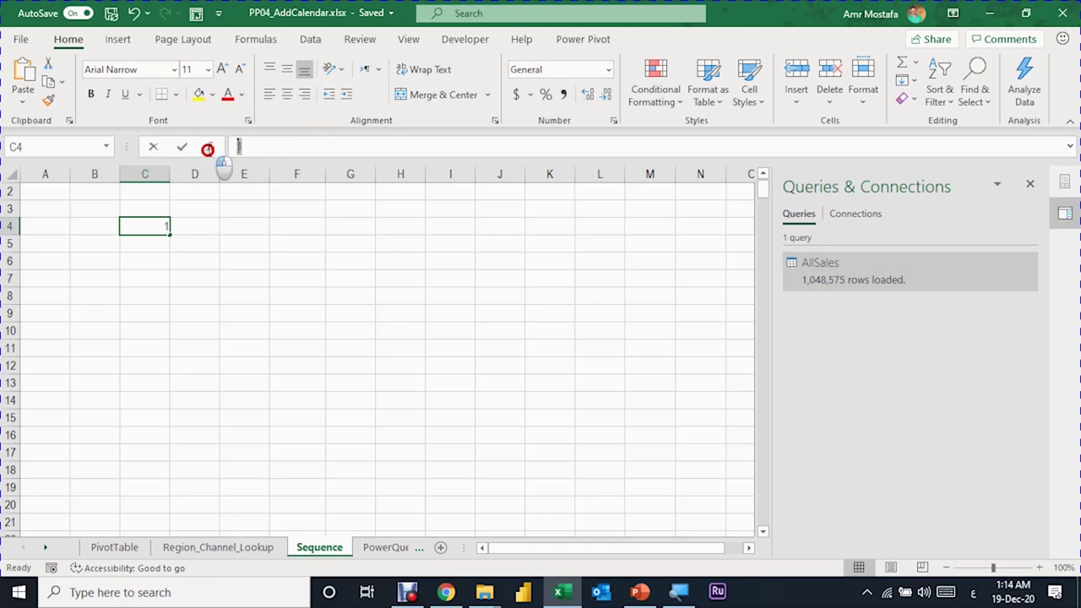
{"action": "type", "text": "="}
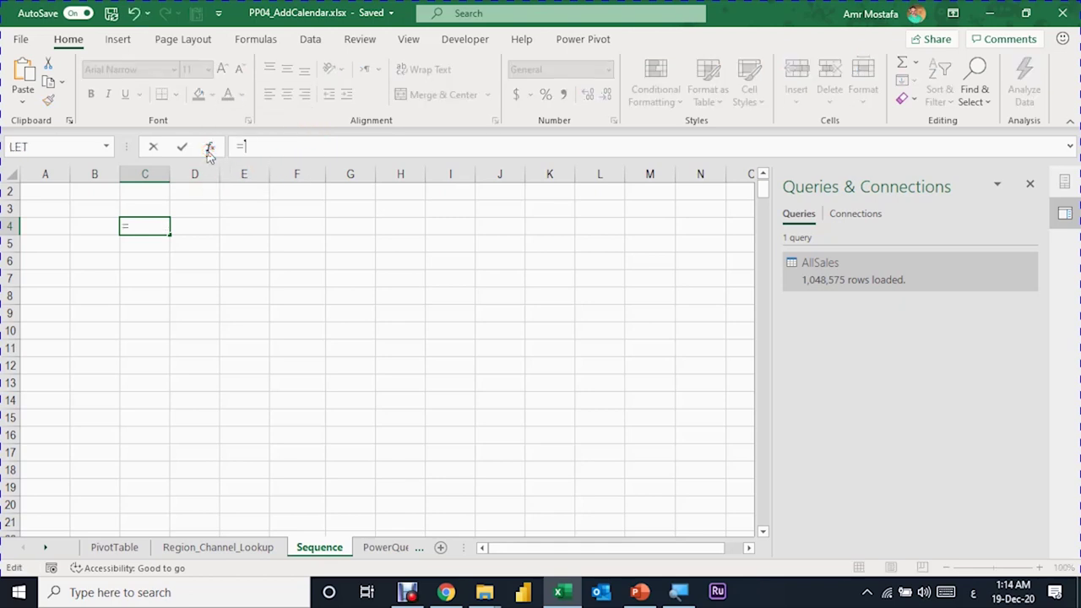
{"action": "key", "text": "alt"}
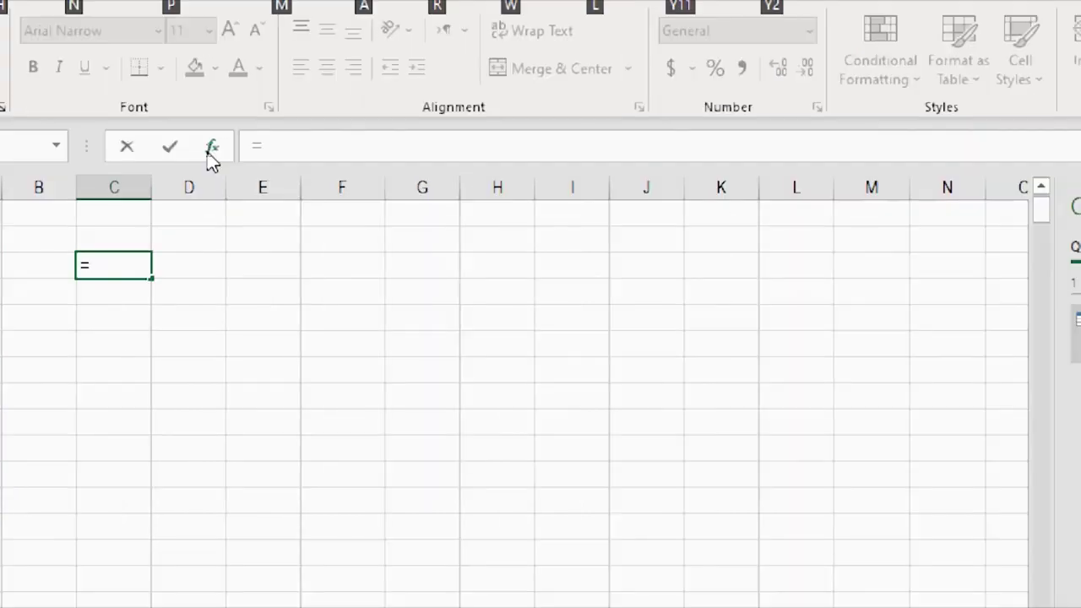
{"action": "type", "text": "Date"}
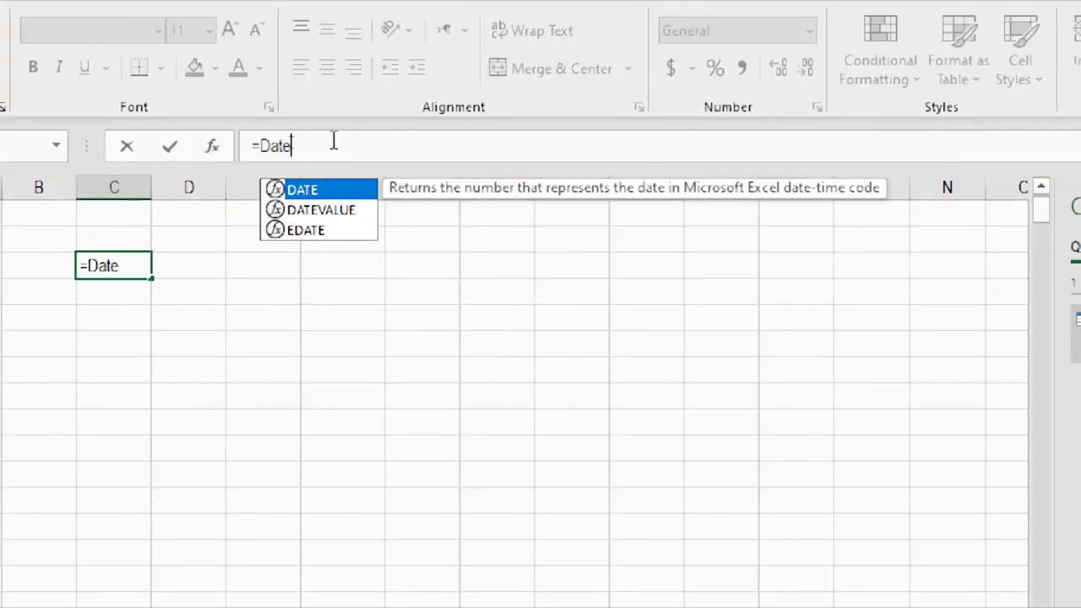
{"action": "key", "text": "Down"}
{"action": "key", "text": "Tab"}
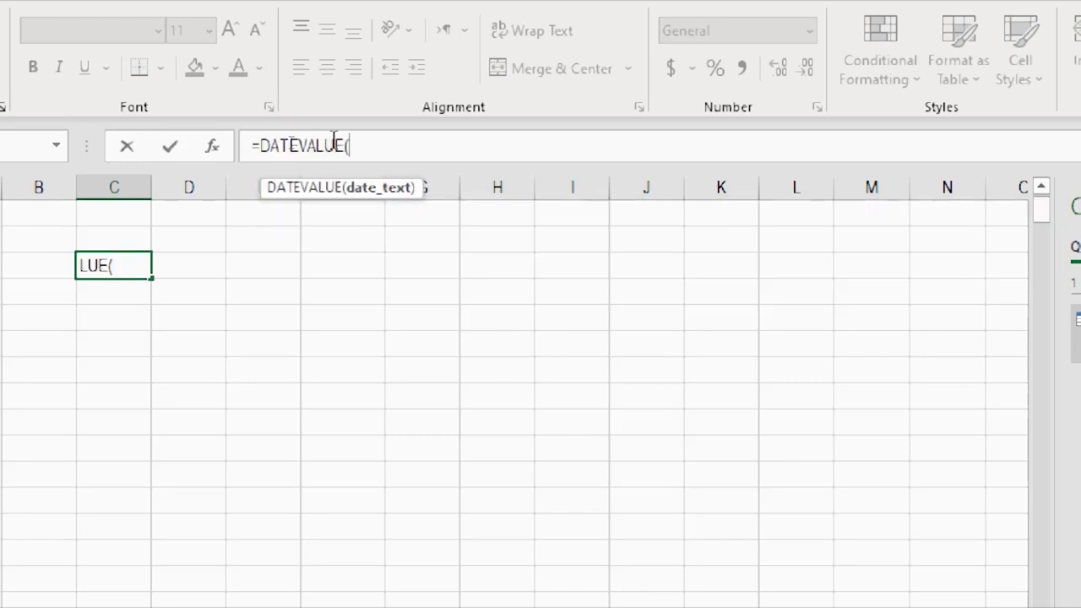
{"action": "type", "text": "\""}
{"action": "type", "text": "1"}
{"action": "type", "text": "/1/2020"}
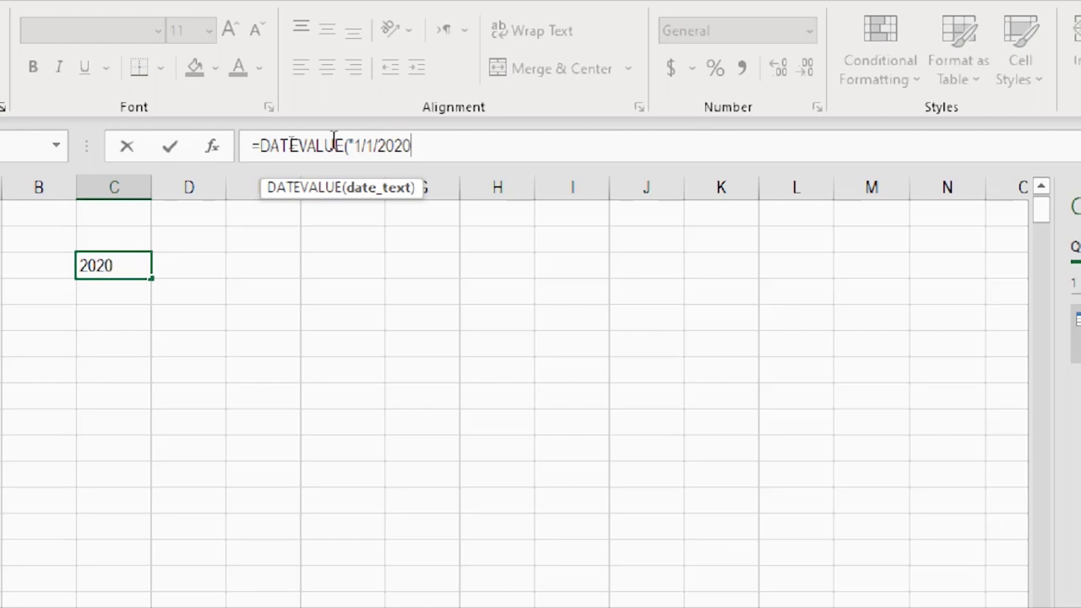
{"action": "type", "text": "\")"}
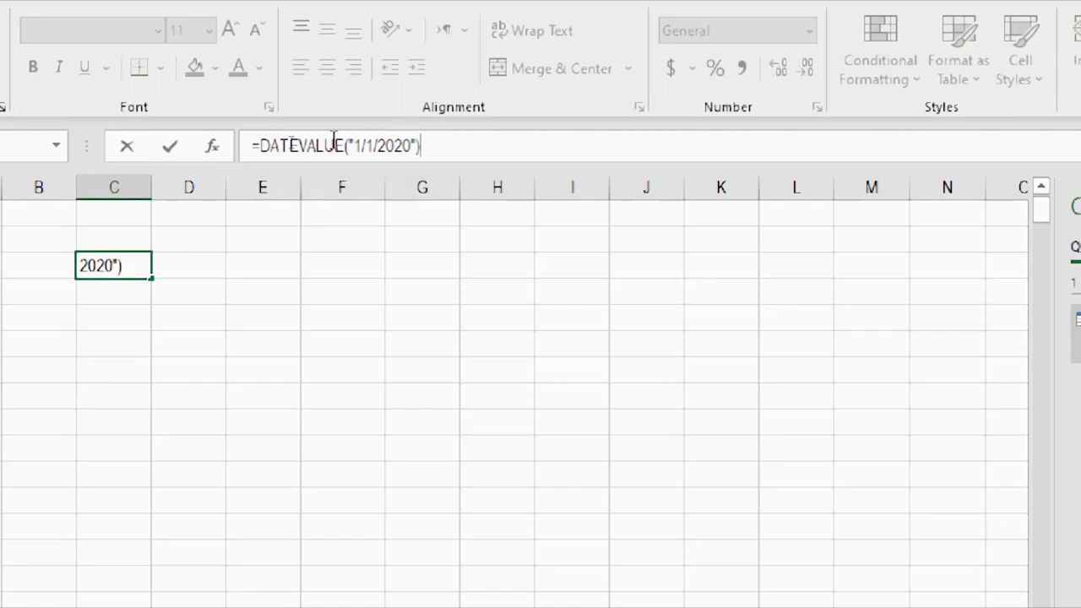
{"action": "key", "text": "Return"}
{"action": "key", "text": "Up"}
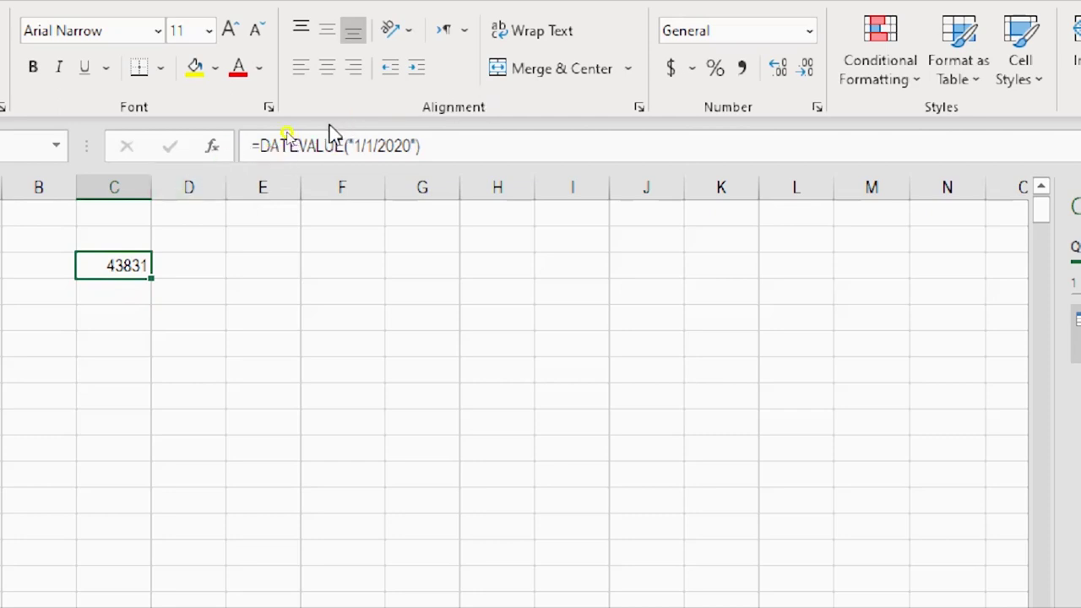
Switch the formula to SEQUENCE and change its DATEVALUE date to 31/12/2020
{"action": "left_click", "coordinate": [252, 148]}
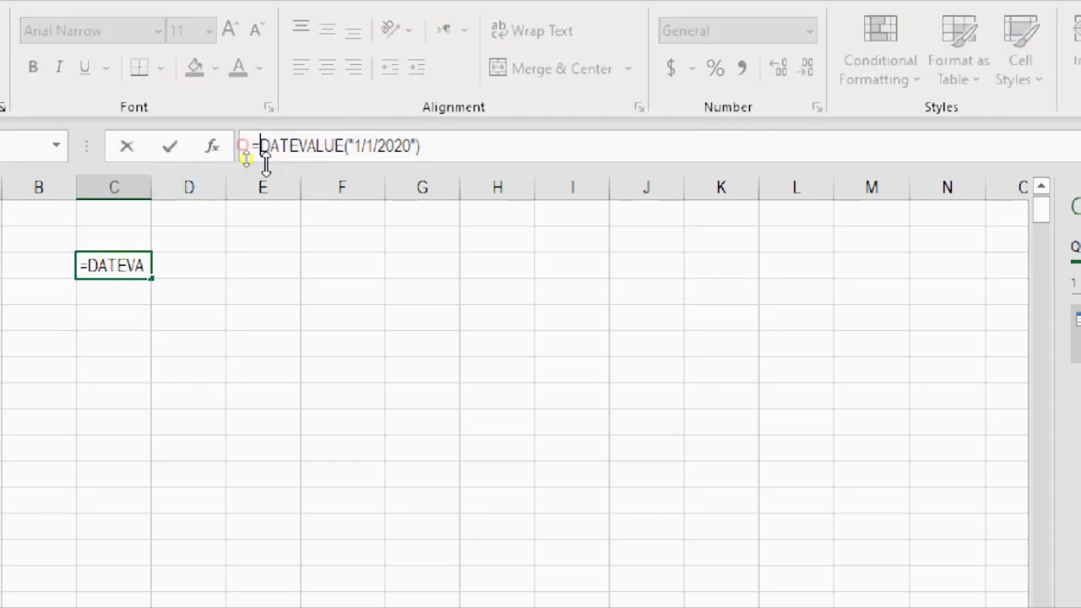
{"action": "type", "text": "Seq"}
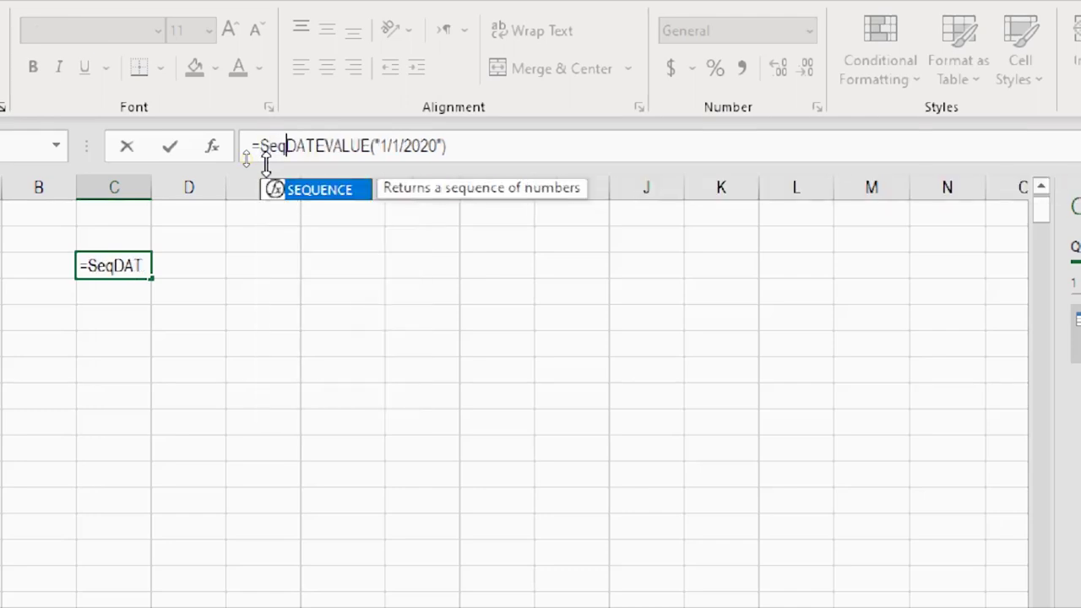
{"action": "type", "text": "'"}
{"action": "key", "text": "BackSpace"}
{"action": "key", "text": "Tab"}
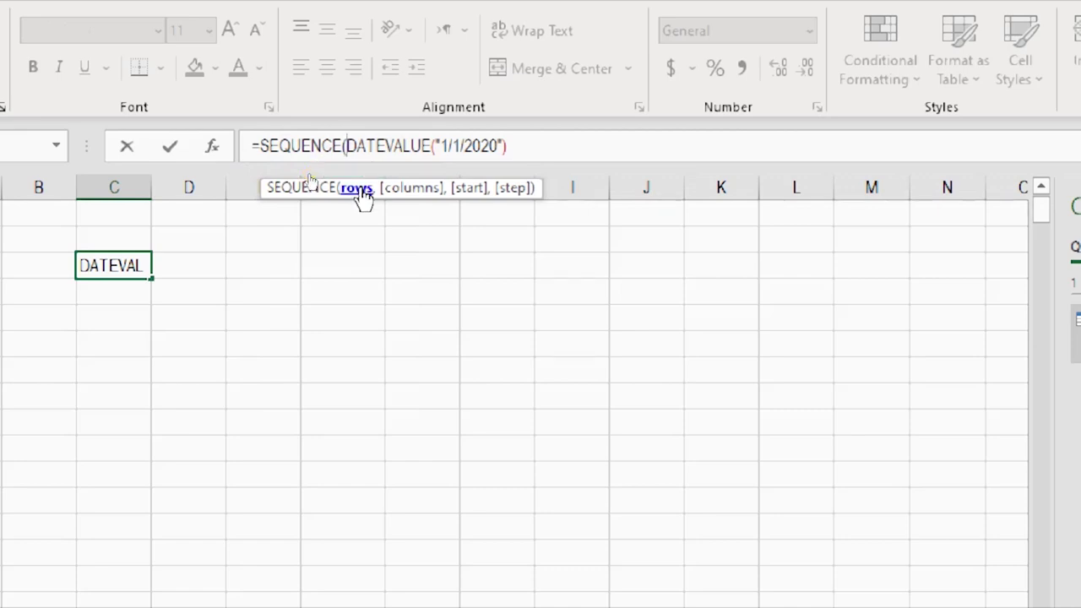
{"action": "left_click_drag", "start_coordinate": [347, 145], "coordinate": [507, 145]}
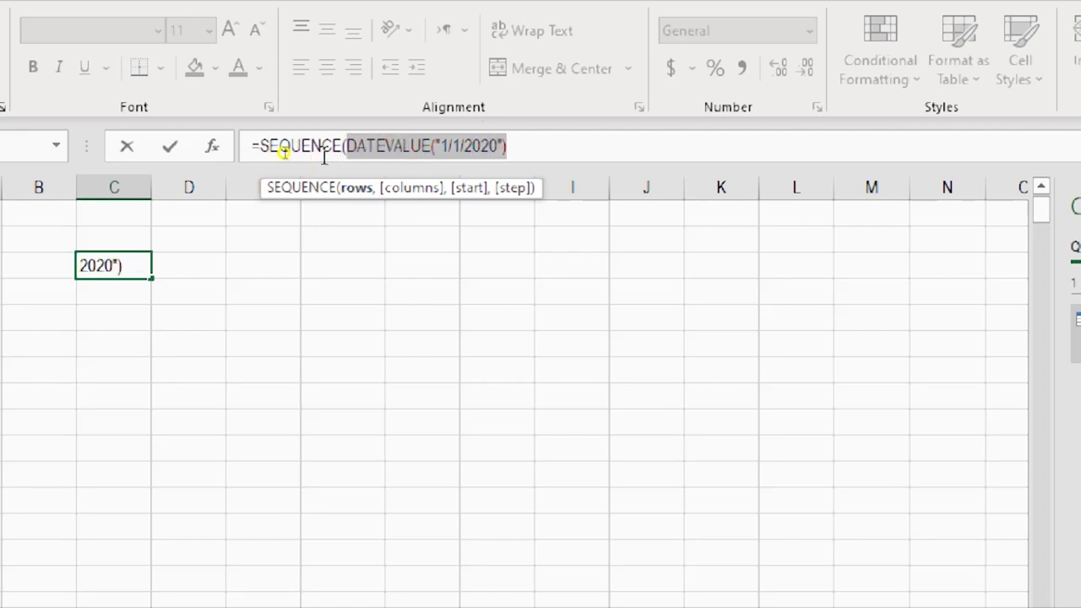
{"action": "left_click", "coordinate": [448, 145]}
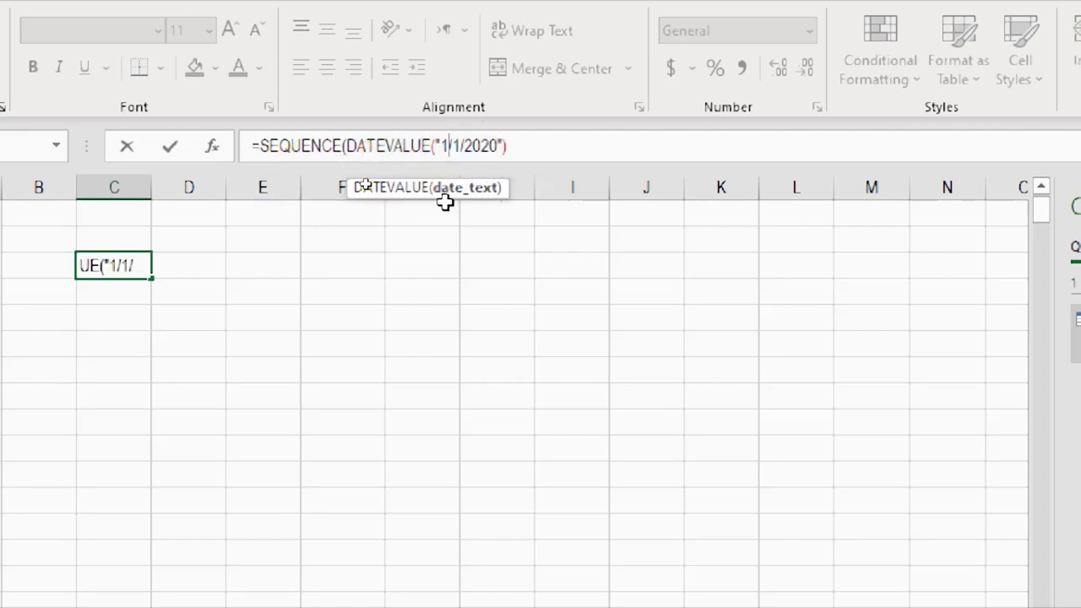
{"action": "type", "text": "3"}
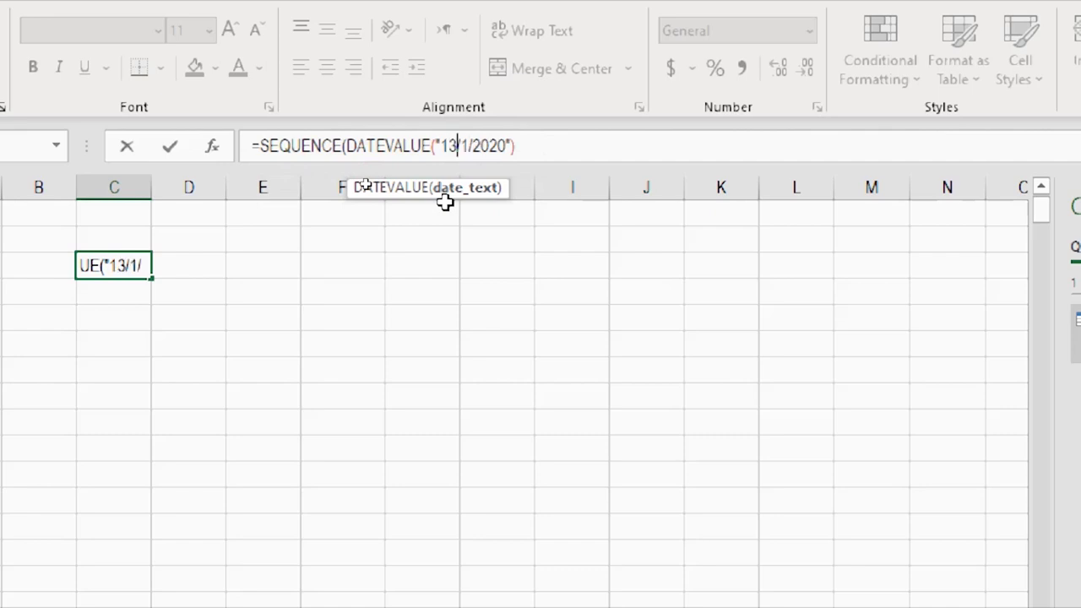
{"action": "left_click", "coordinate": [463, 147]}
{"action": "type", "text": "2"}
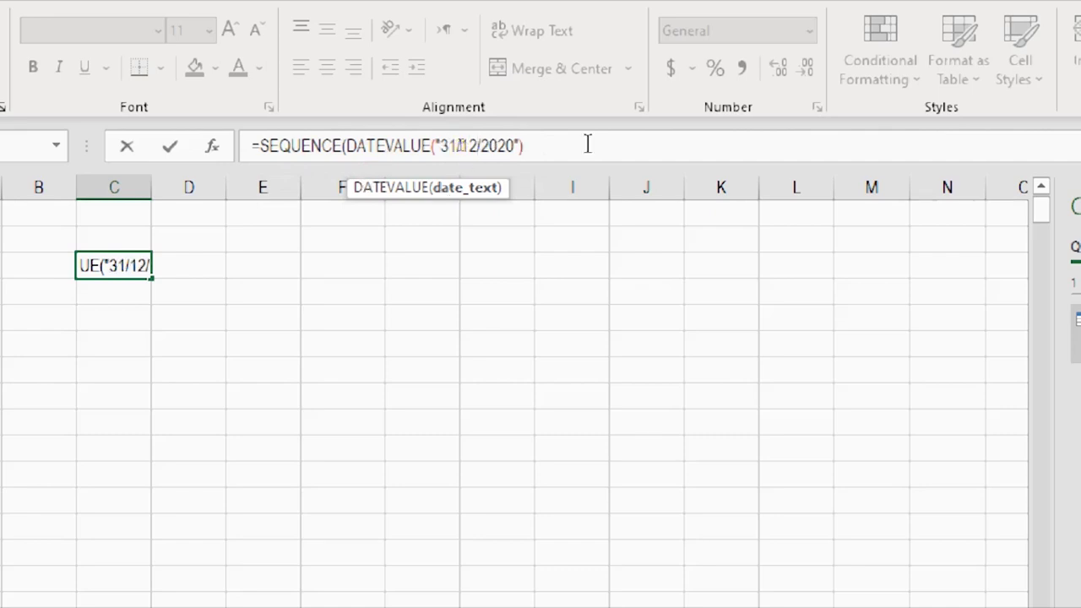
Complete =SEQUENCE(DATEVALUE("31/12/2020")-DATEVALUE("1/1/2020")+1,,DATEVALUE("1/1/2020")) so serials spill from 43831
{"action": "key", "text": "End"}
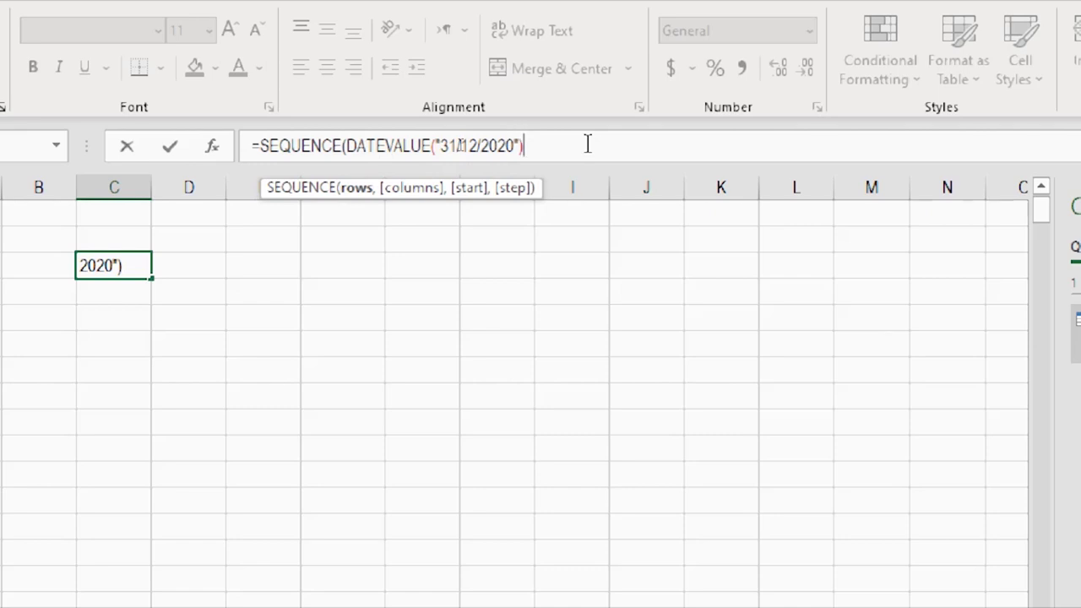
{"action": "type", "text": "-"}
{"action": "type", "text": "DATEVALUE(\"1/1/2020\")"}
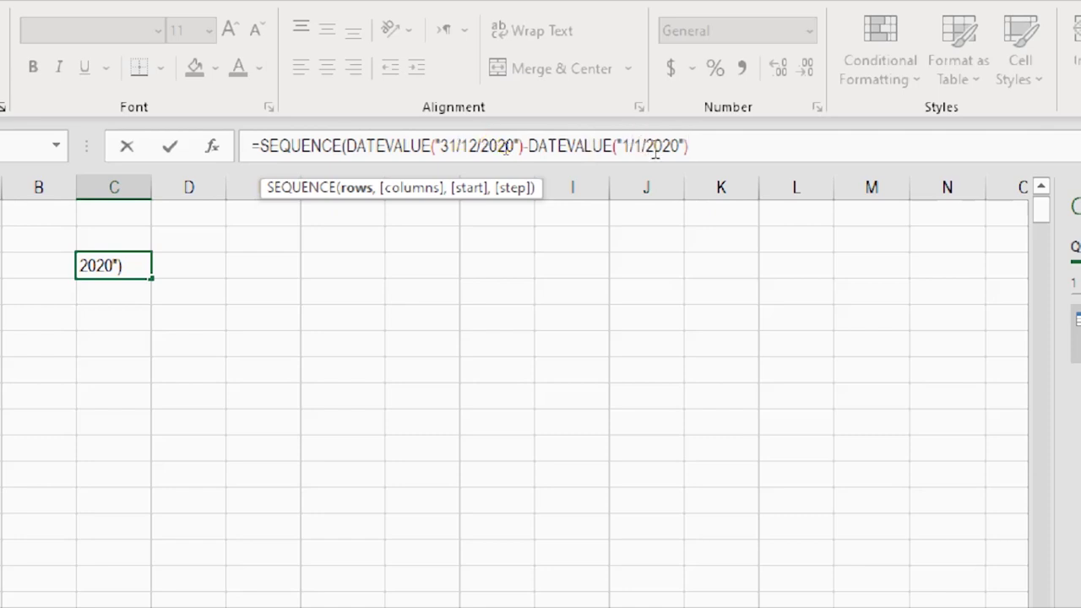
{"action": "type", "text": "+1"}
{"action": "type", "text": ",,"}
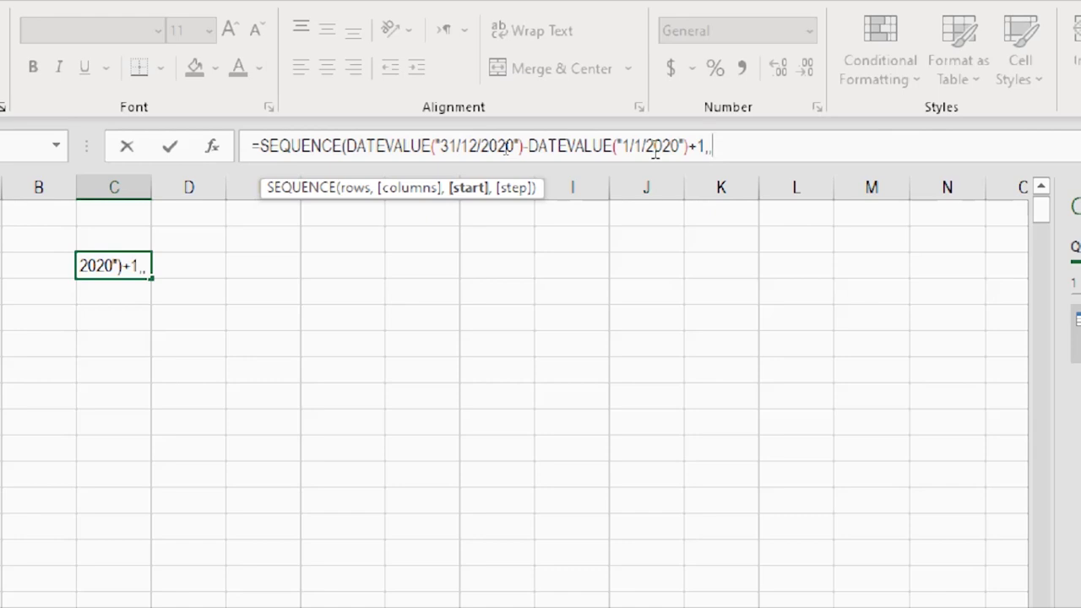
{"action": "type", "text": "DATEVALUE(\"1/1/2020\")"}
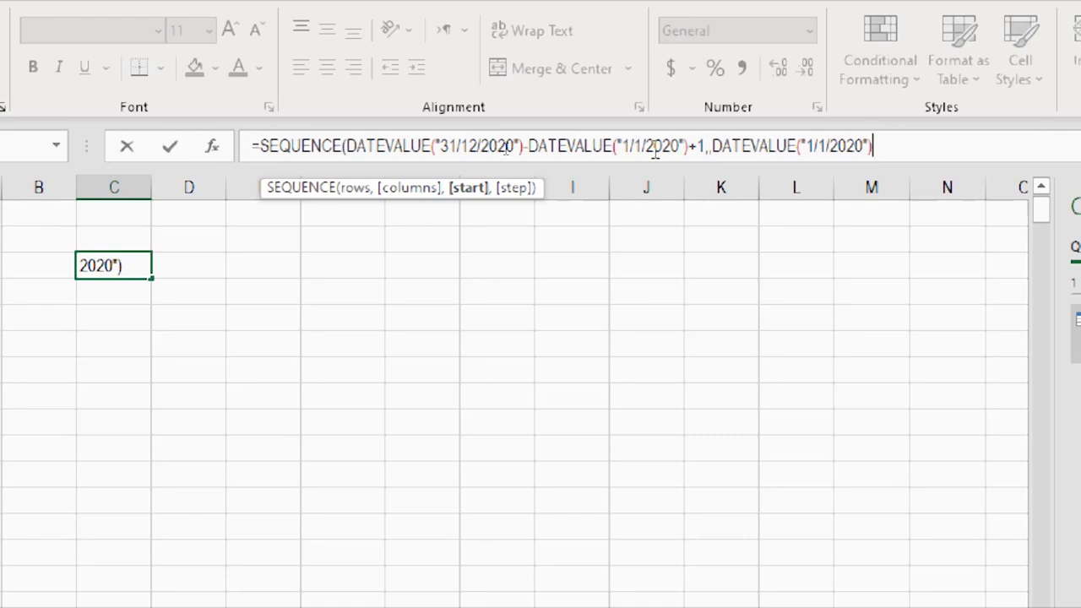
{"action": "type", "text": ")"}
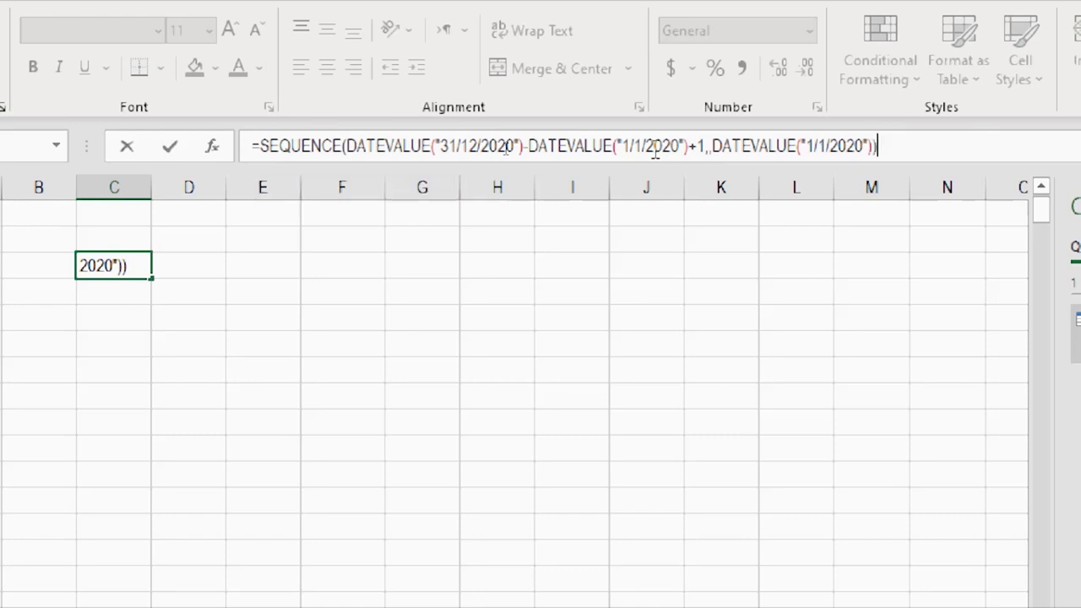
{"action": "key", "text": "Return"}
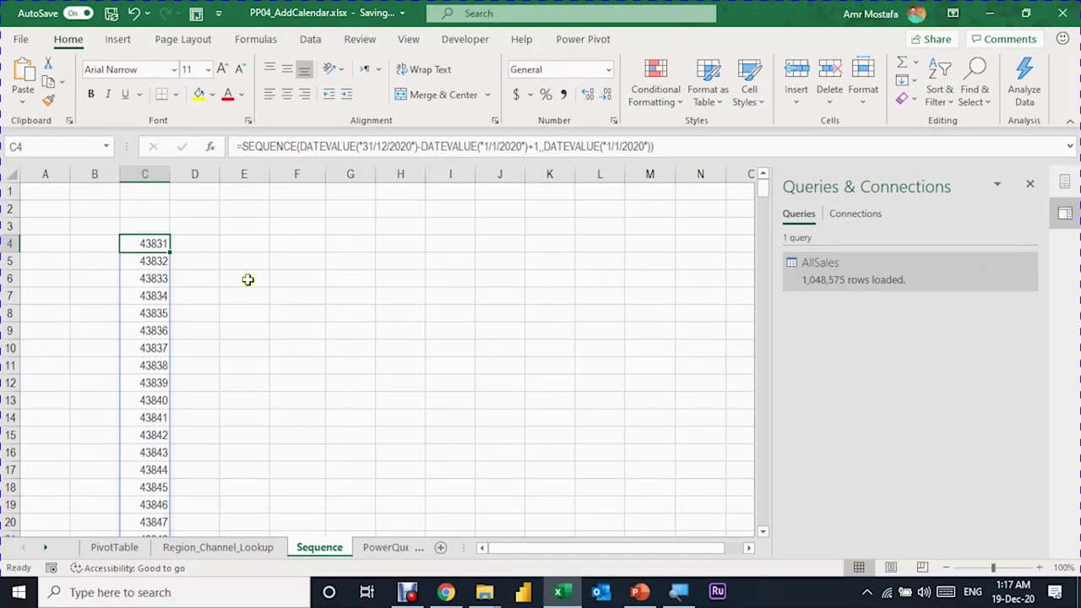
Format the 366 spilled values in C4:C369 as Short Date
{"action": "key", "text": "shift+Down"}
{"action": "key", "text": "ctrl+shift+Down"}
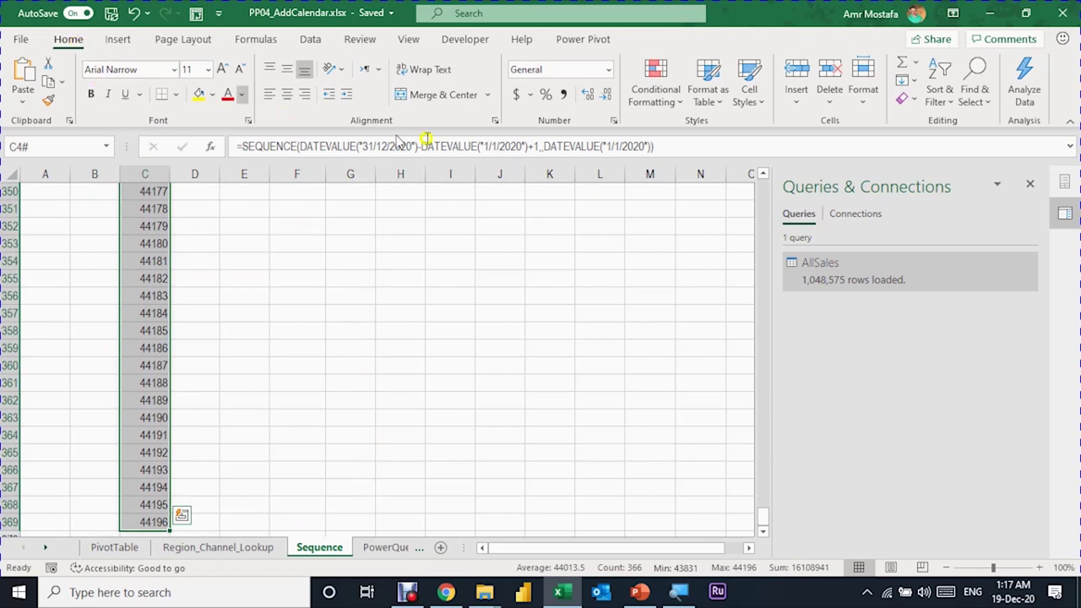
{"action": "left_click", "coordinate": [607, 74]}
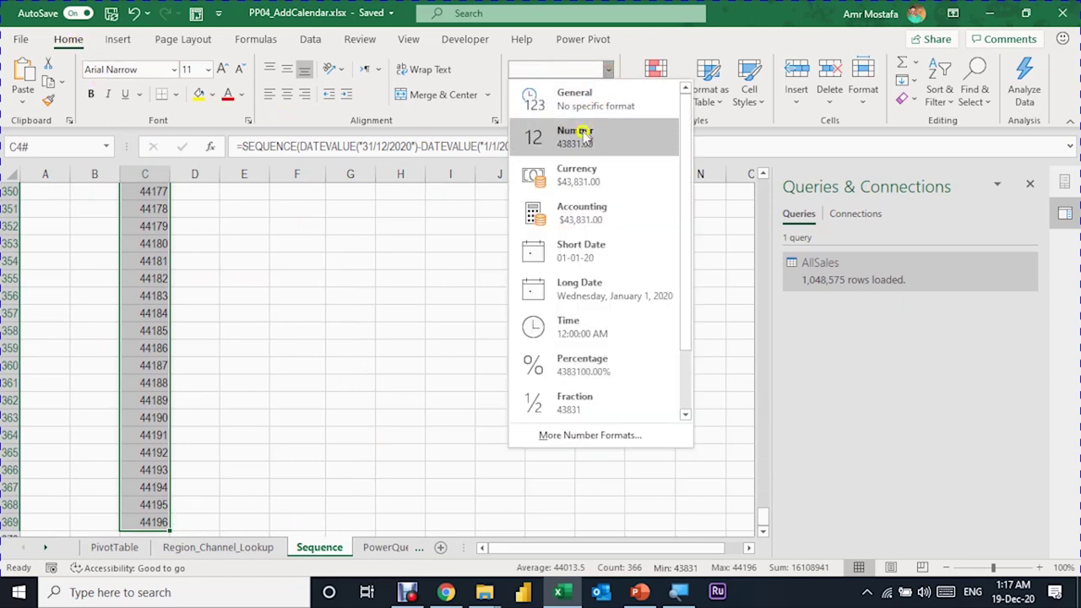
{"action": "left_click", "coordinate": [567, 246]}
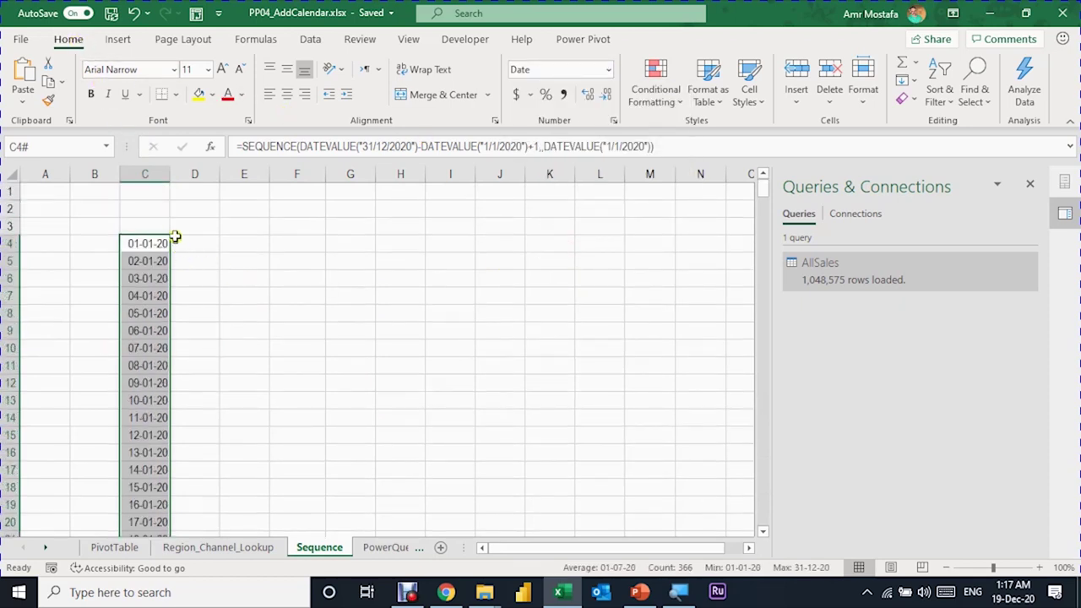
Enter the header 'Date' in C3 above the dates
{"action": "left_click", "coordinate": [164, 224]}
{"action": "type", "text": "Date"}
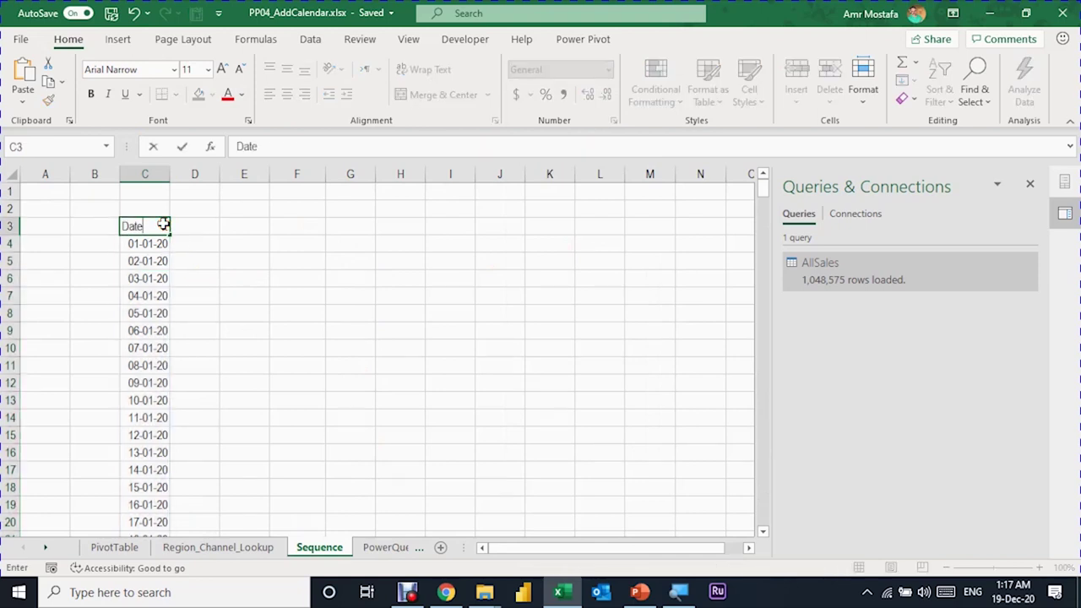
{"action": "key", "text": "Return"}
{"action": "key", "text": "Up"}
{"action": "key", "text": "Right"}
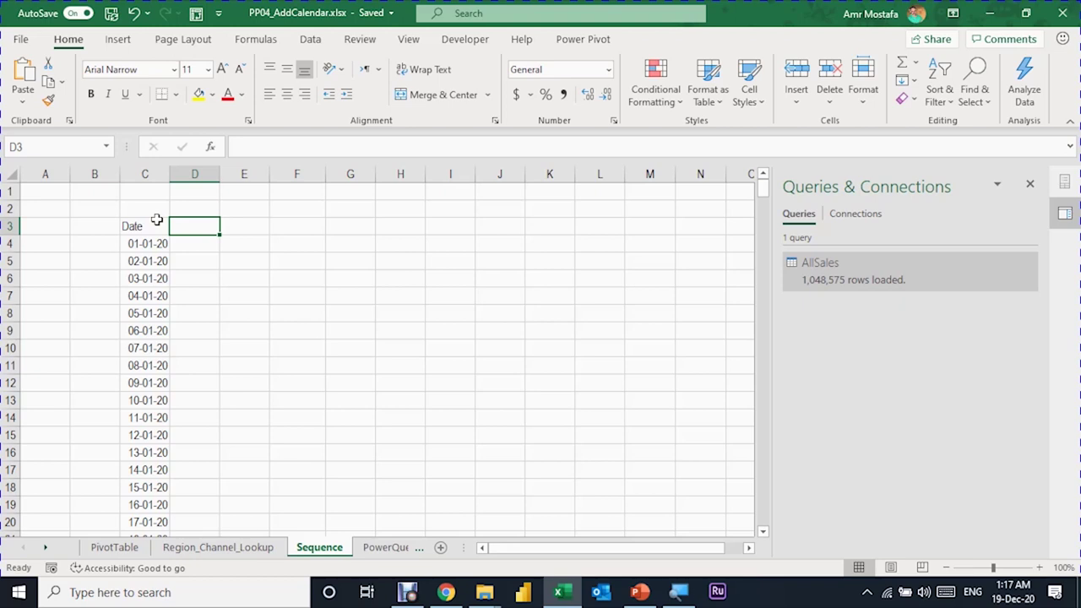
Add a Weekday header in D3 and =TEXT(C4,"DDD") in D4, showing Wed
{"action": "type", "text": "Week"}
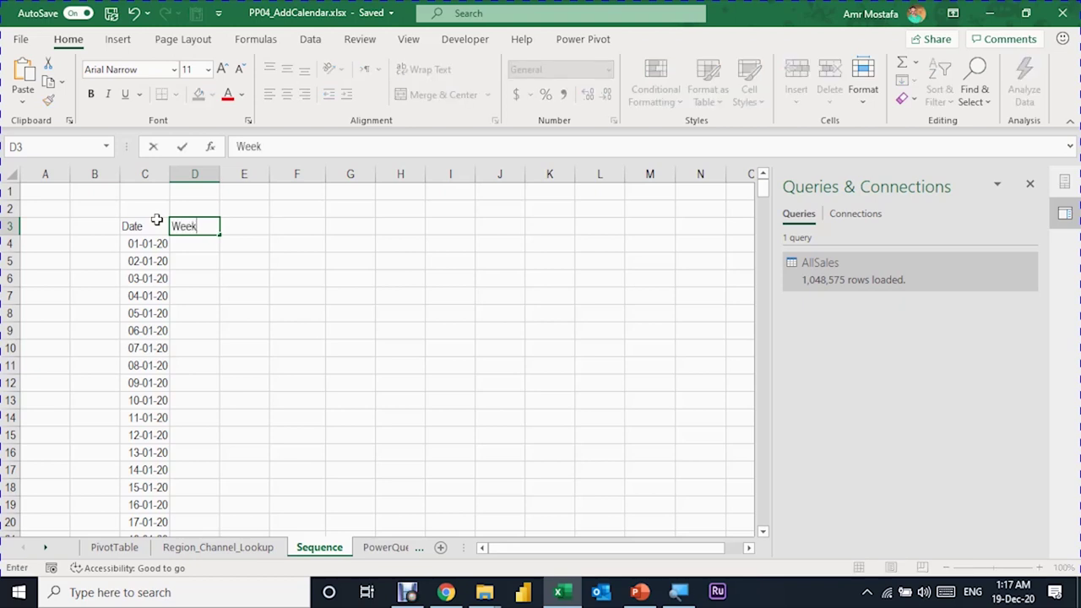
{"action": "type", "text": "day"}
{"action": "key", "text": "Return"}
{"action": "type", "text": "="}
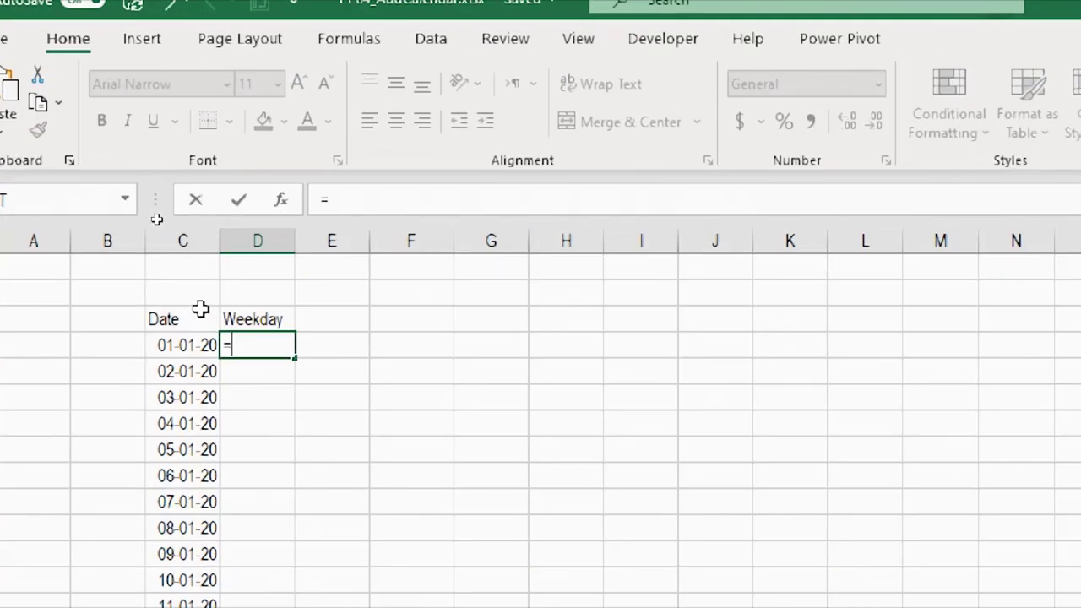
{"action": "key", "text": "alt"}
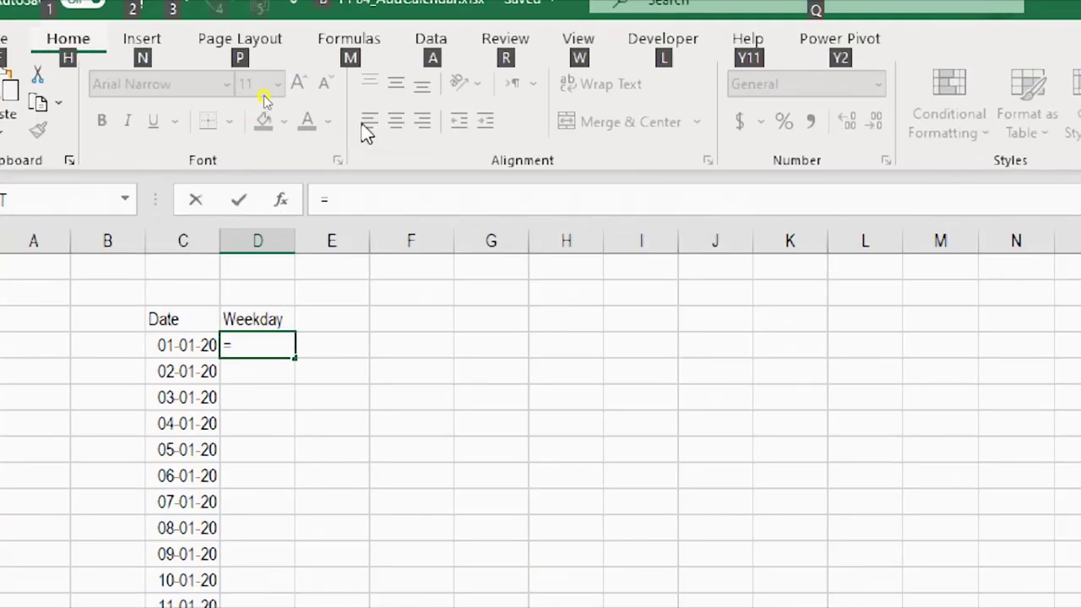
{"action": "type", "text": "tex"}
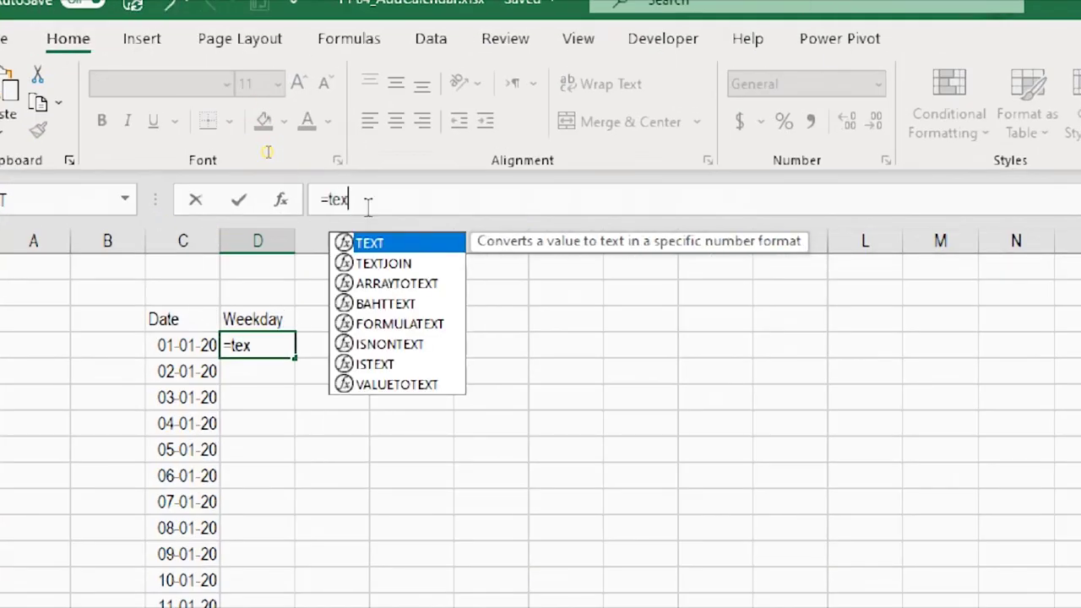
{"action": "key", "text": "Tab"}
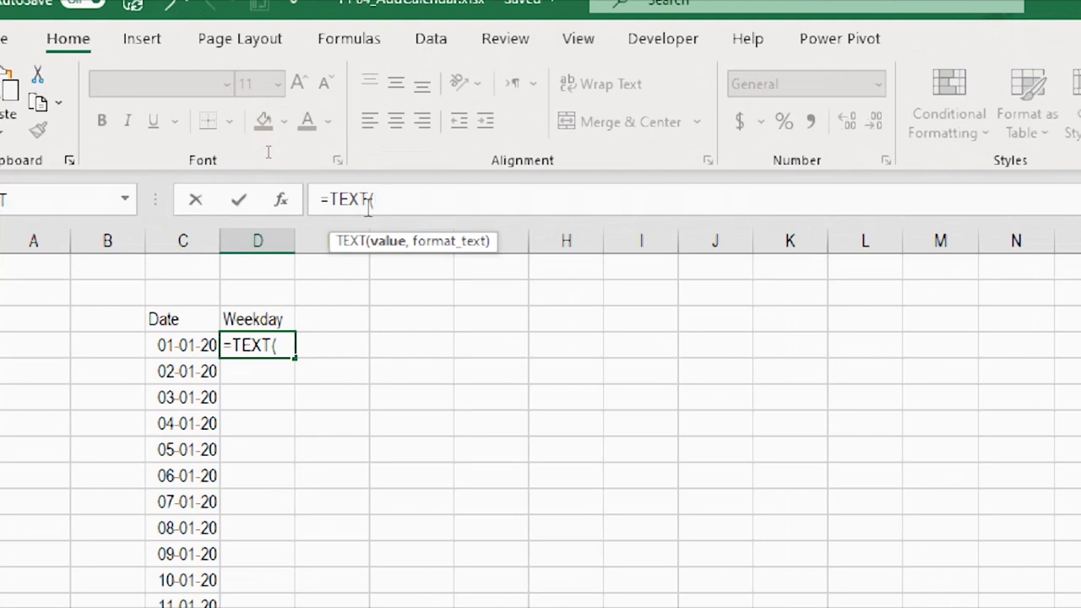
{"action": "left_click", "coordinate": [168, 350]}
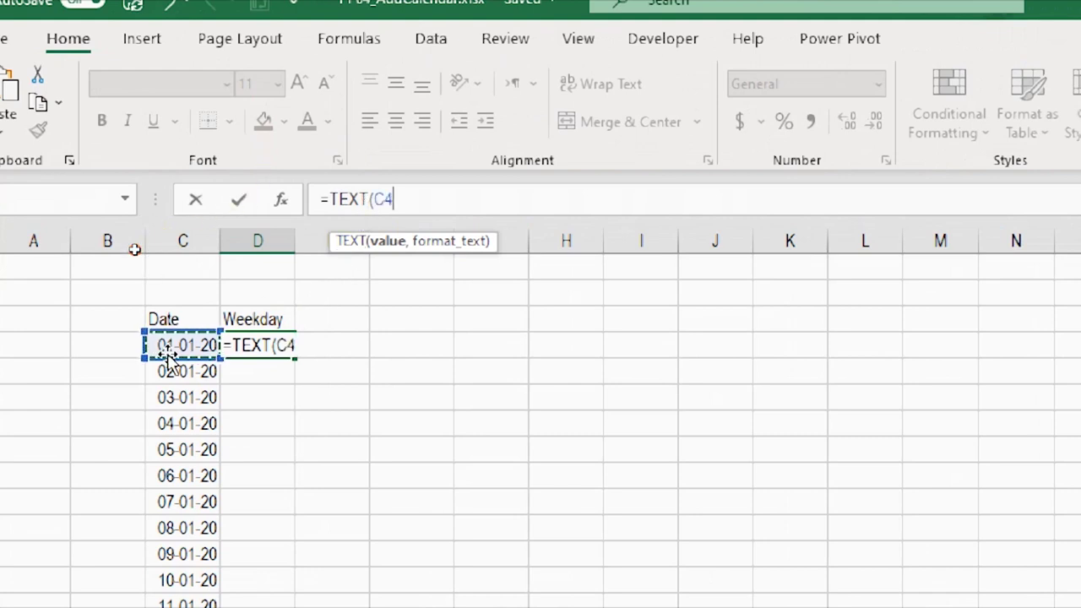
{"action": "type", "text": ","}
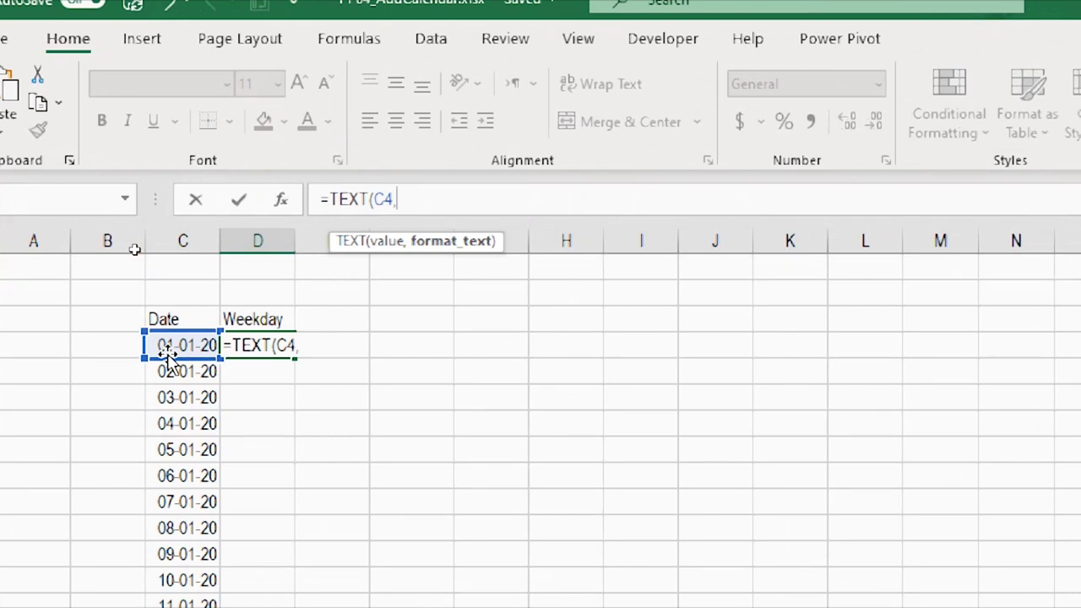
{"action": "type", "text": "\""}
{"action": "type", "text": "D"}
{"action": "type", "text": "DD"}
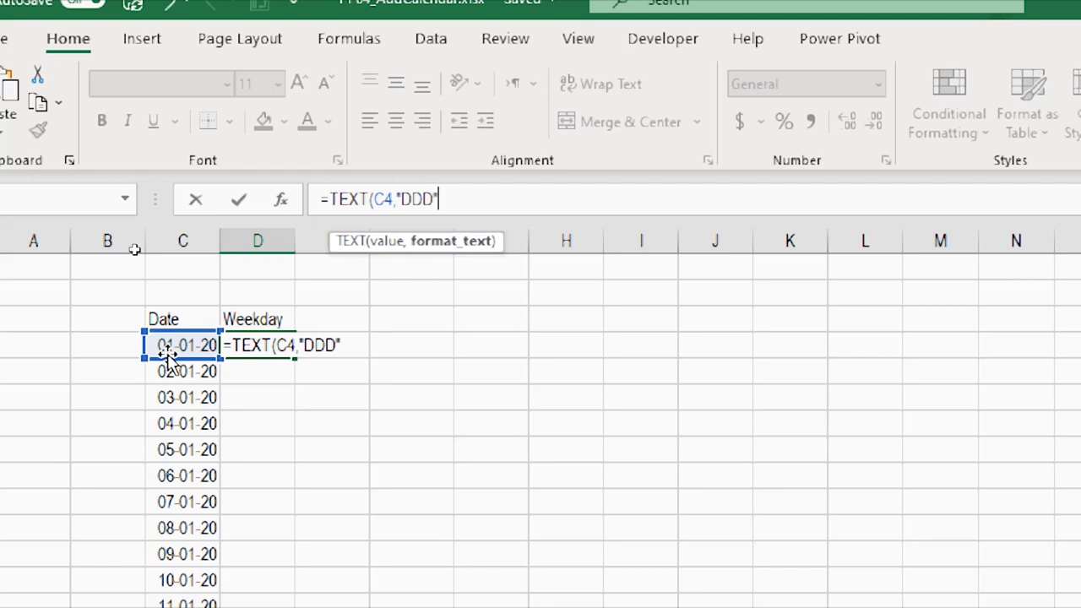
{"action": "type", "text": ")"}
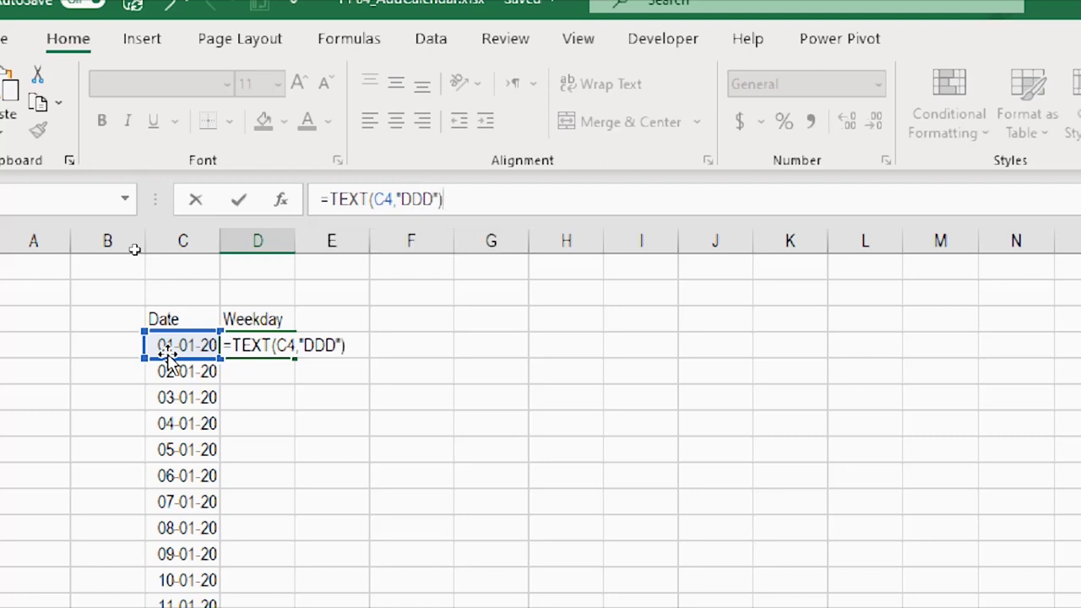
{"action": "key", "text": "Return"}
Inspect the weekday formula in D4 and the SEQUENCE formula in C4
{"action": "key", "text": "Up"}
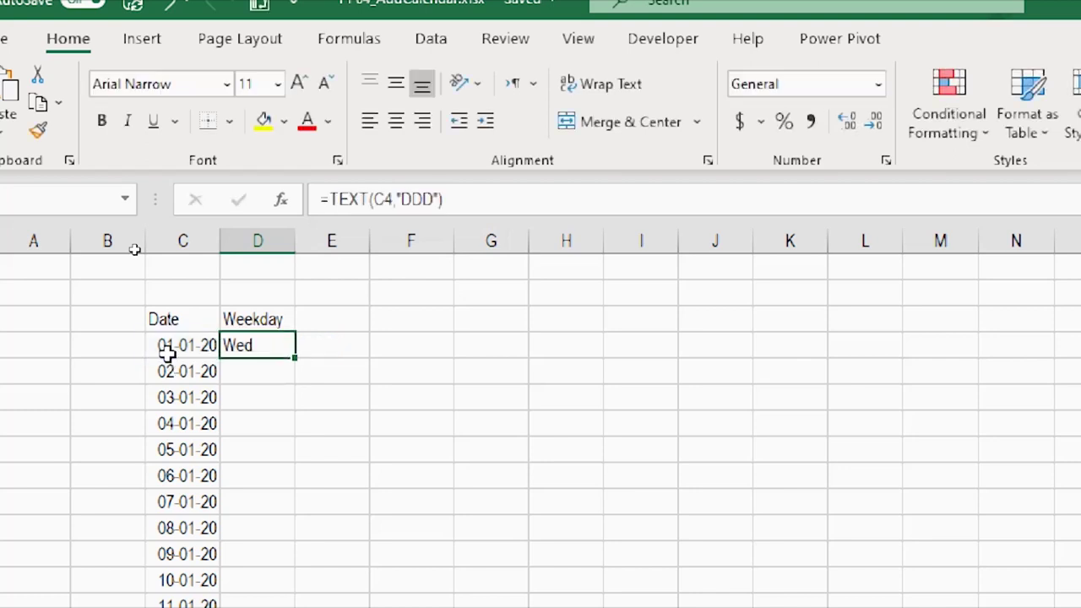
{"action": "left_click", "coordinate": [167, 353]}
{"action": "key", "text": "Right"}
{"action": "left_click", "coordinate": [181, 345]}
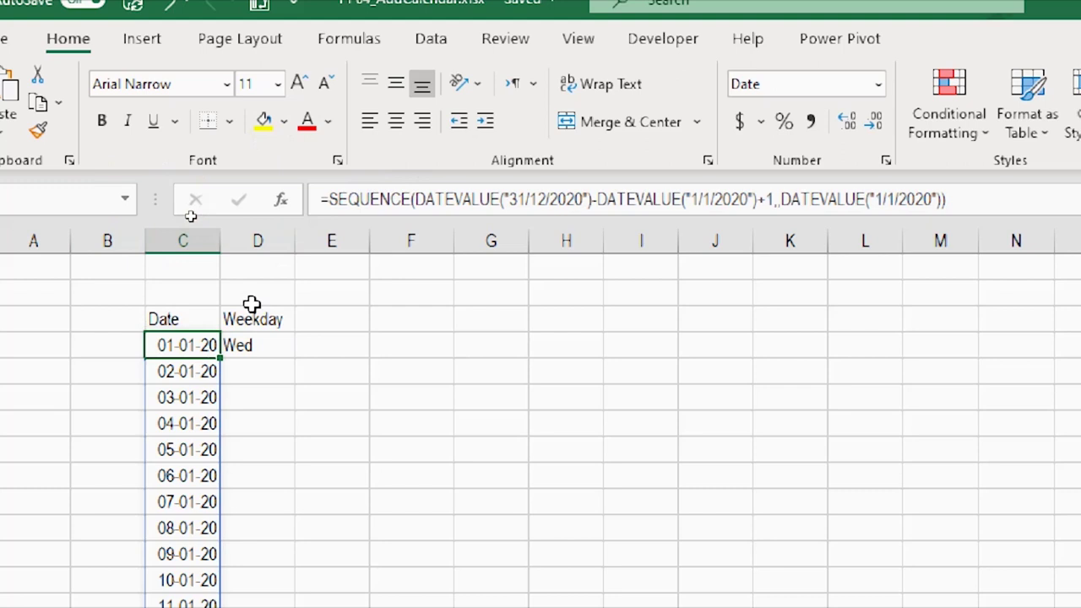
Inspect the date and weekday formulas and test editing a spilled date
{"action": "left_click", "coordinate": [272, 345]}
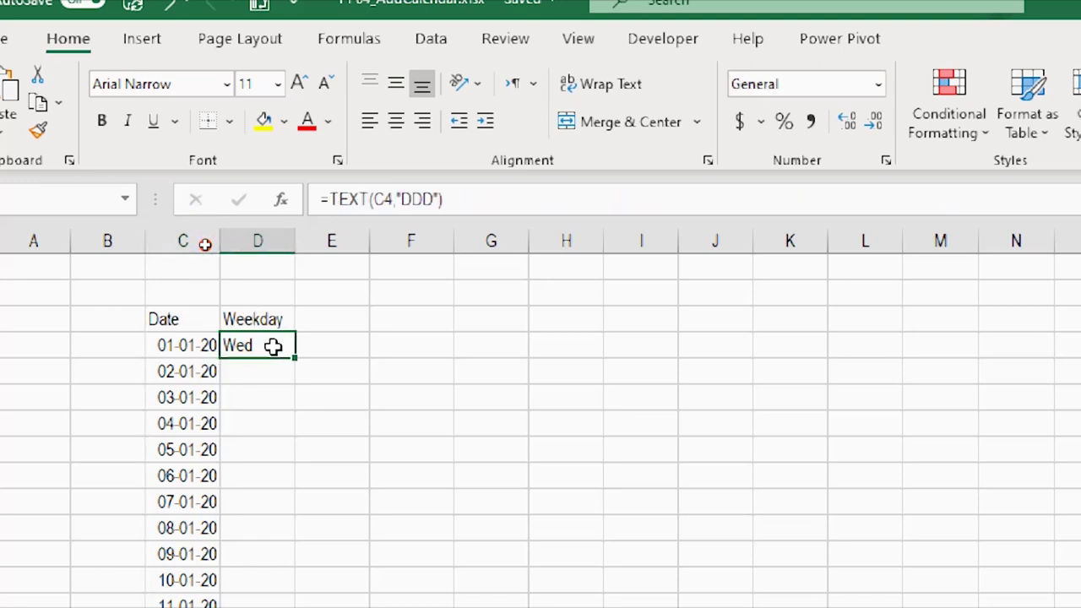
{"action": "left_click", "coordinate": [189, 347]}
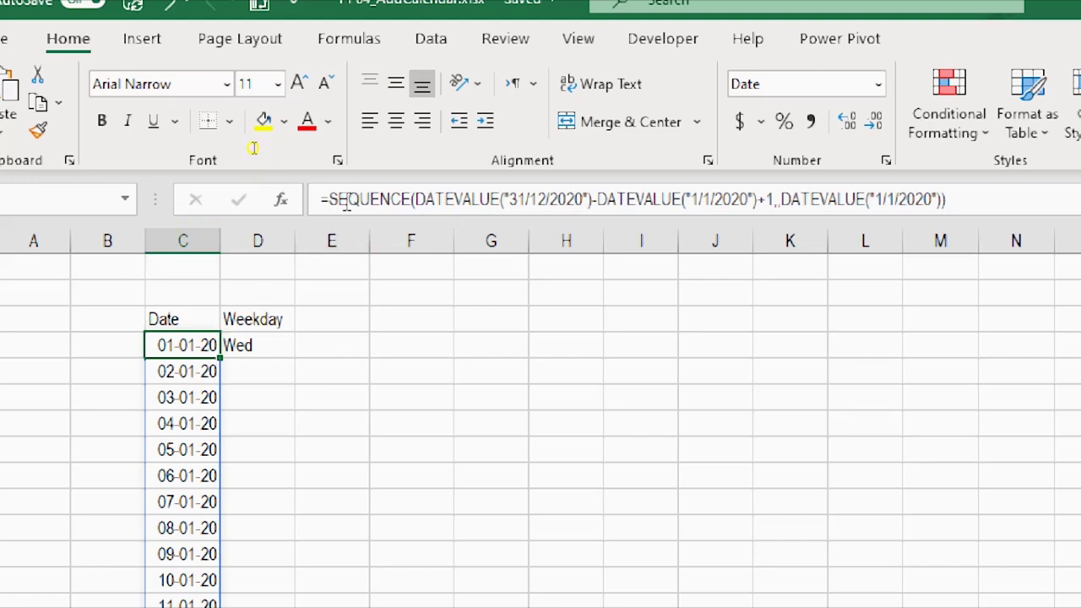
{"action": "left_click", "coordinate": [173, 371]}
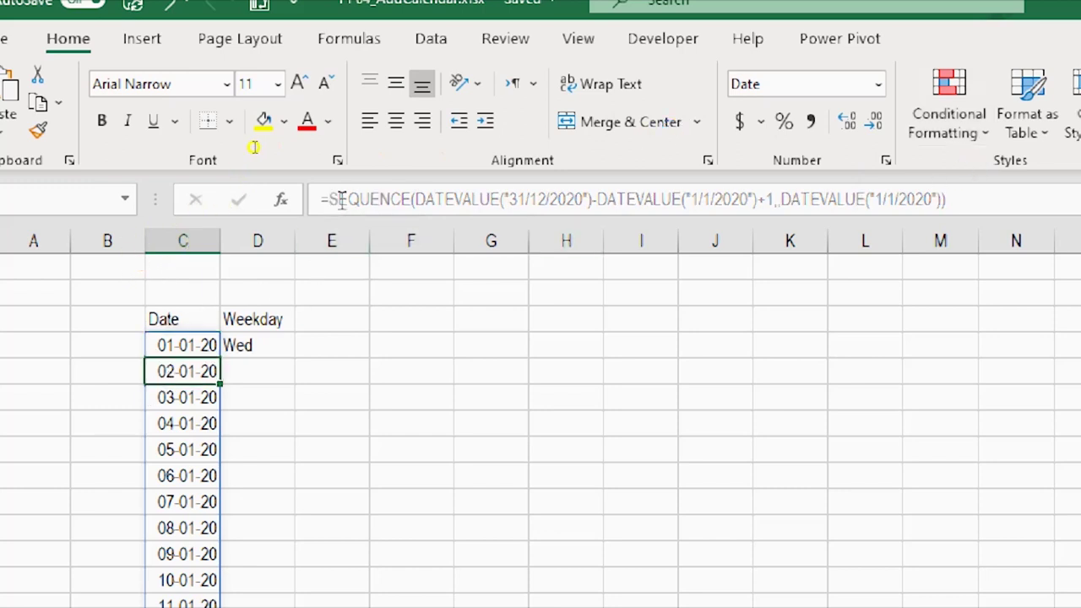
{"action": "key", "text": "BackSpace"}
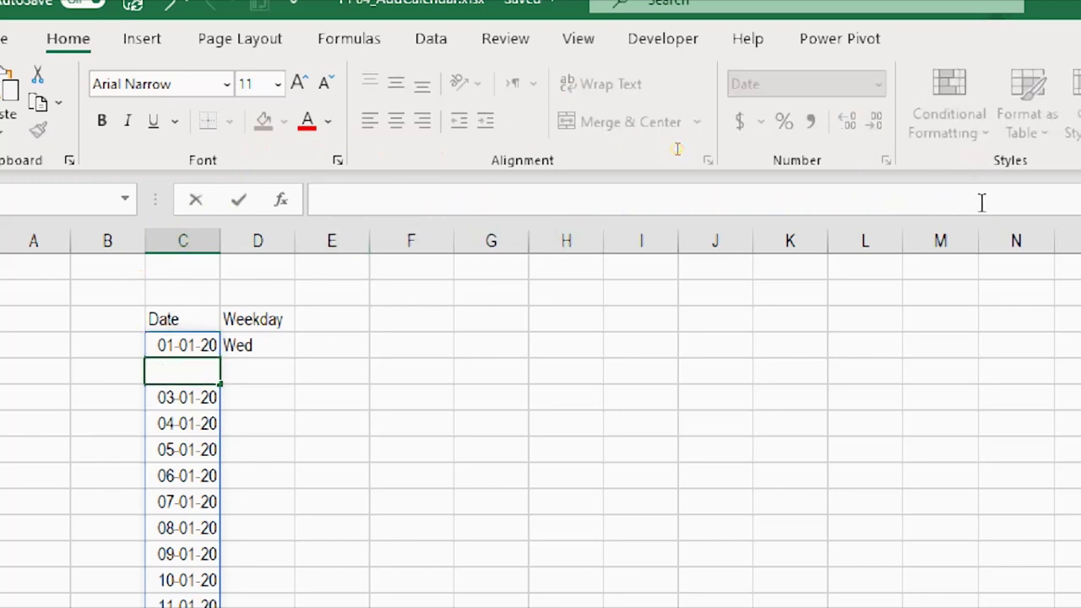
{"action": "key", "text": "Return"}
{"action": "key", "text": "Down"}
{"action": "key", "text": "Down"}
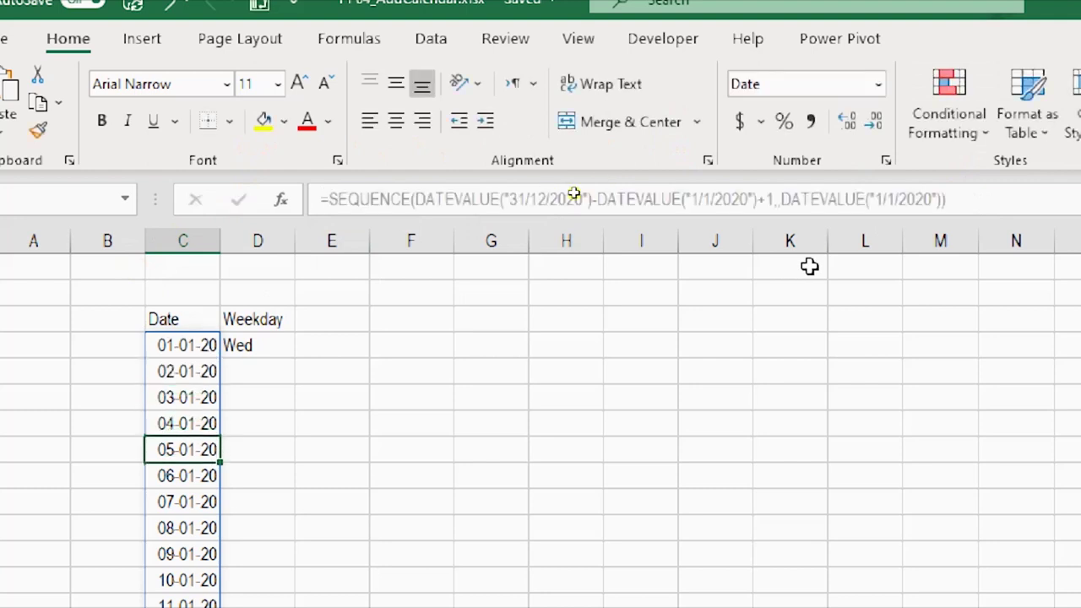
{"action": "left_click", "coordinate": [278, 338]}
{"action": "left_click", "coordinate": [168, 344]}
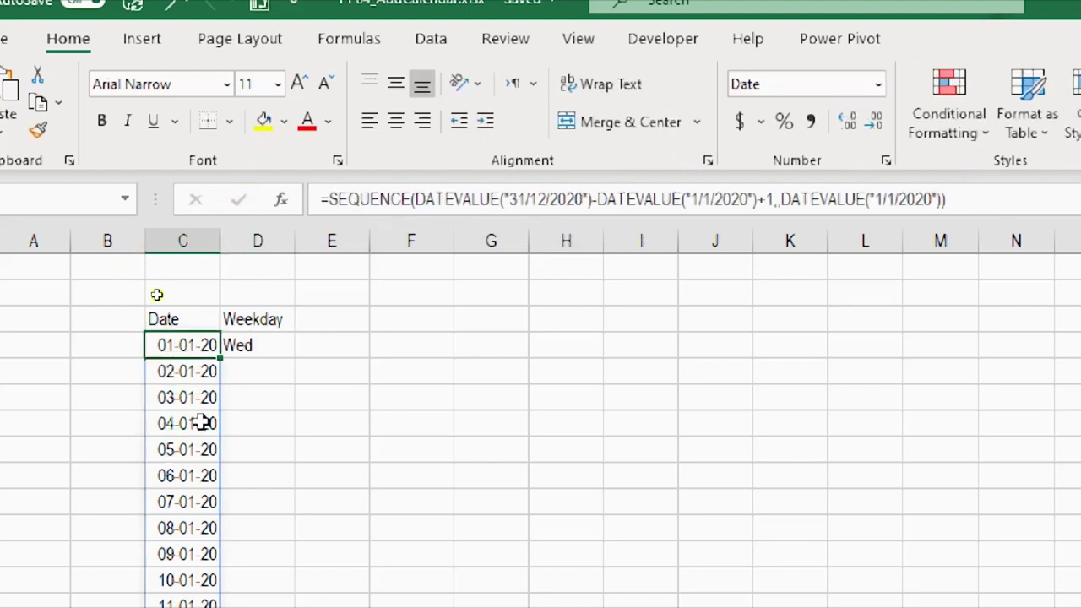
Change D4 to =TEXT(C4#,"DDD") so day names fill beside every date
{"action": "left_click", "coordinate": [250, 346]}
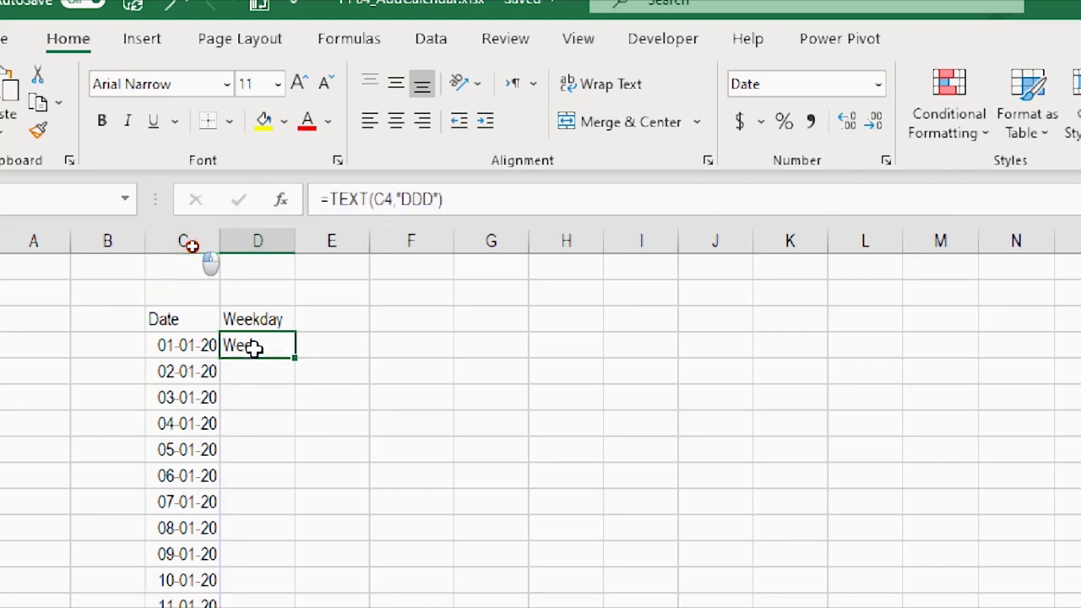
{"action": "left_click", "coordinate": [393, 200]}
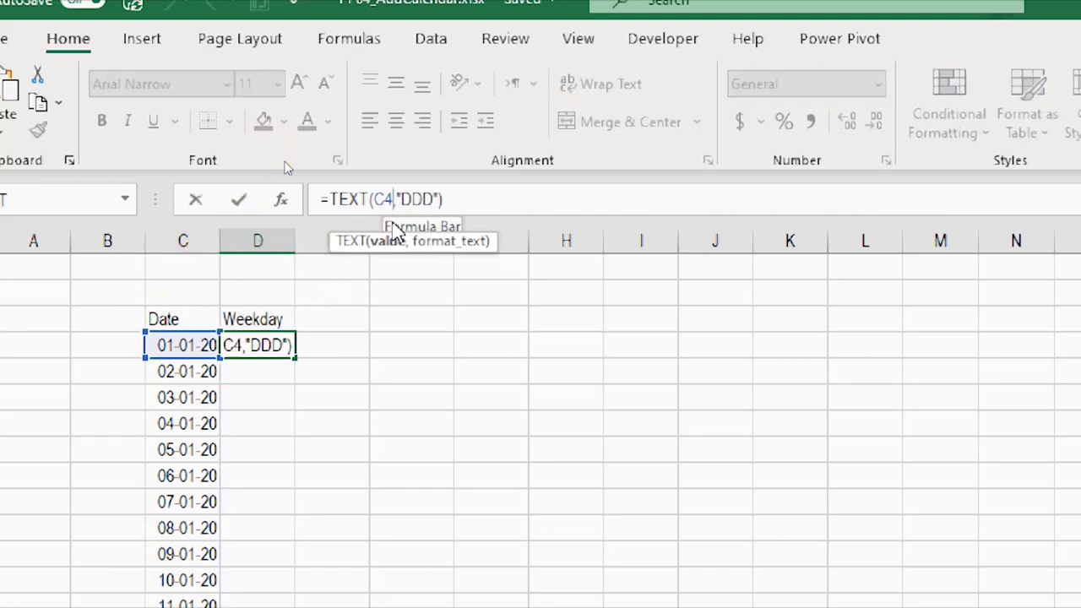
{"action": "type", "text": "#"}
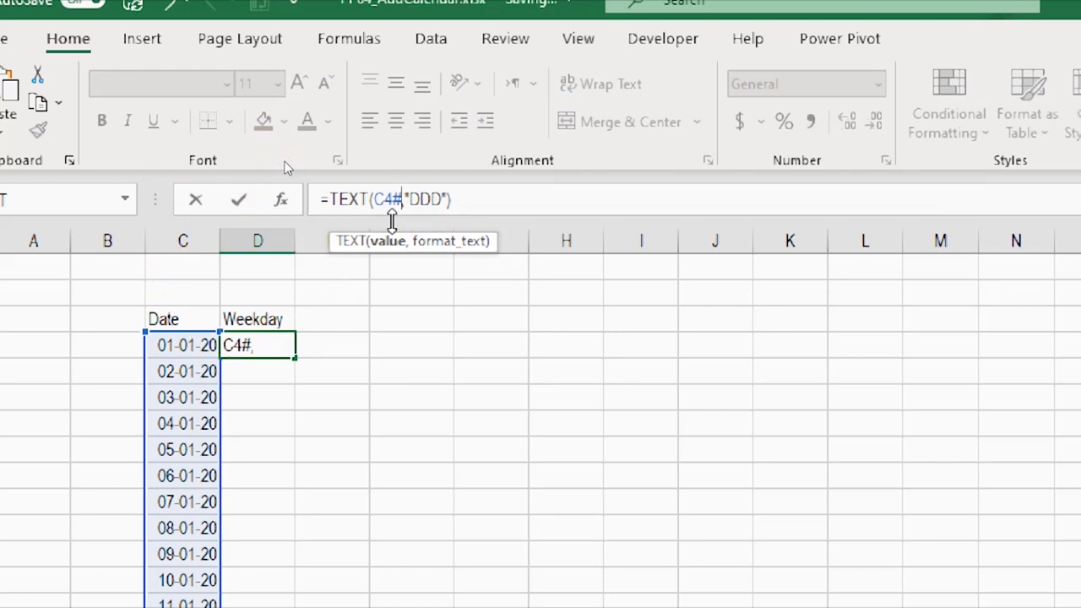
{"action": "key", "text": "Return"}
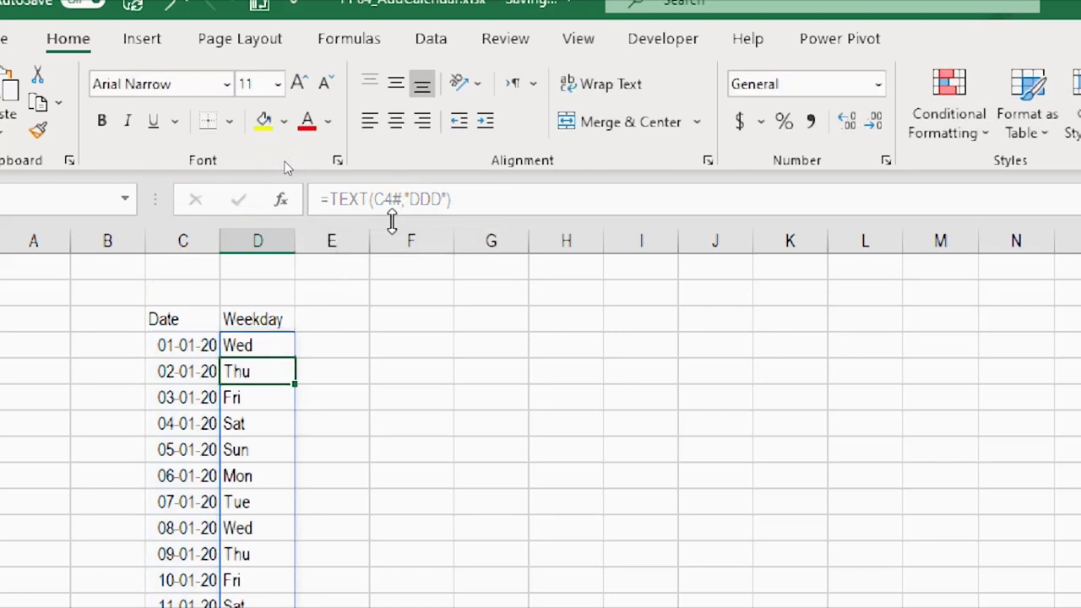
{"action": "key", "text": "Up"}
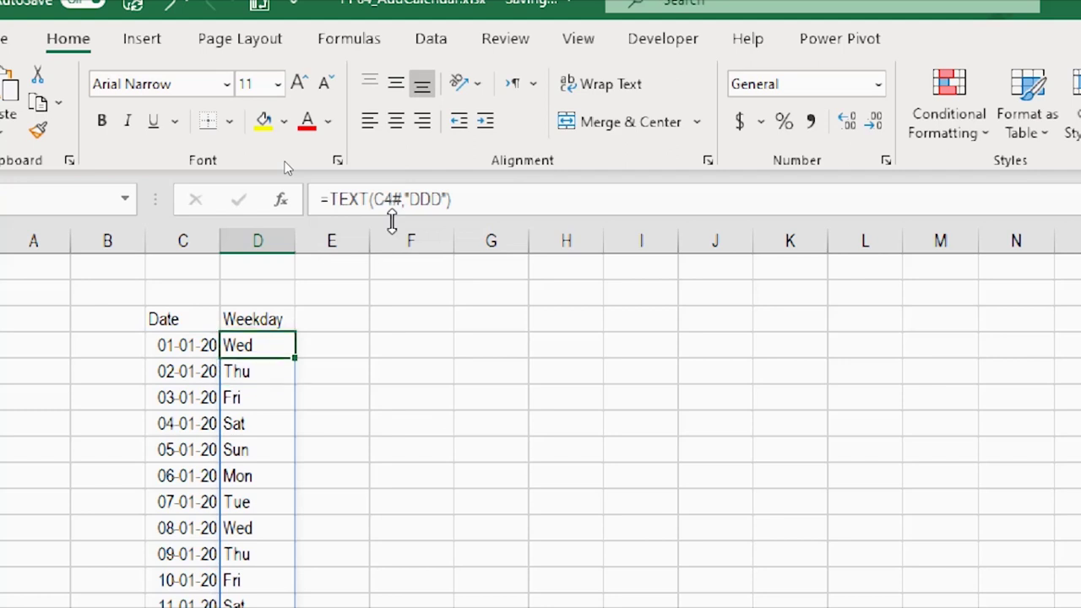
{"action": "key", "text": "Right"}
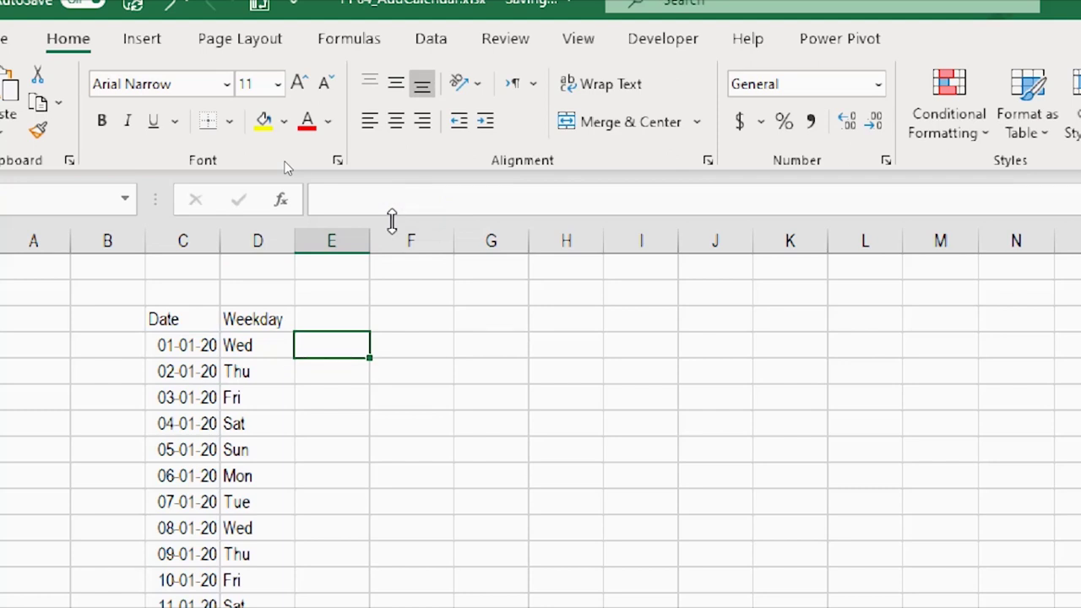
Add a MonthNumber heading in E3 with =MONTH(C4#) in E4, and autofit column E
{"action": "key", "text": "Up"}
{"action": "type", "text": "Month"}
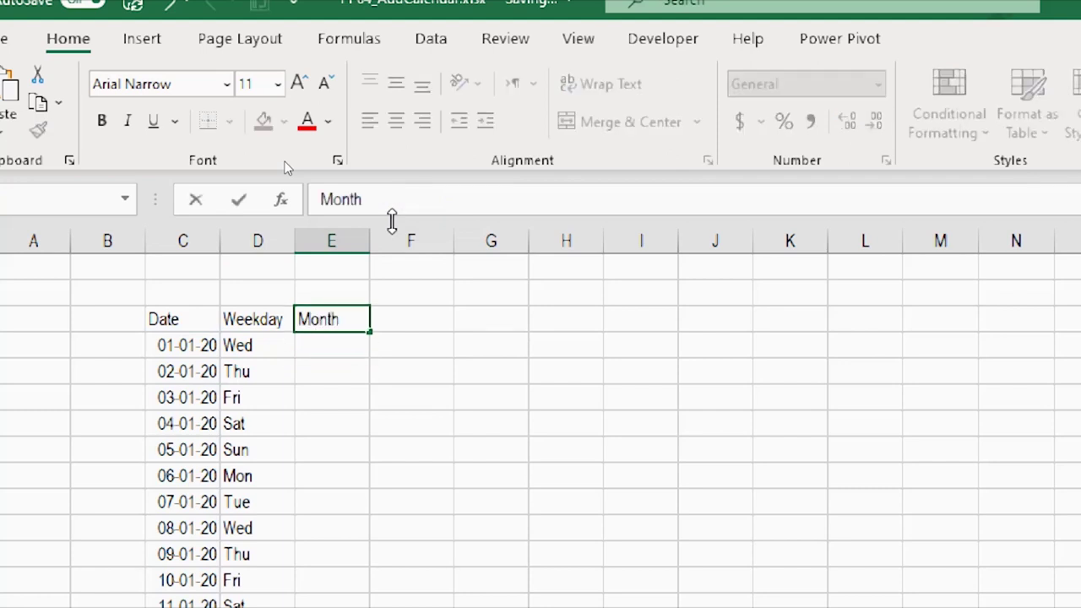
{"action": "type", "text": "Numb"}
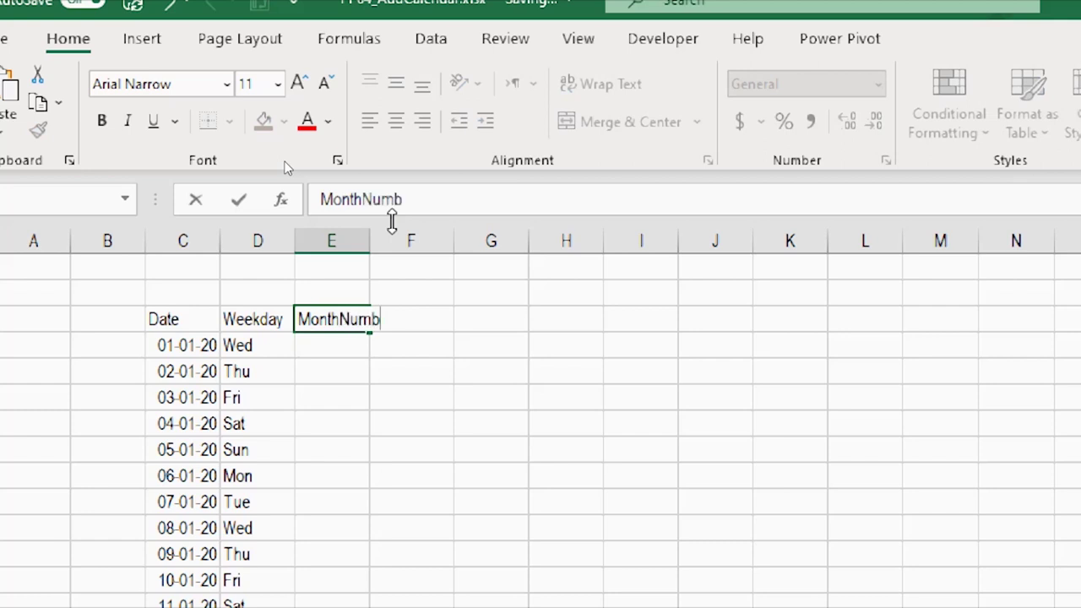
{"action": "type", "text": "er"}
{"action": "key", "text": "Return"}
{"action": "type", "text": "="}
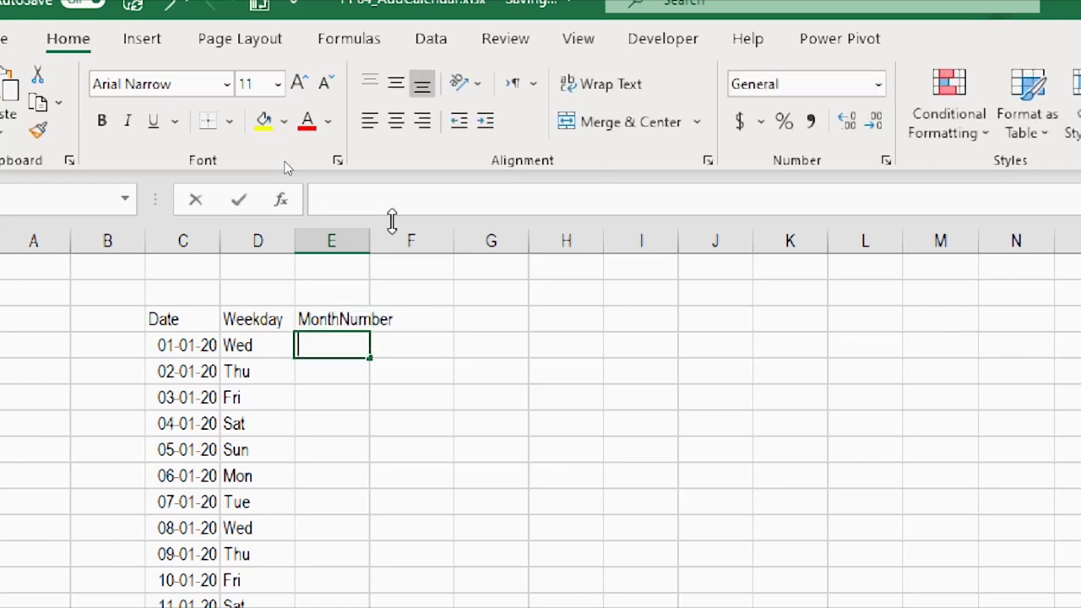
{"action": "type", "text": "Month"}
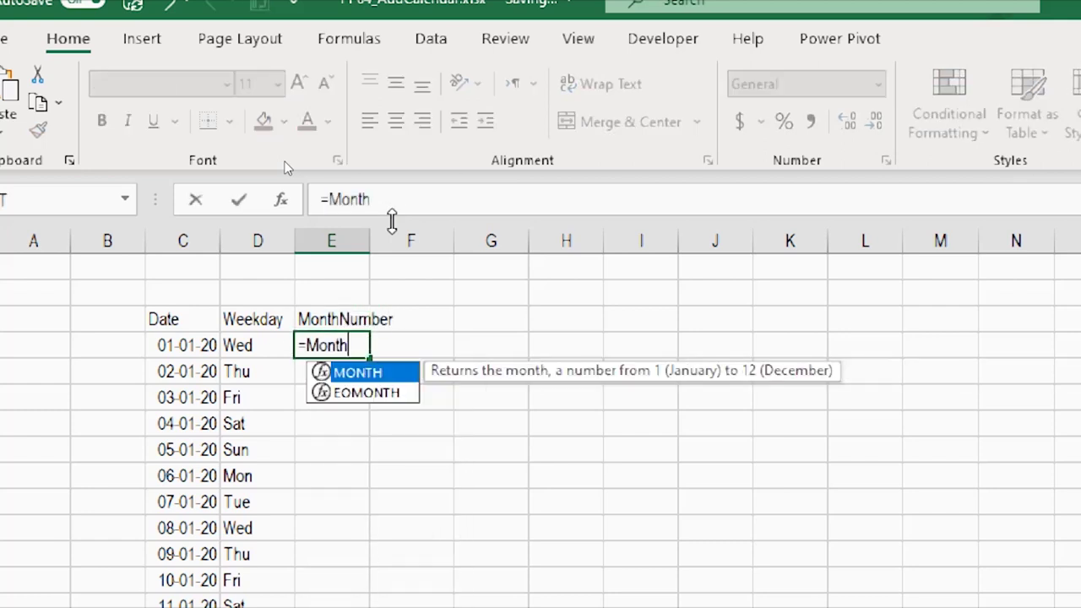
{"action": "key", "text": "Tab"}
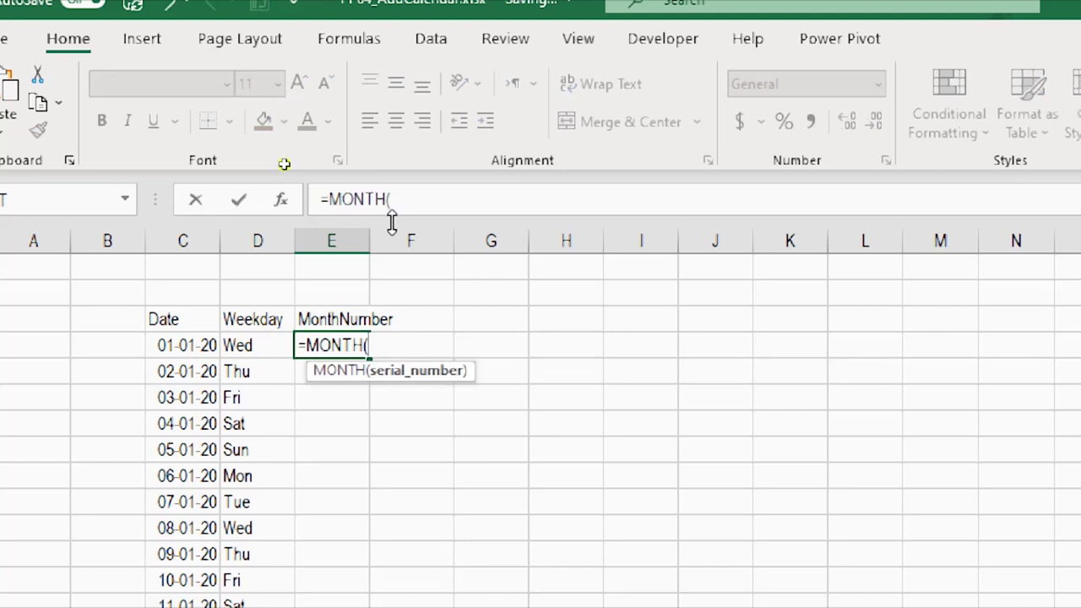
{"action": "left_click", "coordinate": [190, 339]}
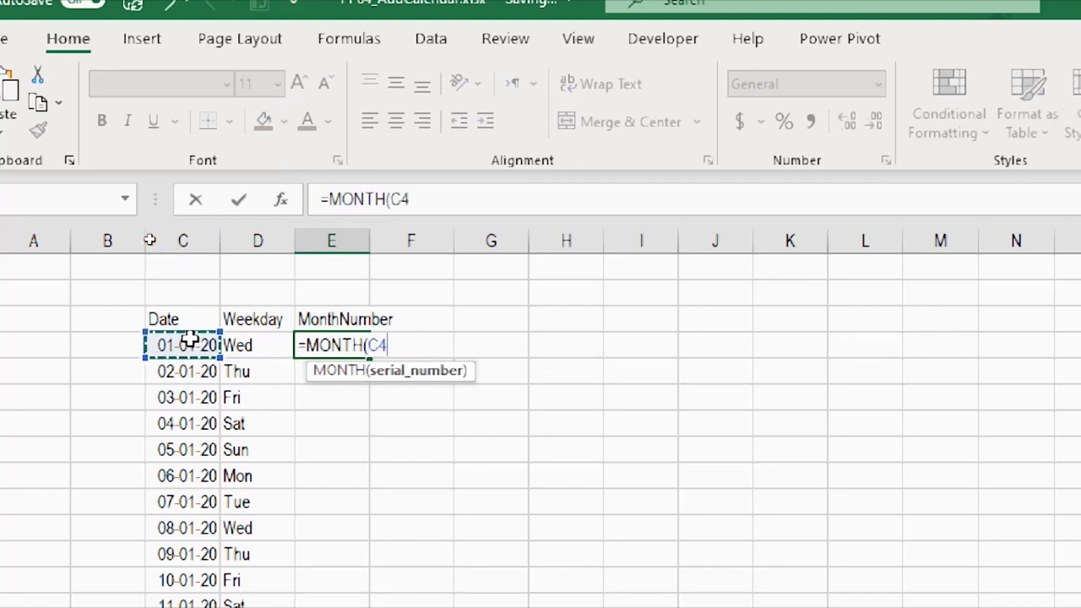
{"action": "type", "text": "#"}
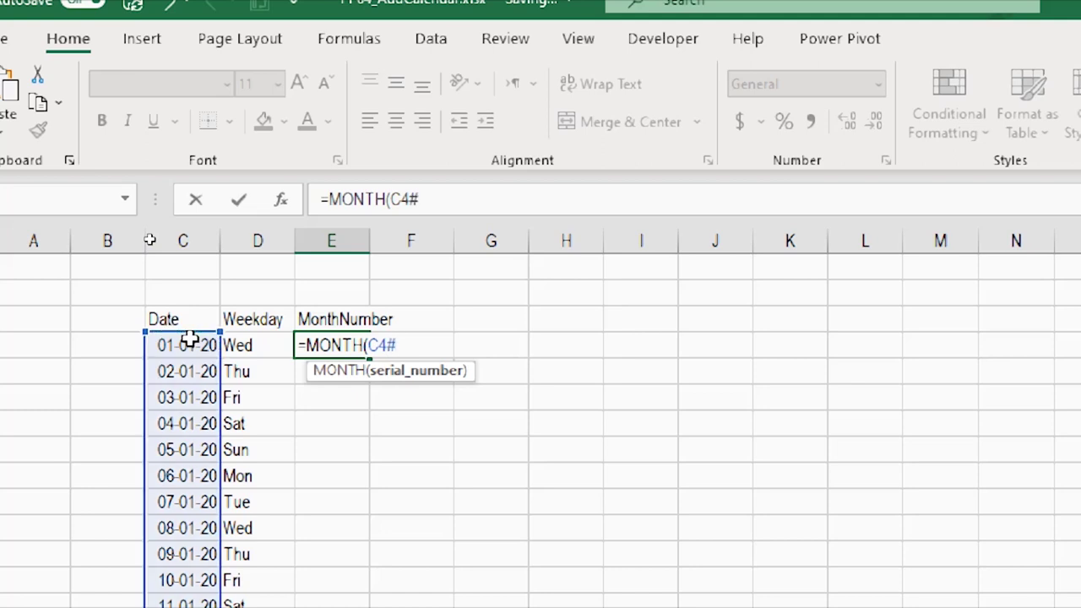
{"action": "type", "text": ")"}
{"action": "key", "text": "Return"}
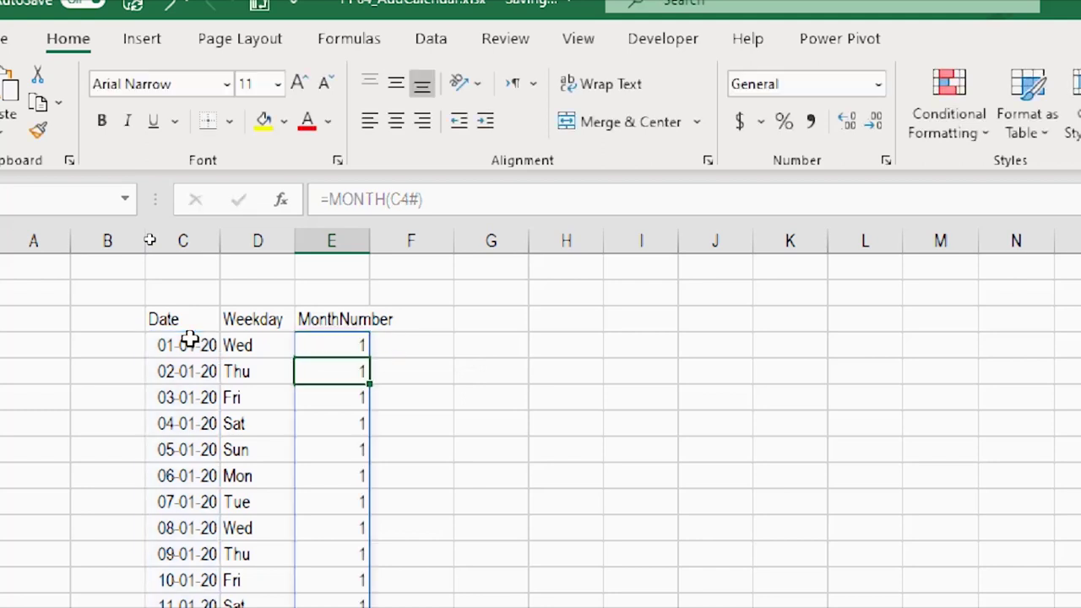
{"action": "double_click", "coordinate": [369, 240]}
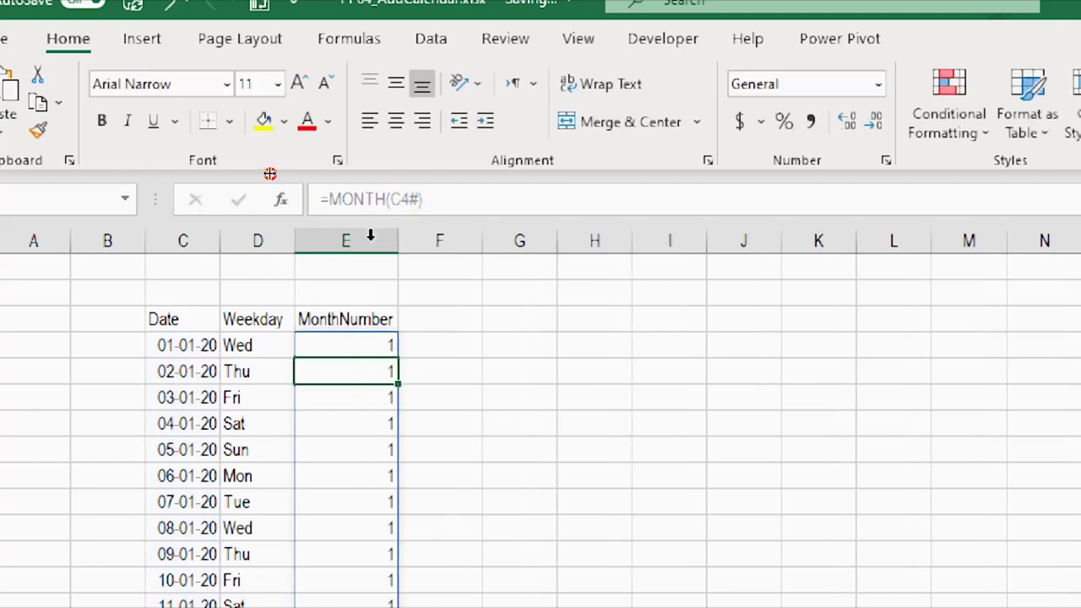
Add a MonthName heading in F3 with =TEXT(C4#,"MMM") in F4, spilling Jan onward
{"action": "left_click", "coordinate": [430, 320]}
{"action": "type", "text": "MonthName"}
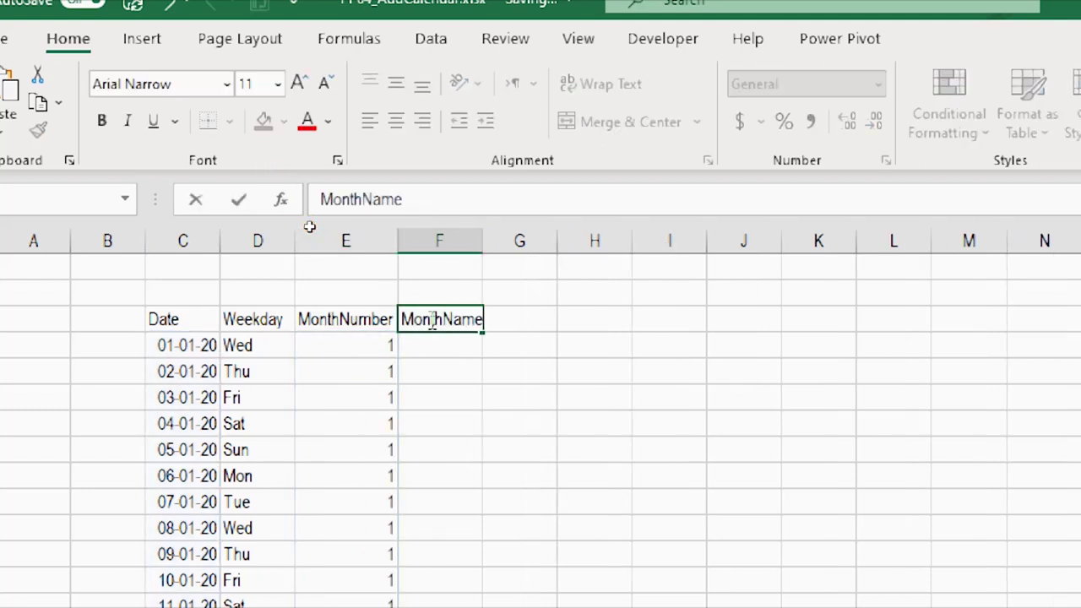
{"action": "key", "text": "Return"}
{"action": "type", "text": "="}
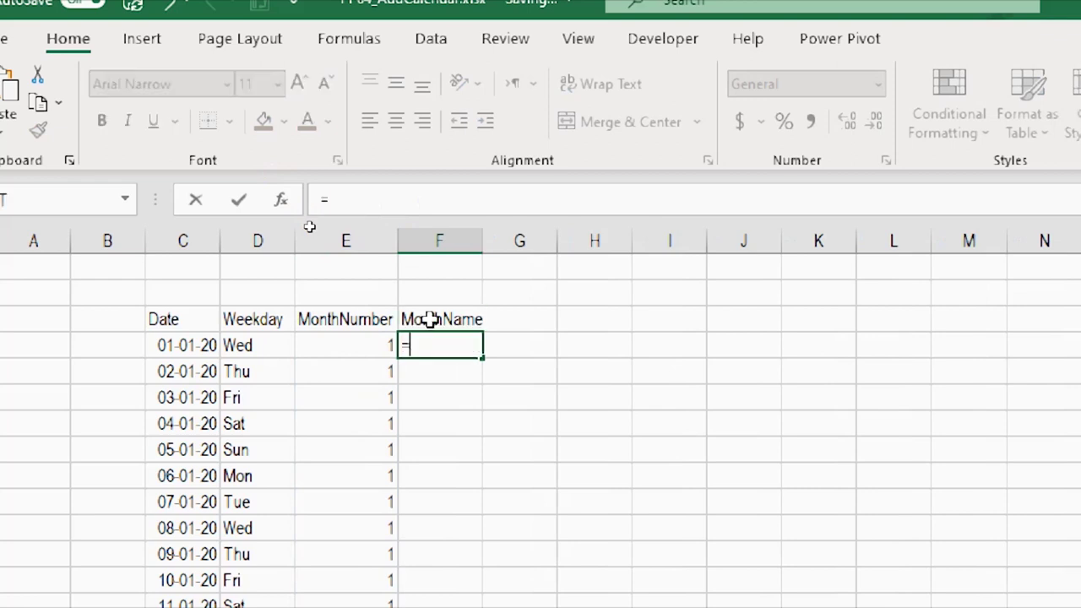
{"action": "type", "text": "te"}
{"action": "key", "text": "Tab"}
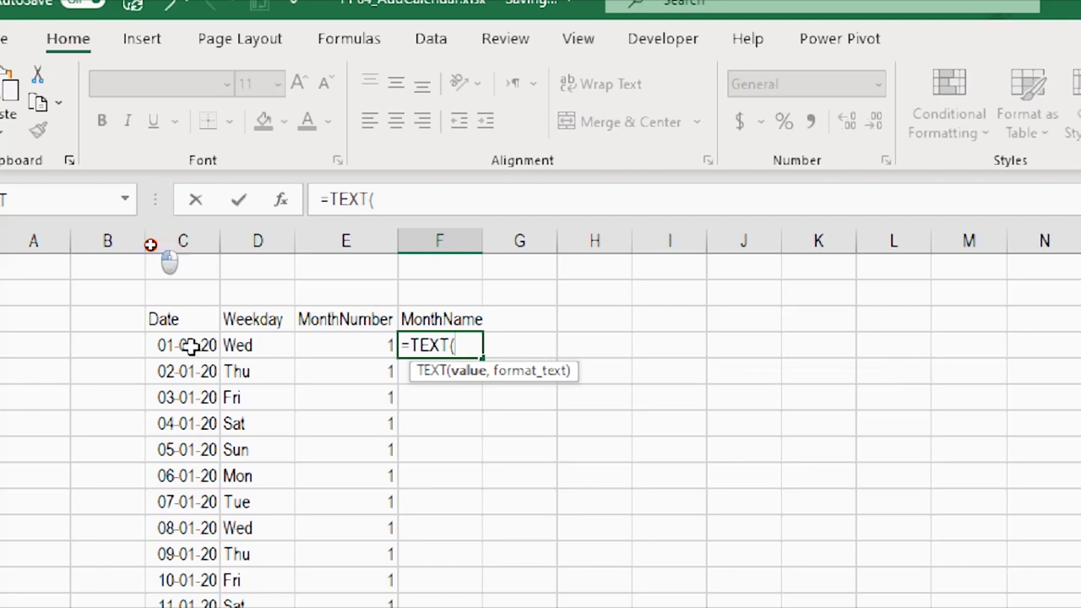
{"action": "left_click", "coordinate": [193, 345]}
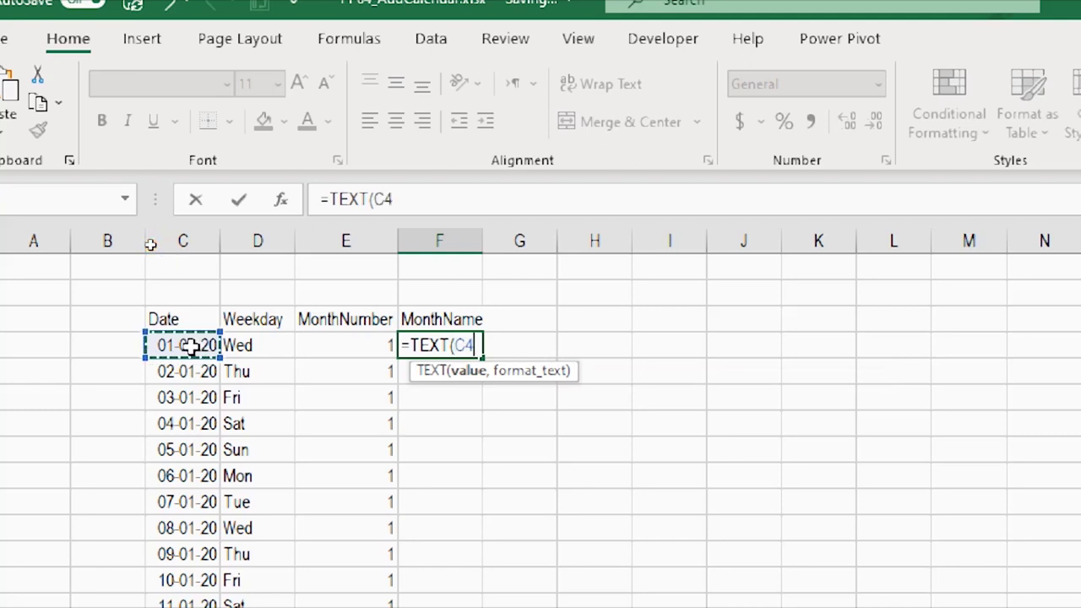
{"action": "key", "text": "ctrl+shift+Down"}
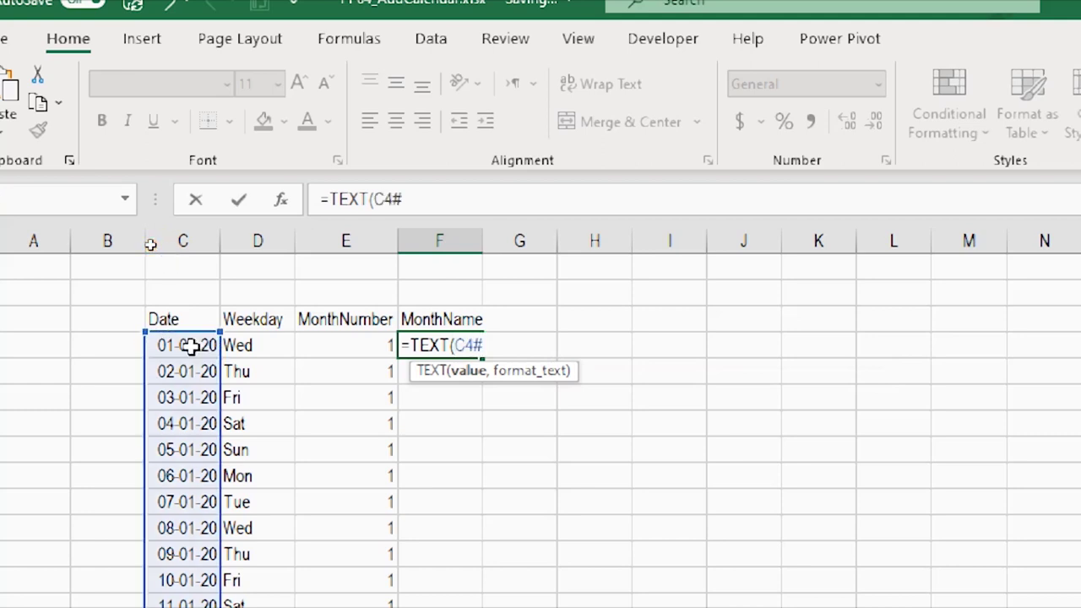
{"action": "type", "text": ",\""}
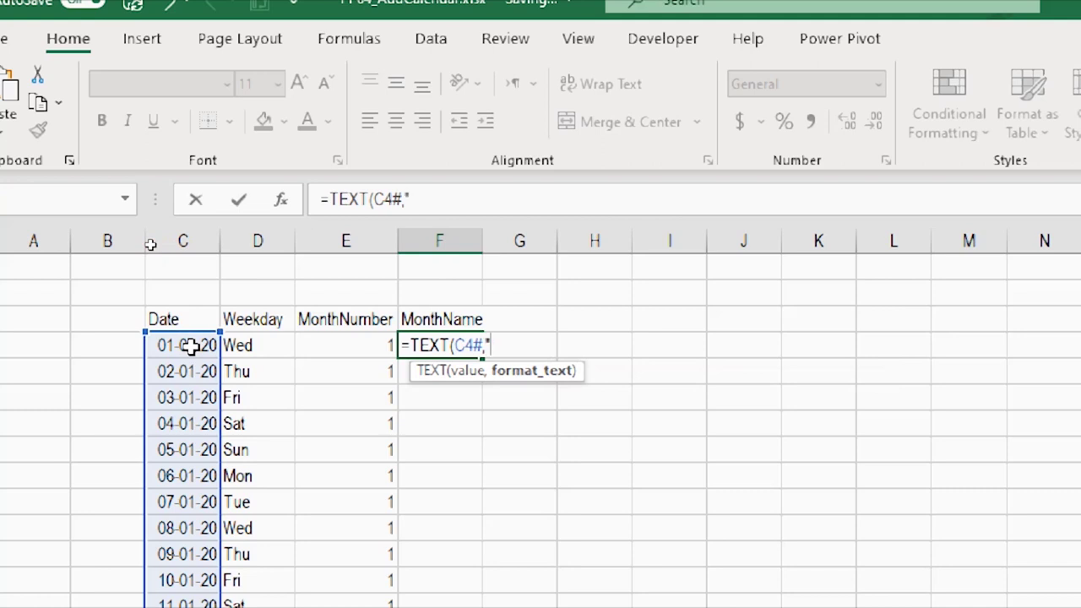
{"action": "type", "text": "MMM"}
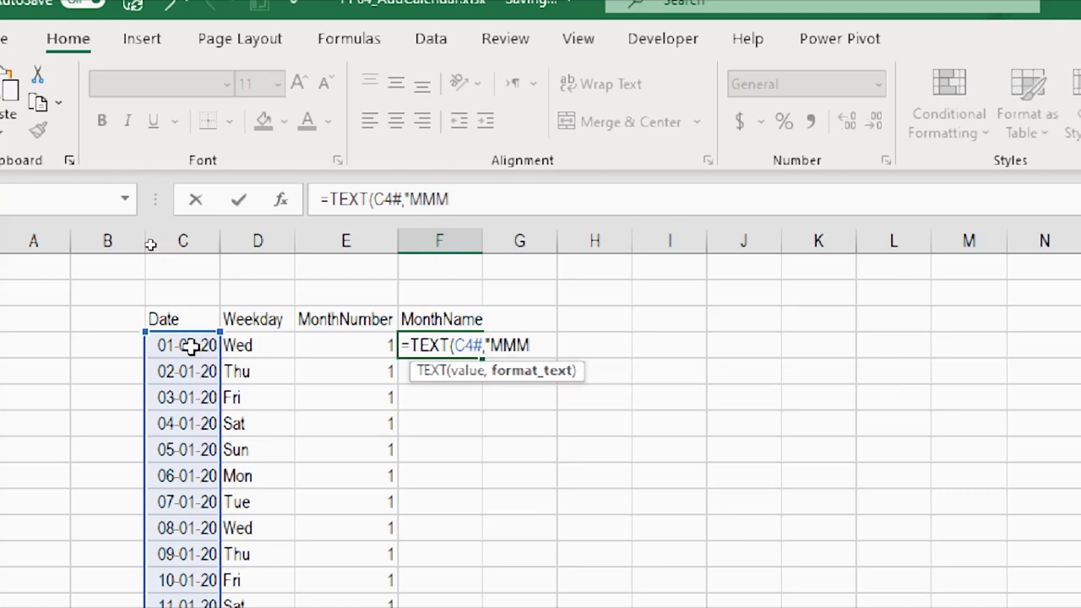
{"action": "type", "text": "\""}
{"action": "type", "text": ")"}
{"action": "key", "text": "Return"}
{"action": "key", "text": "Up"}
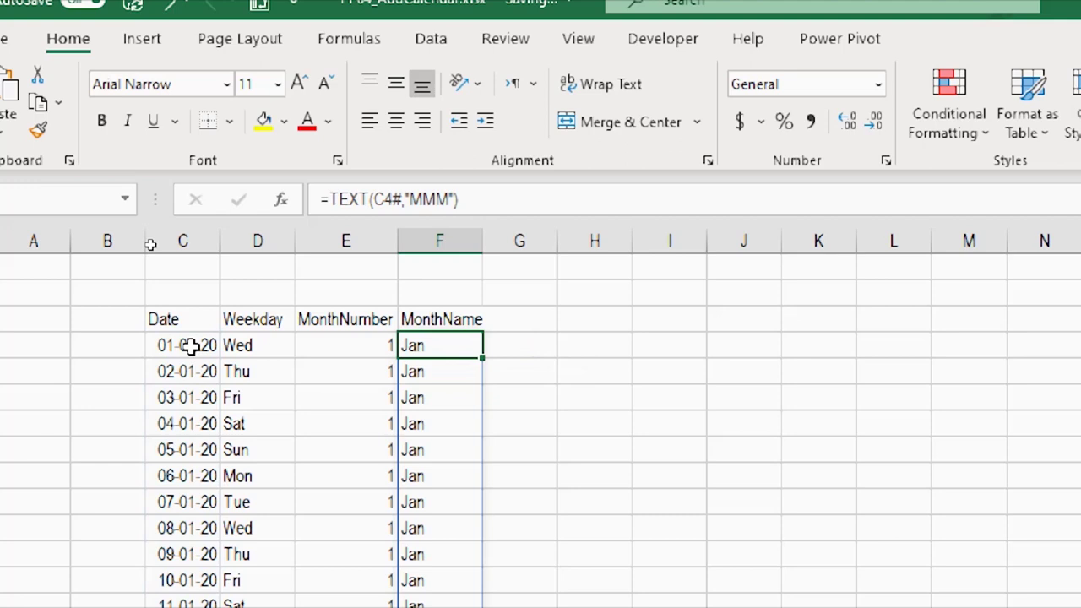
{"action": "left_click", "coordinate": [482, 242]}
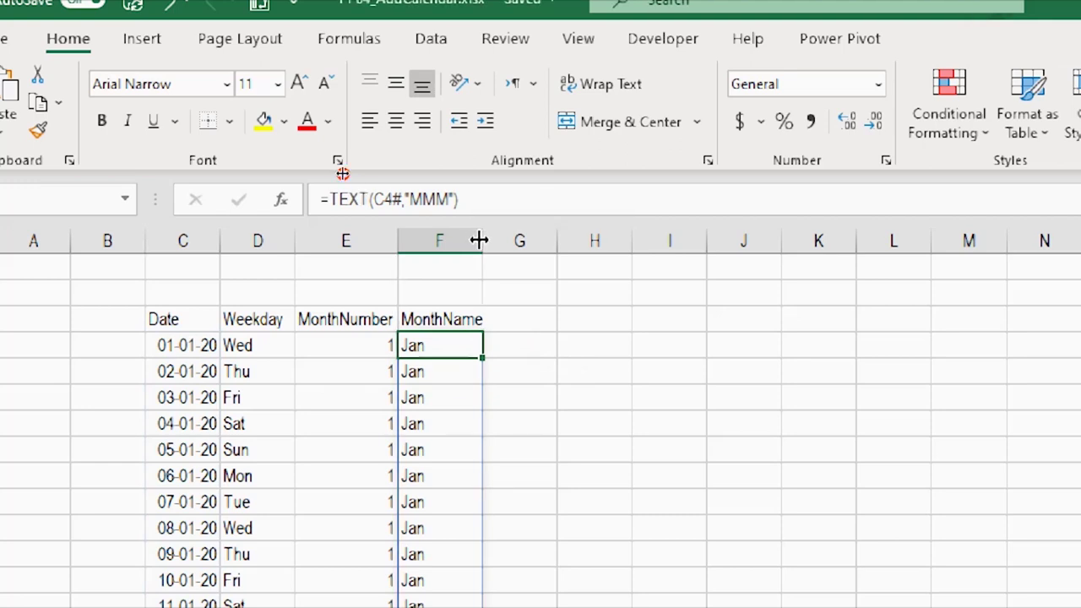
{"action": "left_click", "coordinate": [517, 320]}
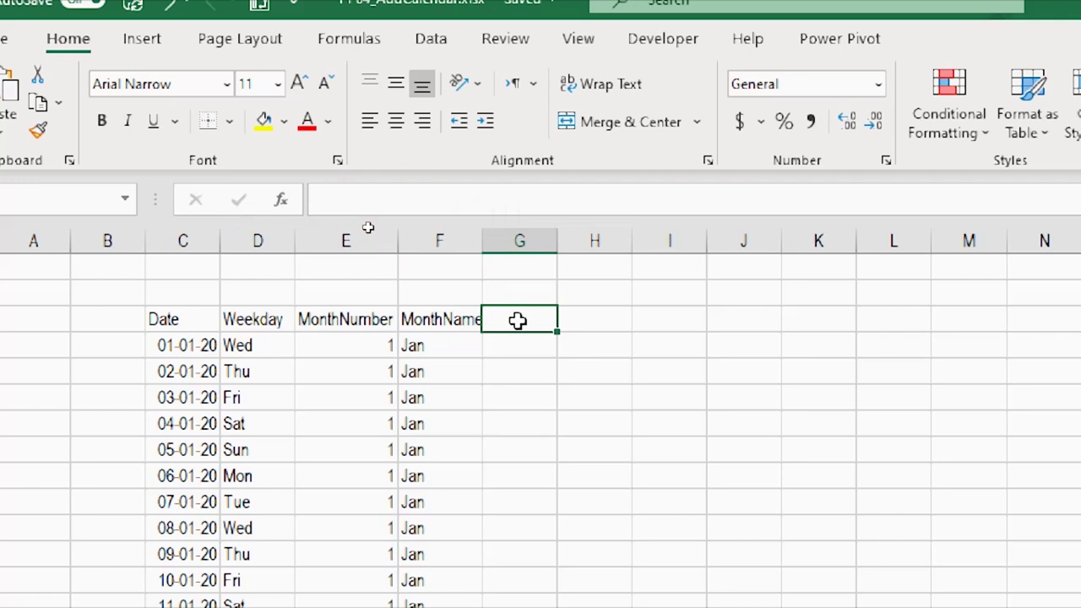
Add a Quarter heading in G3 with =E4#/3 in G4 spilling for every date
{"action": "double_click", "coordinate": [517, 320]}
{"action": "type", "text": "Qua"}
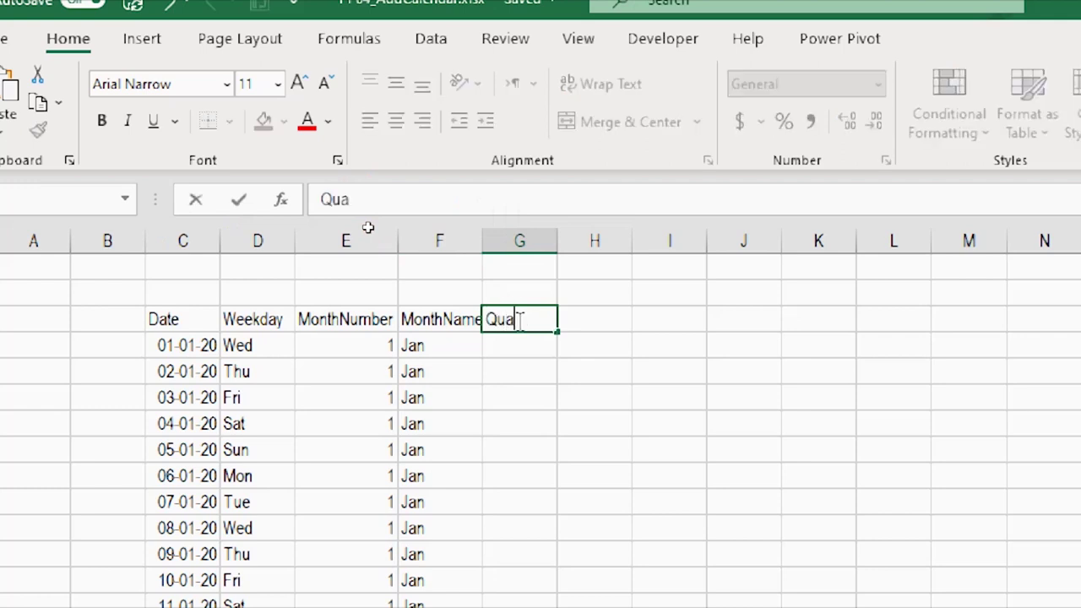
{"action": "type", "text": "rter"}
{"action": "key", "text": "Return"}
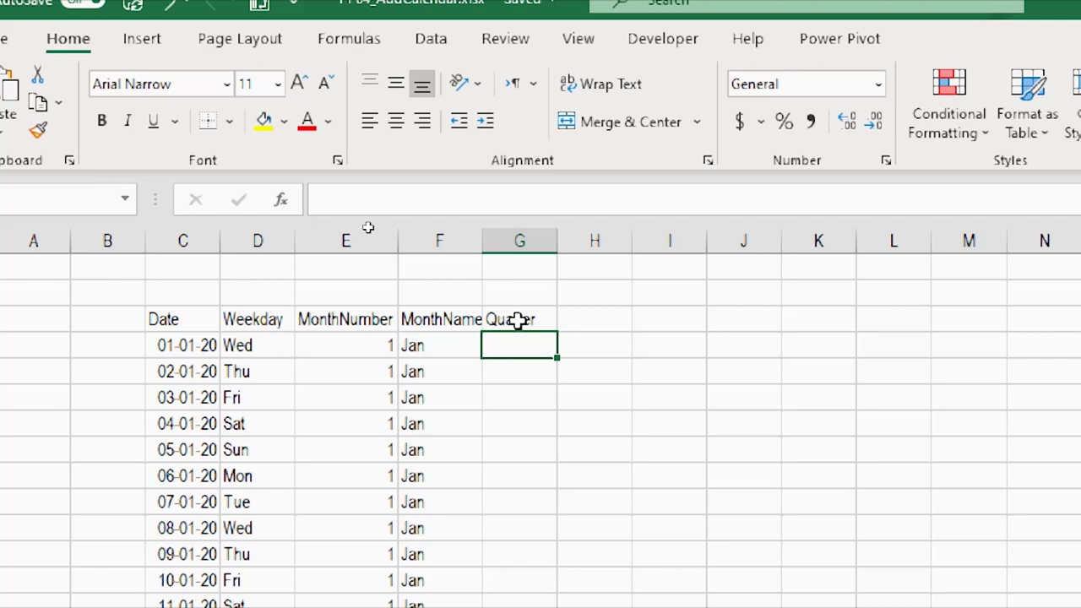
{"action": "type", "text": "="}
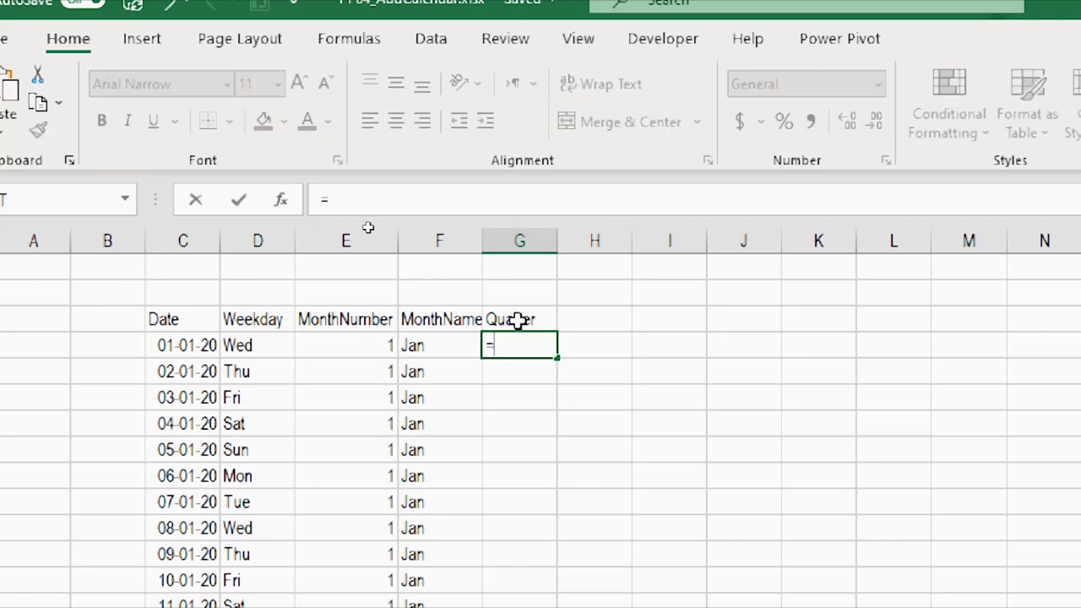
{"action": "key", "text": "Left"}
{"action": "key", "text": "Left"}
{"action": "type", "text": "/"}
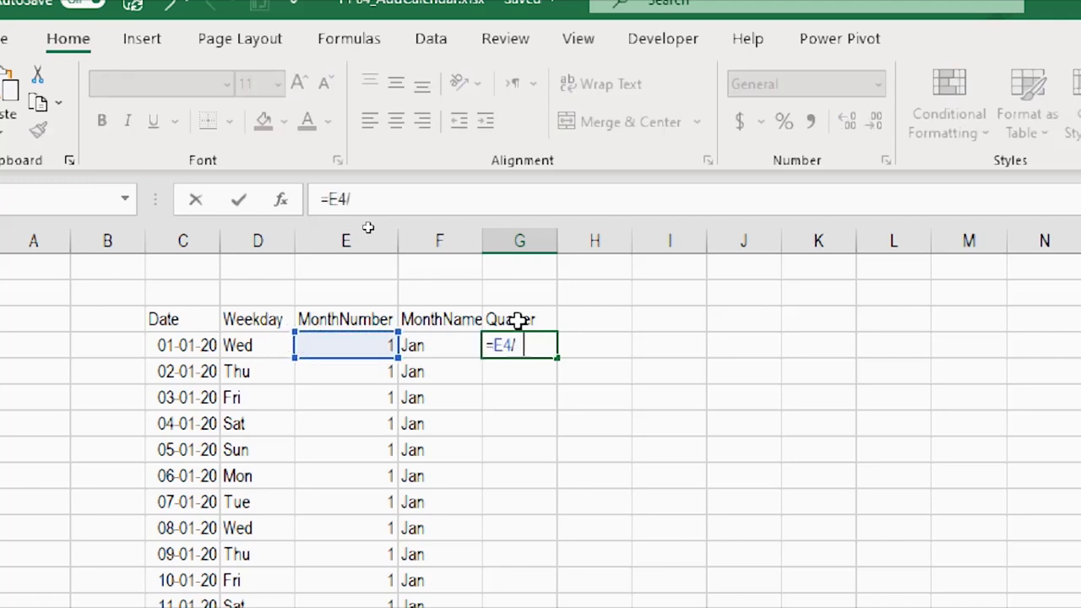
{"action": "type", "text": "3"}
{"action": "key", "text": "Return"}
{"action": "key", "text": "Up"}
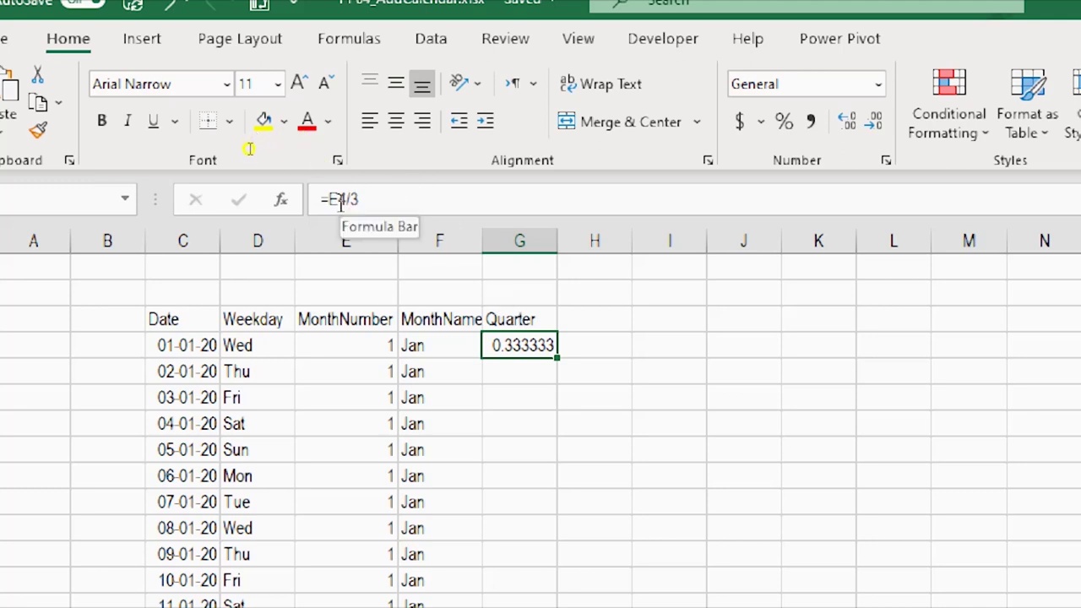
{"action": "left_click", "coordinate": [339, 199]}
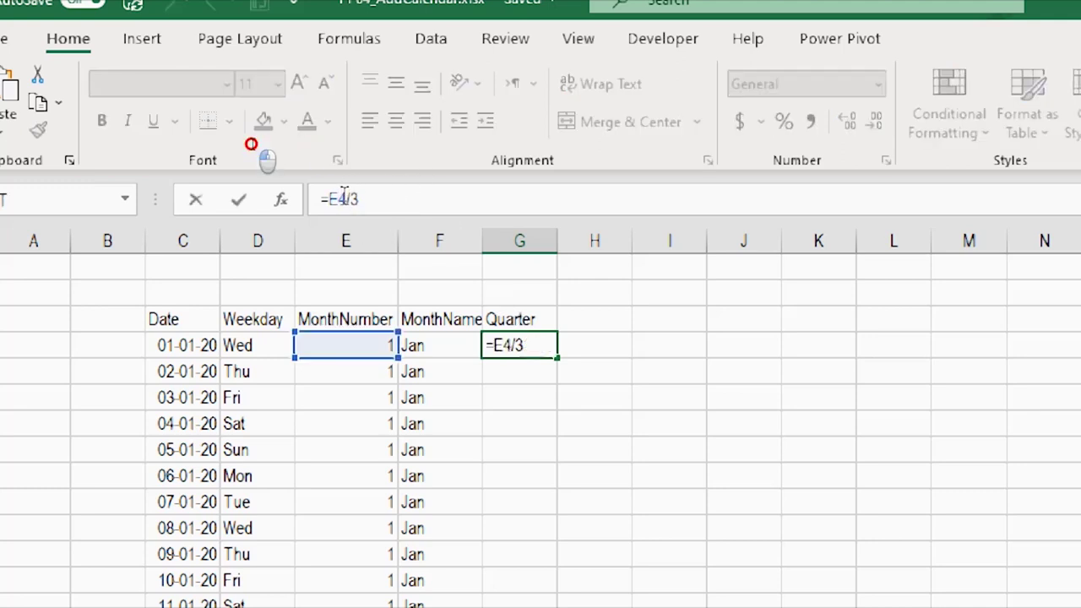
{"action": "type", "text": "#"}
{"action": "key", "text": "Return"}
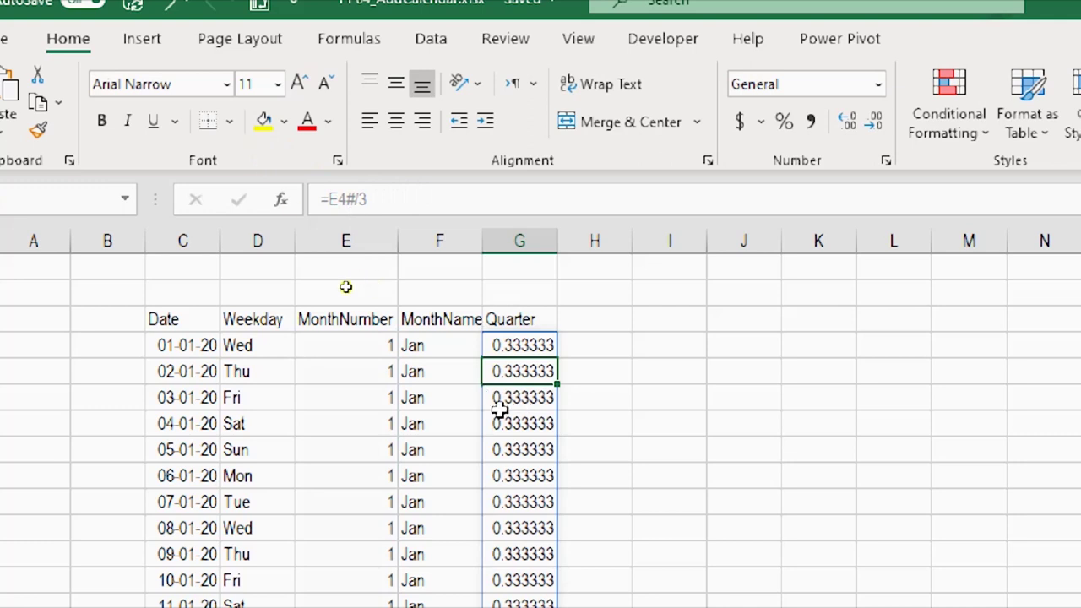
Apply AutoFilter to the headers C3:G3 and check the Quarter filter list
{"action": "left_click_drag", "start_coordinate": [186, 319], "coordinate": [487, 317]}
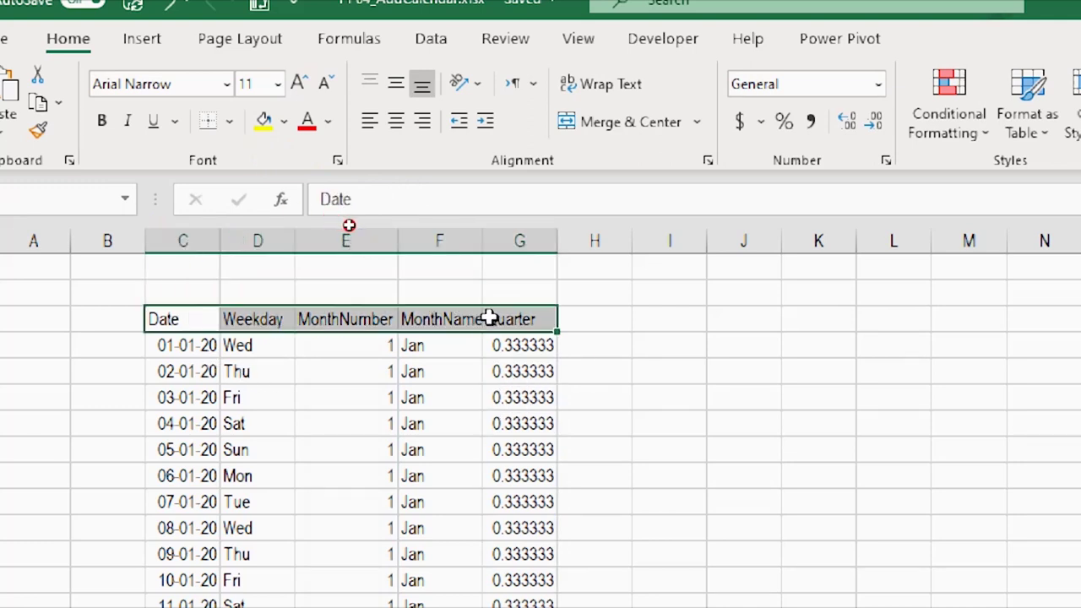
{"action": "key", "text": "alt+a"}
{"action": "key", "text": "t"}
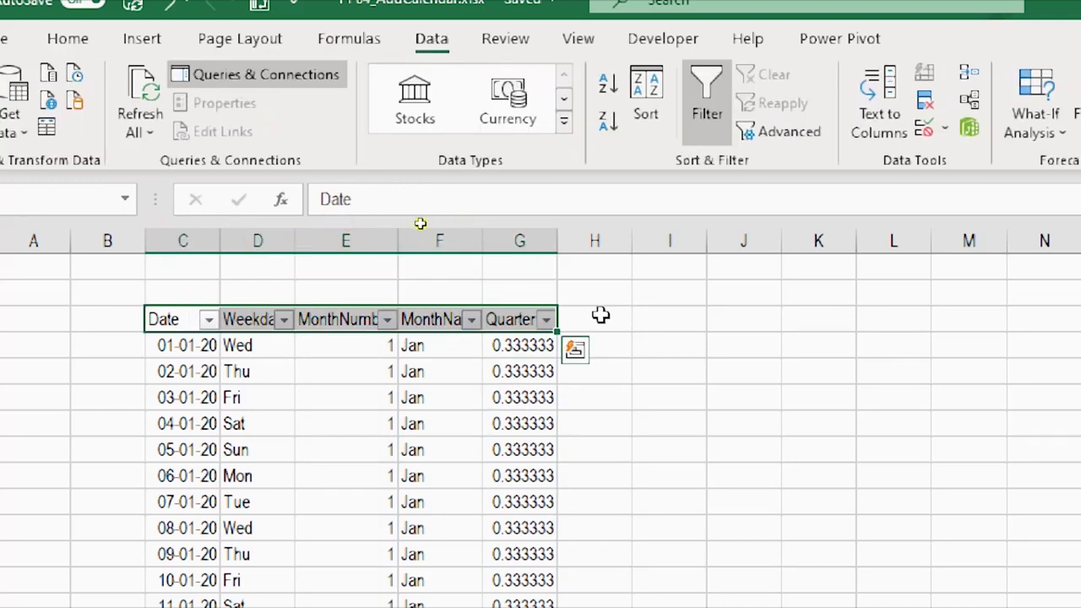
{"action": "left_click", "coordinate": [547, 319]}
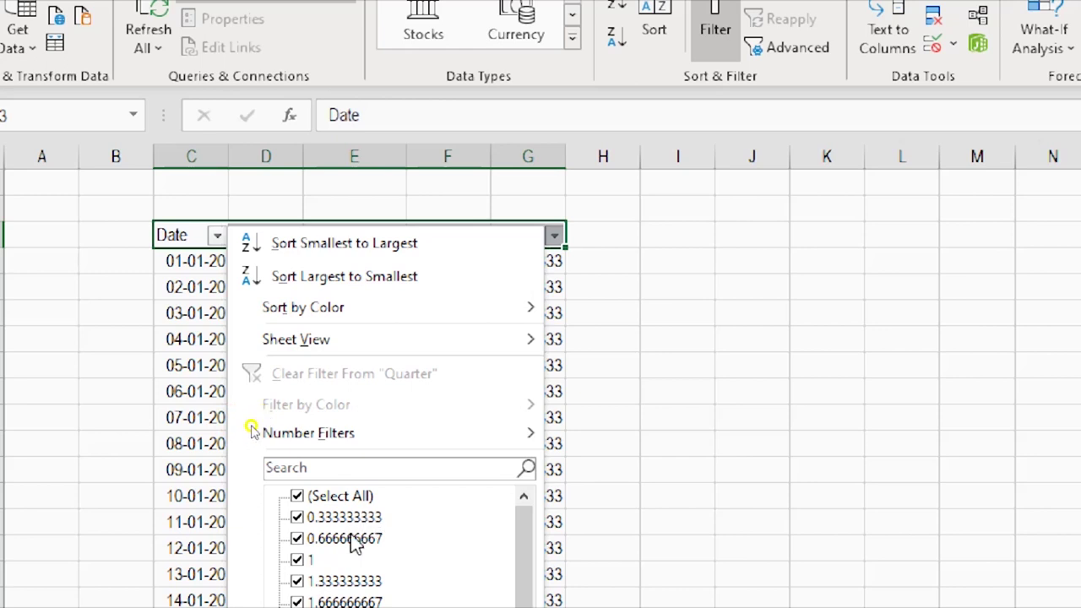
{"action": "key", "text": "Escape"}
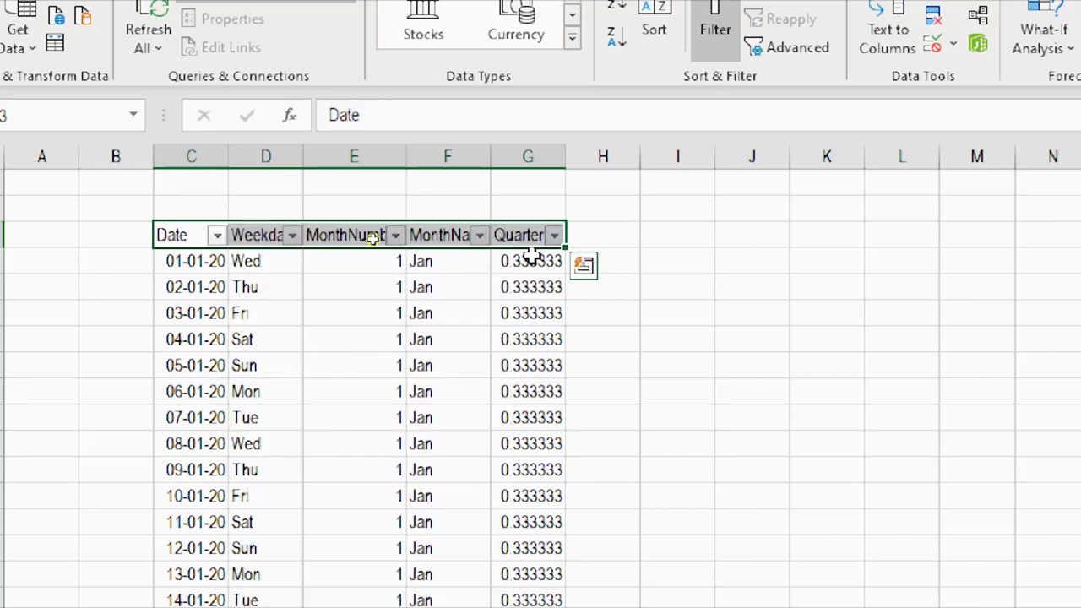
Change the Quarter formula to =CEILING(E4#/3,1) so January rows show 1
{"action": "left_click", "coordinate": [531, 261]}
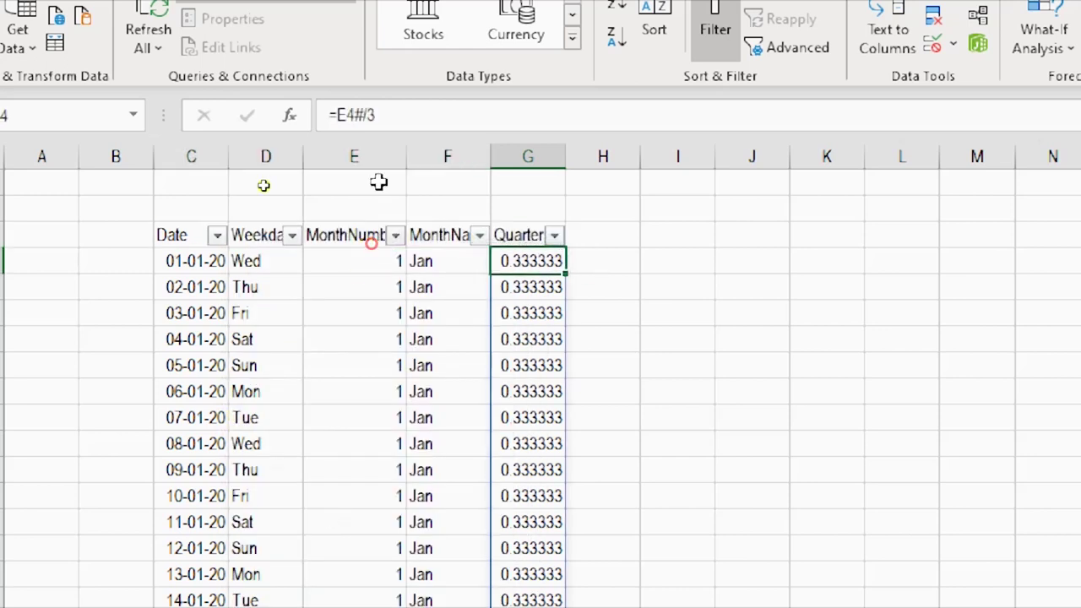
{"action": "left_click", "coordinate": [338, 114]}
{"action": "type", "text": "Cei"}
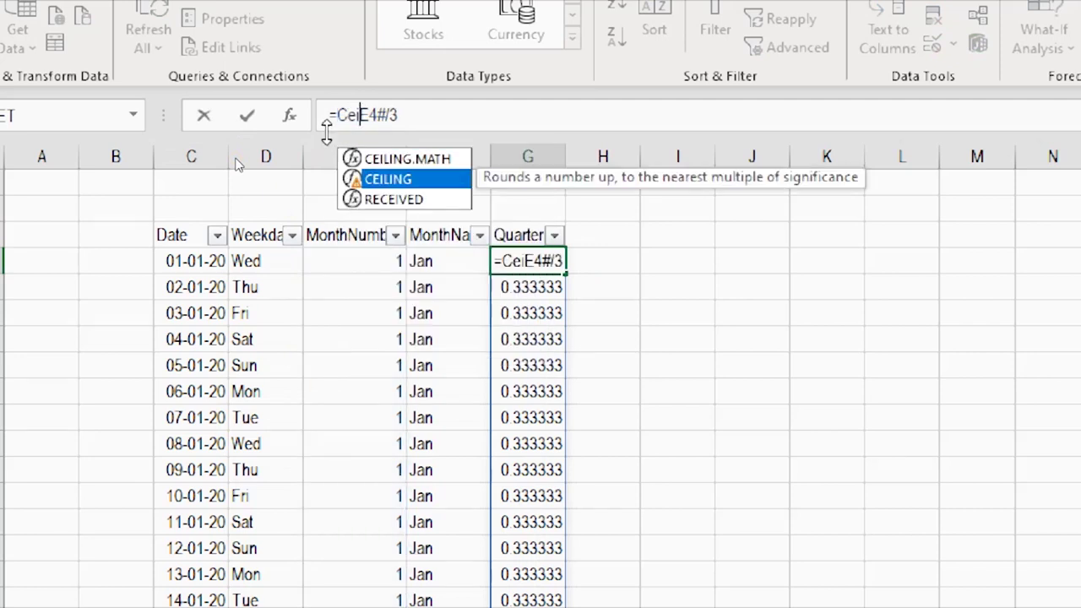
{"action": "key", "text": "Tab"}
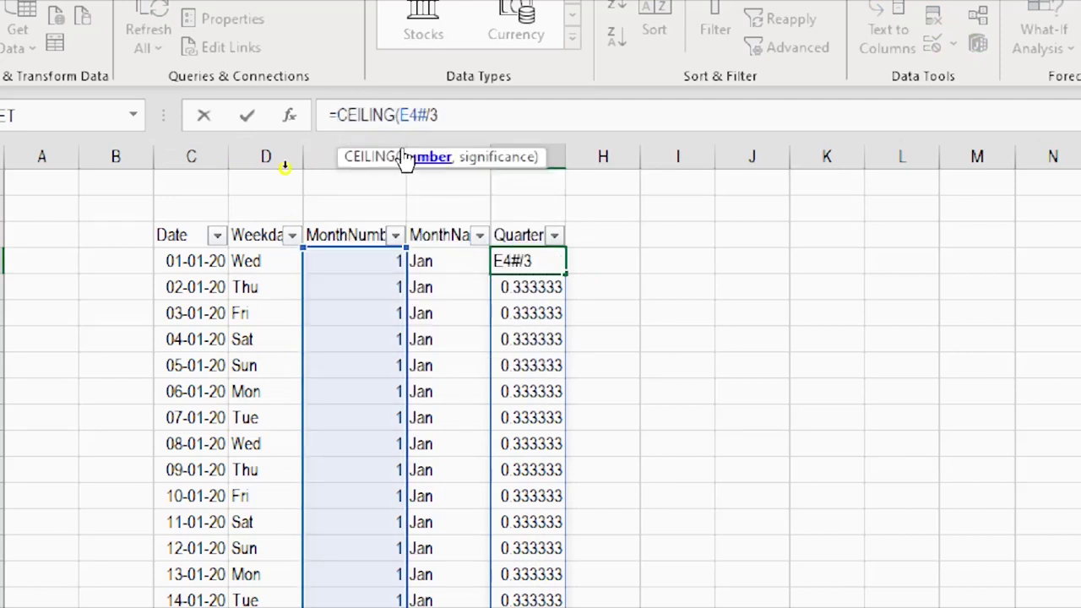
{"action": "left_click", "coordinate": [448, 118]}
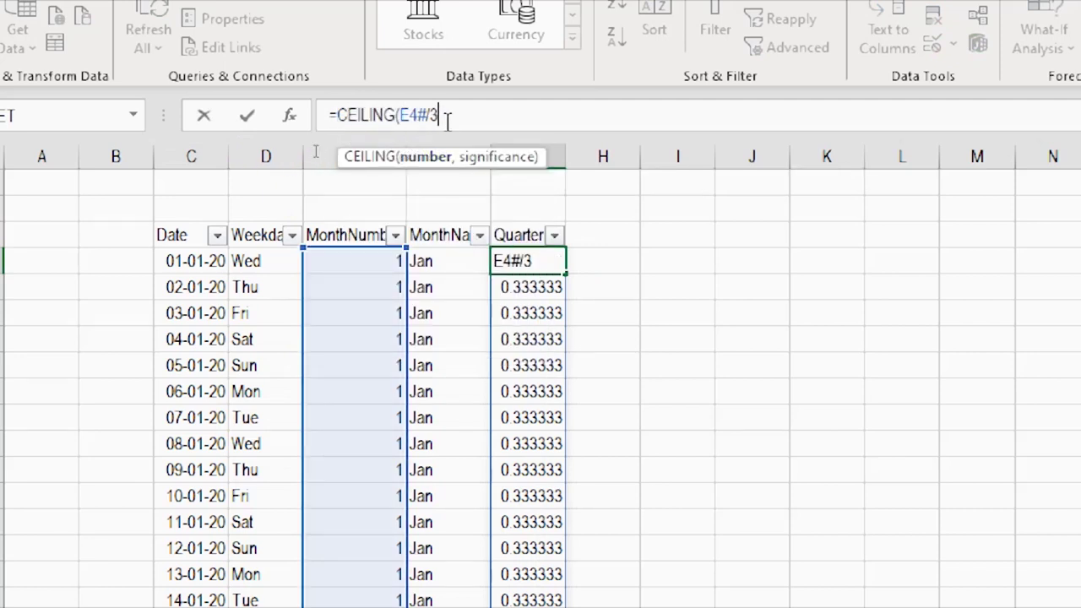
{"action": "type", "text": ","}
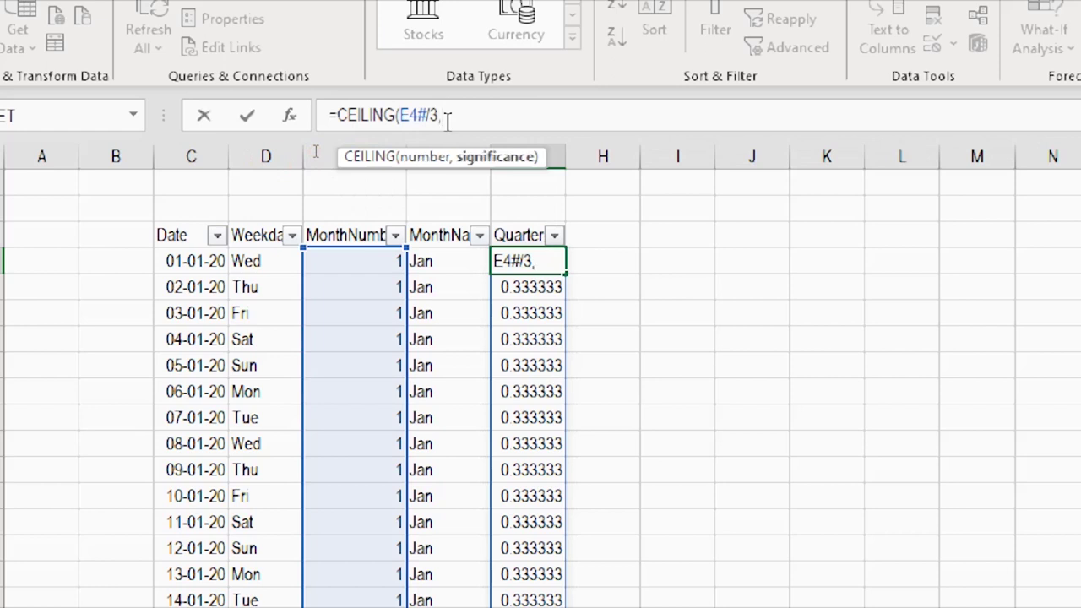
{"action": "type", "text": "1"}
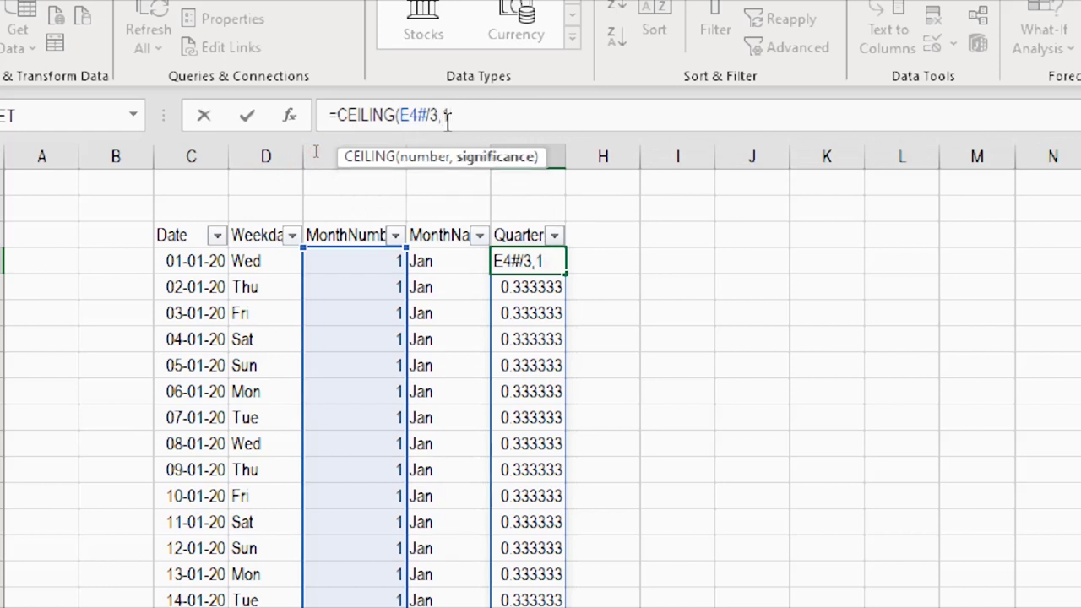
{"action": "type", "text": ")"}
{"action": "key", "text": "ctrl+Return"}
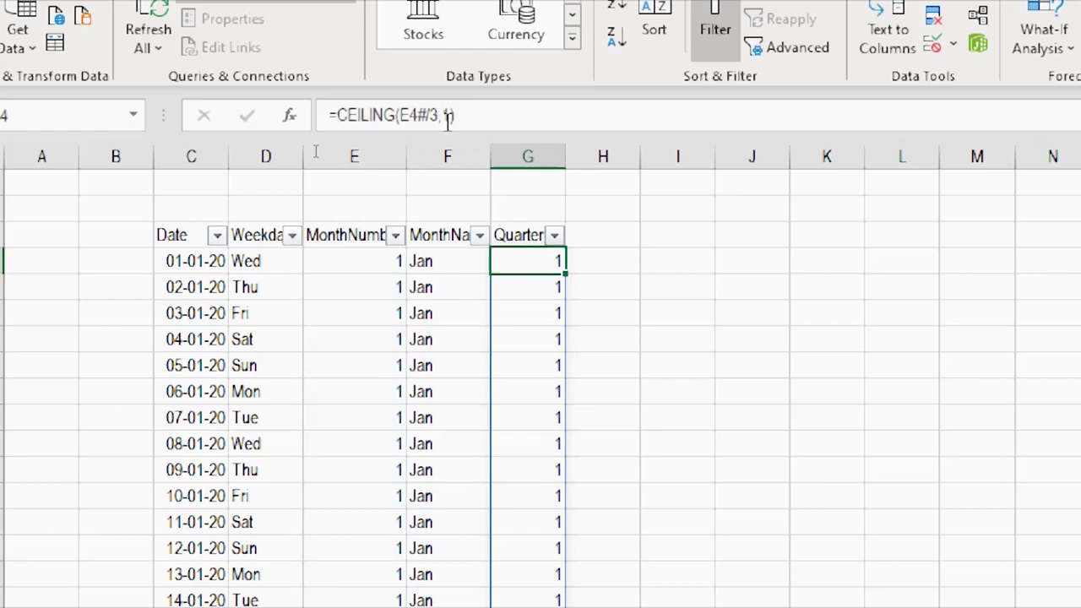
{"action": "left_click", "coordinate": [553, 235]}
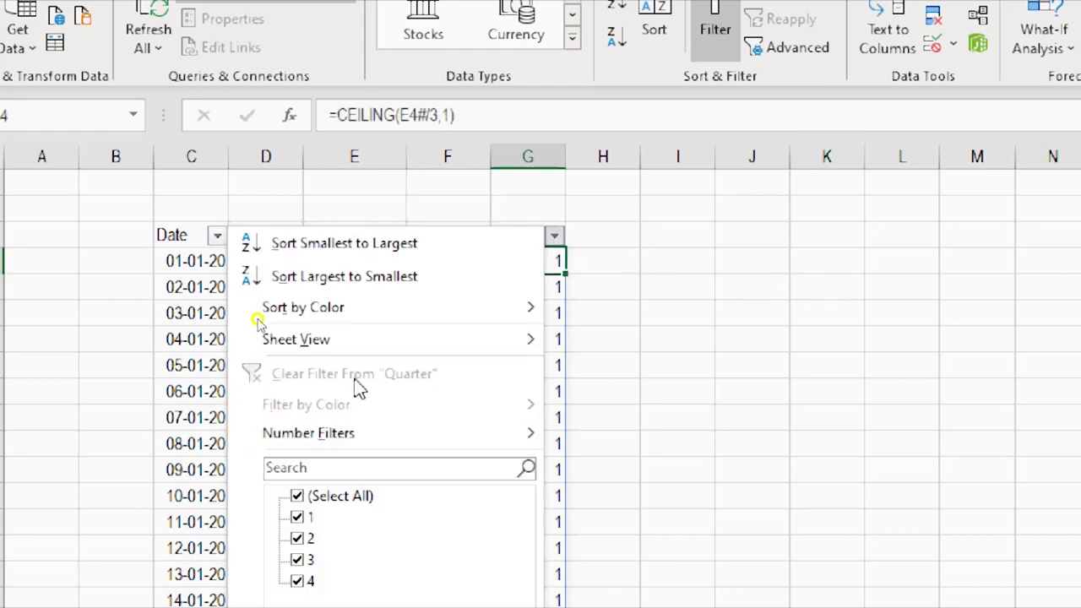
Filter MonthNumber to months 1, 2 and 3 to check their quarters
{"action": "key", "text": "Escape"}
{"action": "left_click", "coordinate": [394, 237]}
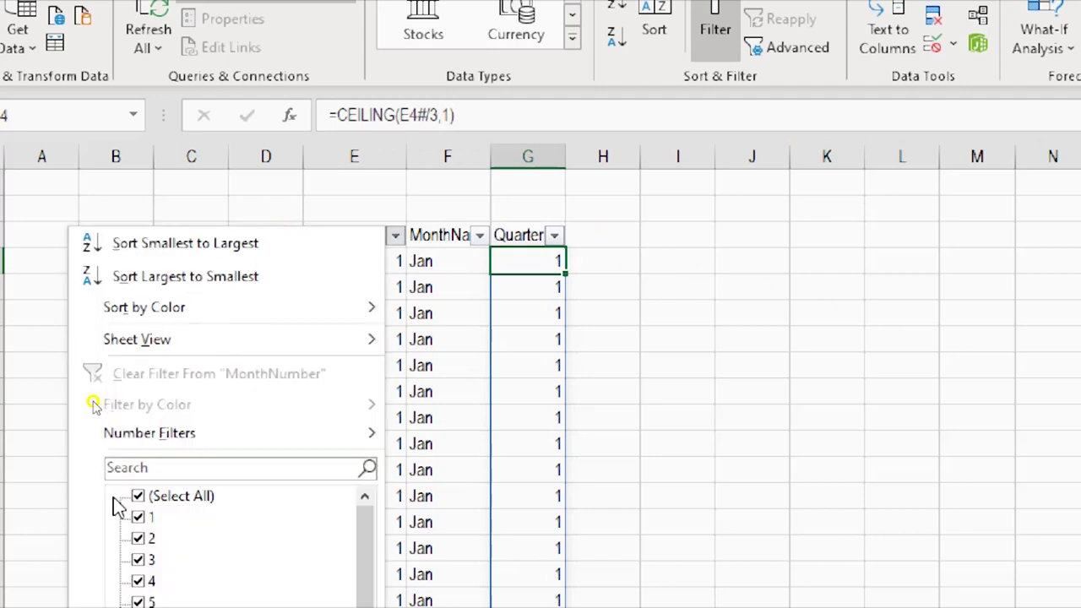
{"action": "left_click", "coordinate": [138, 497]}
{"action": "left_click", "coordinate": [139, 517]}
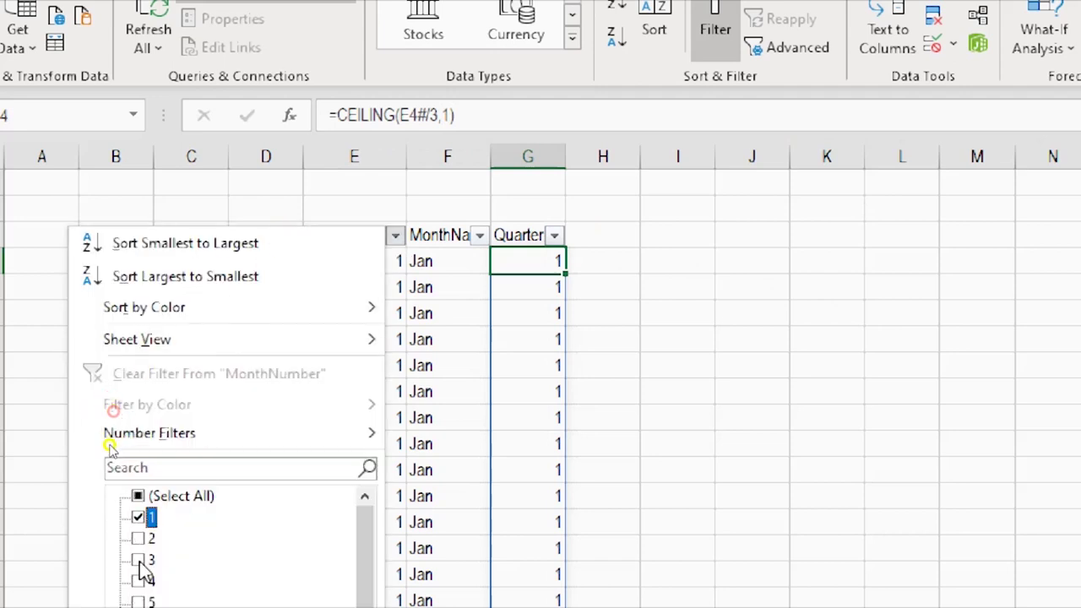
{"action": "left_click", "coordinate": [139, 559]}
{"action": "left_click", "coordinate": [138, 538]}
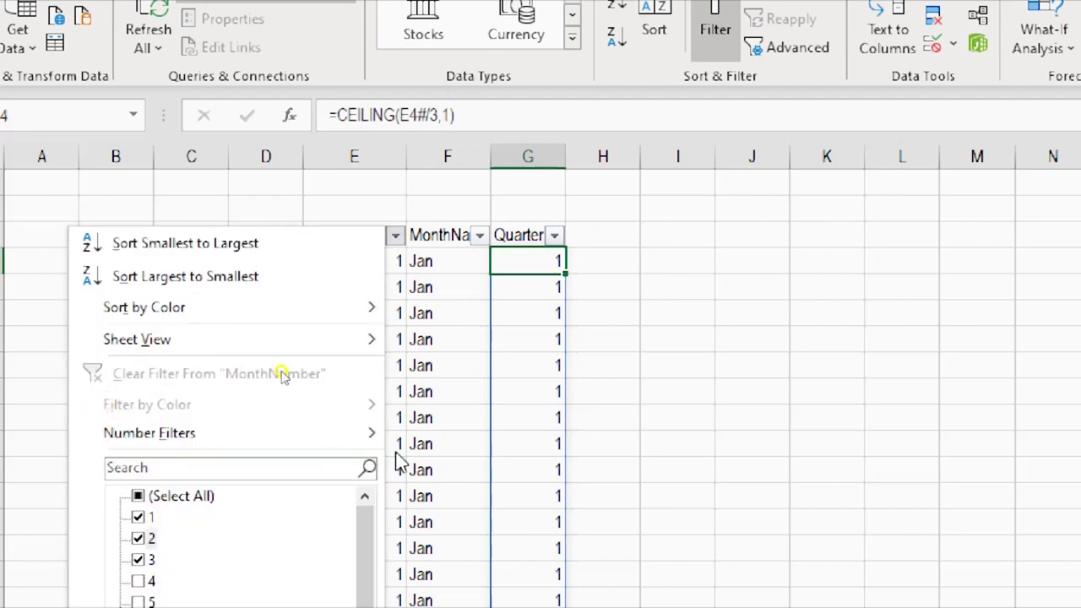
{"action": "key", "text": "Return"}
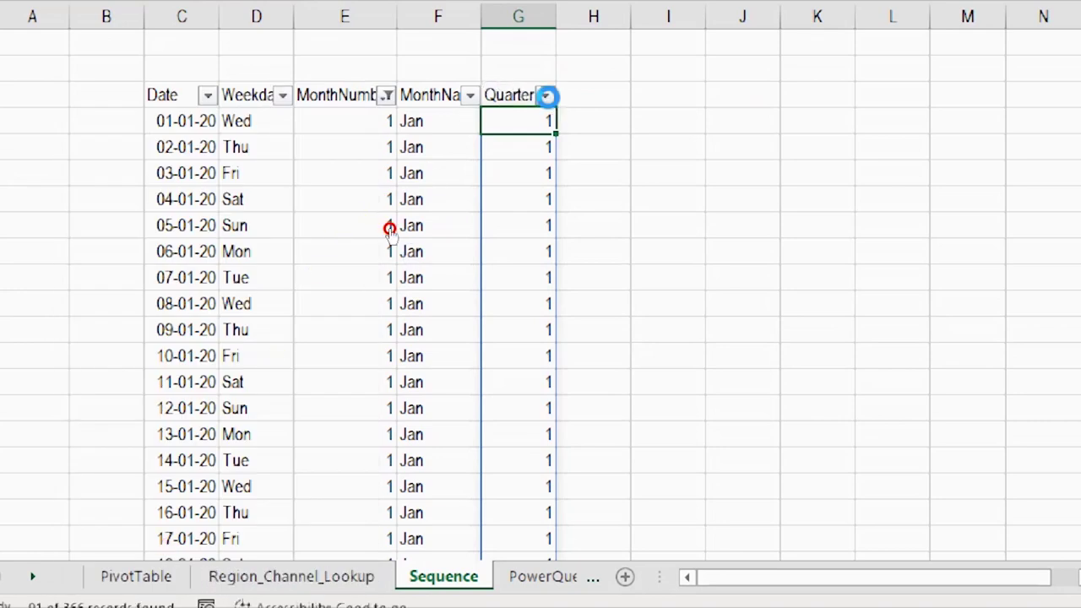
Refilter MonthNumber to months 4 and 5 to confirm they show Quarter 2
{"action": "left_click", "coordinate": [544, 95]}
{"action": "key", "text": "Escape"}
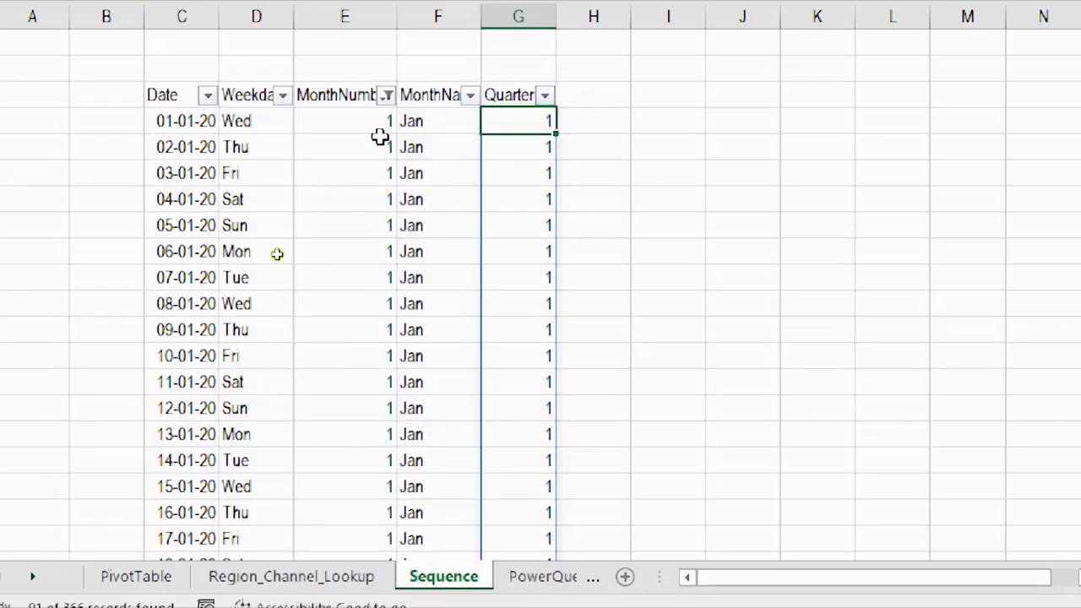
{"action": "left_click", "coordinate": [385, 94]}
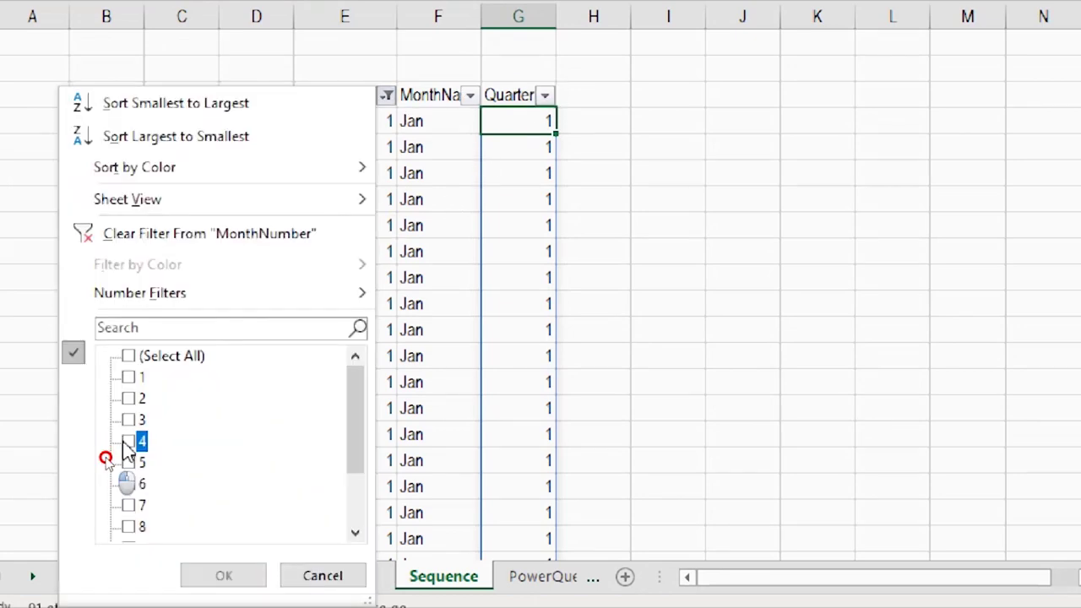
{"action": "left_click", "coordinate": [128, 441]}
{"action": "left_click", "coordinate": [127, 462]}
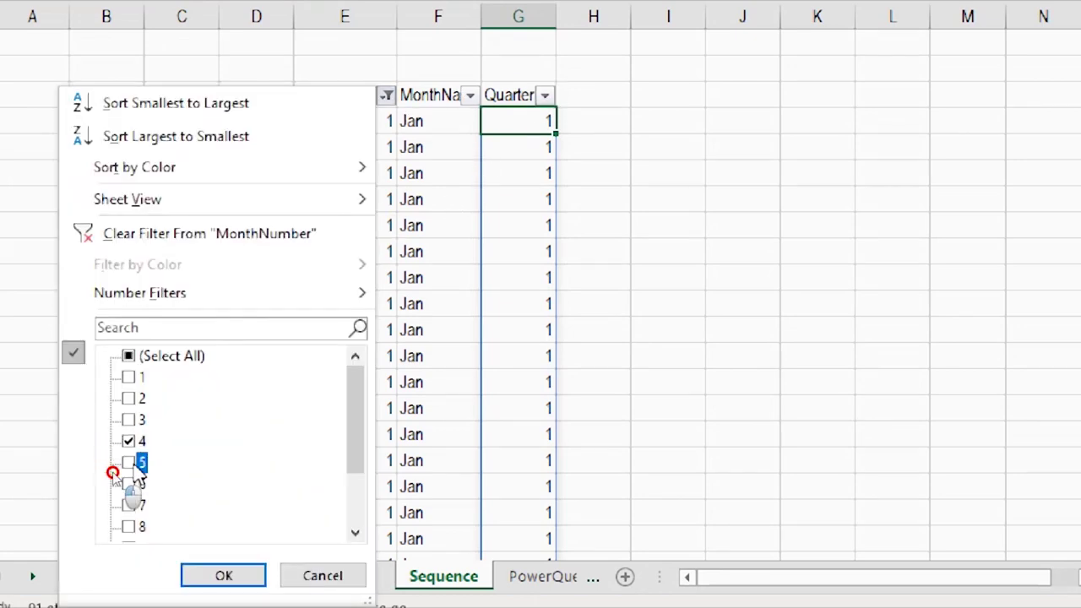
{"action": "left_click", "coordinate": [127, 483]}
{"action": "left_click", "coordinate": [216, 575]}
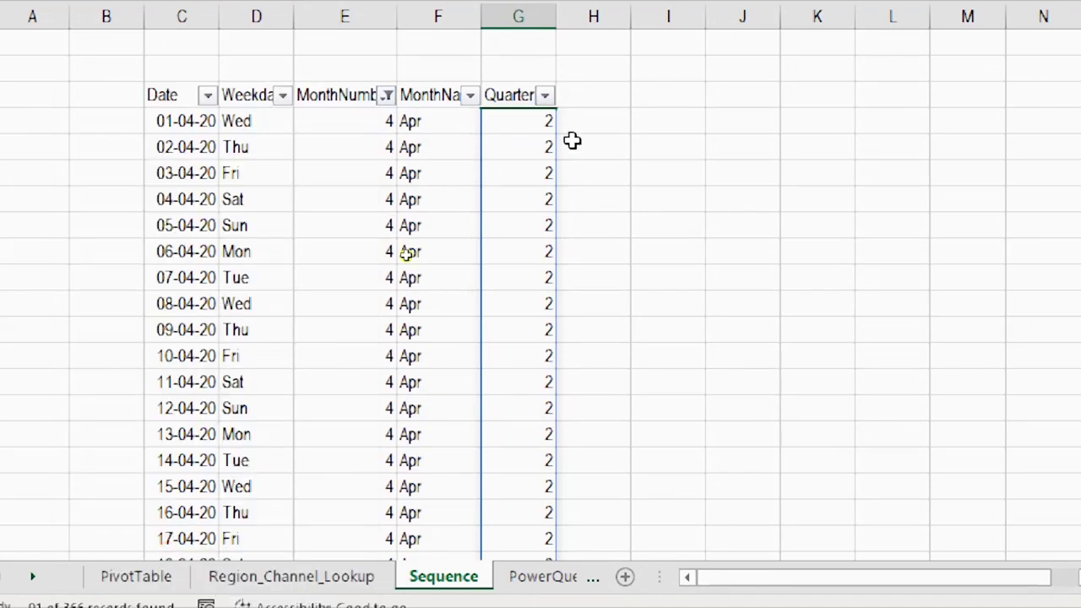
Select all values in the MonthNumber filter so every date from 01-01-20 shows
{"action": "left_click", "coordinate": [544, 95]}
{"action": "key", "text": "Escape"}
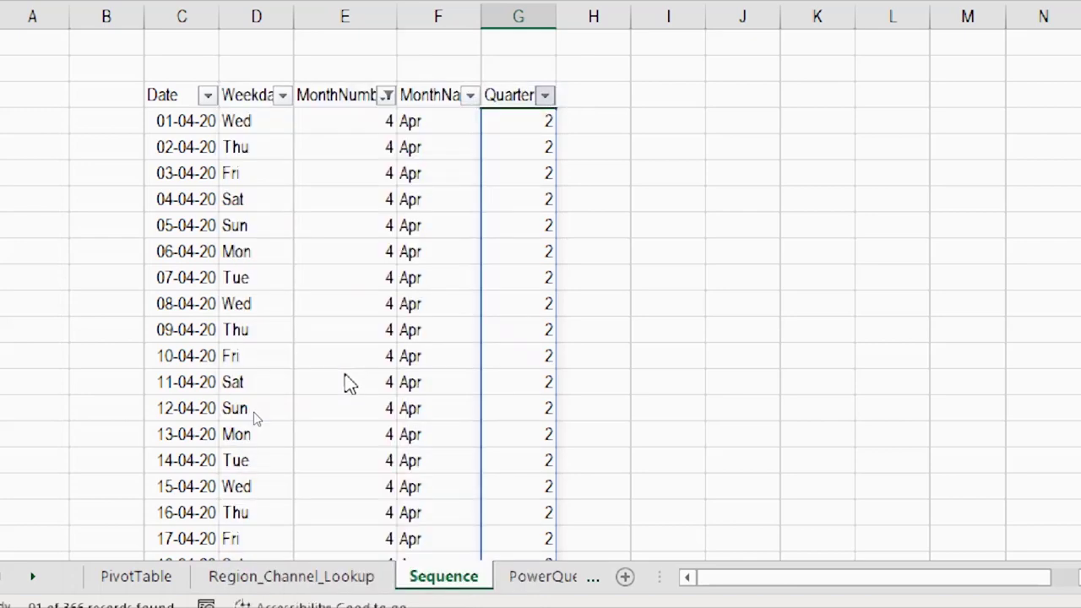
{"action": "left_click", "coordinate": [386, 95]}
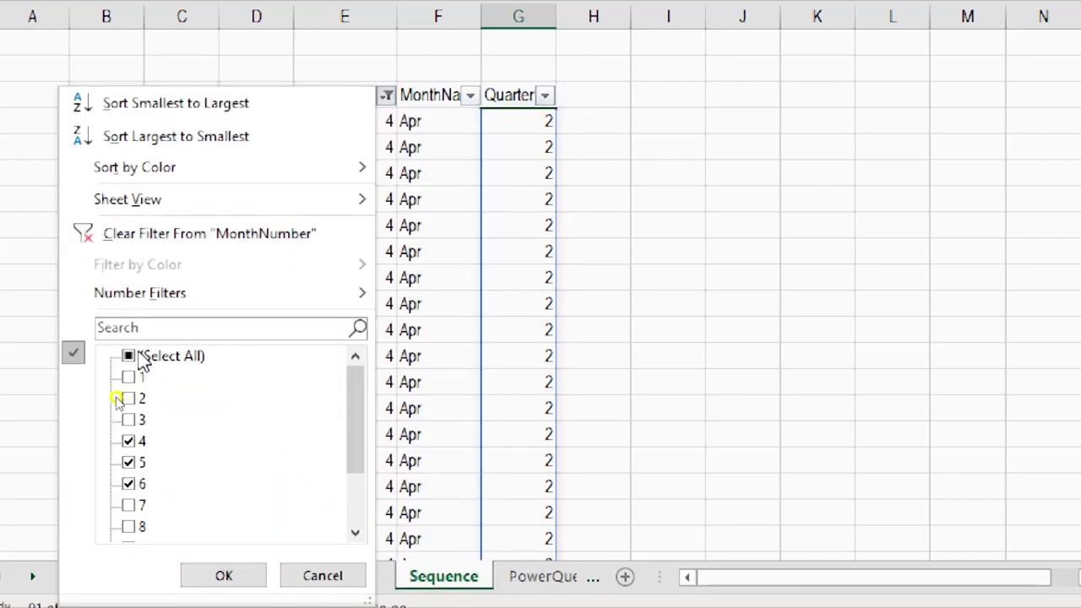
{"action": "left_click", "coordinate": [168, 355]}
{"action": "left_click", "coordinate": [245, 575]}
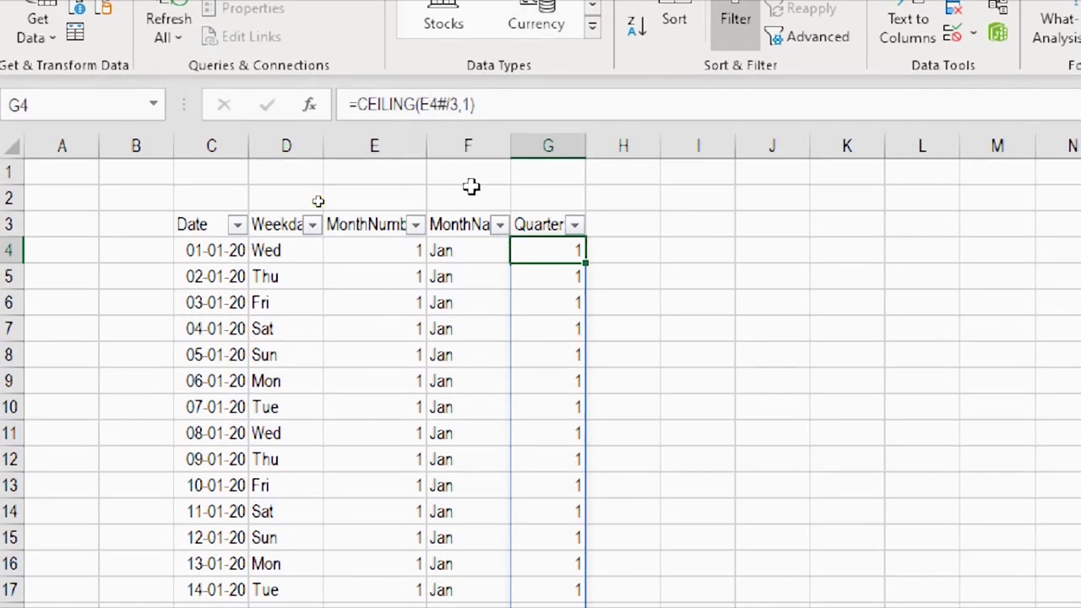
Change the G4 Quarter formula to ="Q-"&CEILING(E4#/3,1) so quarters read Q-1 to Q-4
{"action": "left_click", "coordinate": [358, 105]}
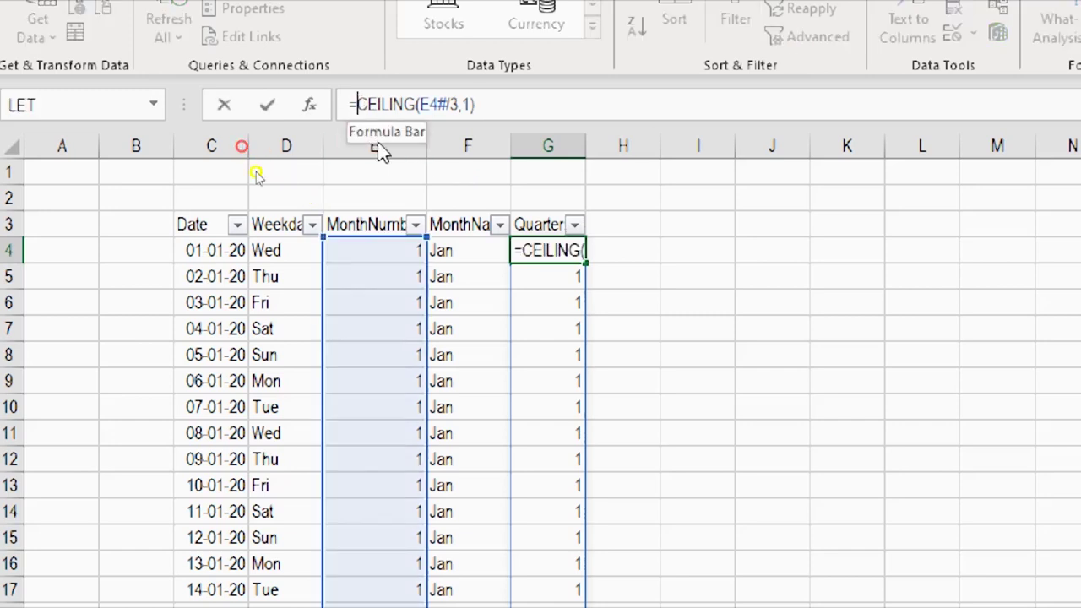
{"action": "type", "text": "\""}
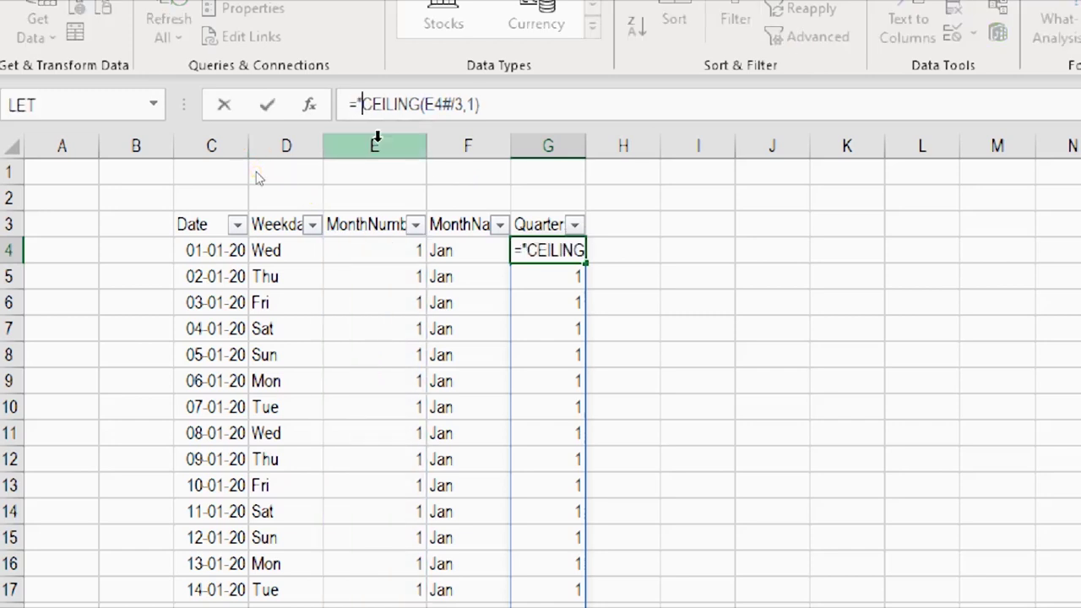
{"action": "type", "text": "Q-"}
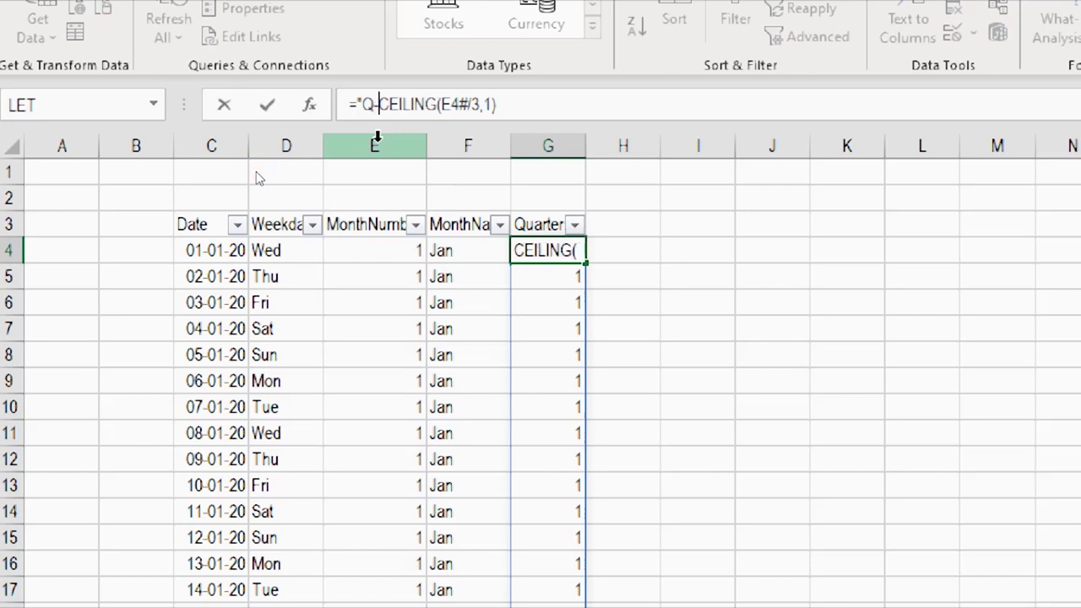
{"action": "type", "text": "\""}
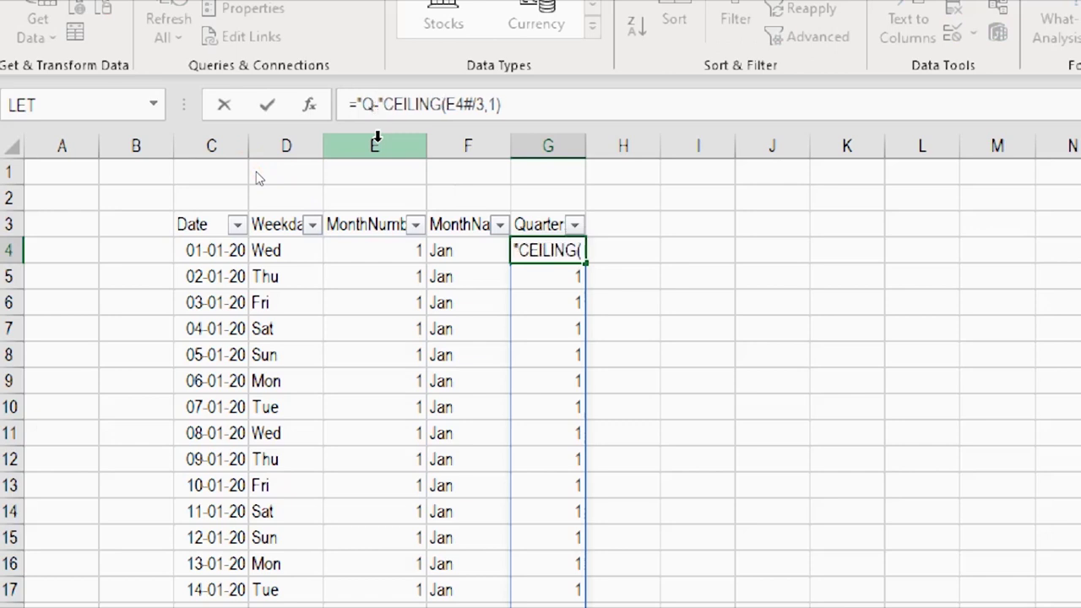
{"action": "type", "text": "&"}
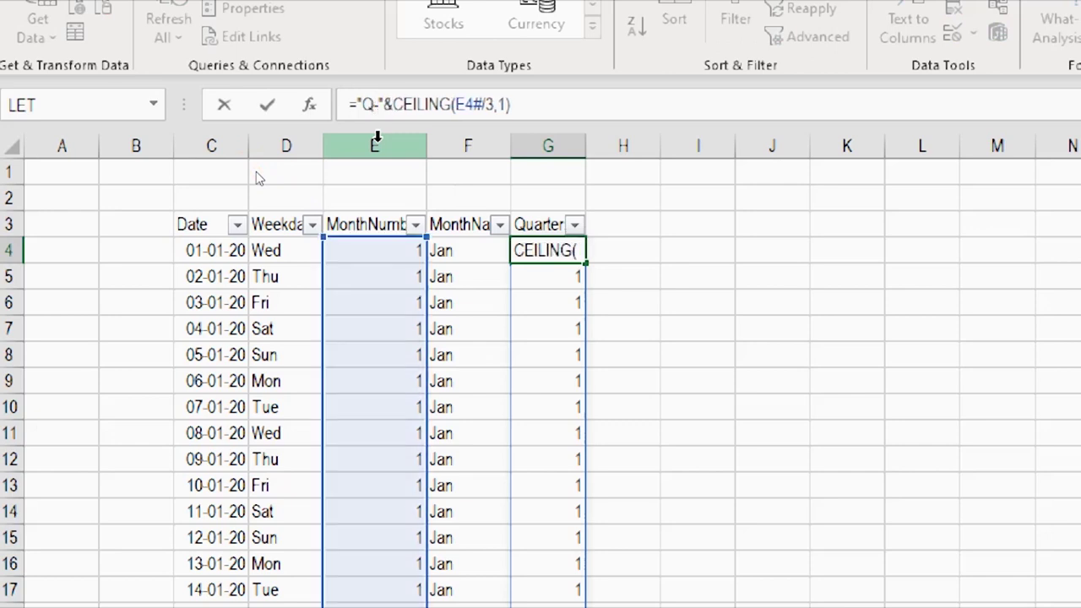
{"action": "key", "text": "ctrl+Return"}
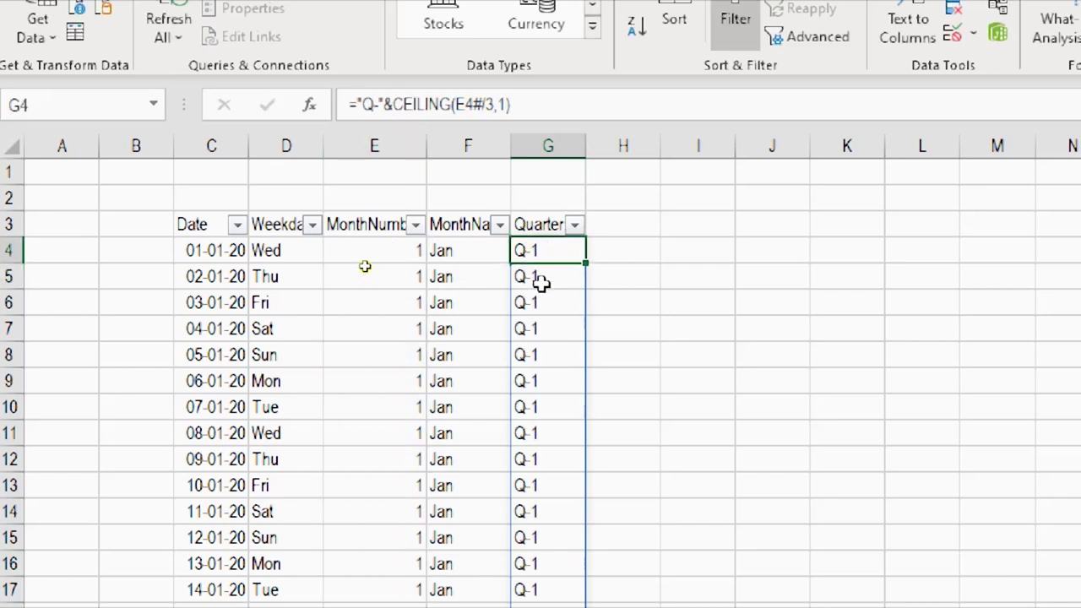
Check that the Quarter filter list shows Q-1 to Q-4, then close it without filtering
{"action": "left_click", "coordinate": [574, 224]}
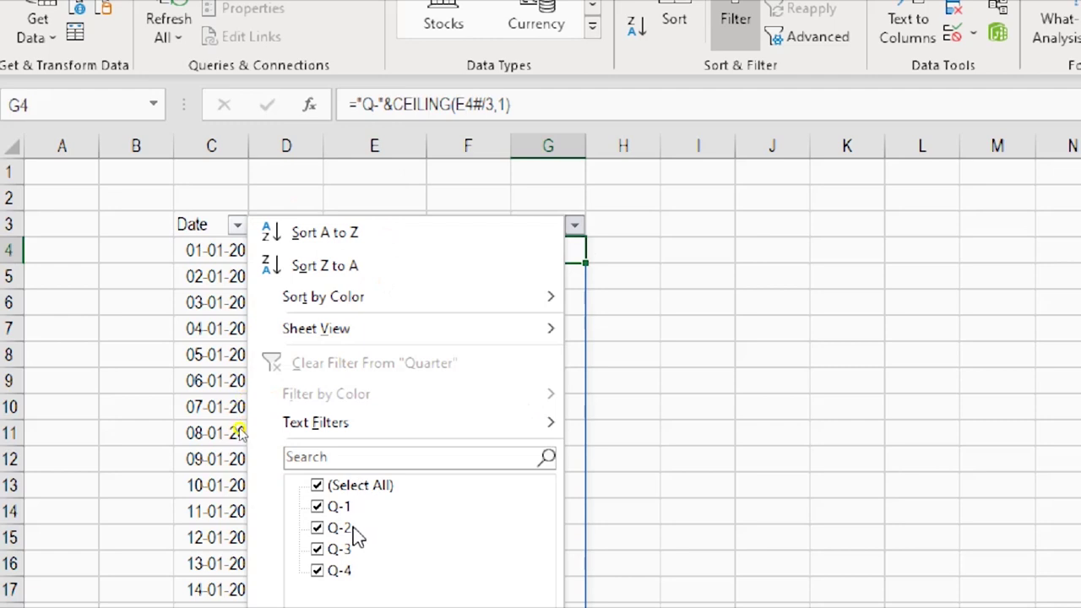
{"action": "key", "text": "Escape"}
{"action": "left_click", "coordinate": [376, 296]}
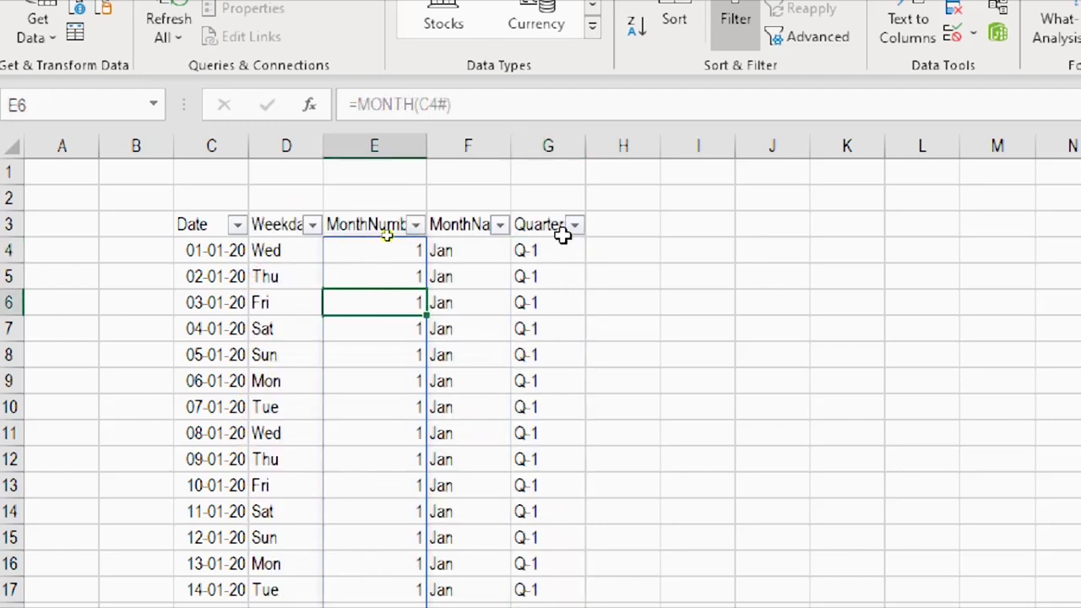
Add a Year header in H3 with =YEAR(C4#) spilling 2020, and remove the header filter arrows
{"action": "left_click", "coordinate": [615, 230]}
{"action": "type", "text": "Year"}
{"action": "key", "text": "Return"}
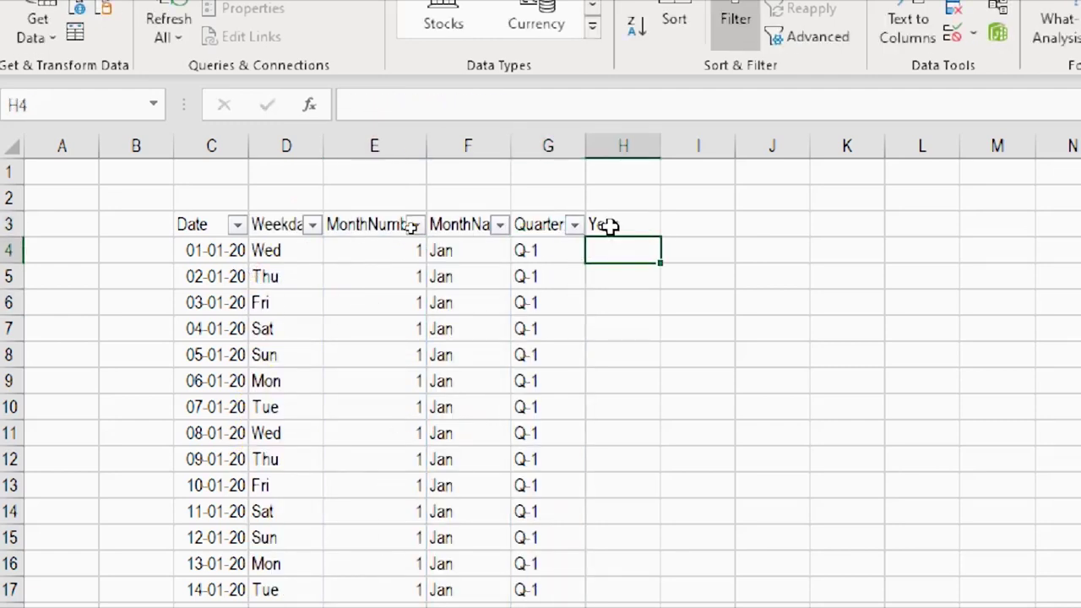
{"action": "type", "text": "="}
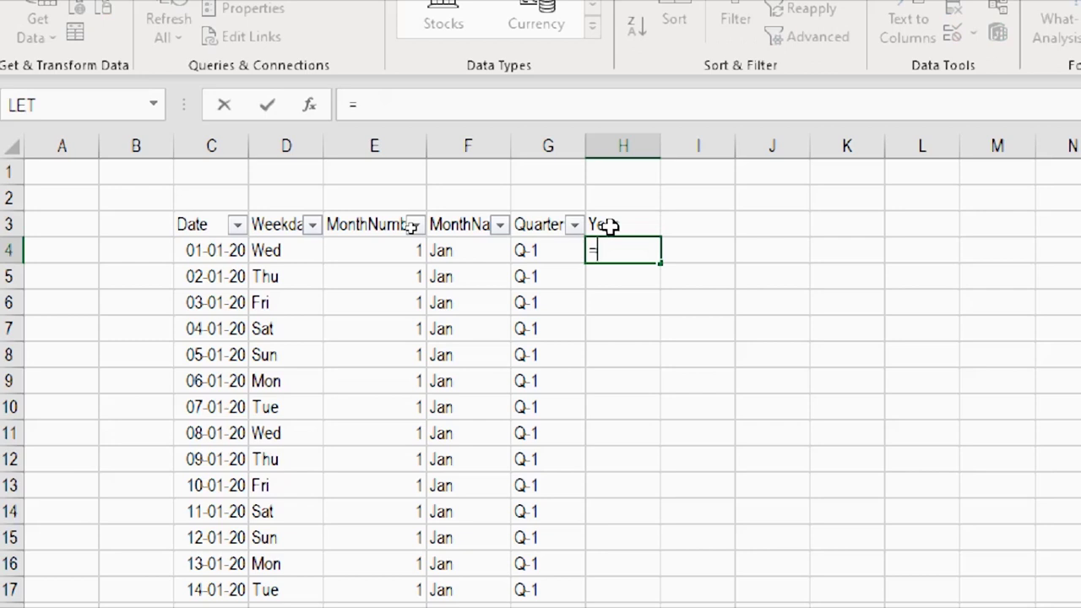
{"action": "type", "text": "year"}
{"action": "key", "text": "Tab"}
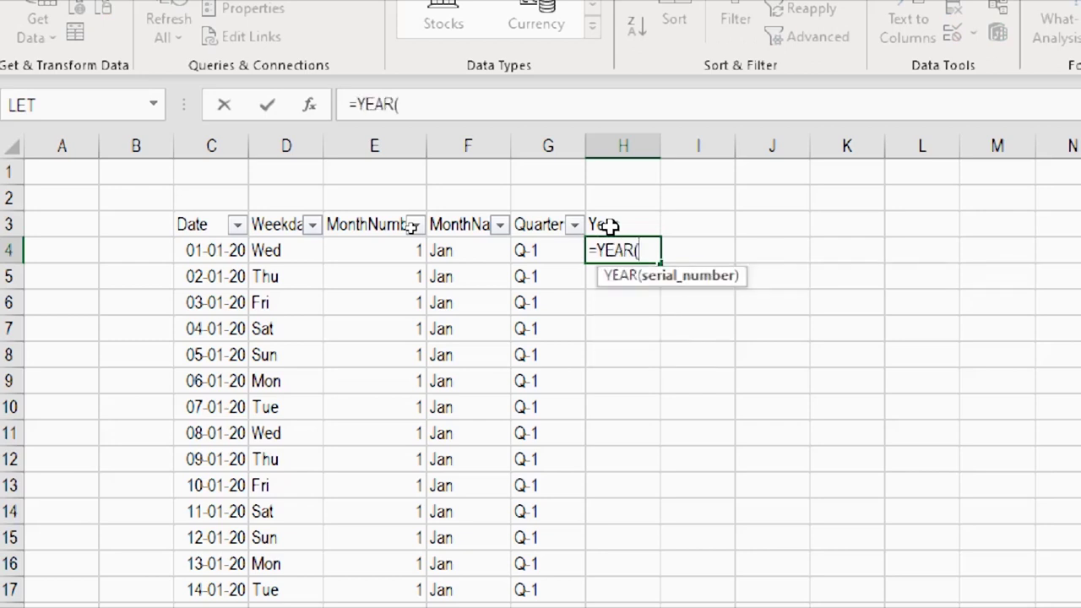
{"action": "left_click", "coordinate": [217, 250]}
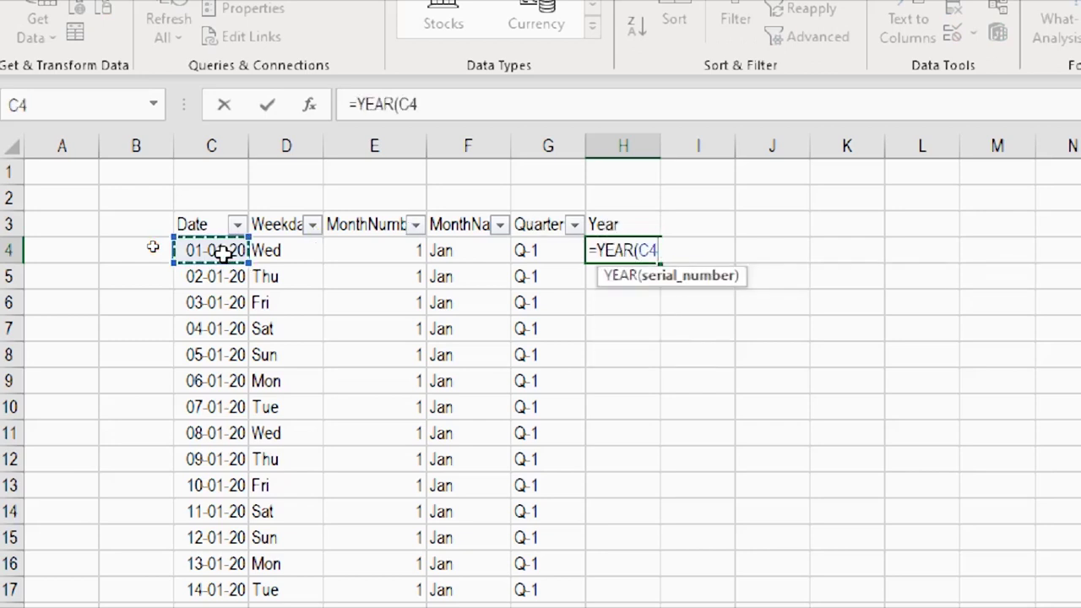
{"action": "type", "text": "#"}
{"action": "key", "text": "Return"}
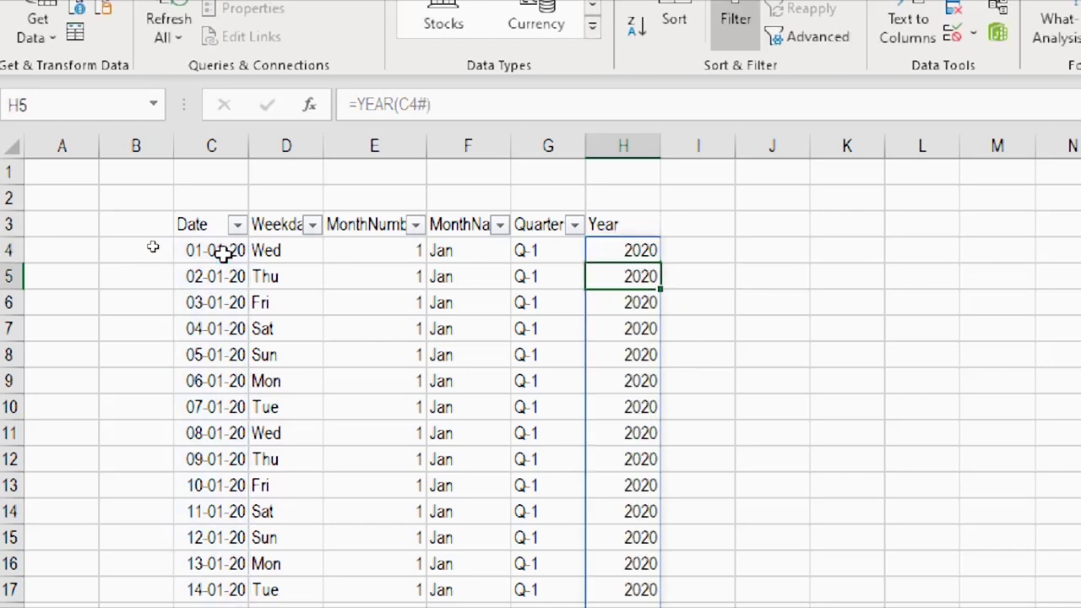
{"action": "key", "text": "Up"}
{"action": "key", "text": "ctrl+shift+l"}
{"action": "left_click", "coordinate": [366, 333]}
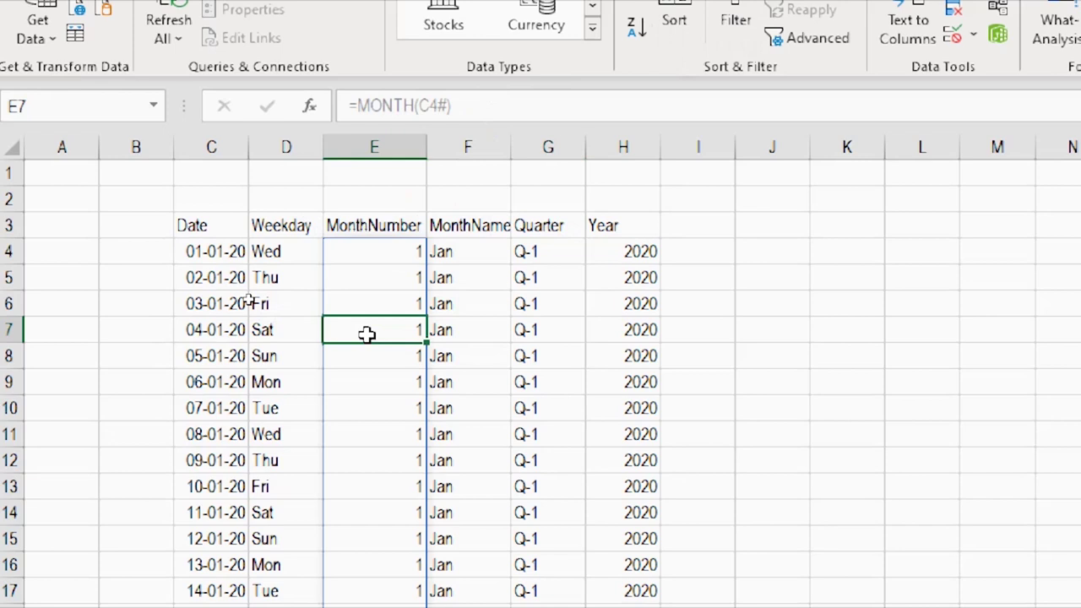
Review the Date, Weekday, MonthName, Quarter and Year formulas across the calendar columns
{"action": "left_click", "coordinate": [224, 250]}
{"action": "left_click", "coordinate": [469, 251]}
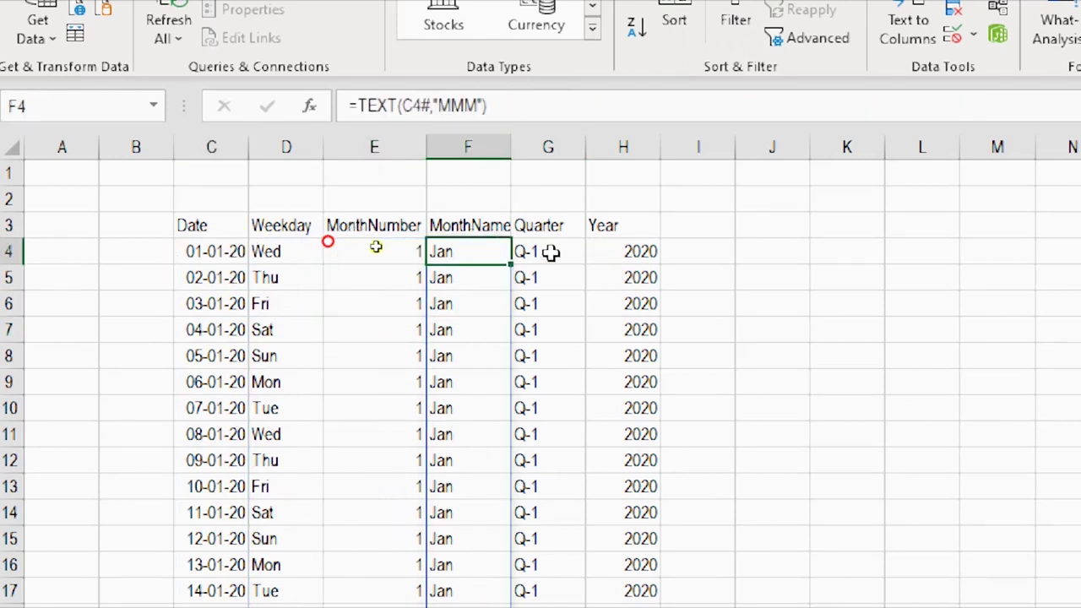
{"action": "left_click", "coordinate": [549, 251]}
{"action": "left_click", "coordinate": [617, 249]}
{"action": "left_click", "coordinate": [214, 249]}
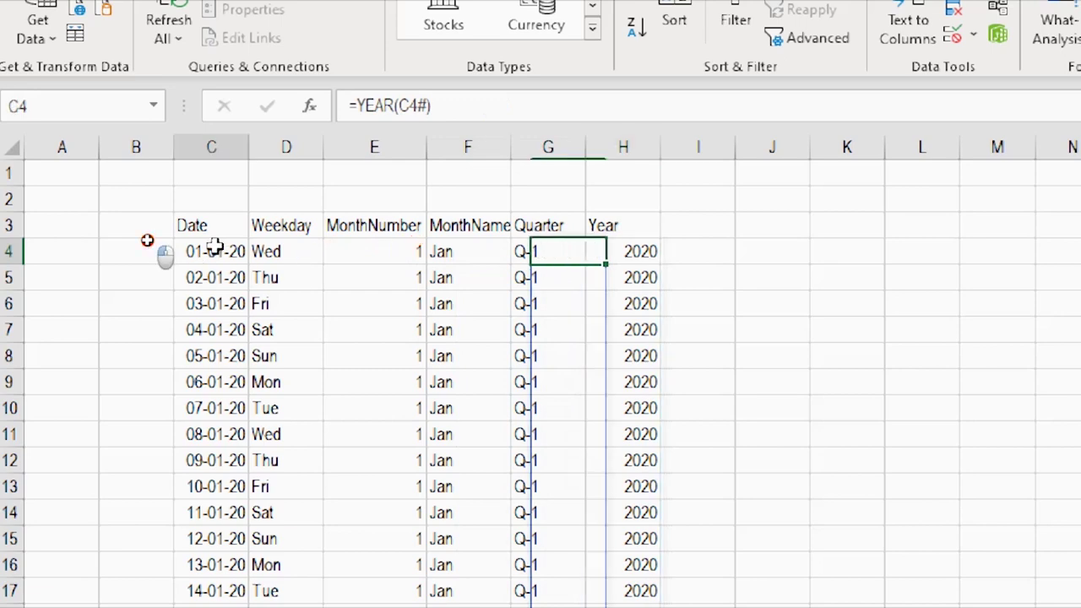
{"action": "left_click", "coordinate": [264, 298]}
{"action": "left_click", "coordinate": [544, 278]}
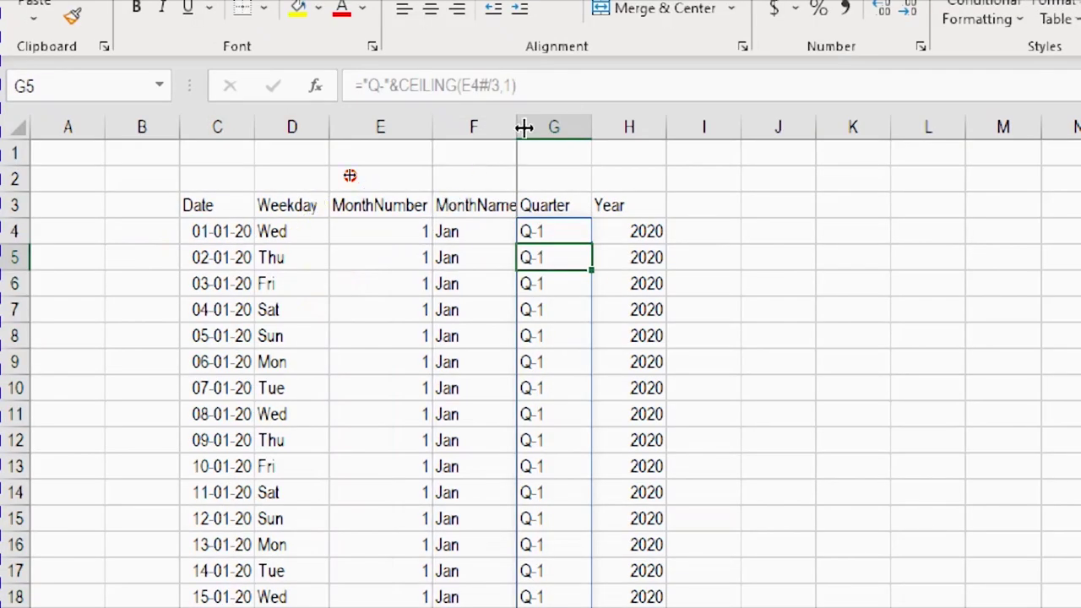
{"action": "left_click", "coordinate": [469, 278]}
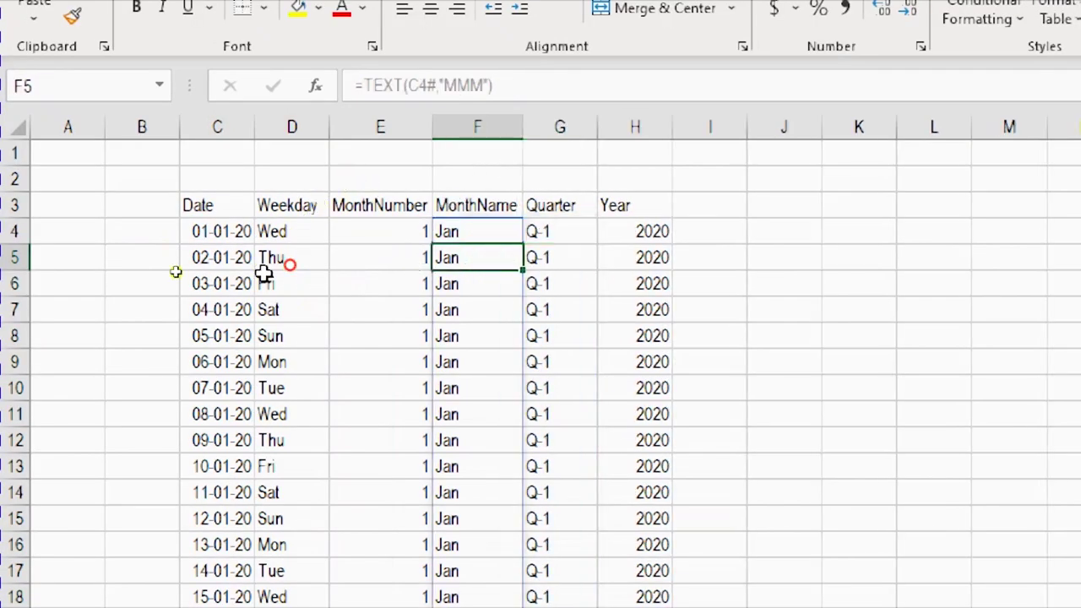
Select the calendar block C4:H369, copy it, and paste it back as fixed values
{"action": "key", "text": "Left"}
{"action": "key", "text": "Left"}
{"action": "key", "text": "Left"}
{"action": "key", "text": "Up"}
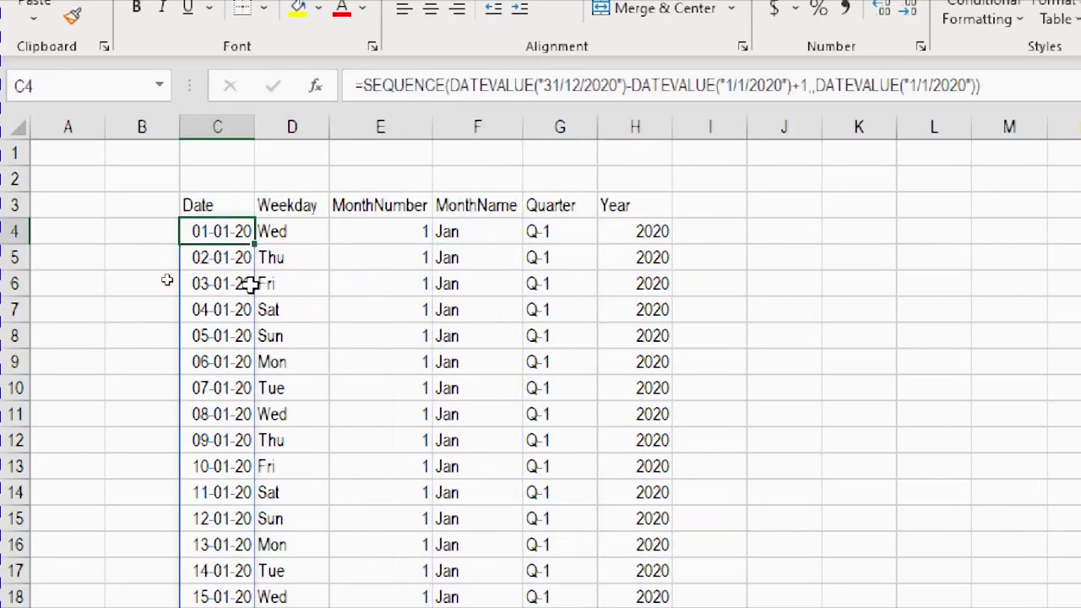
{"action": "key", "text": "Up"}
{"action": "key", "text": "Down"}
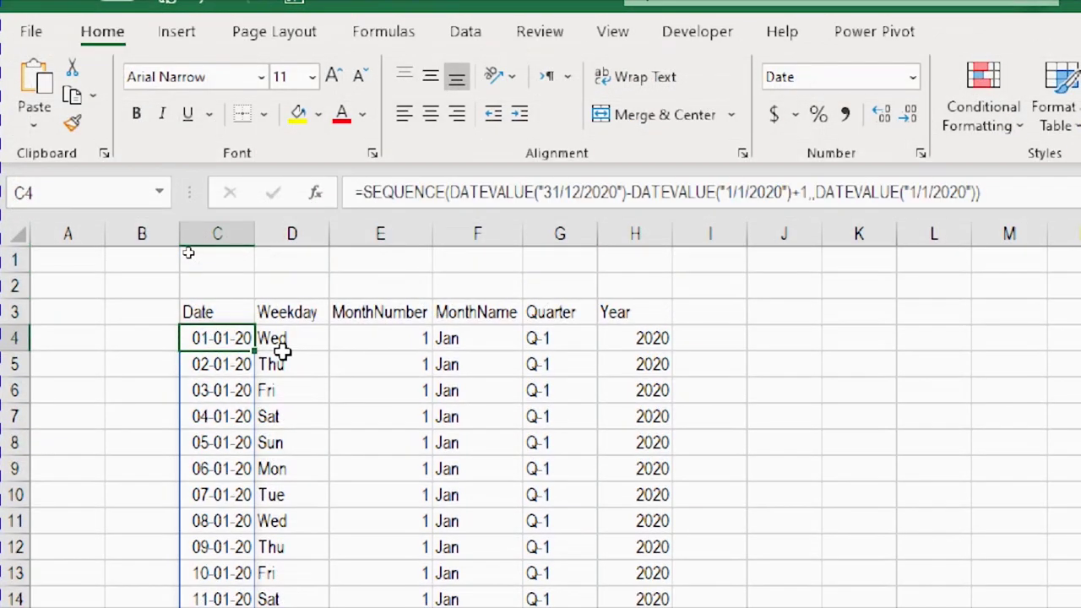
{"action": "key", "text": "Left"}
{"action": "key", "text": "Right"}
{"action": "key", "text": "ctrl+shift+Right"}
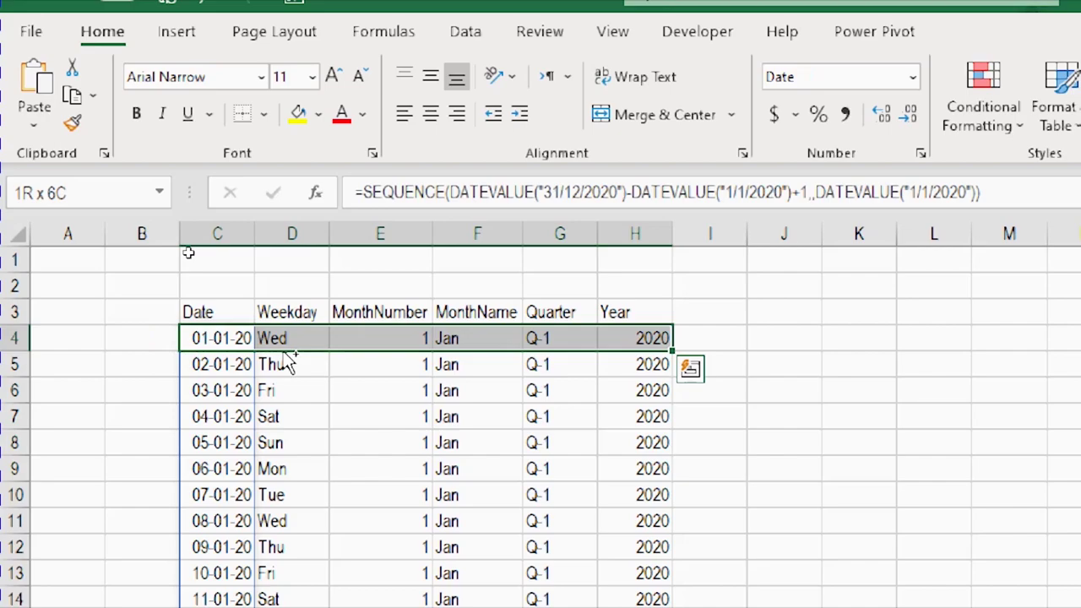
{"action": "key", "text": "ctrl+shift+Down"}
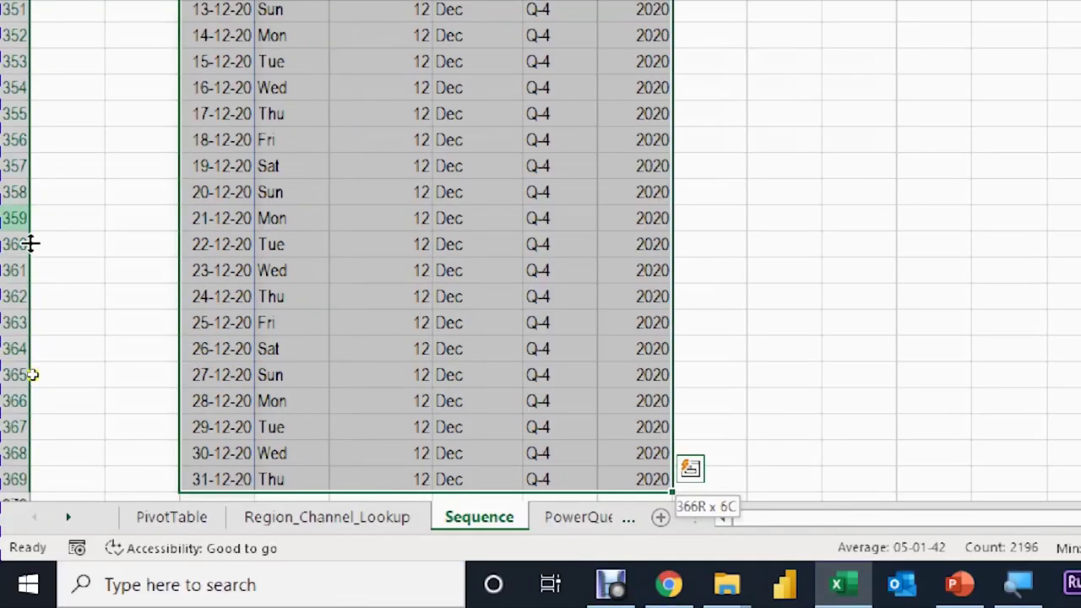
{"action": "key", "text": "ctrl+c"}
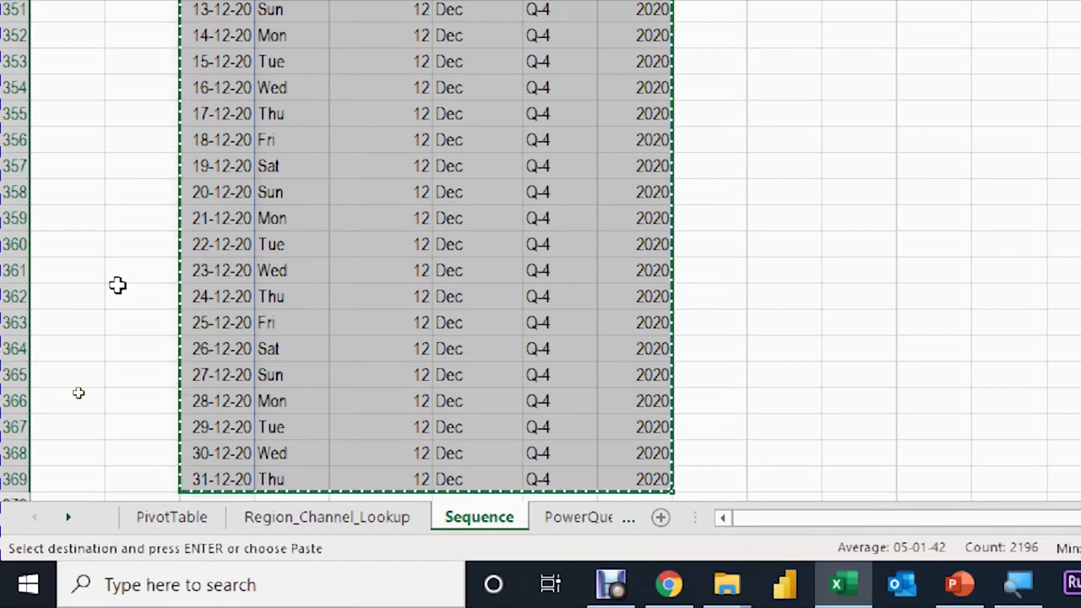
{"action": "key", "text": "ctrl+v"}
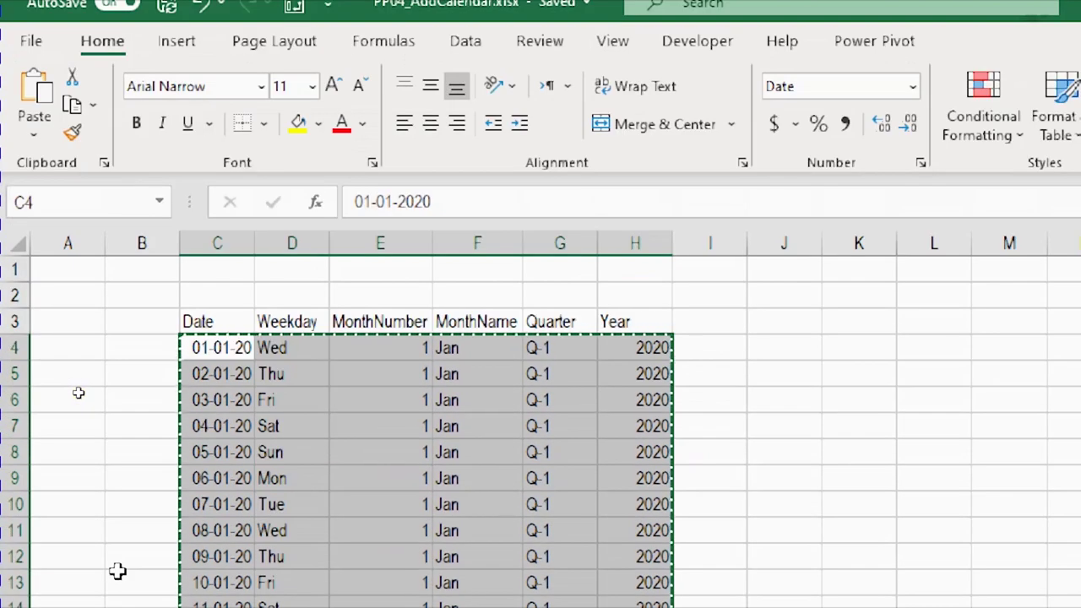
Exit copy mode and cancel the Ctrl+T table creation, keeping the calendar as plain values
{"action": "left_click", "coordinate": [239, 348]}
{"action": "key", "text": "Escape"}
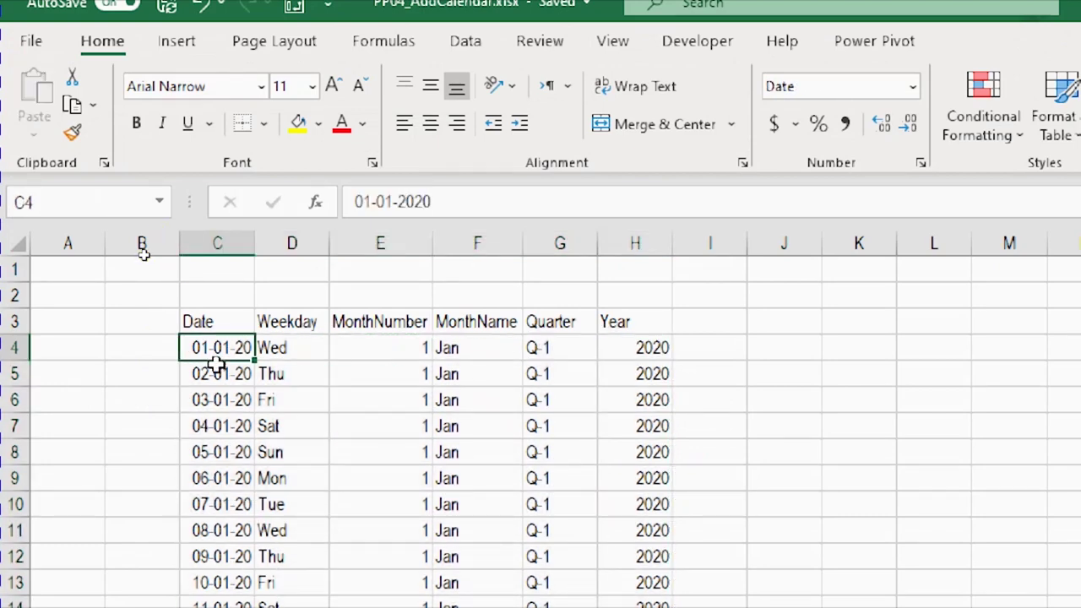
{"action": "key", "text": "ctrl+t"}
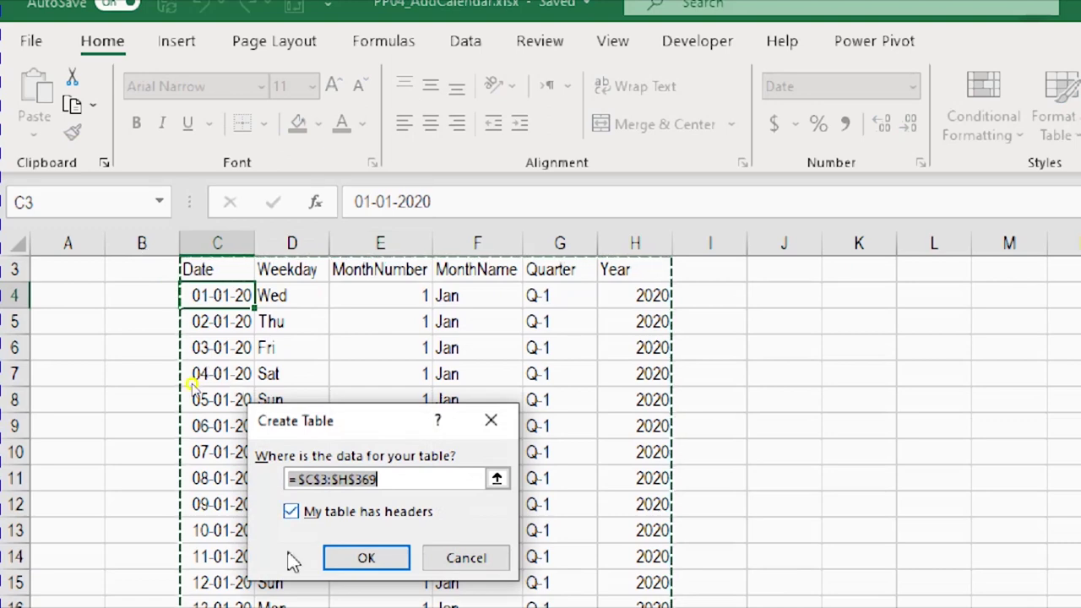
{"action": "key", "text": "Escape"}
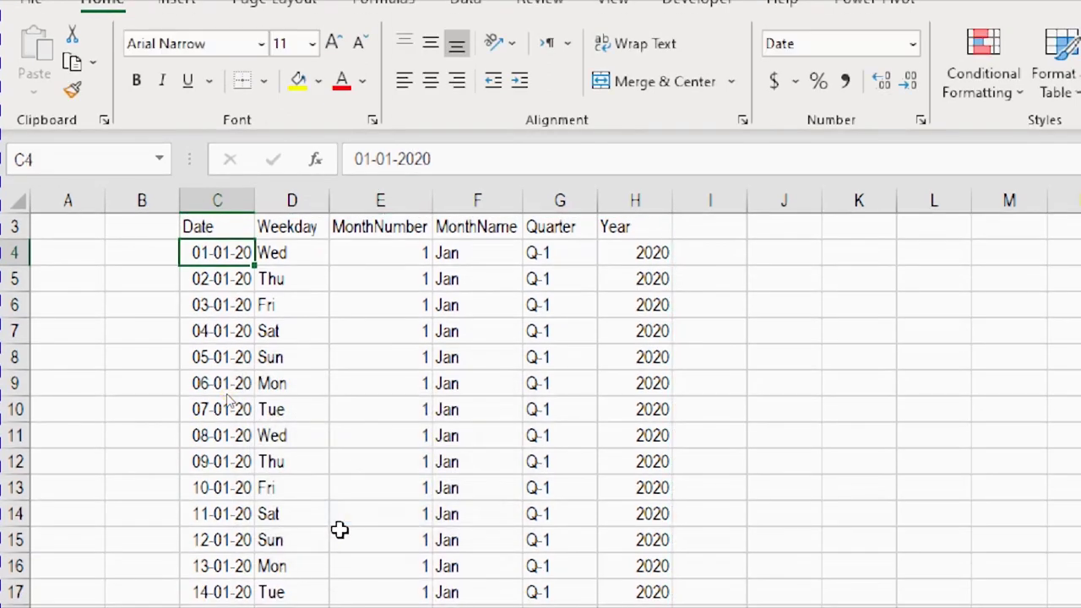
{"action": "key", "text": "Up"}
{"action": "key", "text": "Up"}
{"action": "key", "text": "Up"}
{"action": "key", "text": "Down"}
{"action": "key", "text": "Down"}
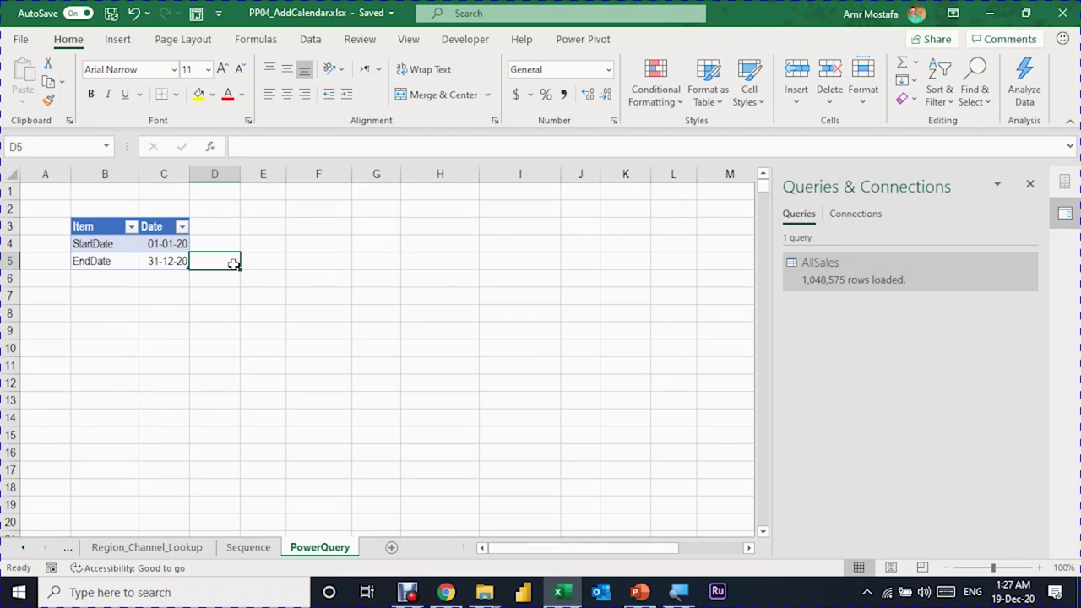
Confirm the date table is named Calendar_PQ and load it via Data > From Table/Range
{"action": "key", "text": "Up"}
{"action": "key", "text": "Left"}
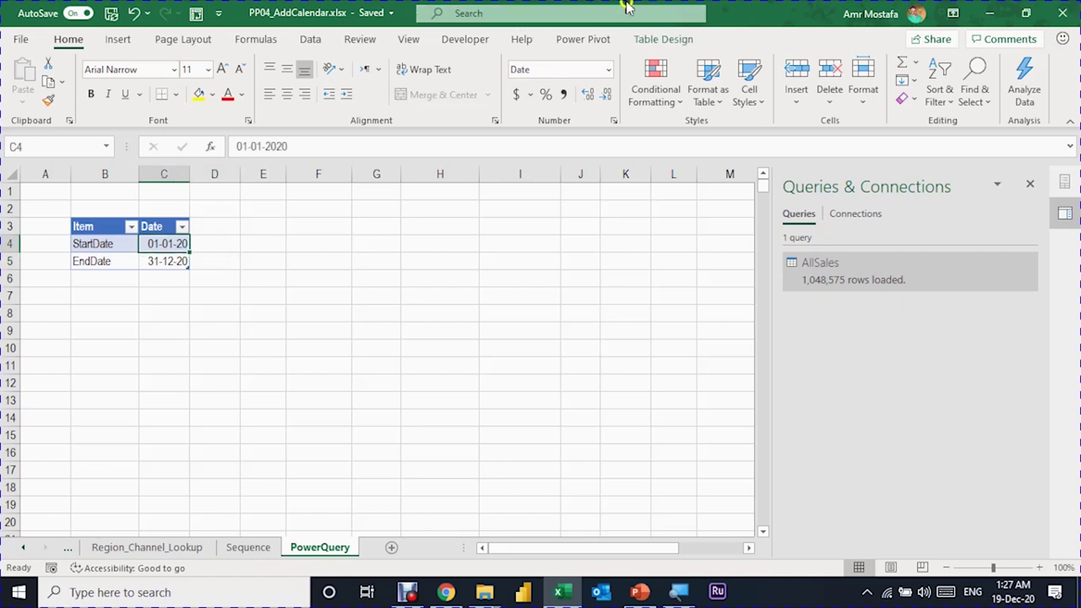
{"action": "left_click", "coordinate": [649, 39]}
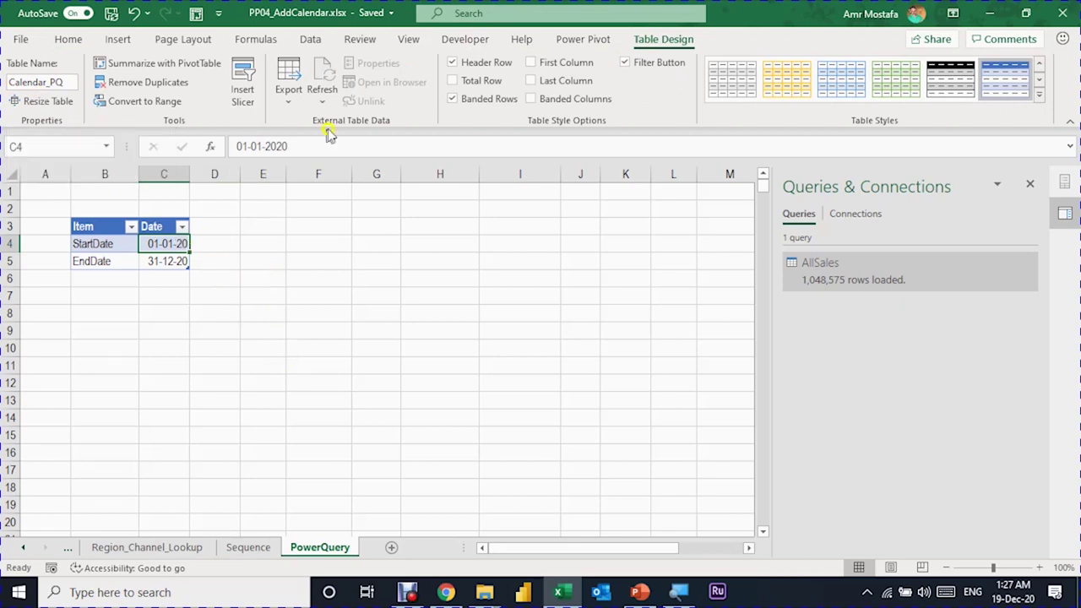
{"action": "left_click", "coordinate": [310, 39]}
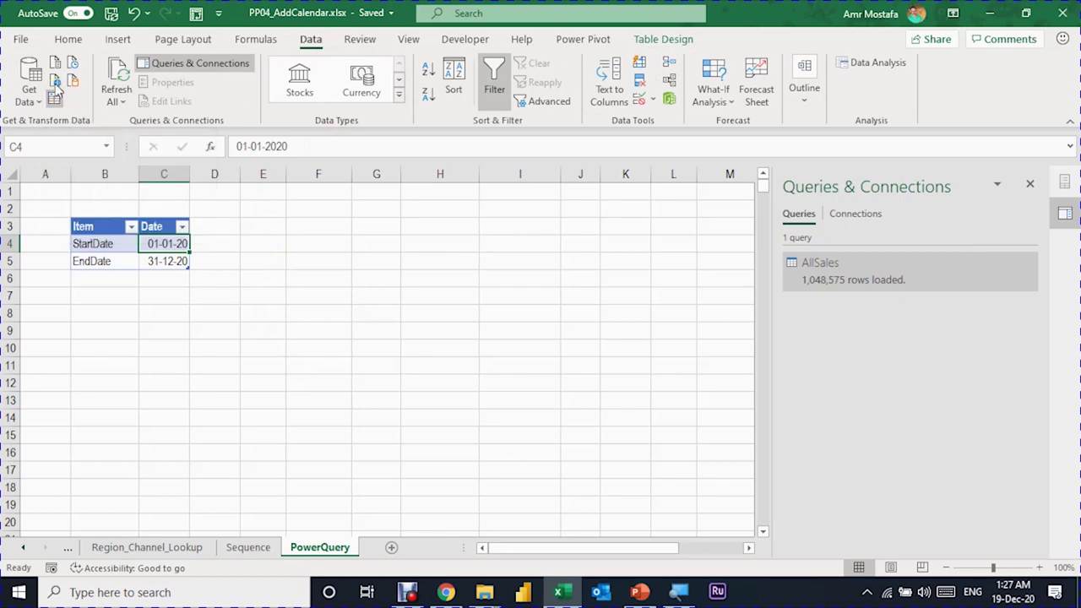
{"action": "left_click", "coordinate": [57, 83]}
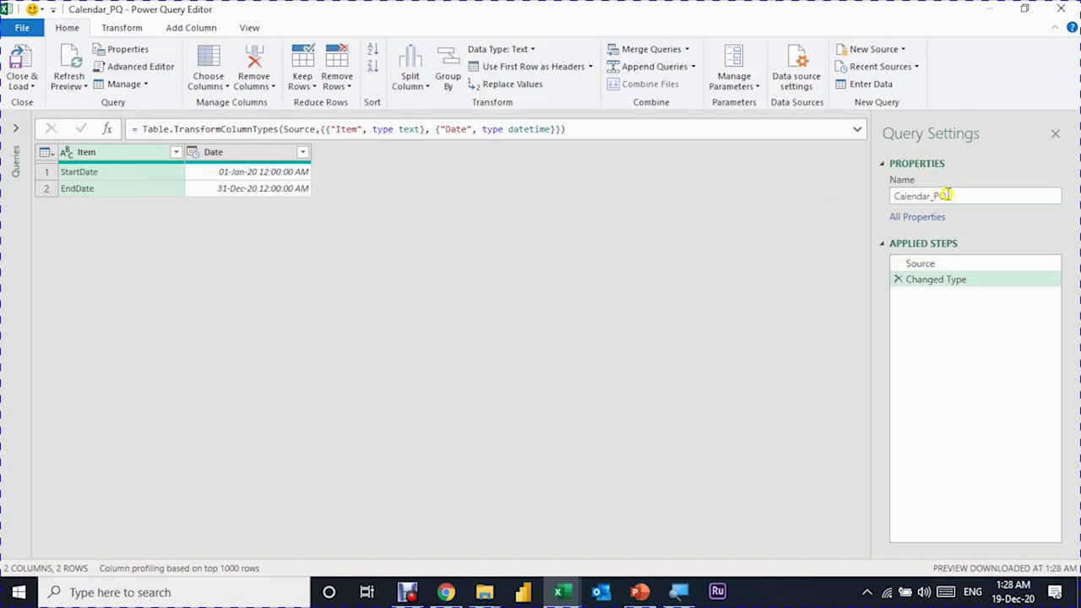
Delete the Changed Type step, leaving Calendar_PQ with only Source and untyped Item/Date columns
{"action": "left_click", "coordinate": [934, 265]}
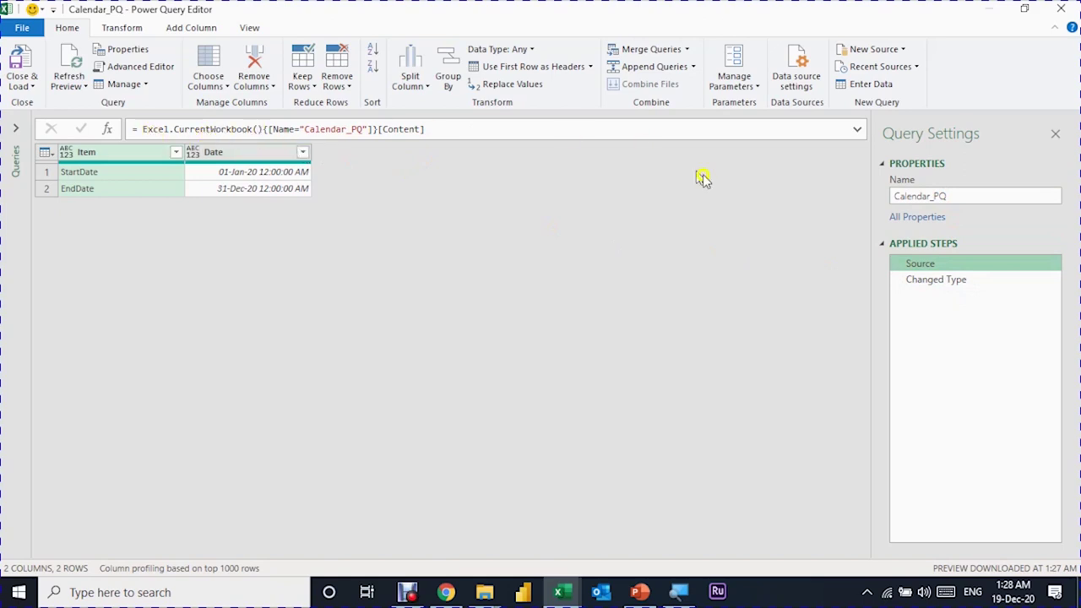
{"action": "left_click_drag", "start_coordinate": [919, 279], "coordinate": [917, 282]}
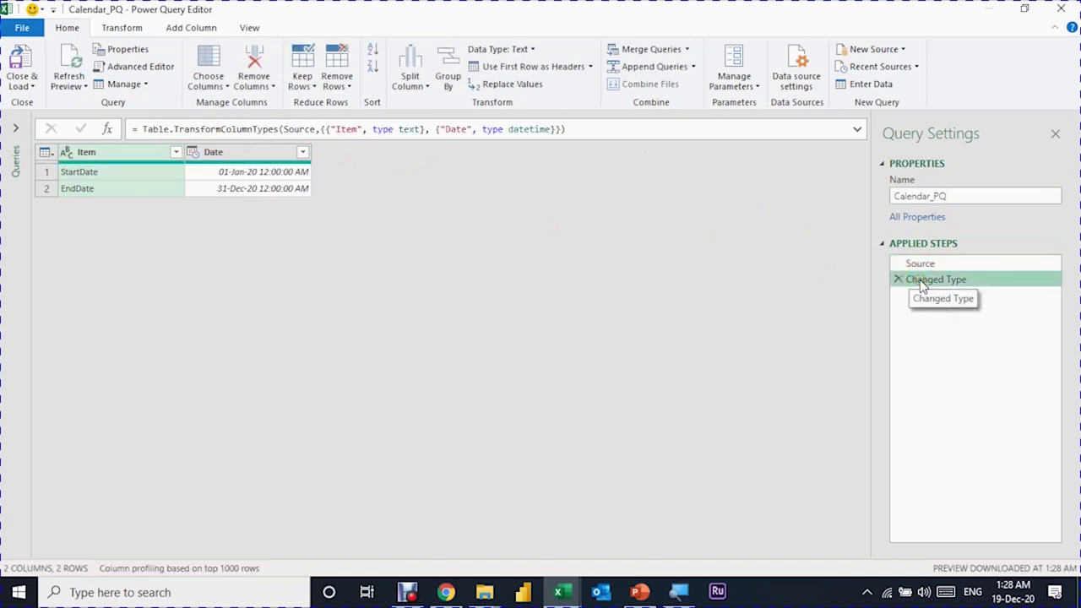
{"action": "left_click", "coordinate": [898, 281]}
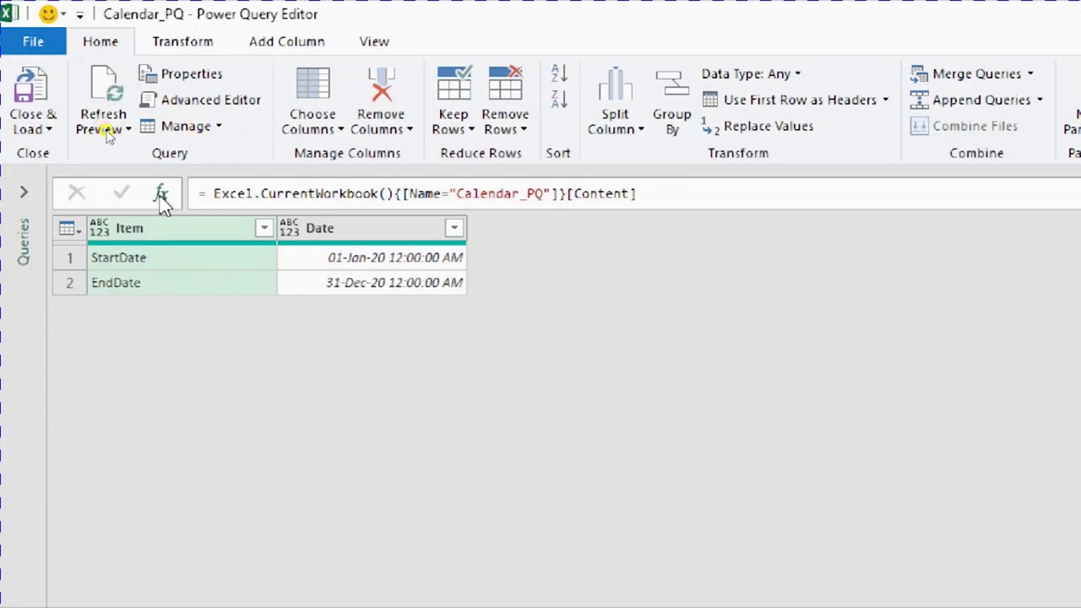
Add a Custom1 step whose formula is the list {1,2,3,4,5}
{"action": "left_click", "coordinate": [159, 195]}
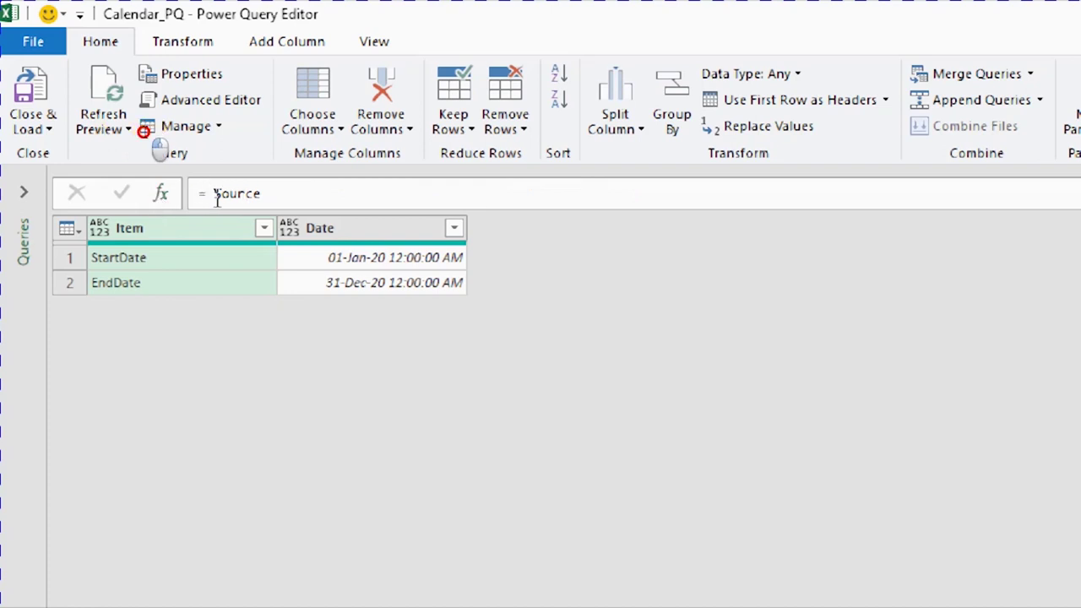
{"action": "left_click", "coordinate": [291, 193]}
{"action": "double_click", "coordinate": [292, 194]}
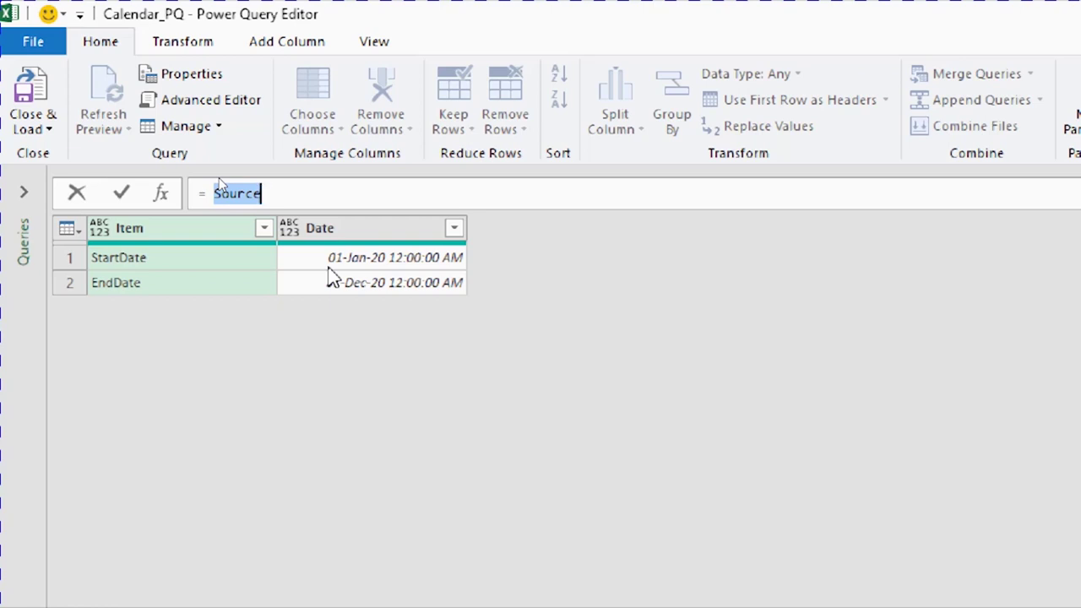
{"action": "type", "text": "{"}
{"action": "key", "text": "BackSpace"}
{"action": "type", "text": "{1"}
{"action": "type", "text": ","}
{"action": "type", "text": "2,3,"}
{"action": "type", "text": "4,5,"}
{"action": "key", "text": "Return"}
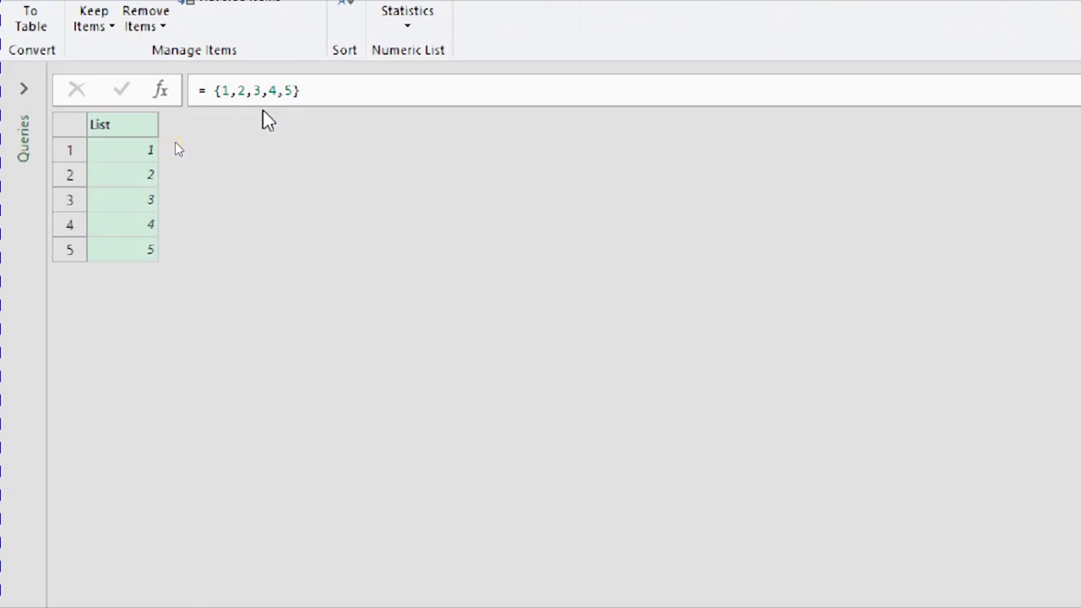
Change Custom1 to = {1..100}, producing a list of numbers 1 to 100
{"action": "left_click", "coordinate": [178, 152]}
{"action": "left_click_drag", "start_coordinate": [224, 93], "coordinate": [283, 103]}
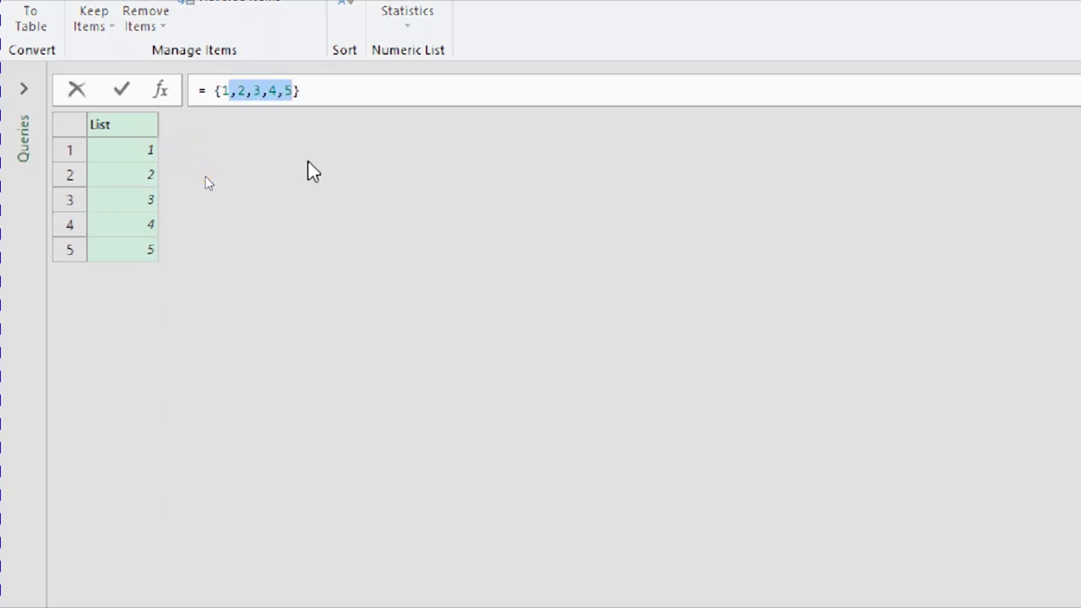
{"action": "type", "text": ".."}
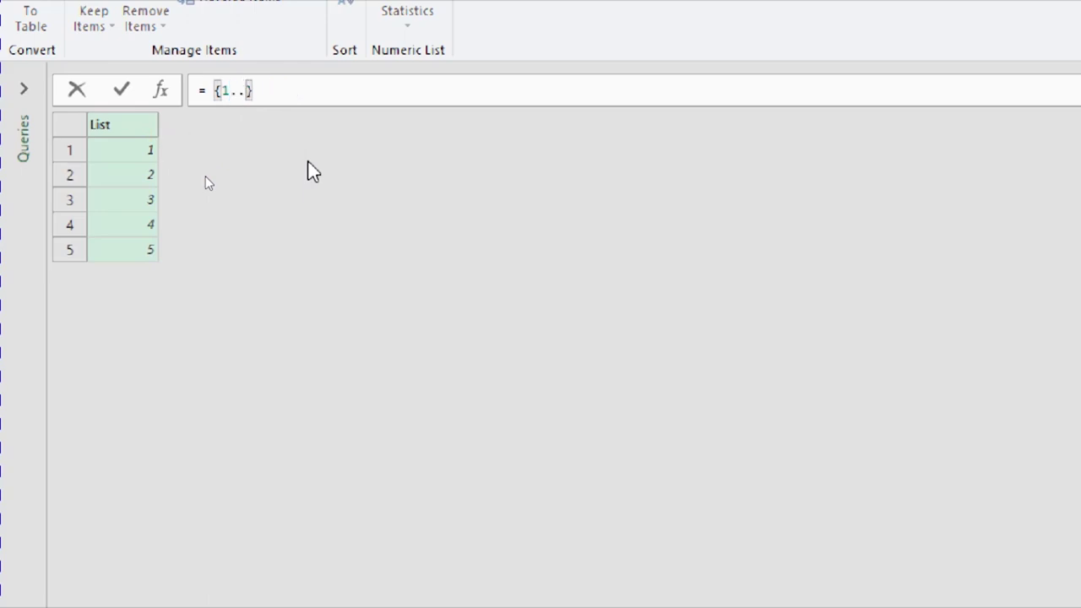
{"action": "type", "text": "100"}
{"action": "key", "text": "Return"}
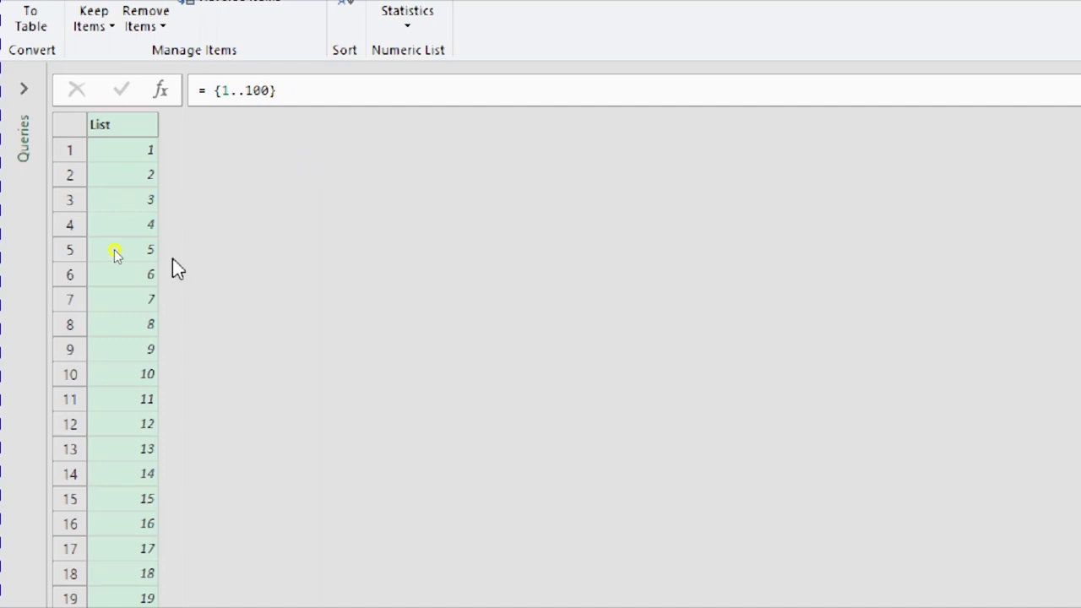
{"action": "left_click", "coordinate": [99, 180]}
{"action": "left_click", "coordinate": [900, 281]}
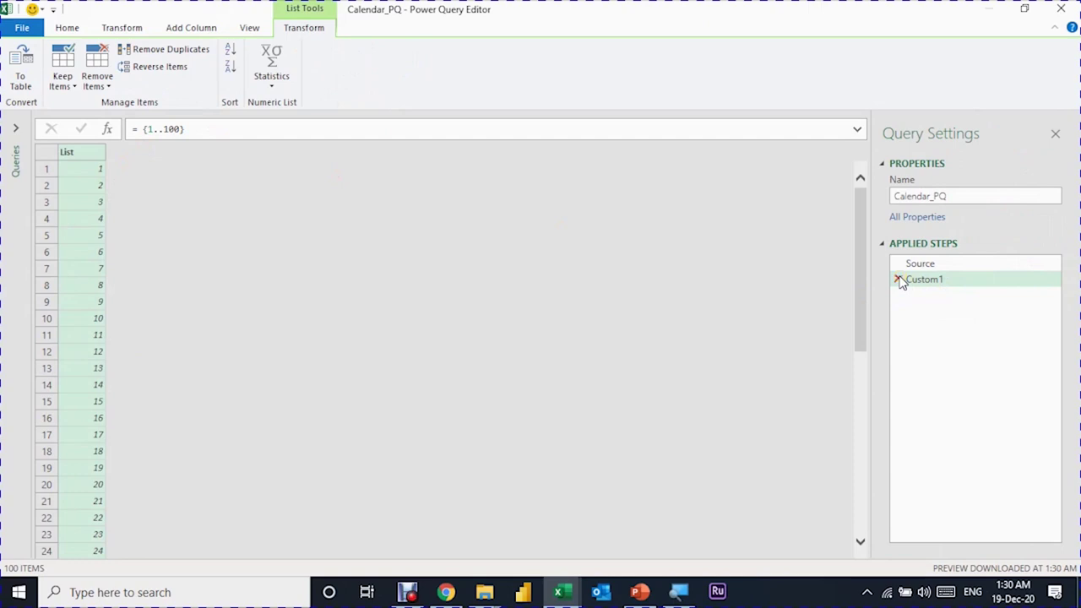
Insert a Custom2 step (= Source) between Source and Custom1
{"action": "left_click", "coordinate": [912, 263]}
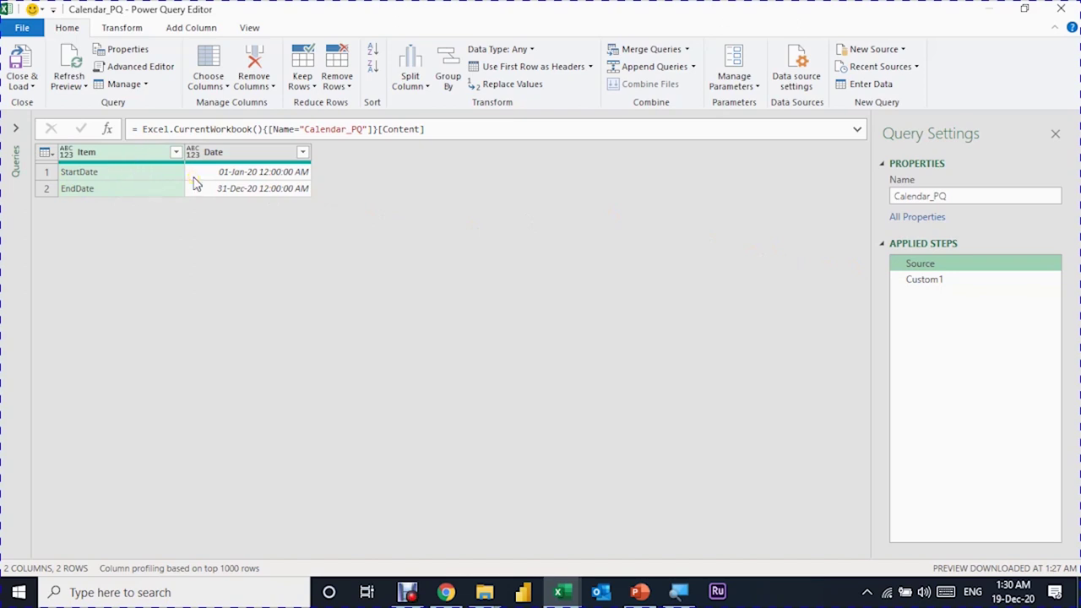
{"action": "left_click", "coordinate": [111, 131]}
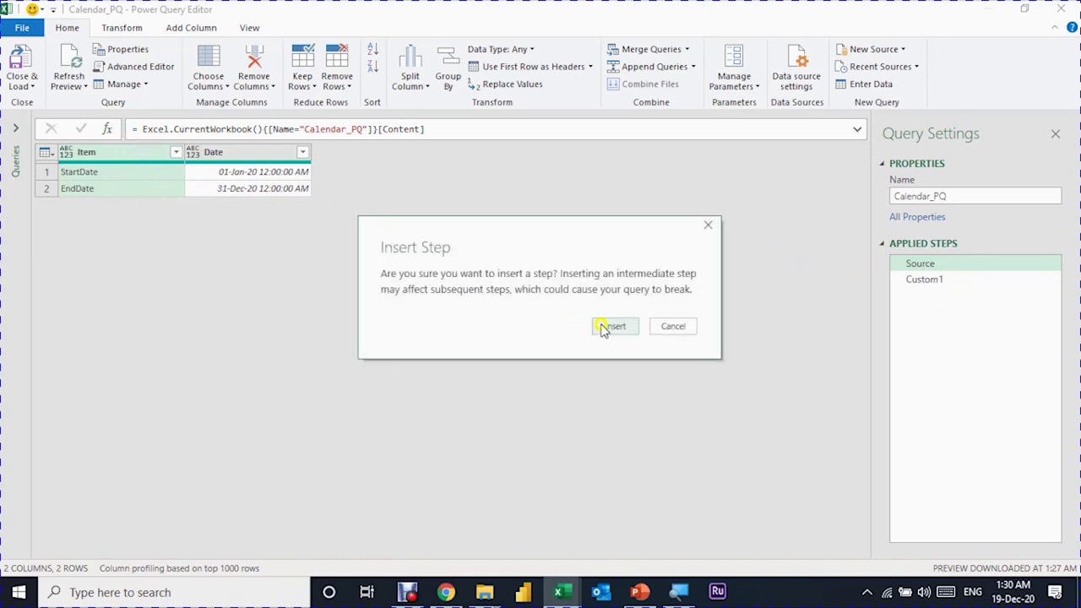
{"action": "left_click", "coordinate": [614, 329]}
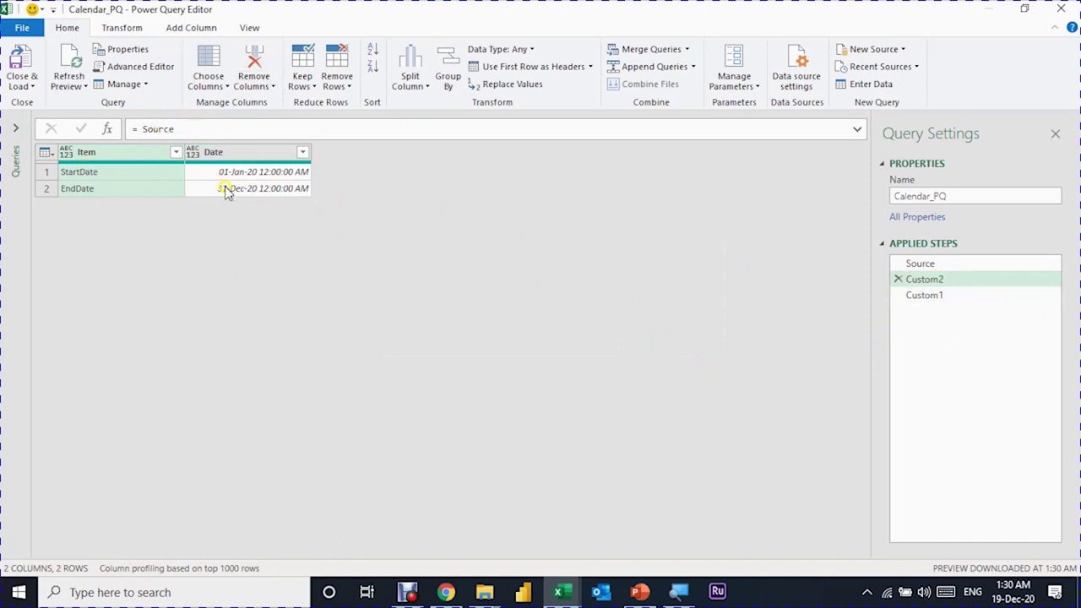
Make the inserted step = Source[Date], listing 01-Jan-20 and 31-Dec-20, with the column widened
{"action": "left_click", "coordinate": [206, 129]}
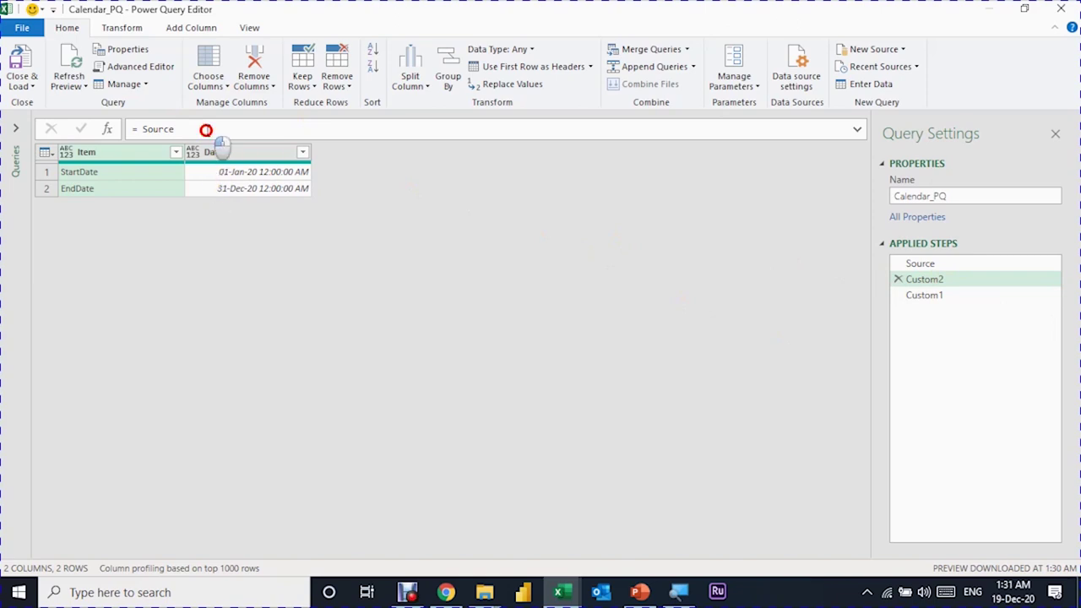
{"action": "type", "text": "["}
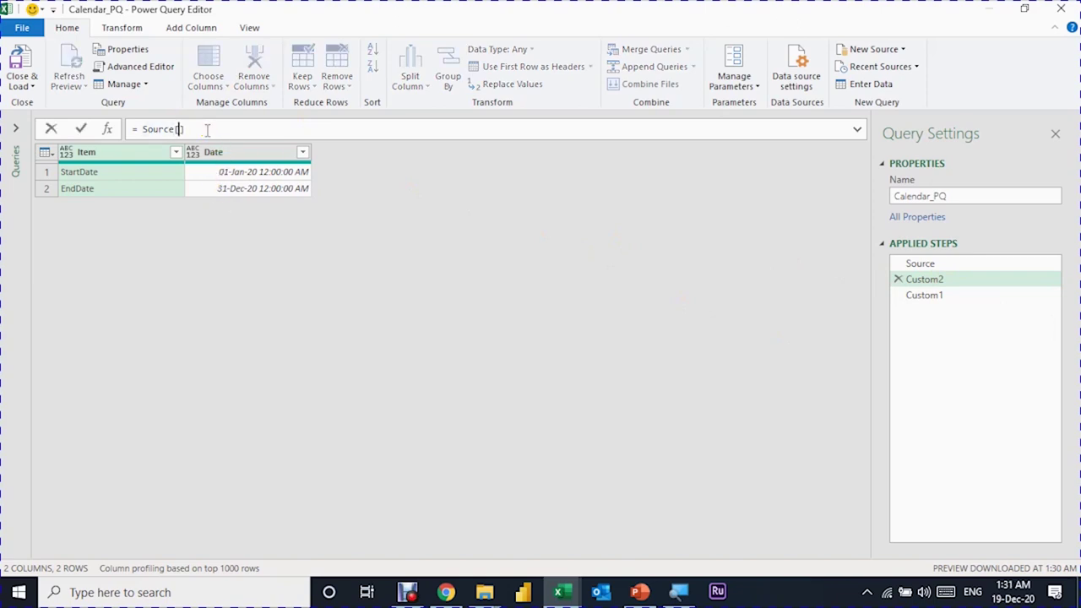
{"action": "type", "text": "Da"}
{"action": "type", "text": "te"}
{"action": "key", "text": "Return"}
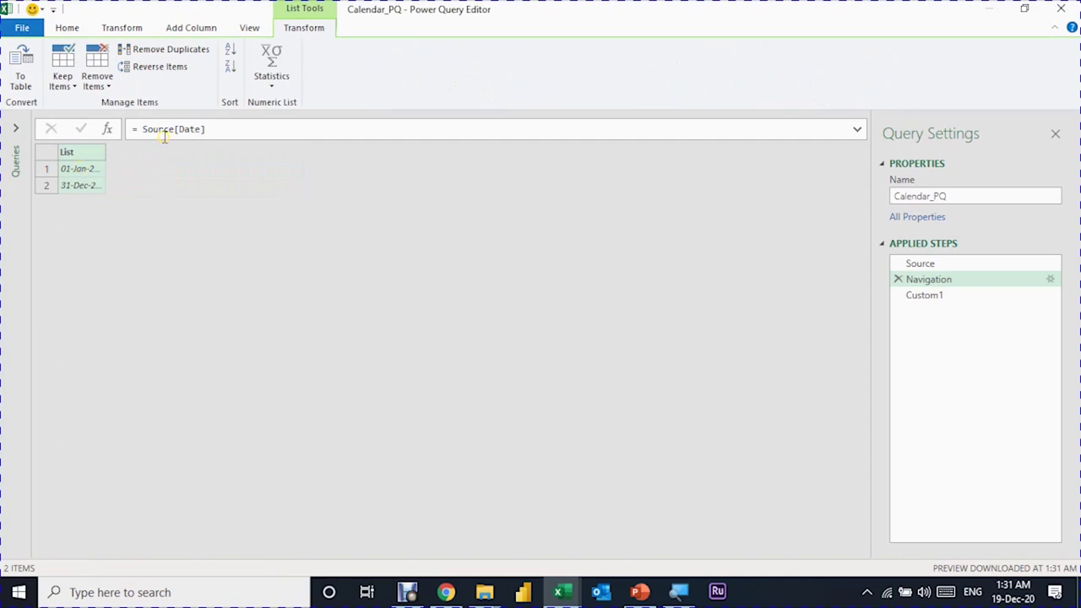
{"action": "left_click_drag", "start_coordinate": [905, 281], "coordinate": [920, 271]}
{"action": "left_click_drag", "start_coordinate": [104, 153], "coordinate": [149, 153]}
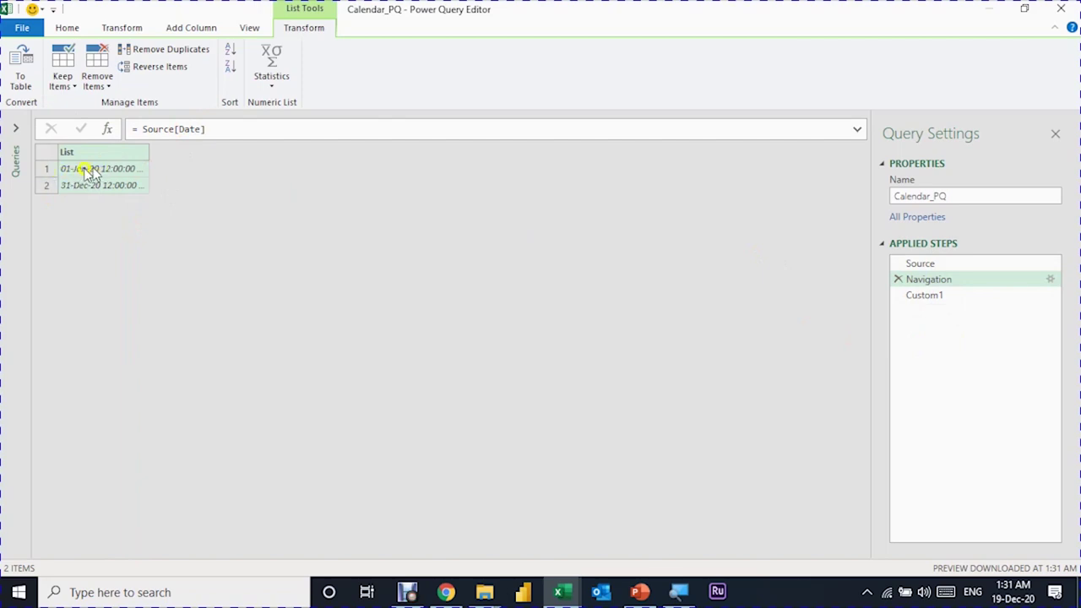
Place the cursor at the end of the Source[Date] formula for further editing
{"action": "left_click", "coordinate": [224, 128]}
{"action": "left_click", "coordinate": [180, 132]}
{"action": "left_click", "coordinate": [213, 129]}
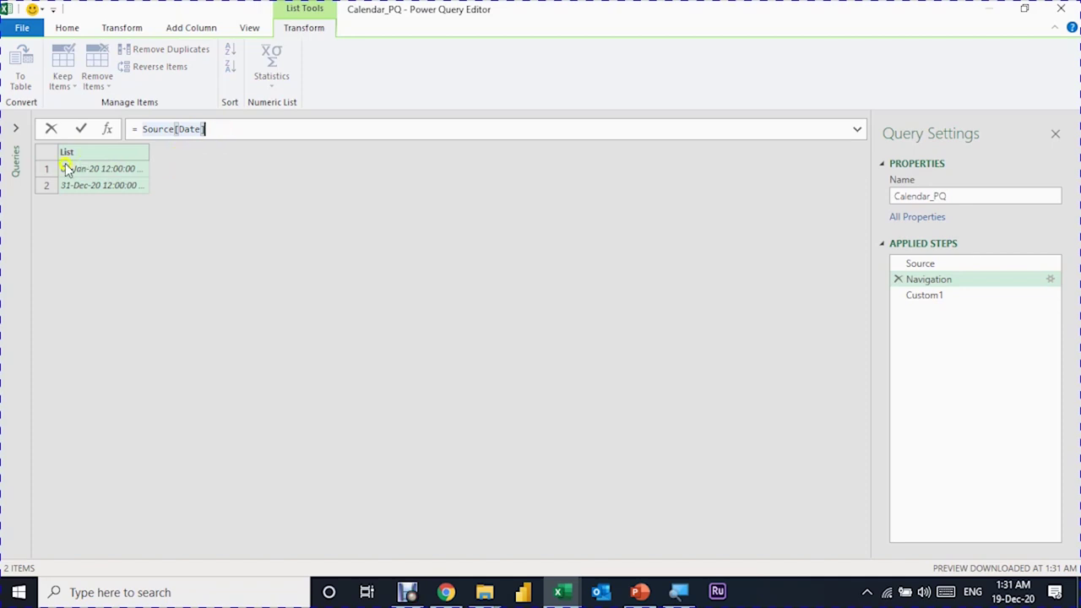
{"action": "left_click", "coordinate": [223, 129]}
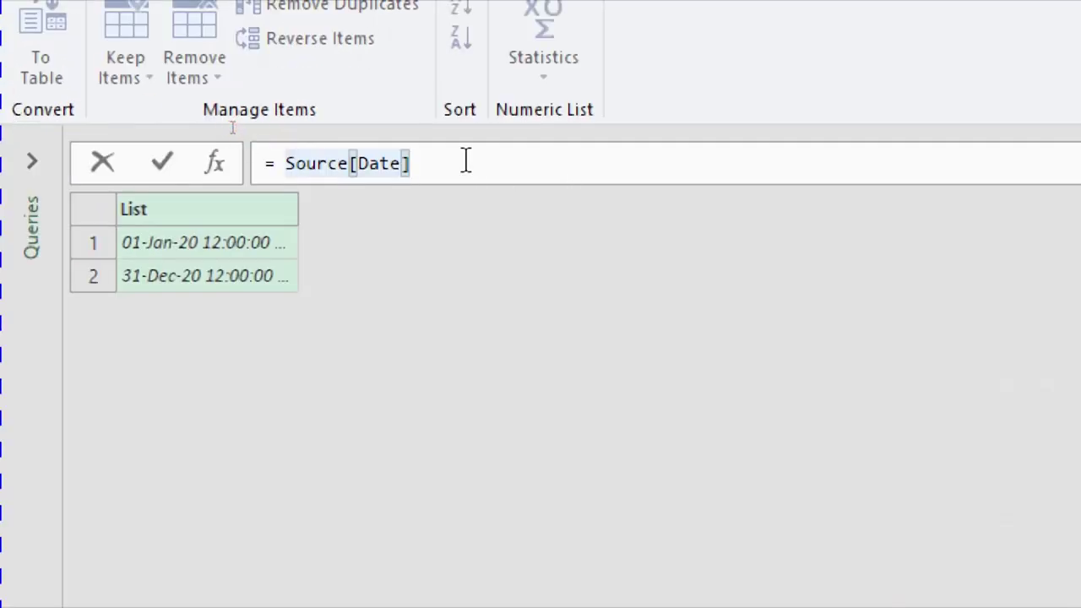
Change the formula to = Source[Date]{0}, returning only 01-Jan-20 12:00:00 AM
{"action": "type", "text": "{"}
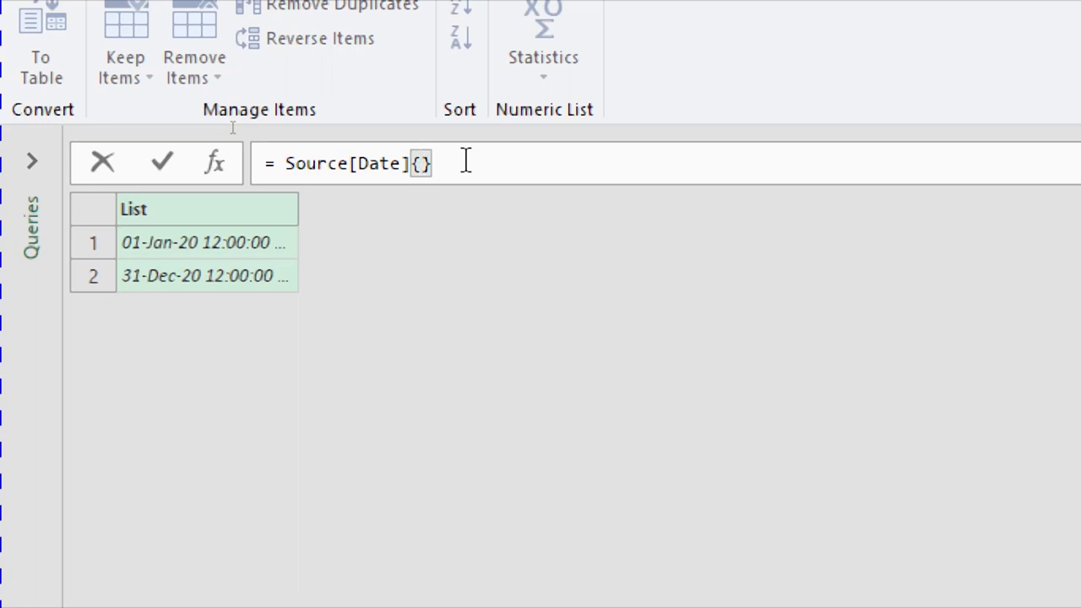
{"action": "type", "text": "0"}
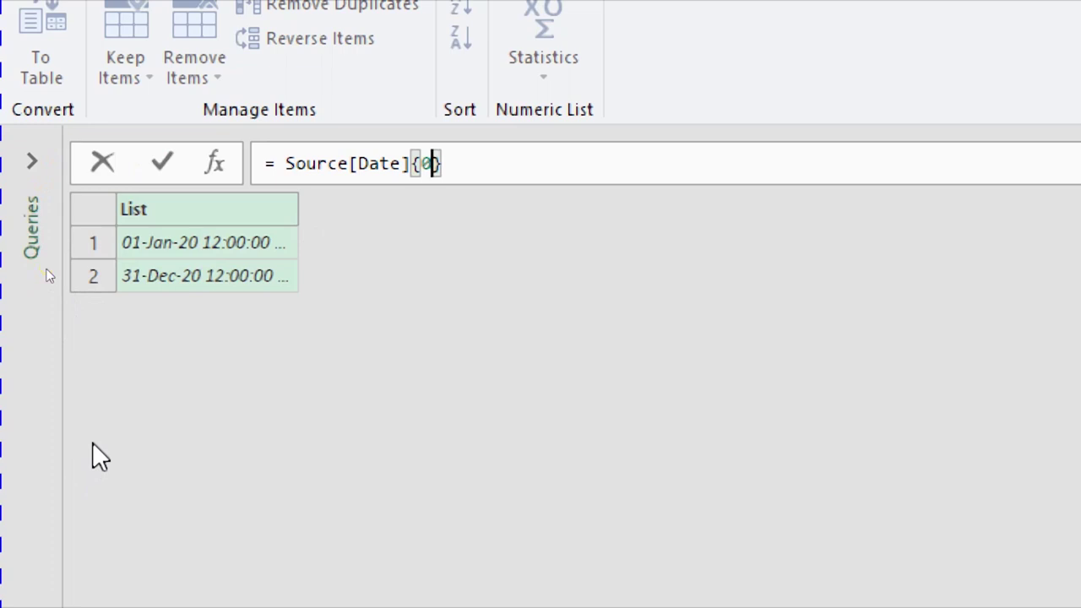
{"action": "key", "text": "Return"}
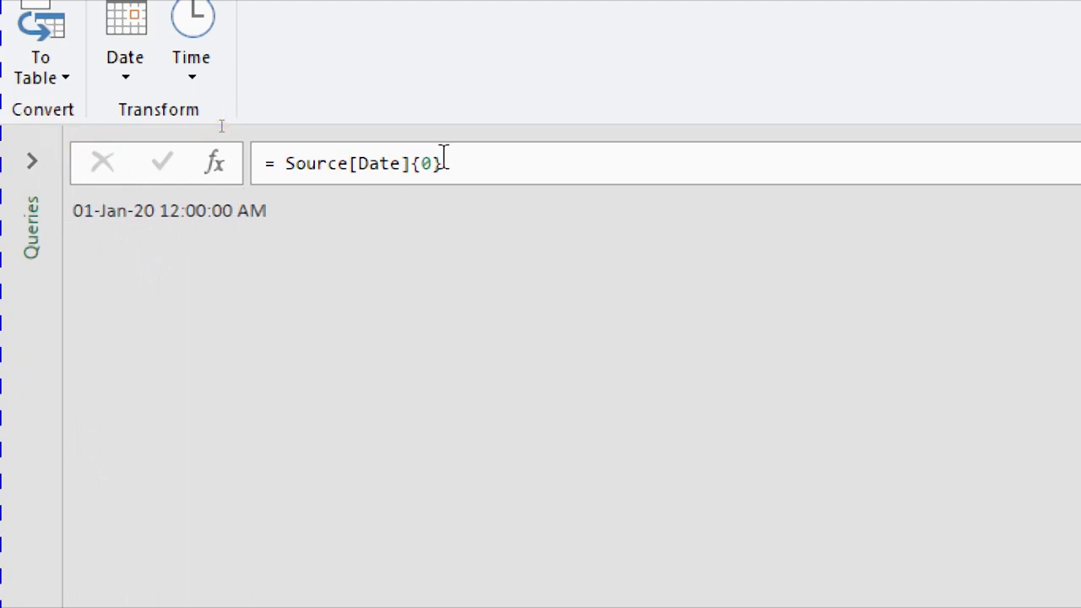
{"action": "triple_click", "coordinate": [263, 210]}
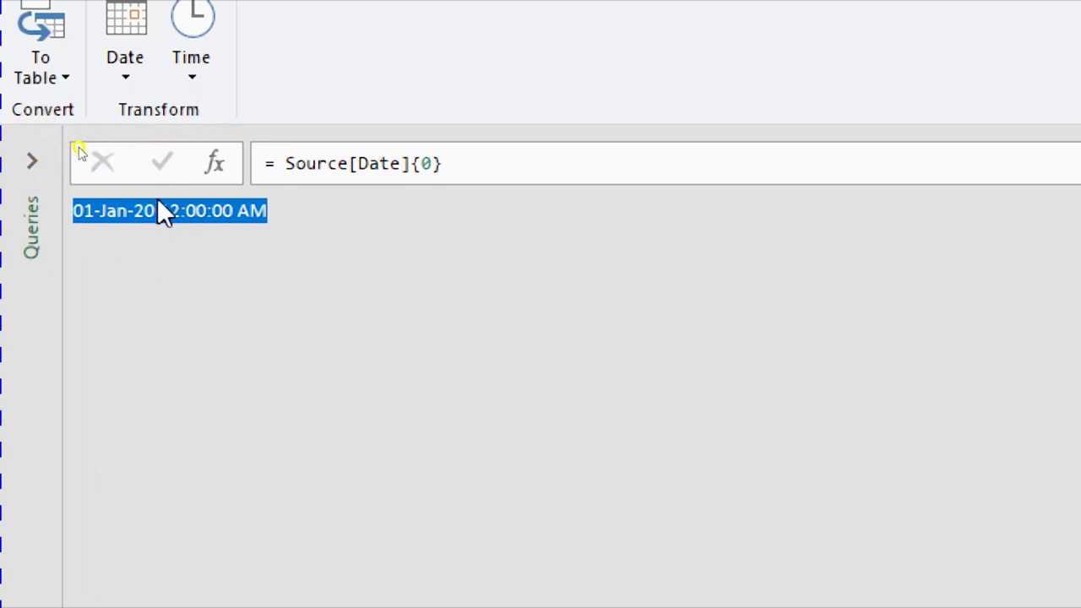
{"action": "left_click", "coordinate": [288, 163]}
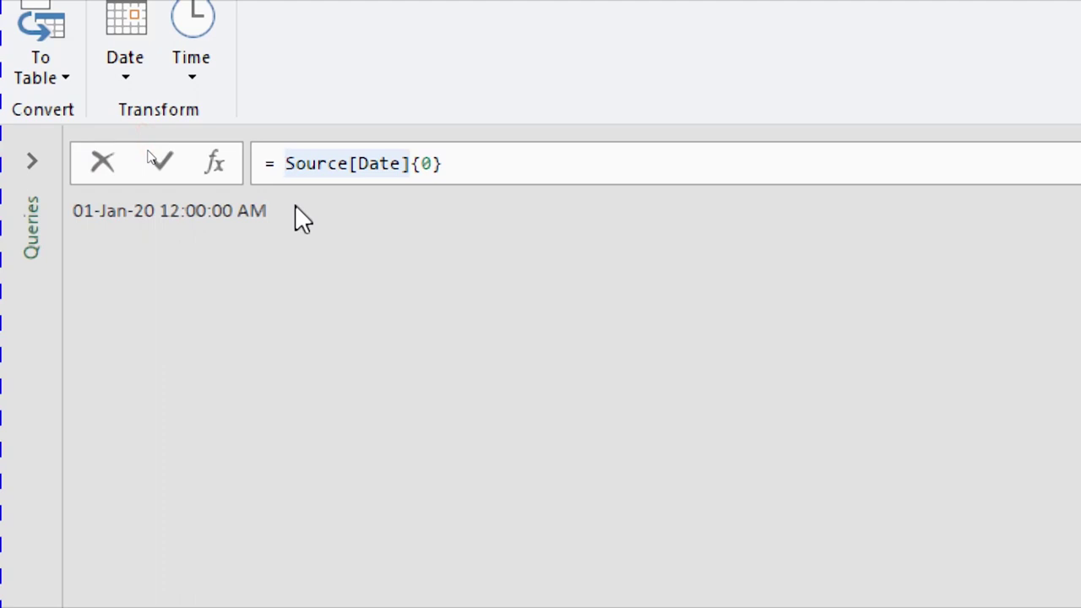
Rewrite the Navigation step formula as Number.From( Source[Date]{0}) so it returns 43831
{"action": "type", "text": "Number."}
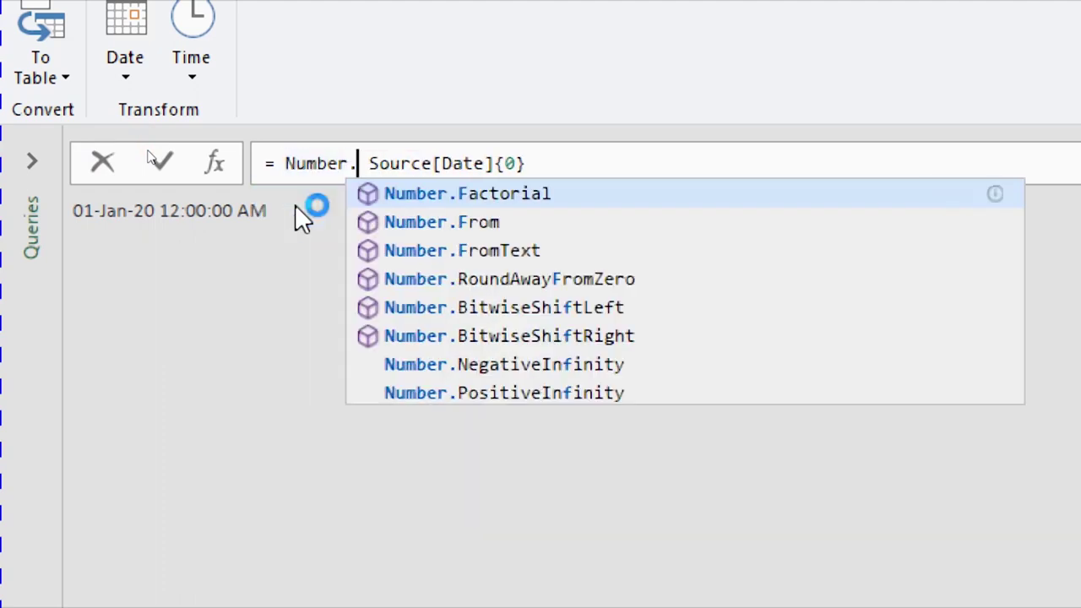
{"action": "type", "text": "Fro"}
{"action": "key", "text": "Tab"}
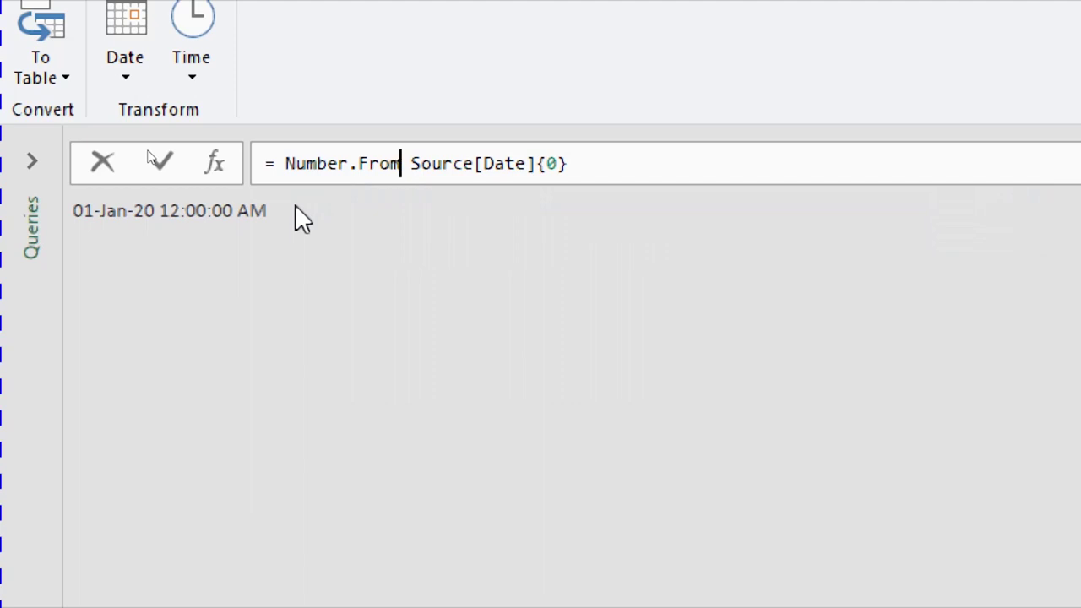
{"action": "type", "text": "("}
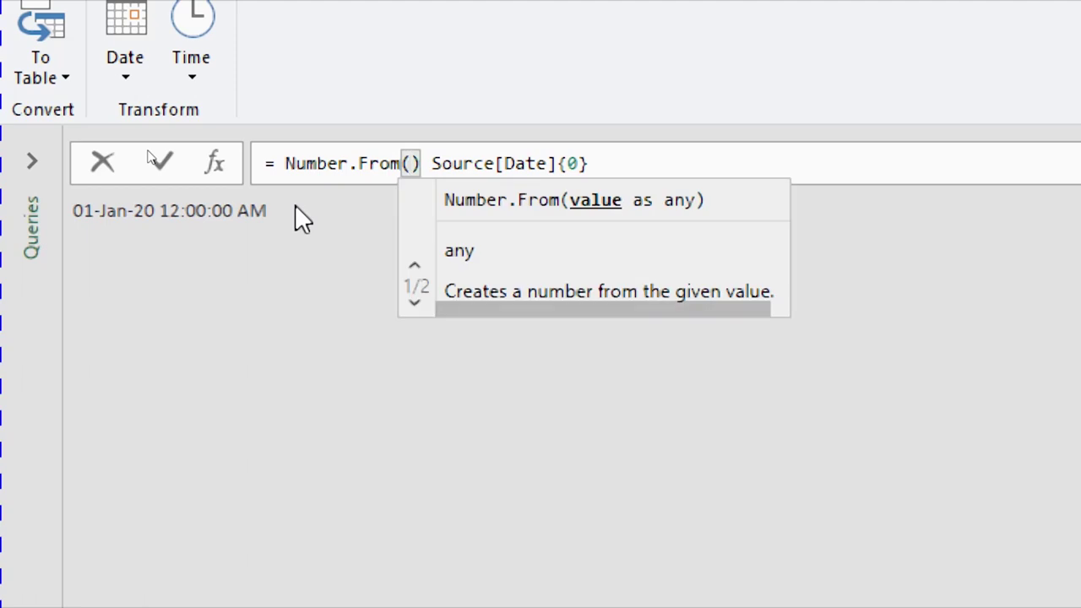
{"action": "key", "text": "Delete"}
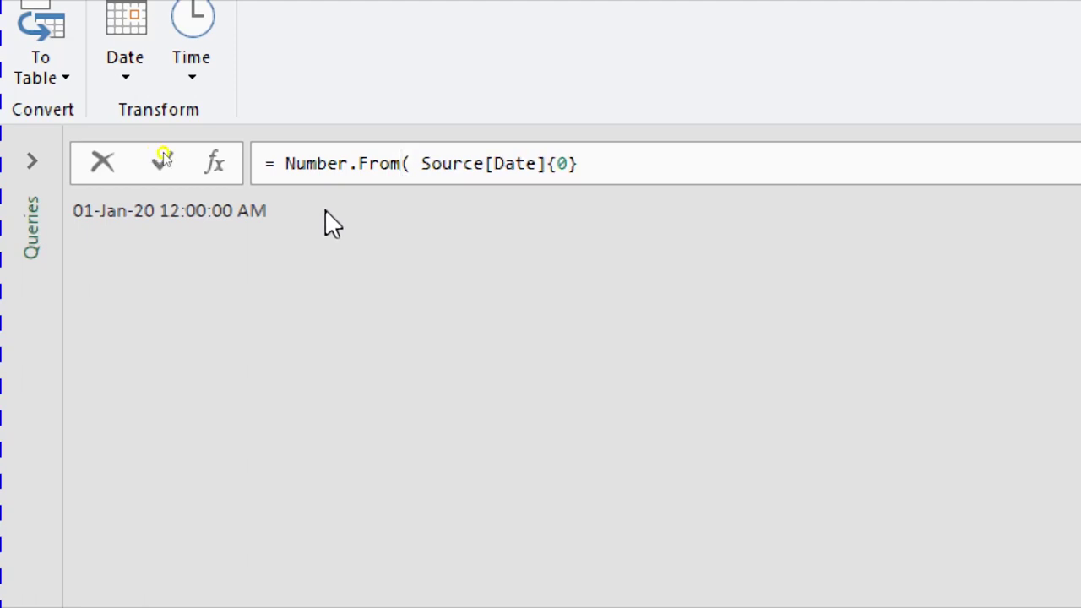
{"action": "left_click", "coordinate": [664, 161]}
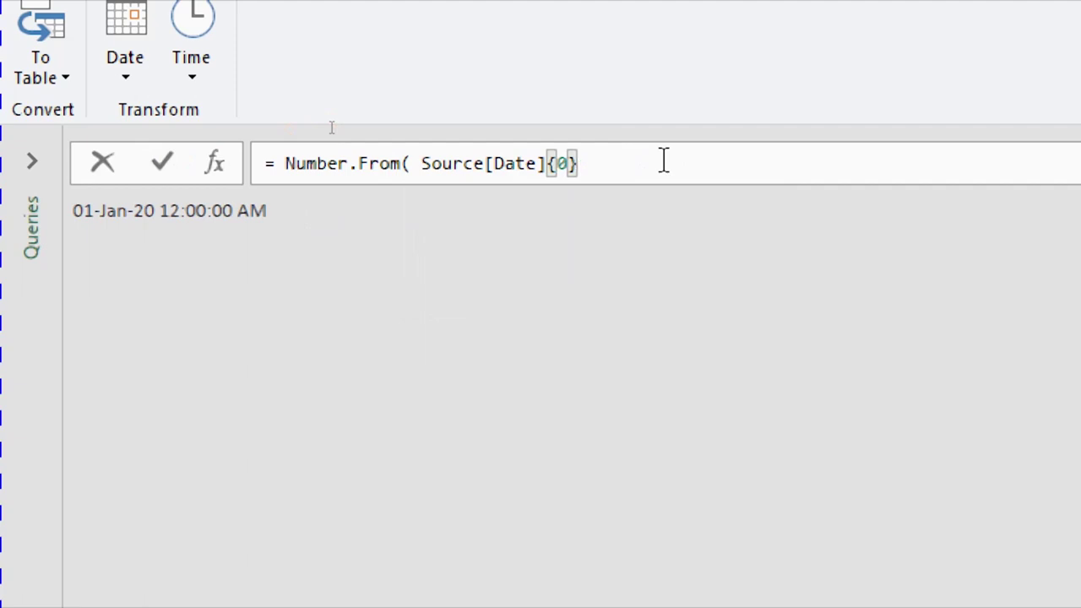
{"action": "type", "text": ")"}
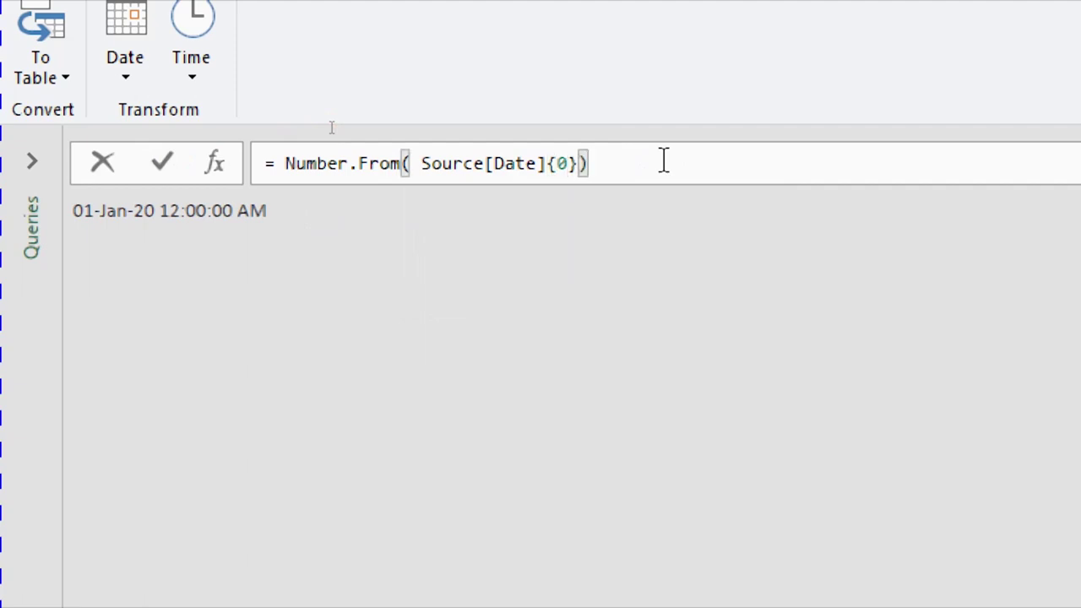
{"action": "key", "text": "Return"}
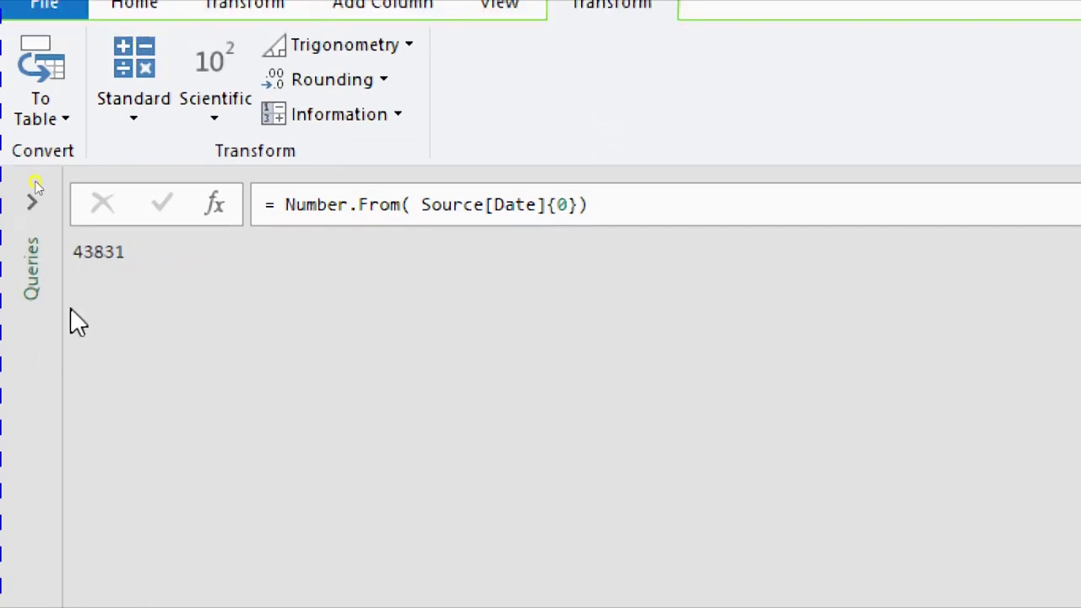
{"action": "double_click", "coordinate": [101, 250]}
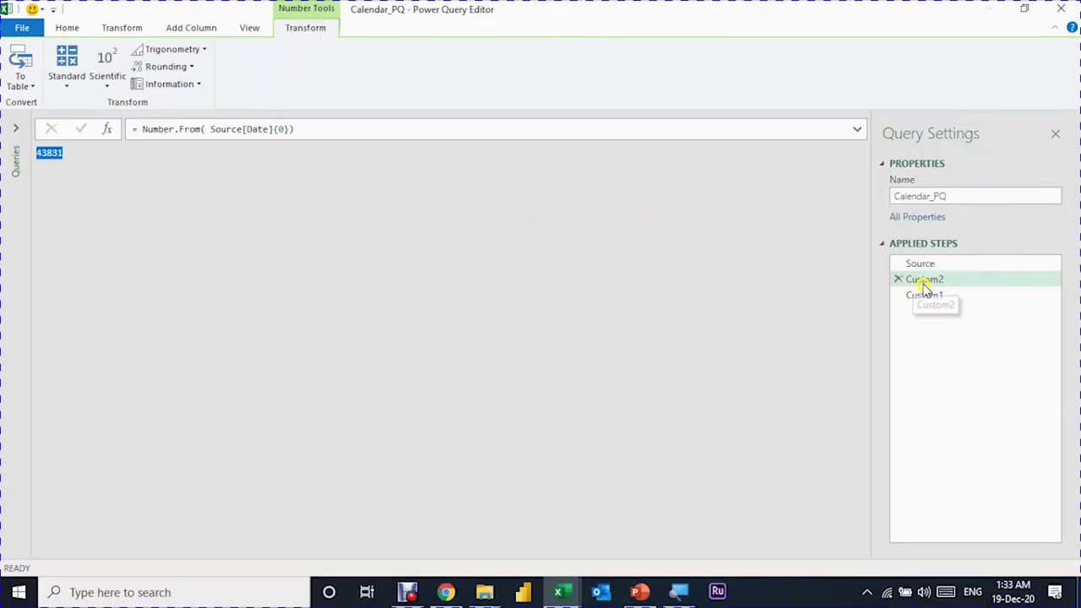
Rename the Custom2 step to StartDate and copy its Number.From formula text
{"action": "right_click", "coordinate": [927, 283]}
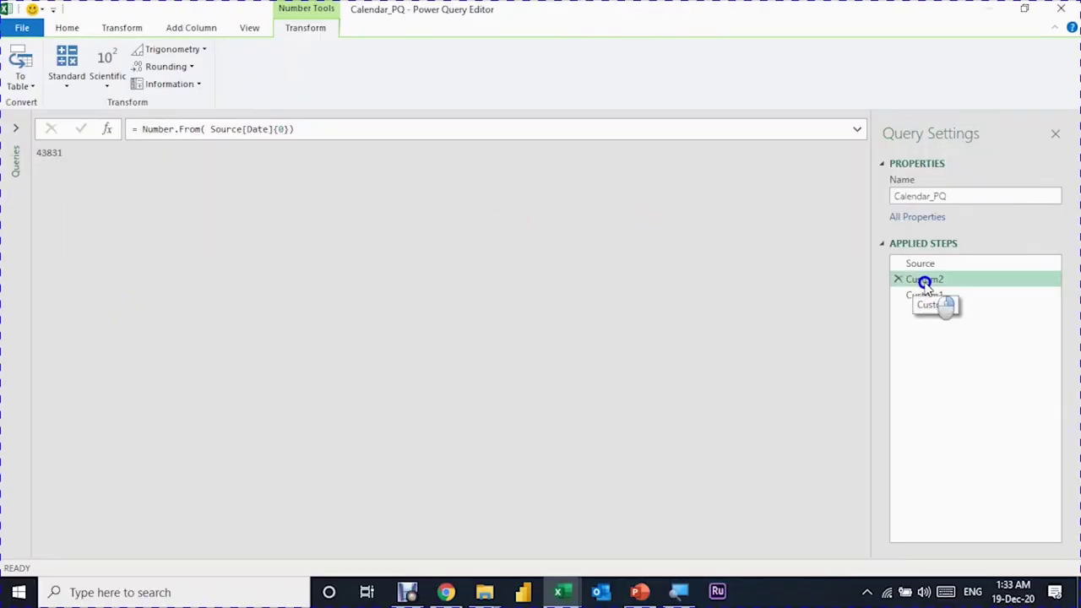
{"action": "left_click", "coordinate": [950, 315]}
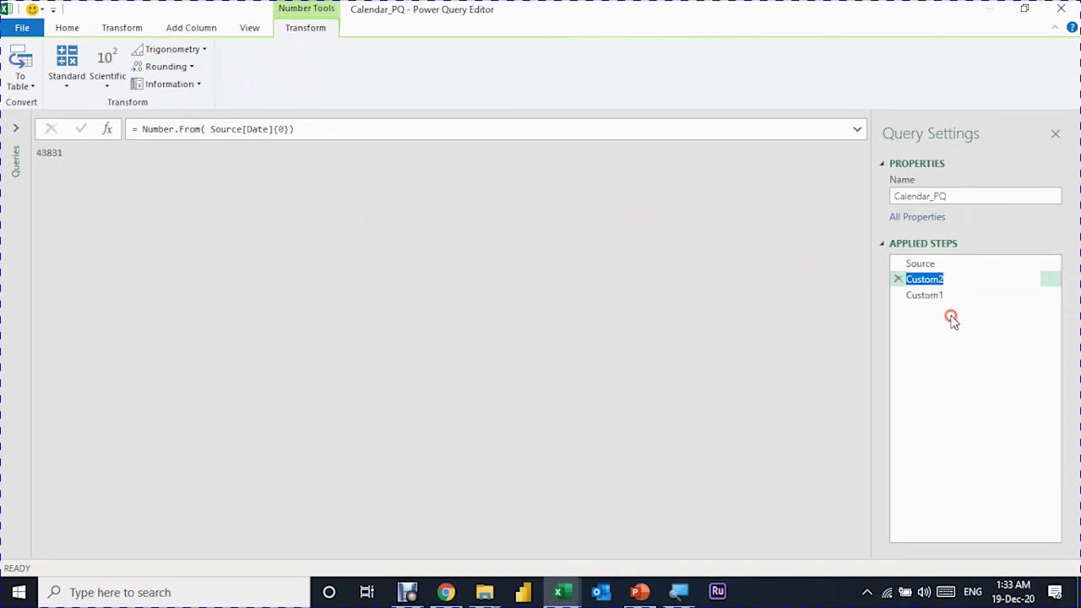
{"action": "type", "text": "Start"}
{"action": "type", "text": "Date"}
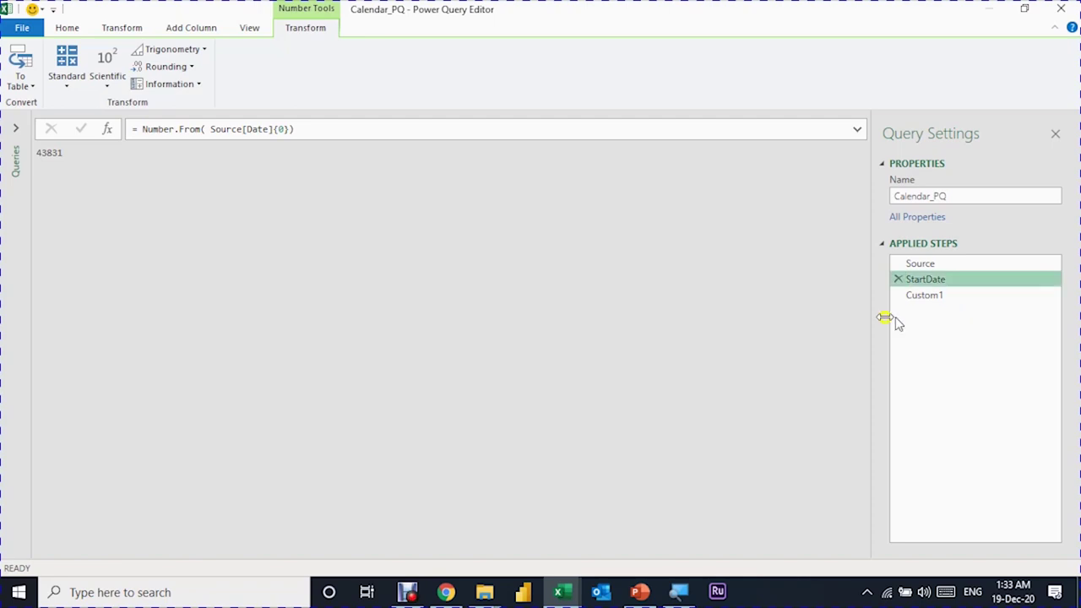
{"action": "mouse_move", "coordinate": [339, 131]}
{"action": "left_mouse_down"}
{"action": "mouse_move", "coordinate": [129, 129]}
{"action": "mouse_move", "coordinate": [143, 128]}
{"action": "left_mouse_up"}
{"action": "key", "text": "ctrl+c"}
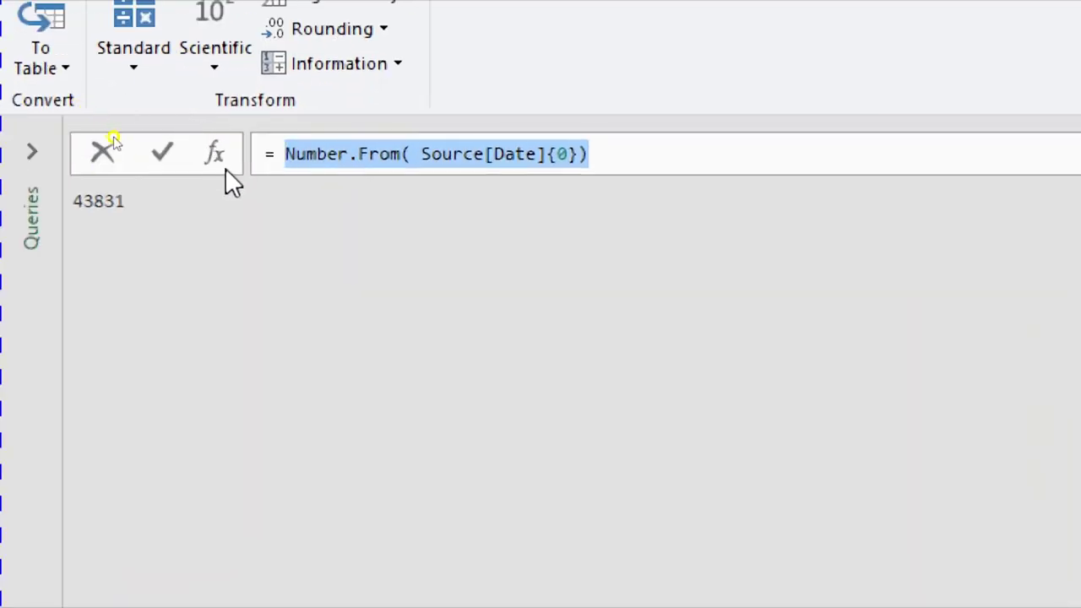
Insert a step after StartDate reading Number.From( Source[Date]{1}) using the pasted formula
{"action": "left_click", "coordinate": [221, 150]}
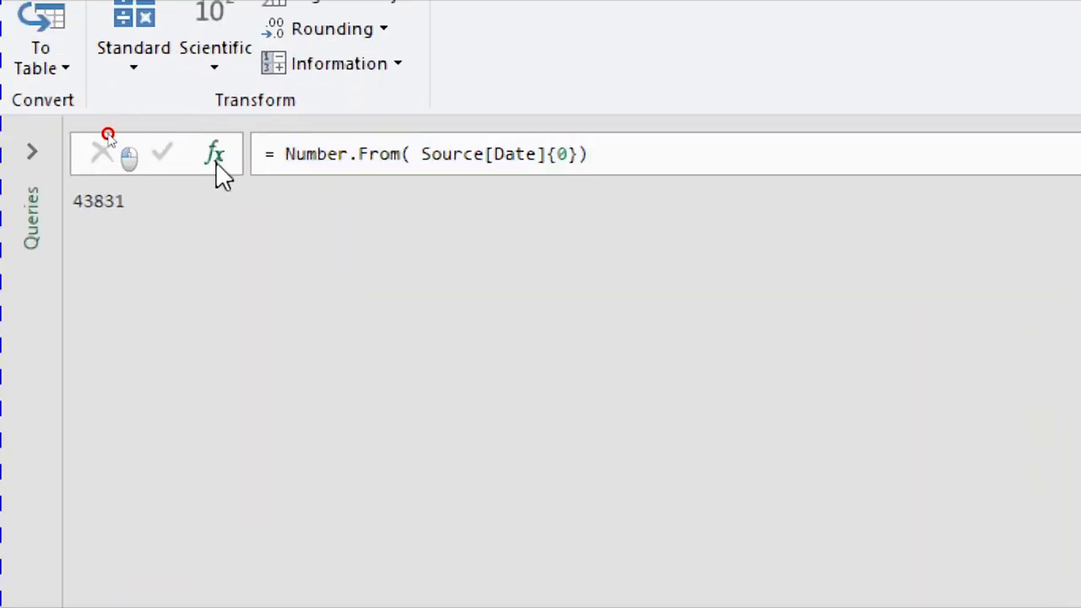
{"action": "left_click", "coordinate": [216, 161]}
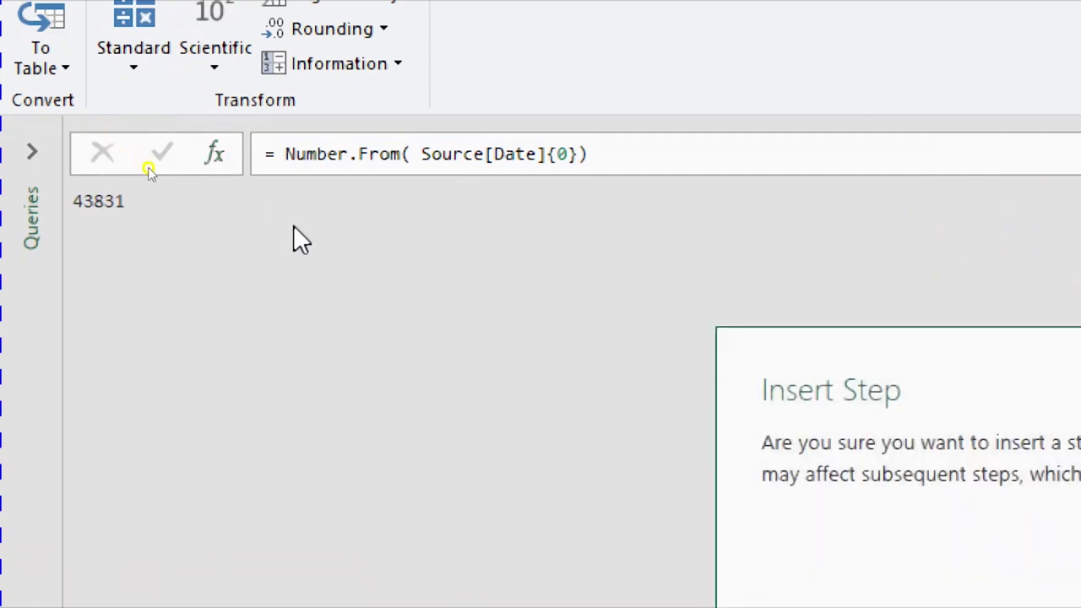
{"action": "left_click", "coordinate": [799, 530]}
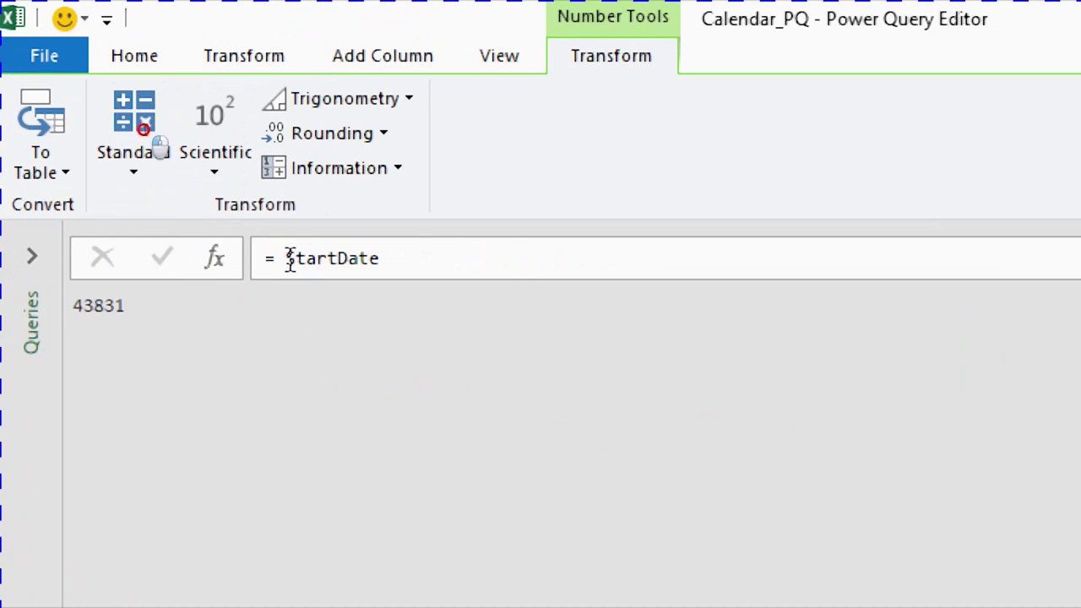
{"action": "double_click", "coordinate": [289, 259]}
{"action": "left_click_drag", "start_coordinate": [289, 258], "coordinate": [454, 277]}
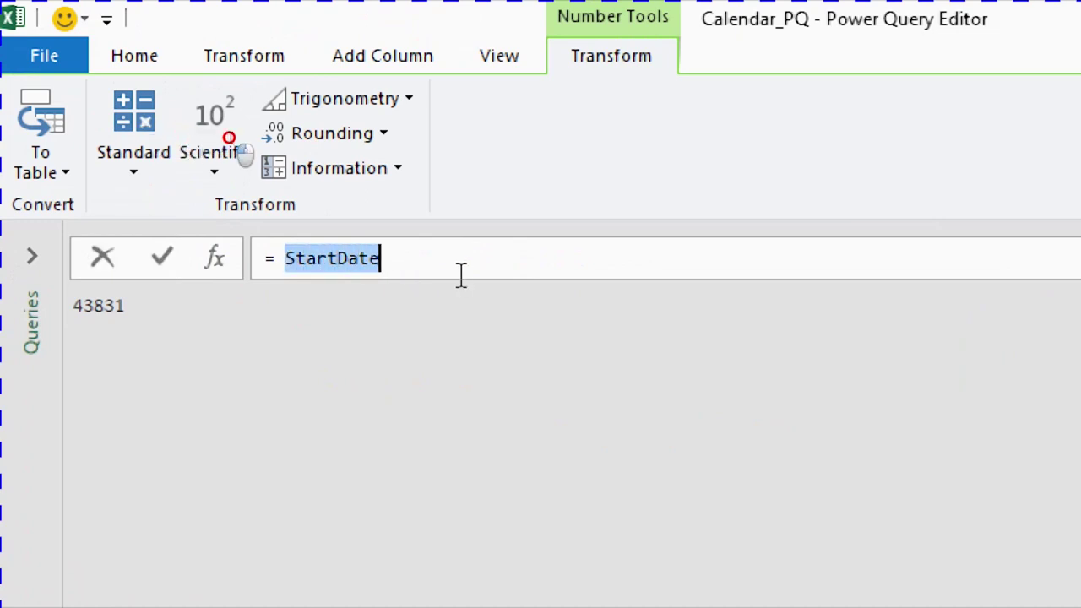
{"action": "key", "text": "ctrl+v"}
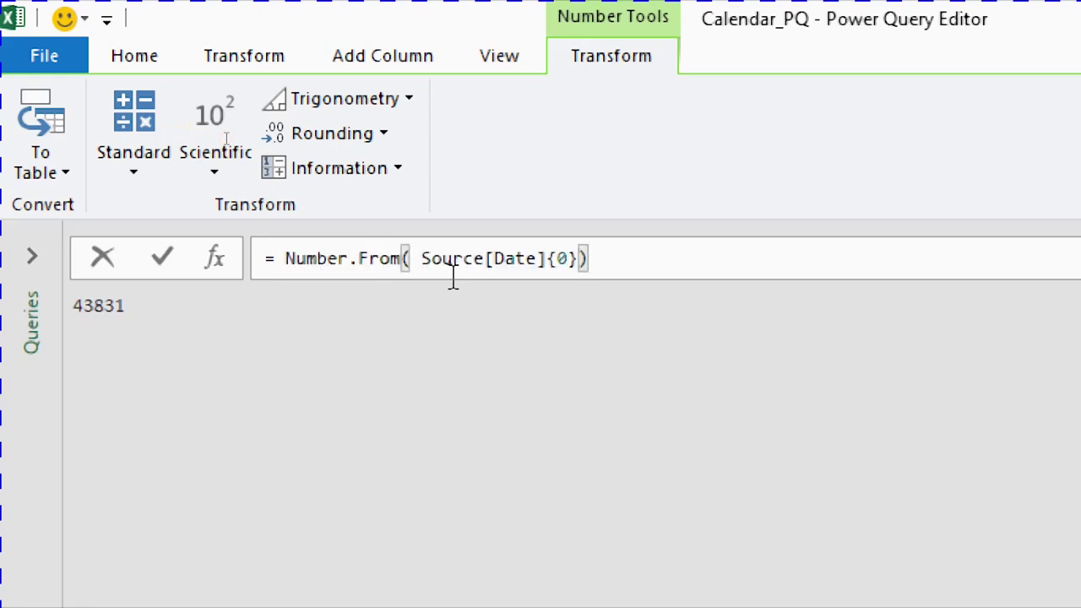
{"action": "double_click", "coordinate": [562, 260]}
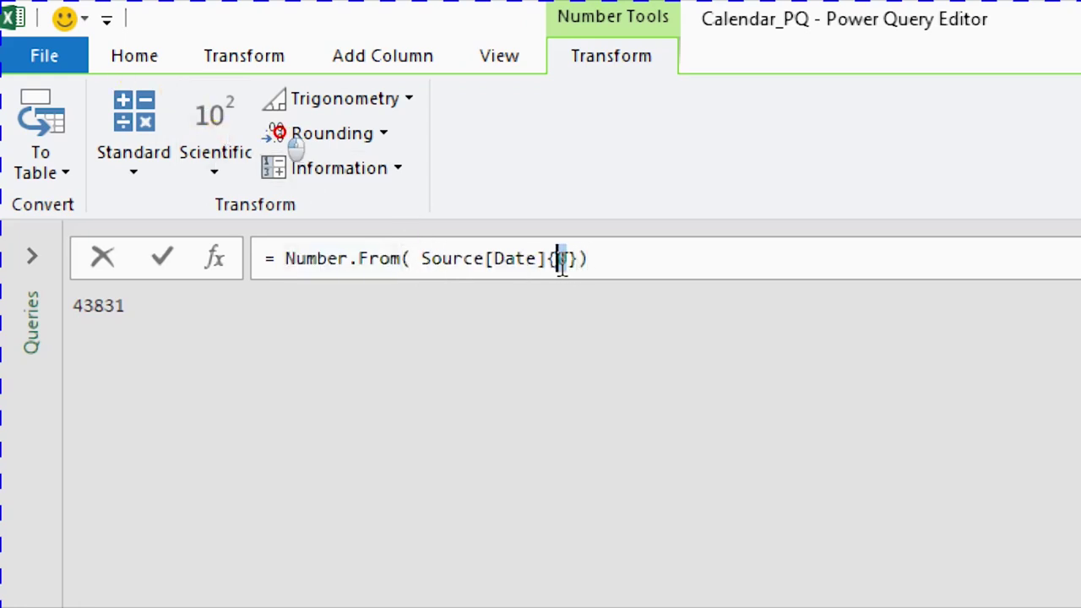
{"action": "type", "text": "1"}
Commit the 44196 formula, rename that step EndDate, and select the Custom1 step
{"action": "left_click", "coordinate": [636, 256]}
{"action": "key", "text": "Return"}
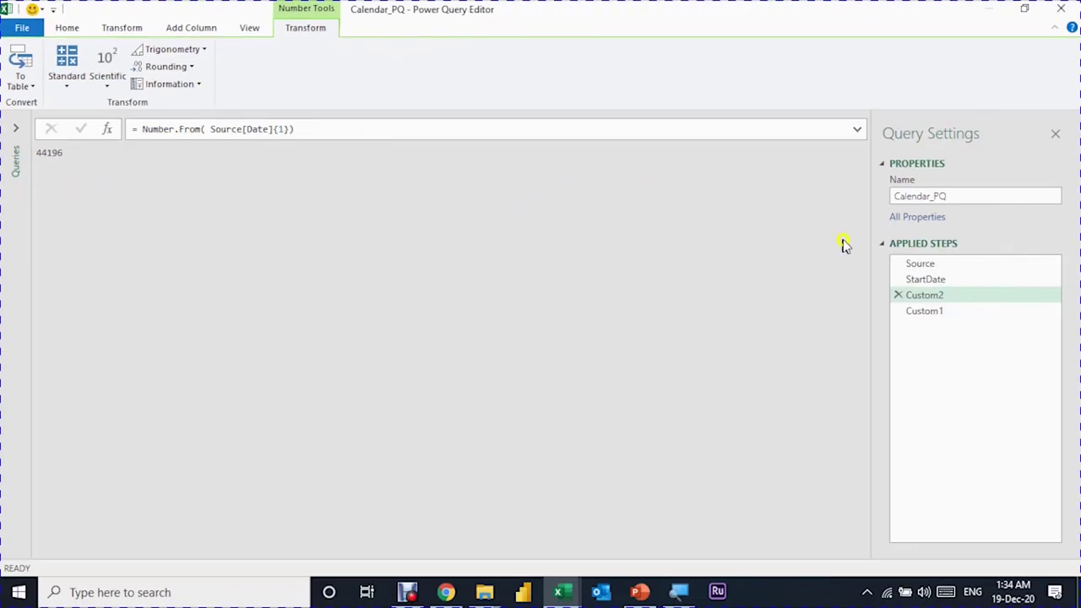
{"action": "right_click", "coordinate": [931, 293]}
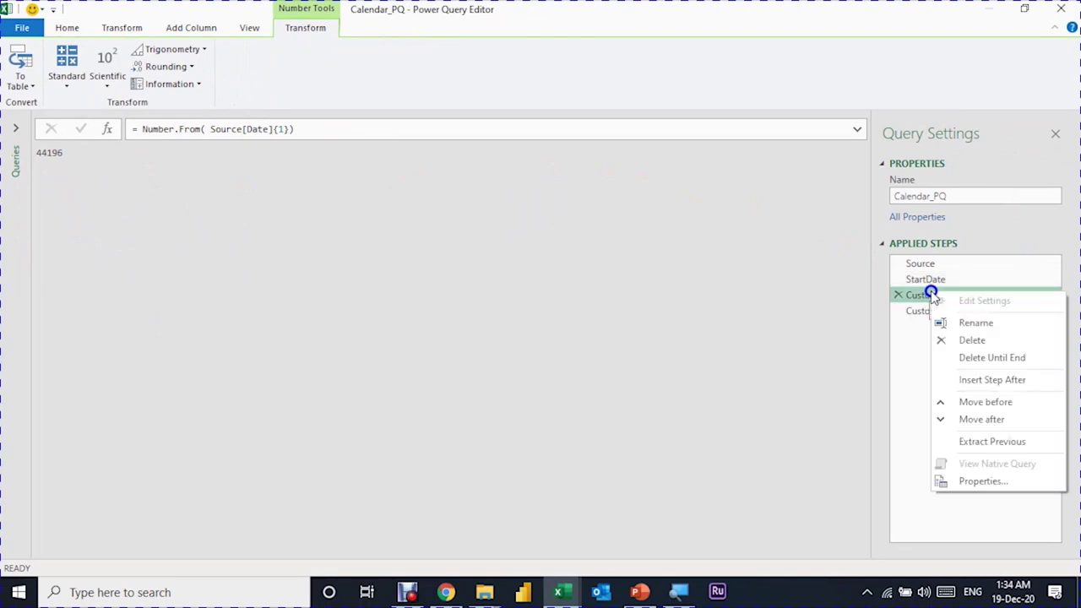
{"action": "left_click", "coordinate": [979, 327]}
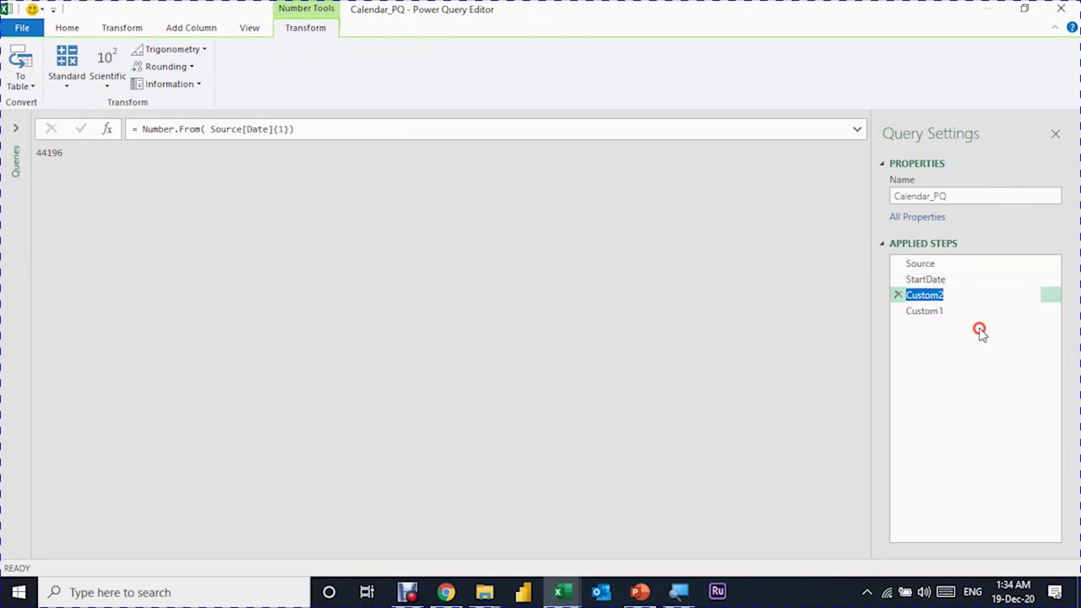
{"action": "type", "text": "EndDate"}
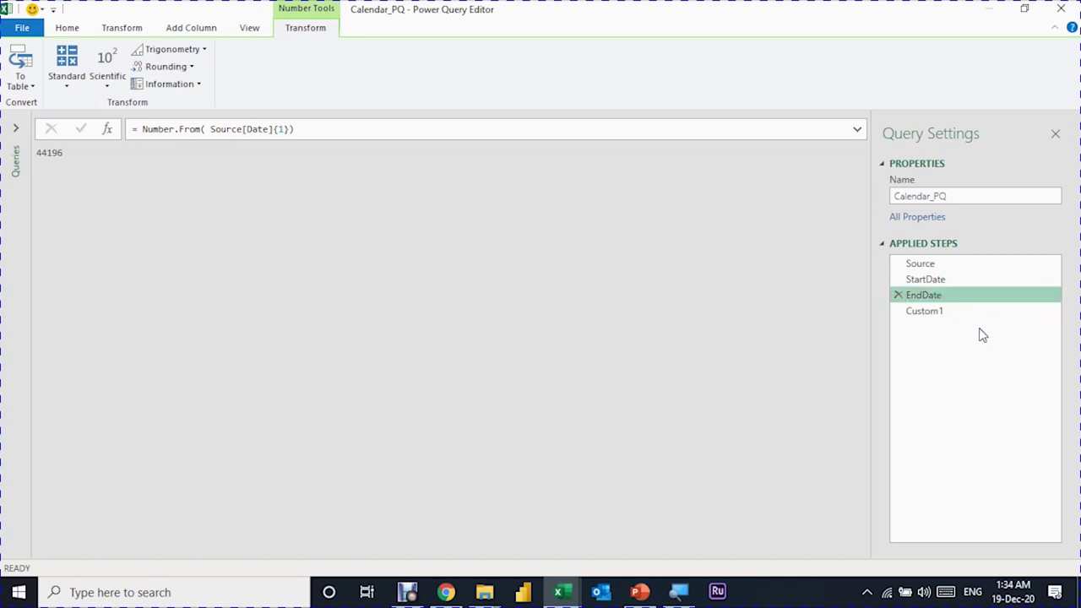
{"action": "left_click", "coordinate": [957, 312]}
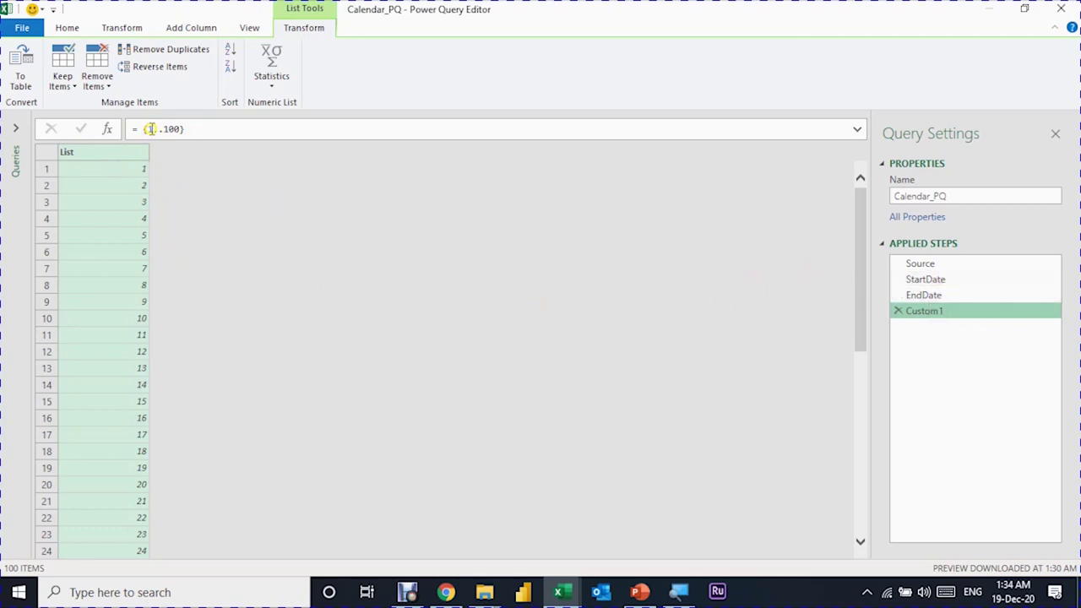
Change the Custom1 list from {1..100} to {StartDate..EndDate}, yielding 366 numbers from 43831
{"action": "left_click", "coordinate": [920, 279]}
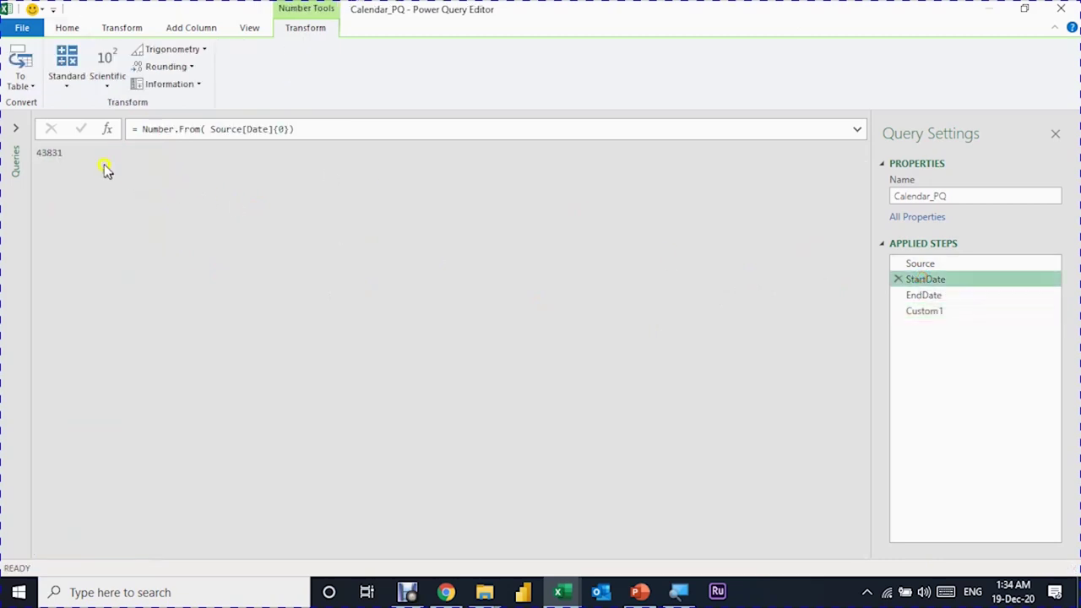
{"action": "left_click", "coordinate": [937, 296]}
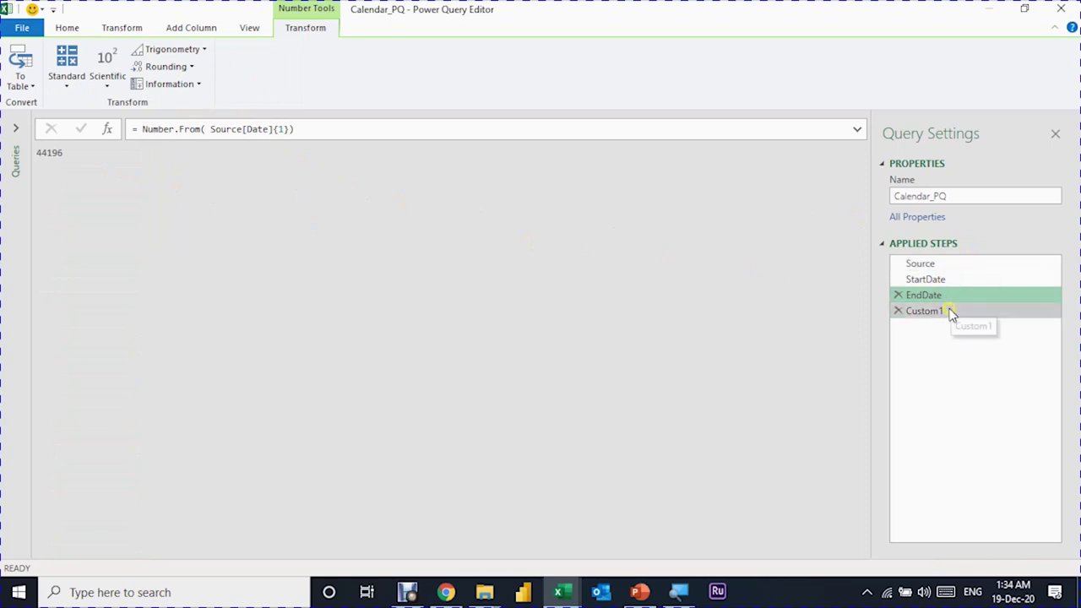
{"action": "left_click", "coordinate": [947, 310]}
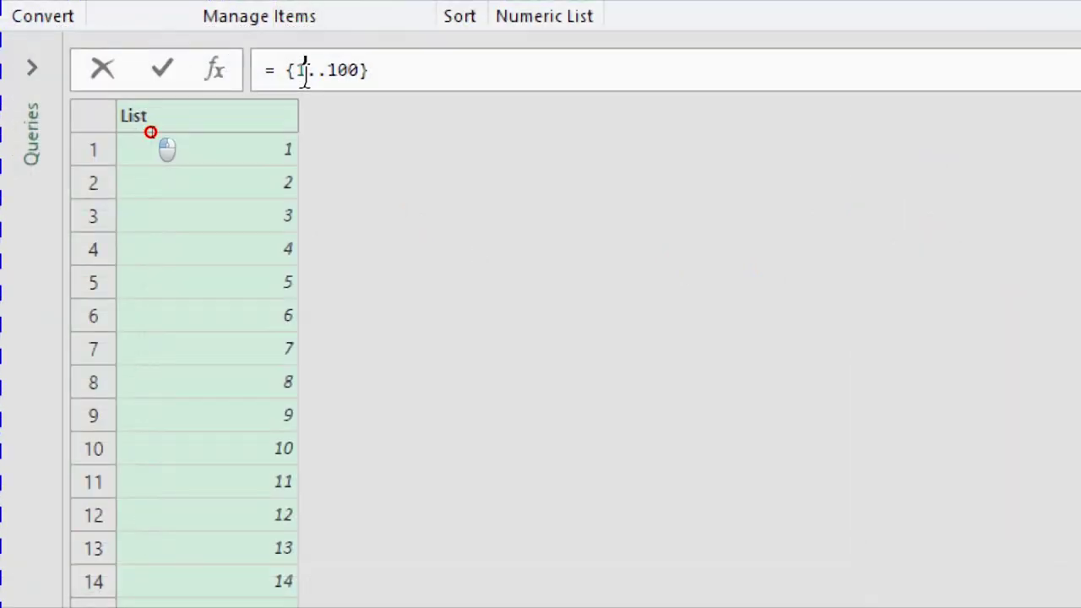
{"action": "left_click", "coordinate": [302, 71]}
{"action": "type", "text": "S"}
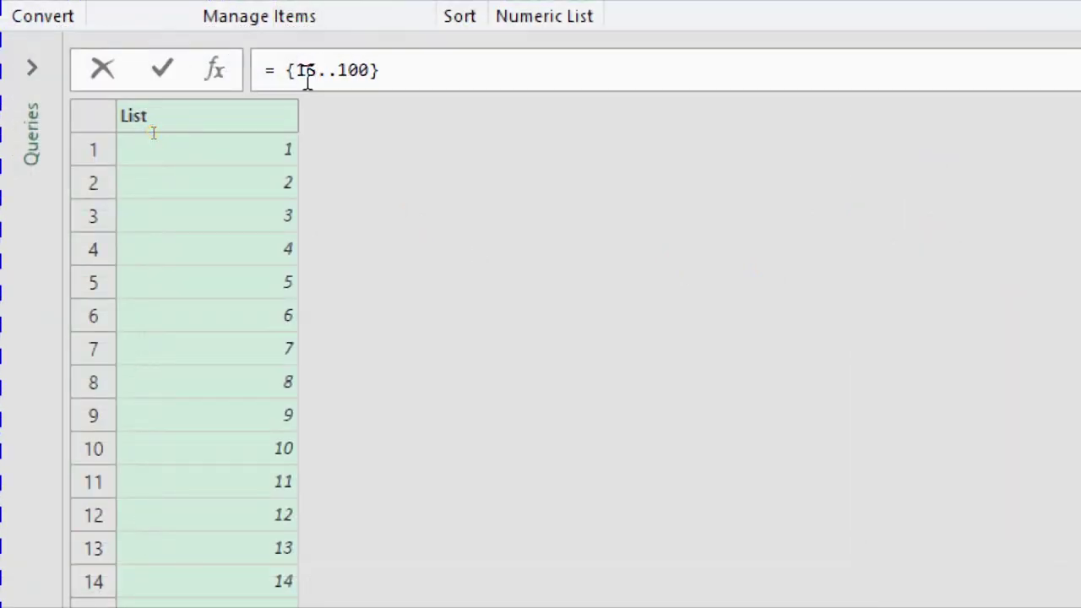
{"action": "type", "text": "tartDate"}
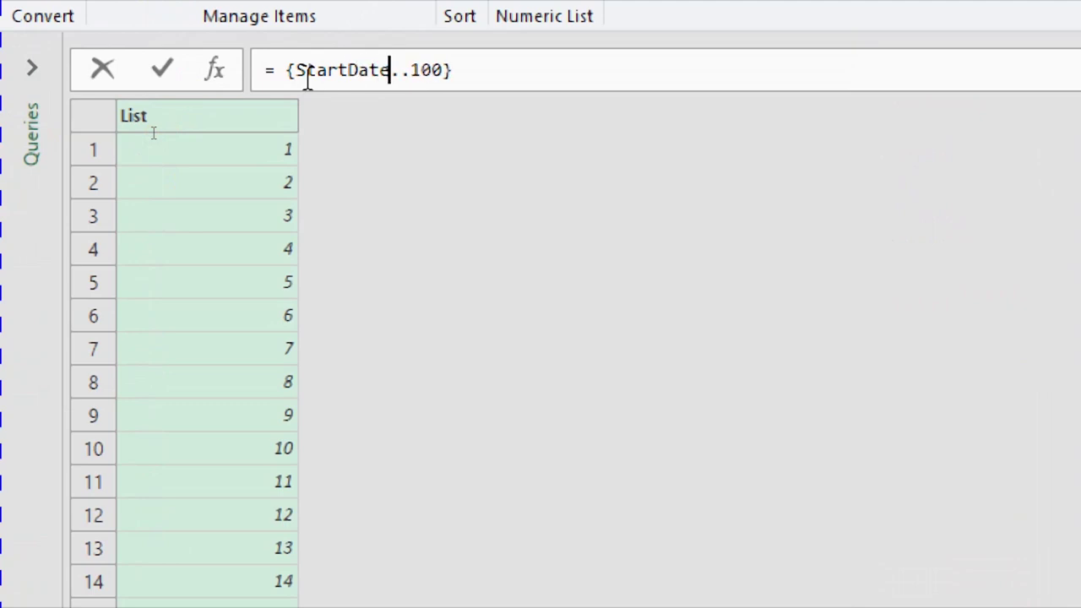
{"action": "left_click_drag", "start_coordinate": [420, 70], "coordinate": [441, 70]}
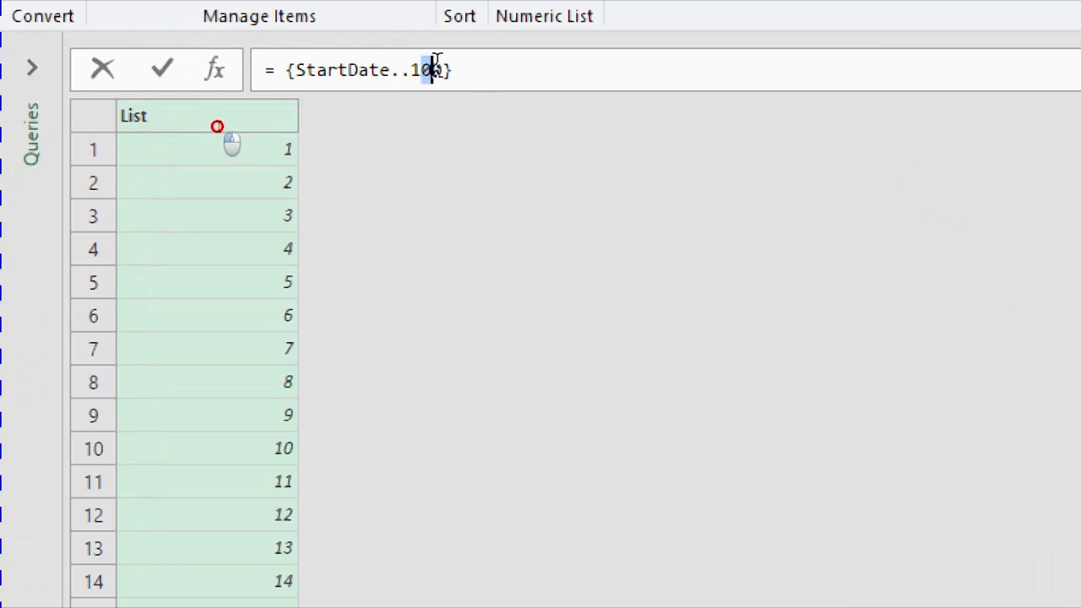
{"action": "key", "text": "BackSpace"}
{"action": "key", "text": "BackSpace"}
{"action": "type", "text": "EndDate"}
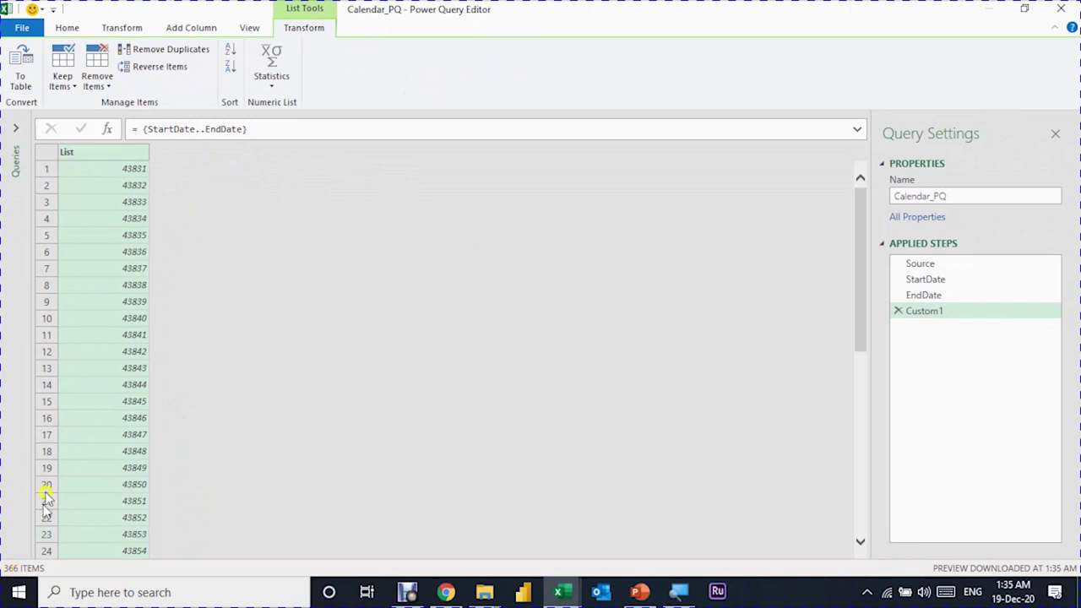
Convert the list to a table, set Column1 to the Date type, and name it Date
{"action": "left_click", "coordinate": [107, 153]}
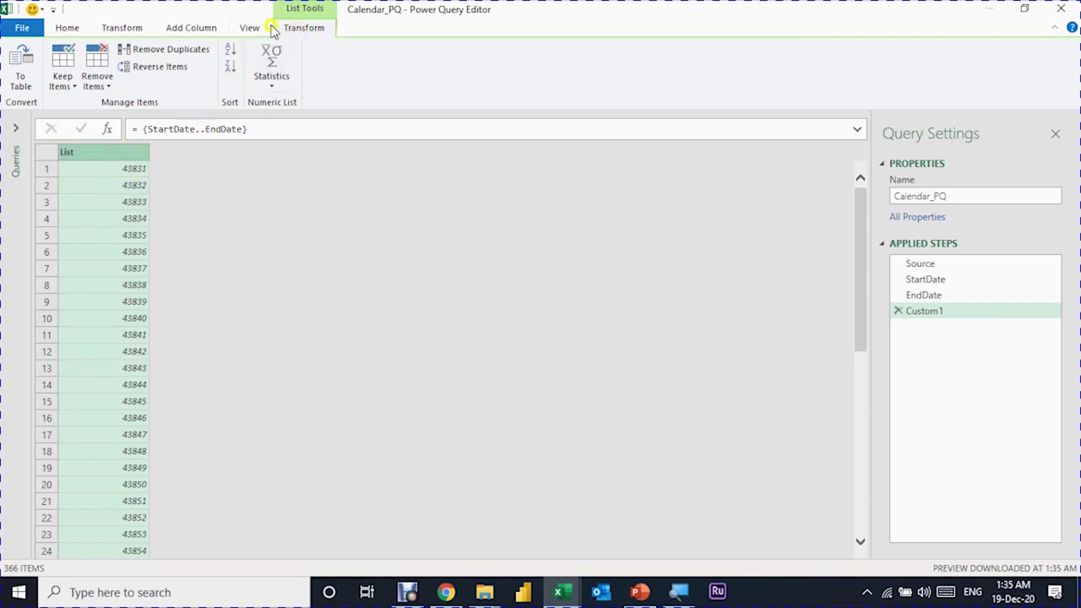
{"action": "left_click", "coordinate": [20, 76]}
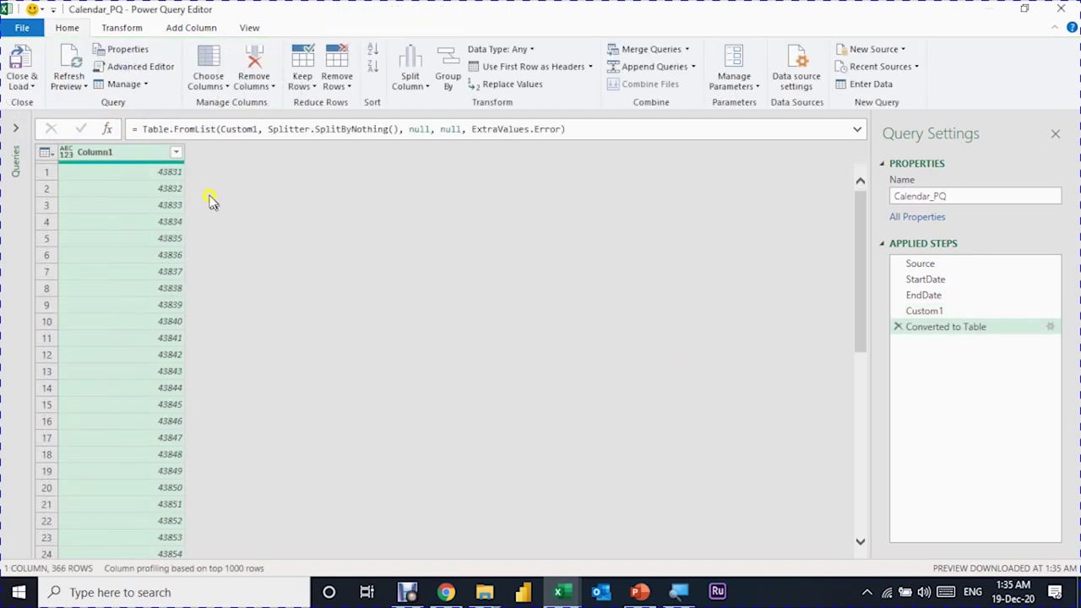
{"action": "left_click", "coordinate": [67, 152]}
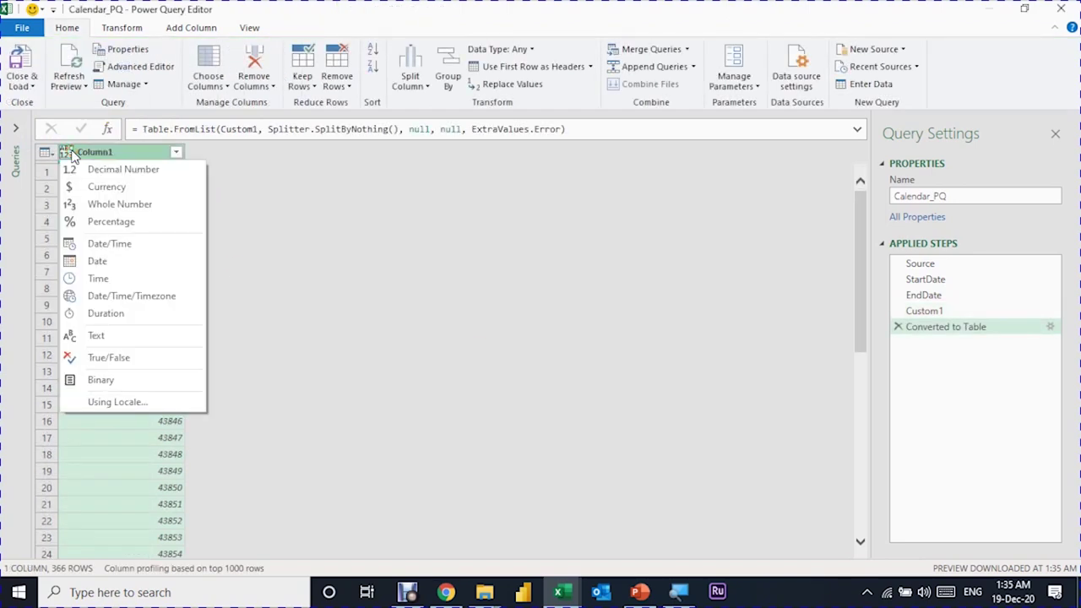
{"action": "left_click", "coordinate": [98, 262]}
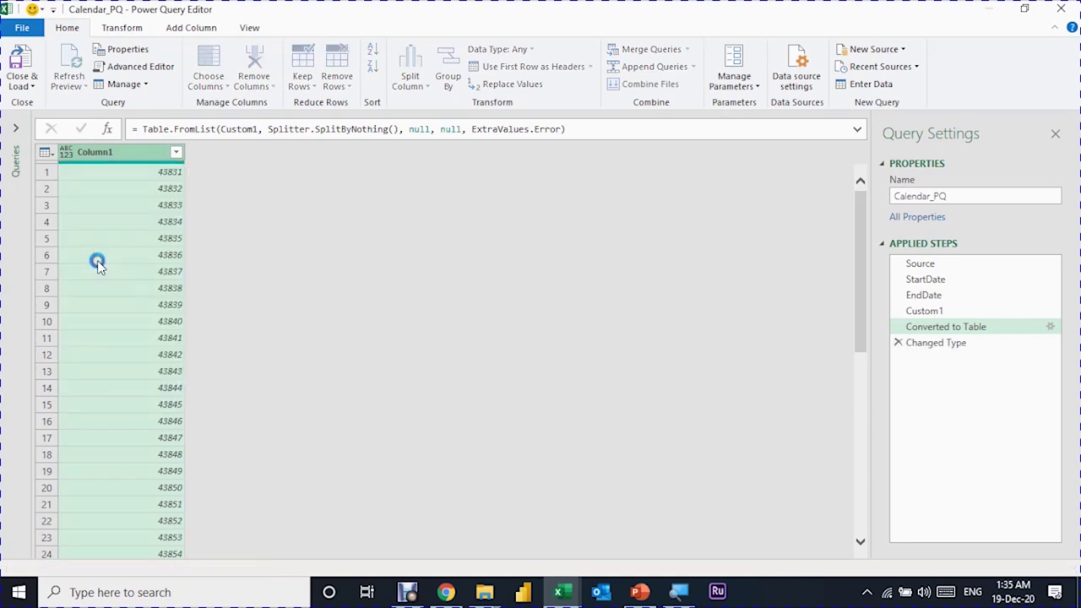
{"action": "double_click", "coordinate": [100, 151]}
{"action": "type", "text": "Date"}
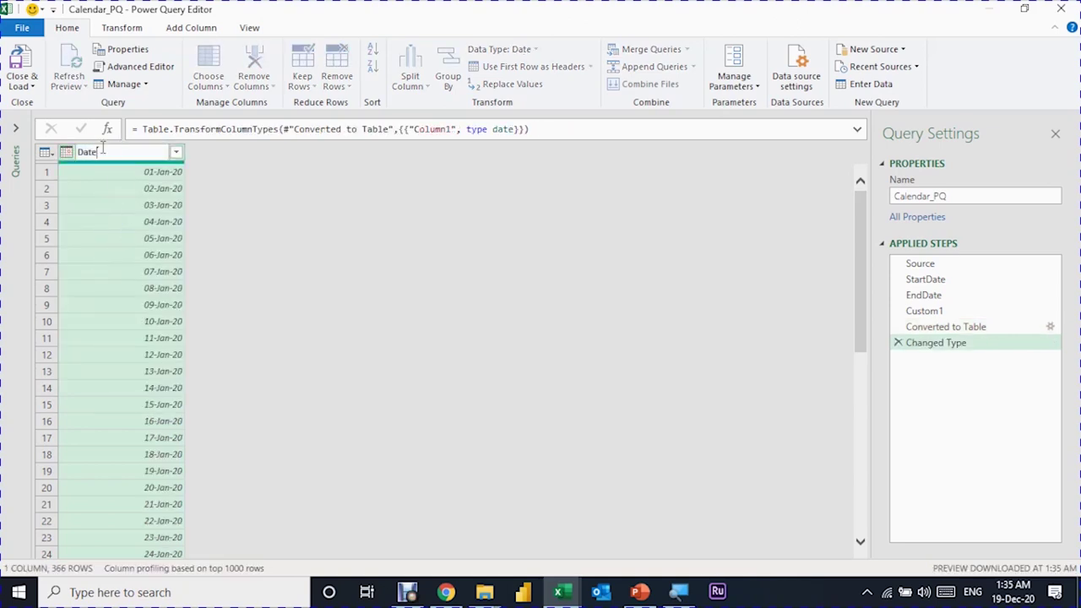
{"action": "key", "text": "Return"}
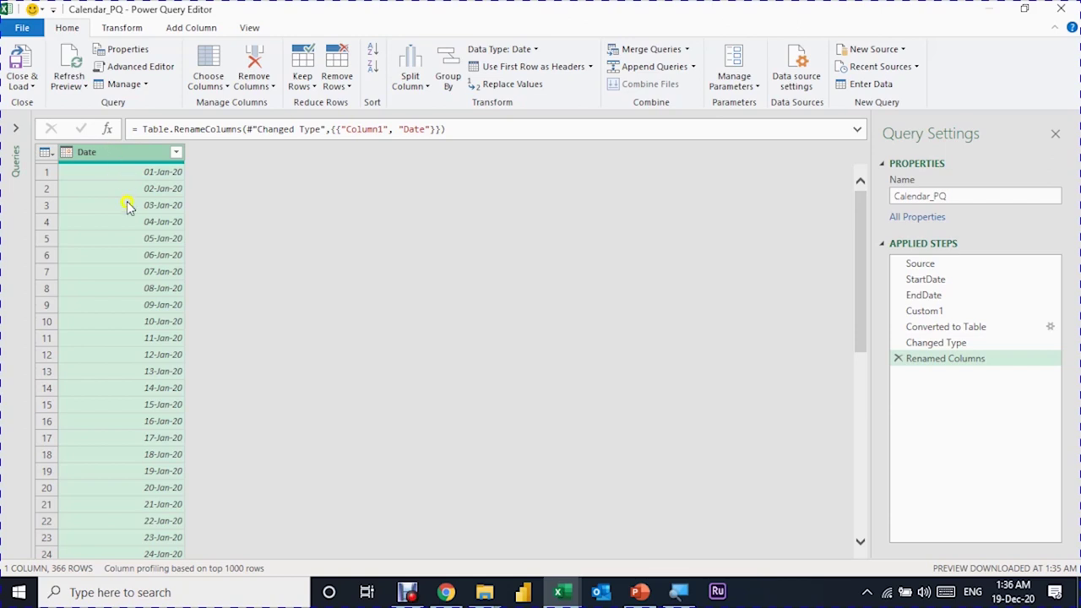
Add a Name of Day column from Date, listing Wednesday, Thursday, Friday onward
{"action": "left_click", "coordinate": [189, 28]}
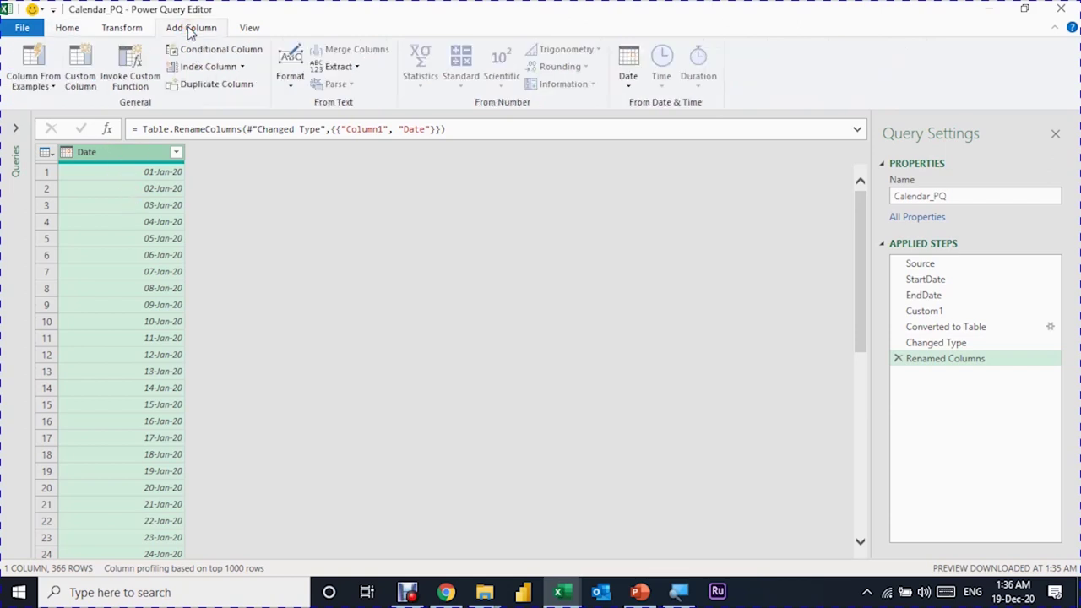
{"action": "left_click", "coordinate": [628, 85]}
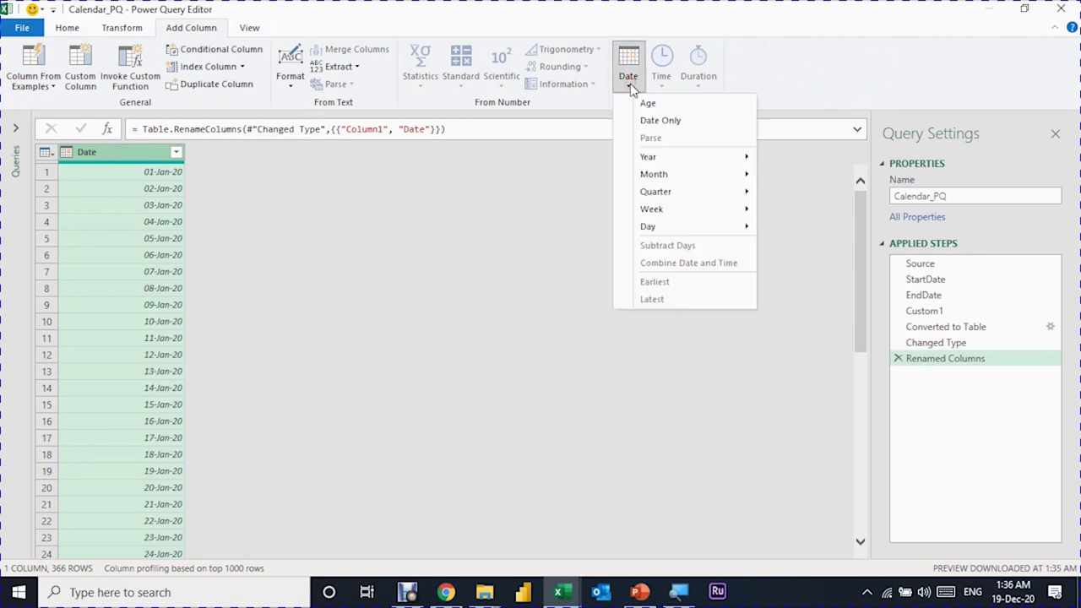
{"action": "left_click", "coordinate": [678, 227]}
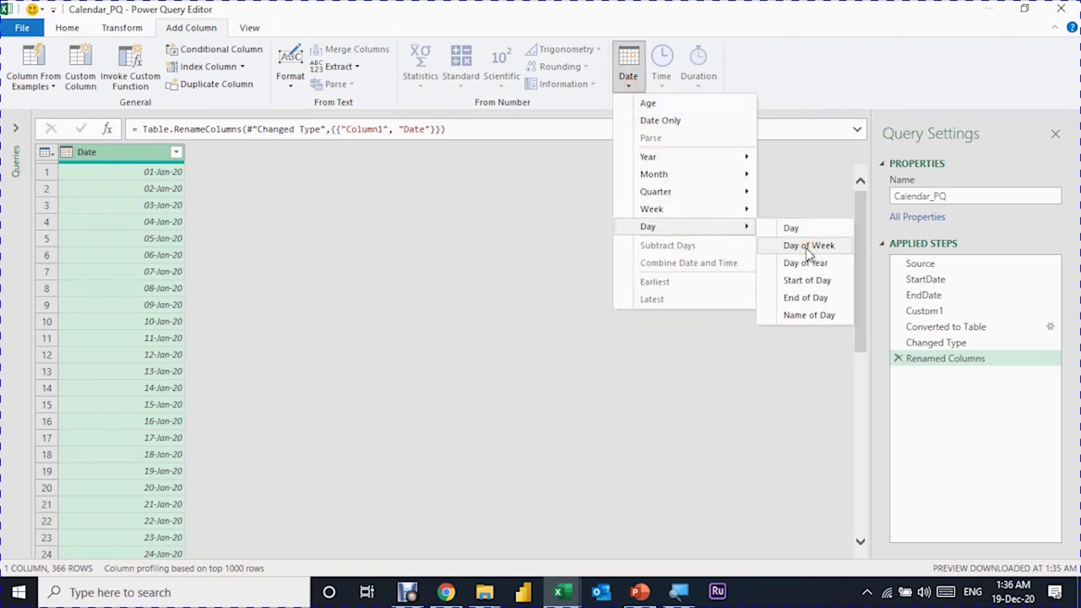
{"action": "left_click", "coordinate": [813, 317]}
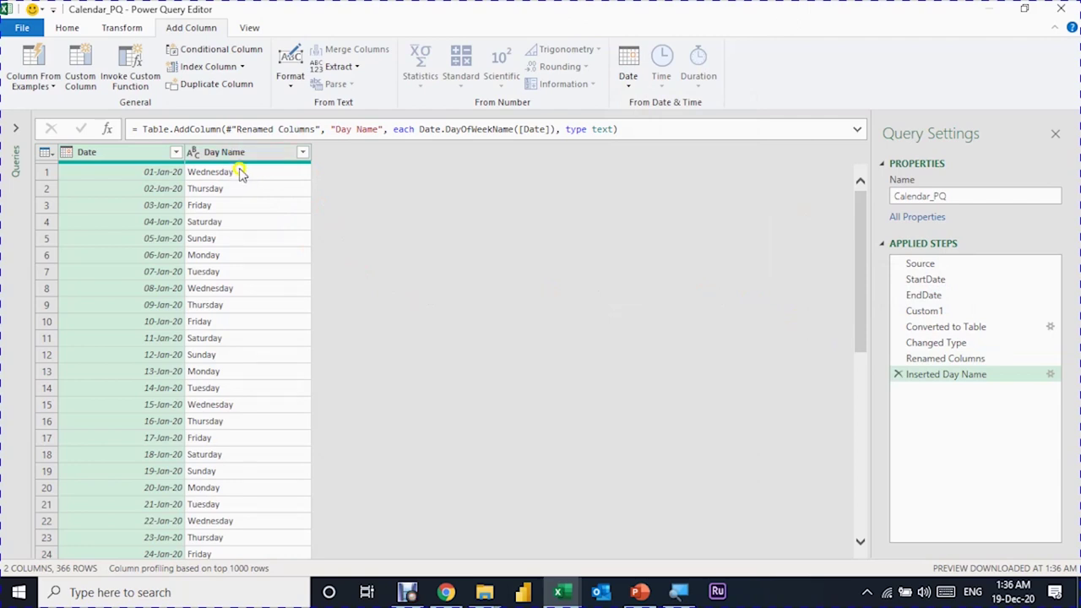
{"action": "left_click", "coordinate": [242, 152]}
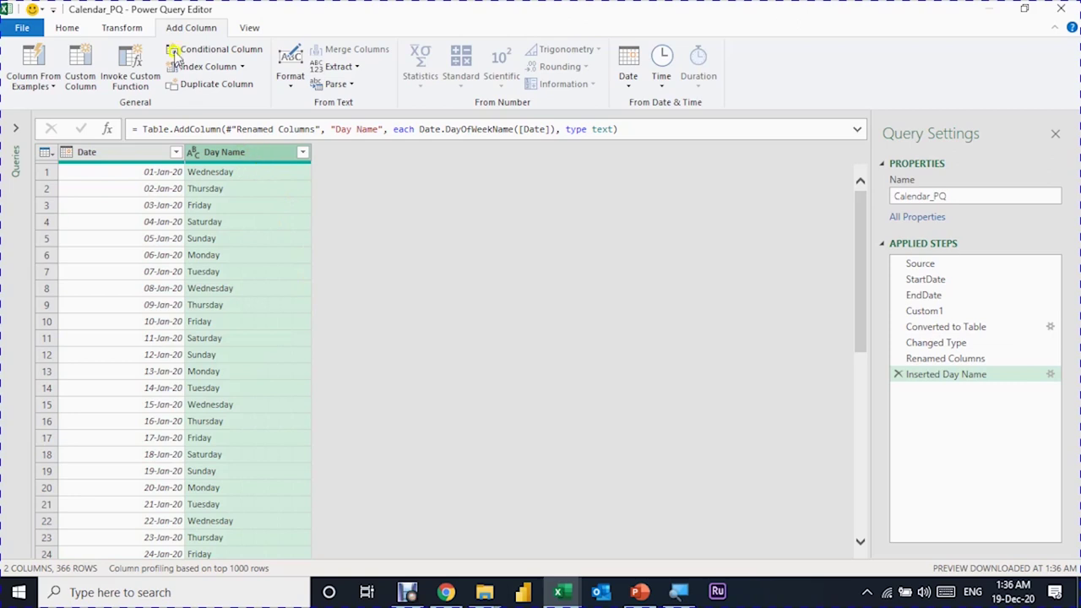
Extract the first 3 characters of Day Name, giving Wed, Thu, Fri
{"action": "left_click", "coordinate": [118, 28]}
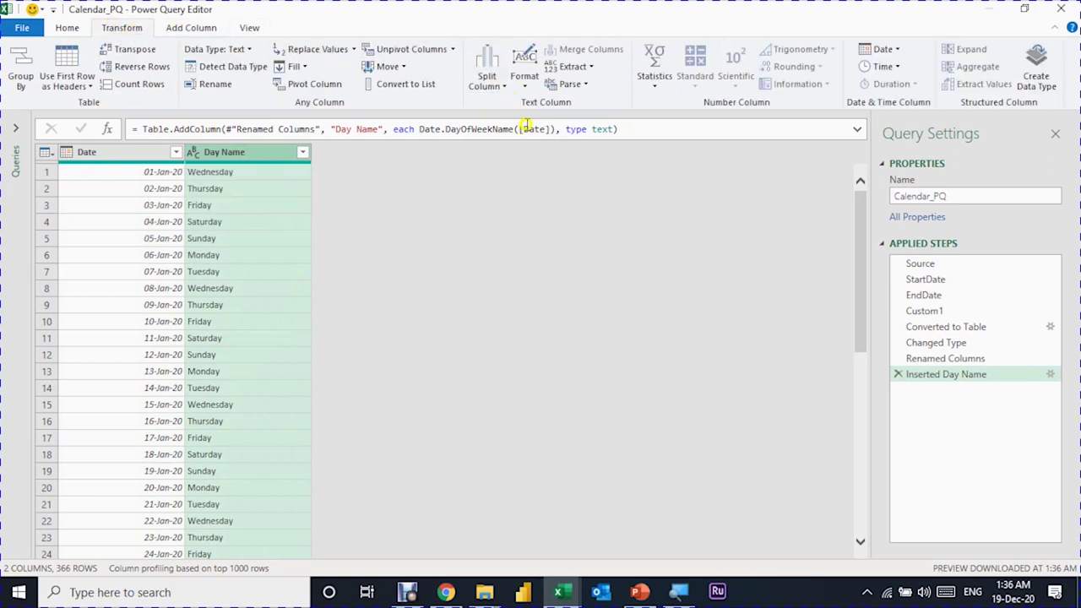
{"action": "left_click", "coordinate": [591, 68]}
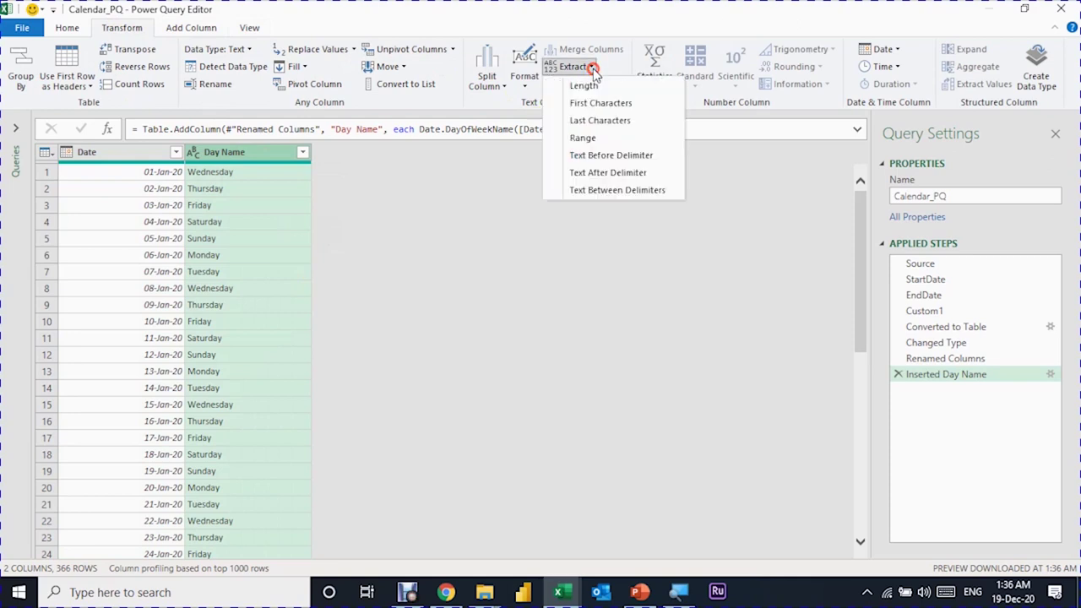
{"action": "left_click", "coordinate": [596, 105]}
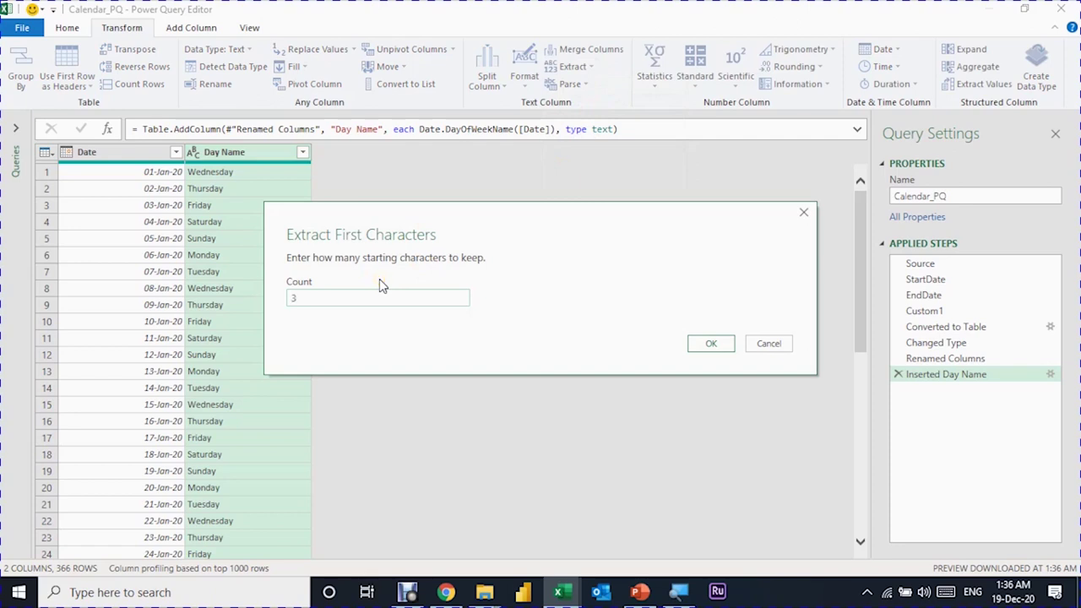
{"action": "left_click", "coordinate": [707, 343]}
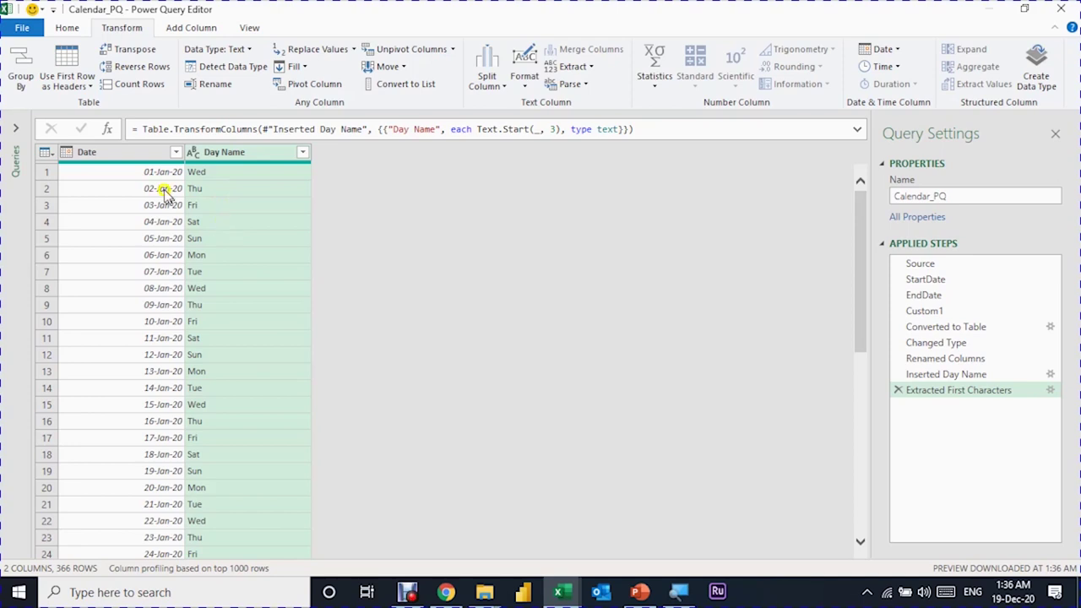
{"action": "left_click", "coordinate": [140, 154]}
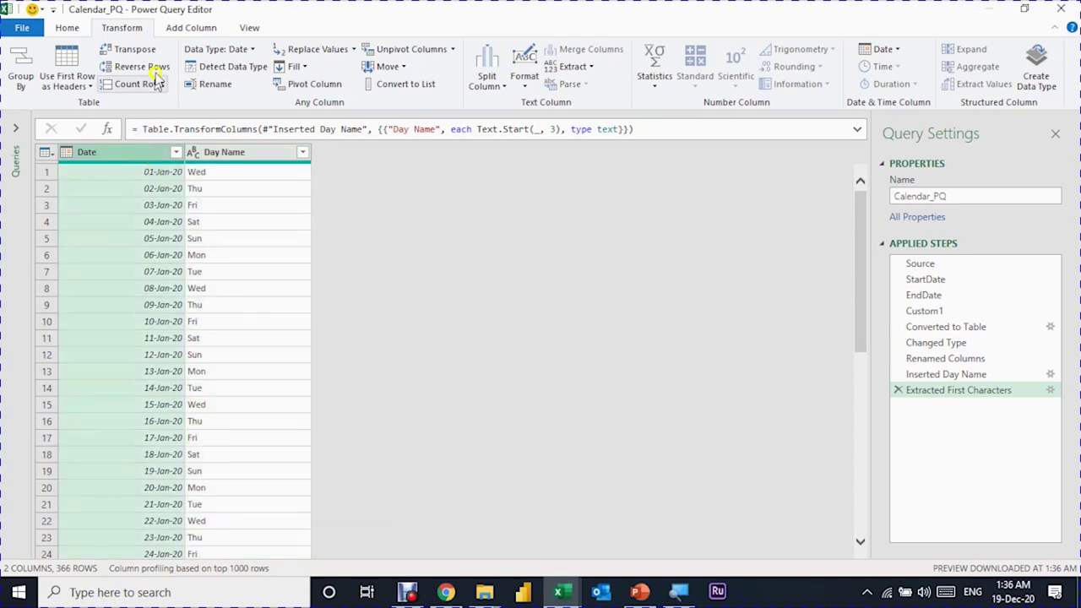
{"action": "left_click", "coordinate": [188, 29]}
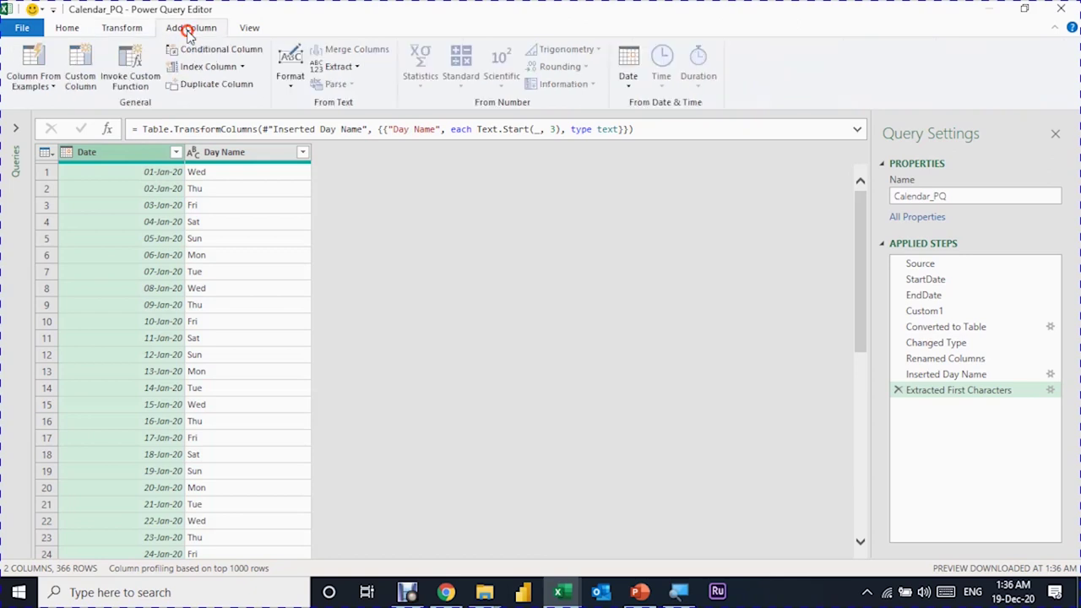
Add a Month column with each date's month number, such as 1
{"action": "left_click", "coordinate": [131, 31]}
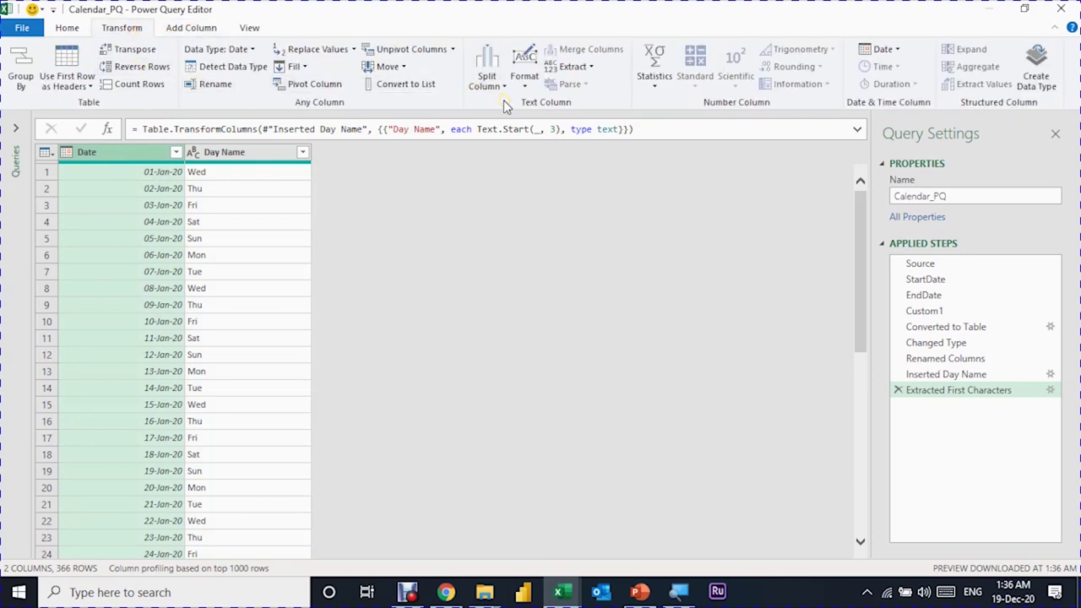
{"action": "left_click", "coordinate": [897, 49]}
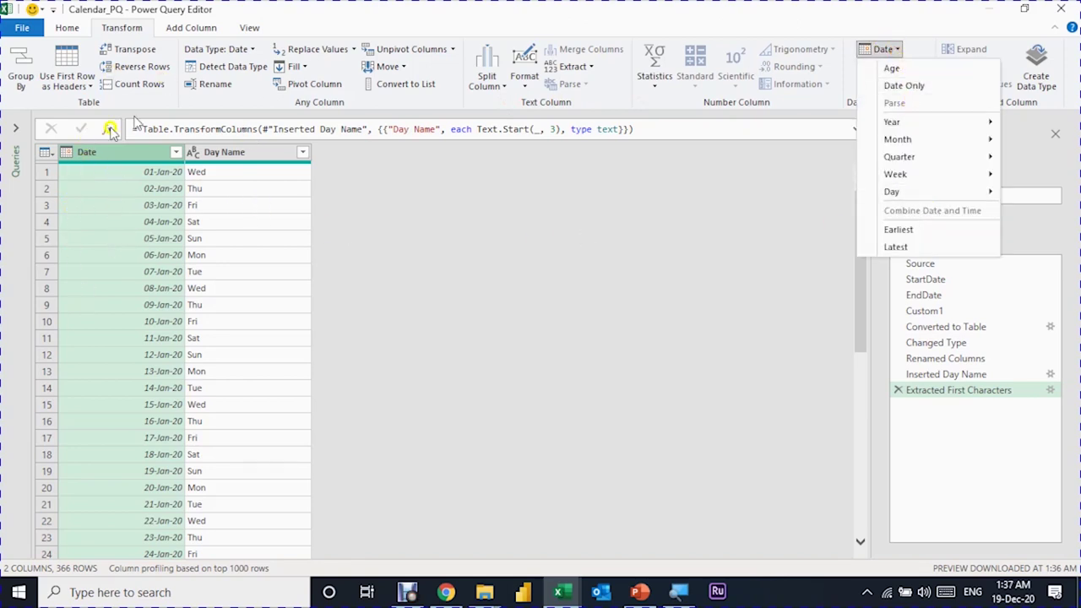
{"action": "left_click", "coordinate": [190, 28]}
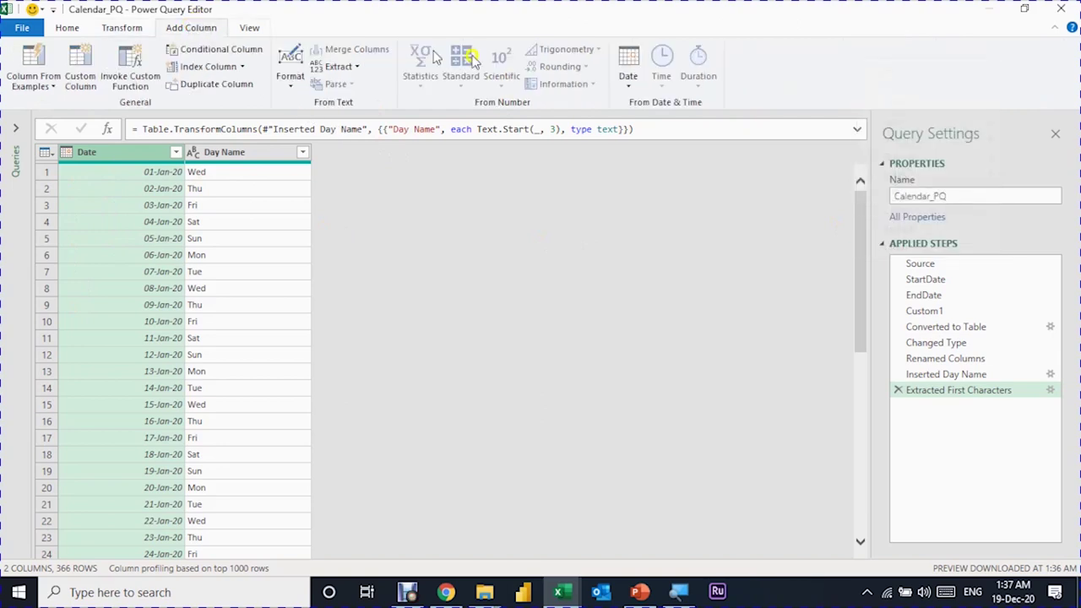
{"action": "left_click", "coordinate": [632, 89]}
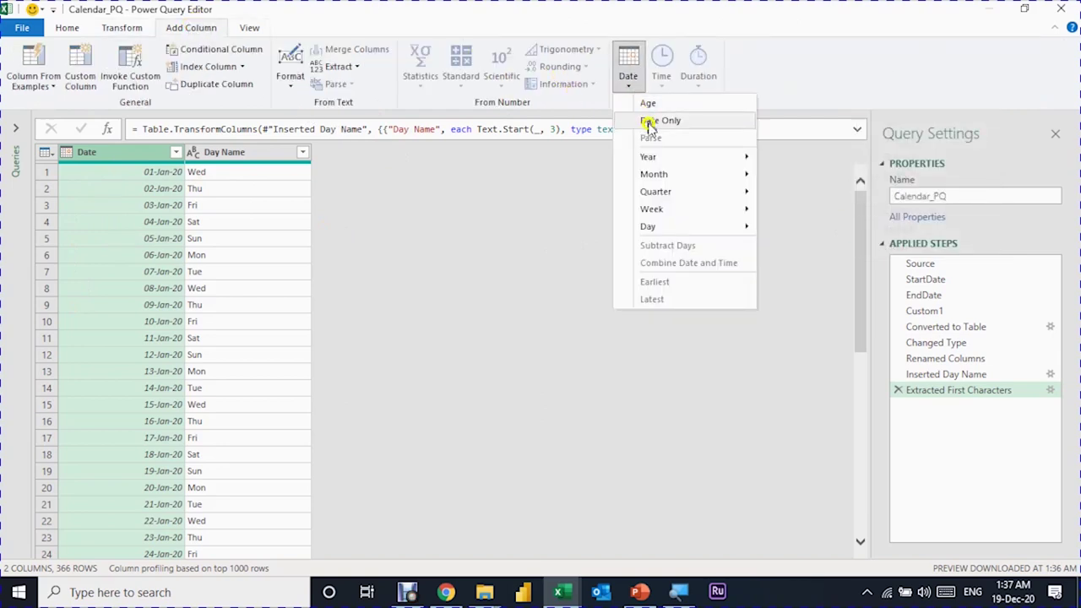
{"action": "mouse_move", "coordinate": [671, 174]}
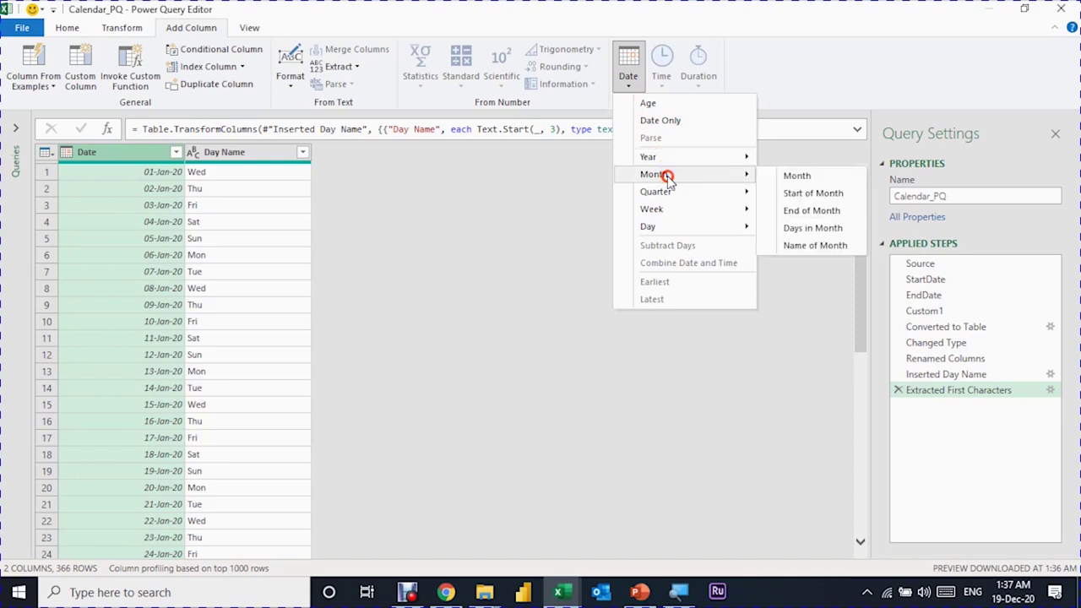
{"action": "left_click", "coordinate": [797, 176]}
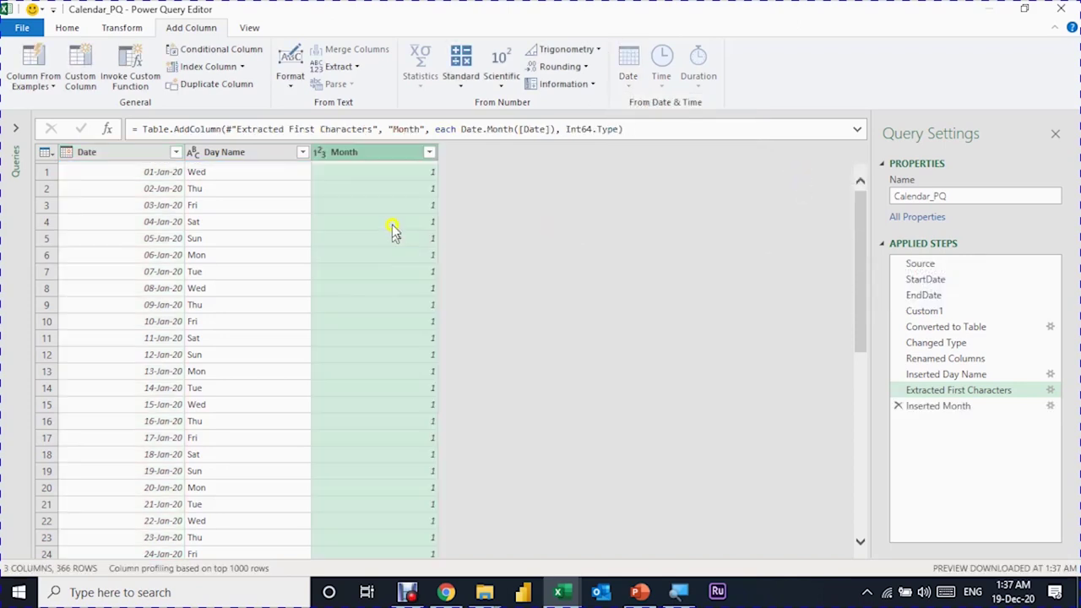
Add a Month Name column from Date, showing January for the first dates
{"action": "left_click", "coordinate": [195, 23]}
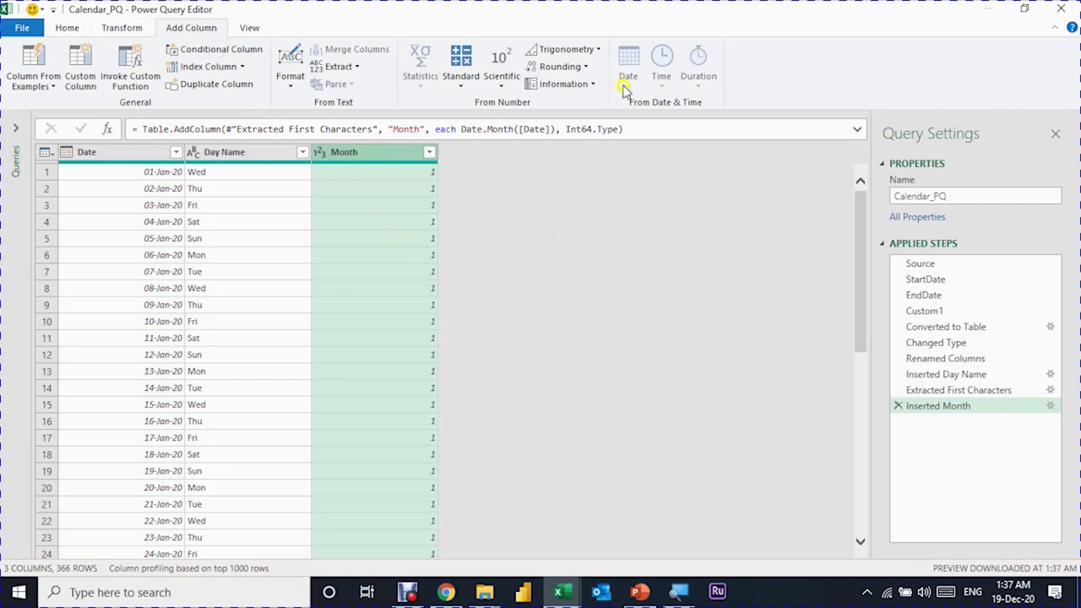
{"action": "left_click", "coordinate": [157, 152]}
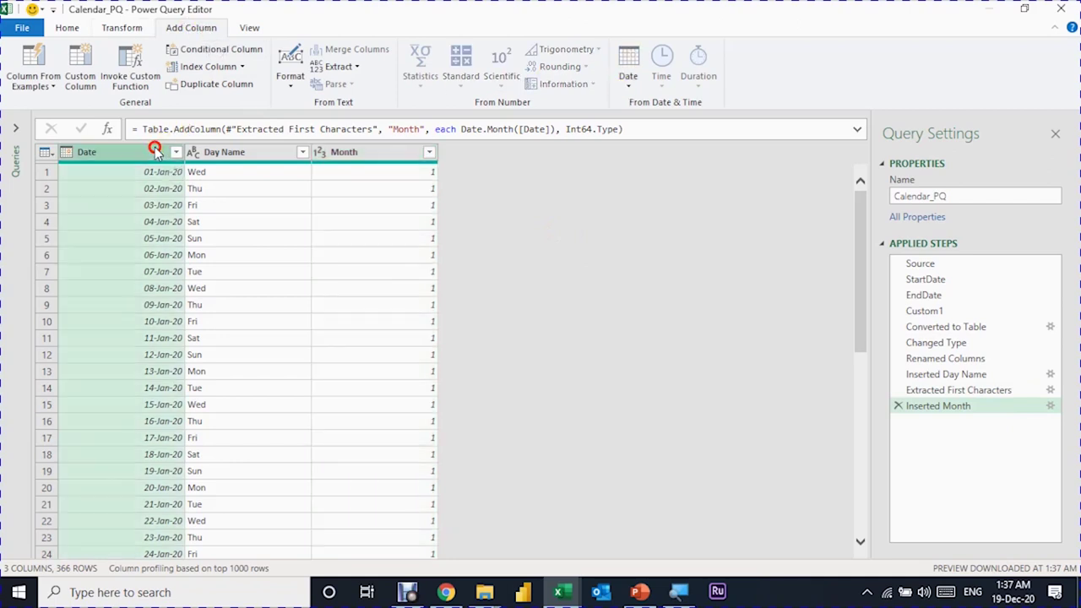
{"action": "left_click", "coordinate": [624, 84]}
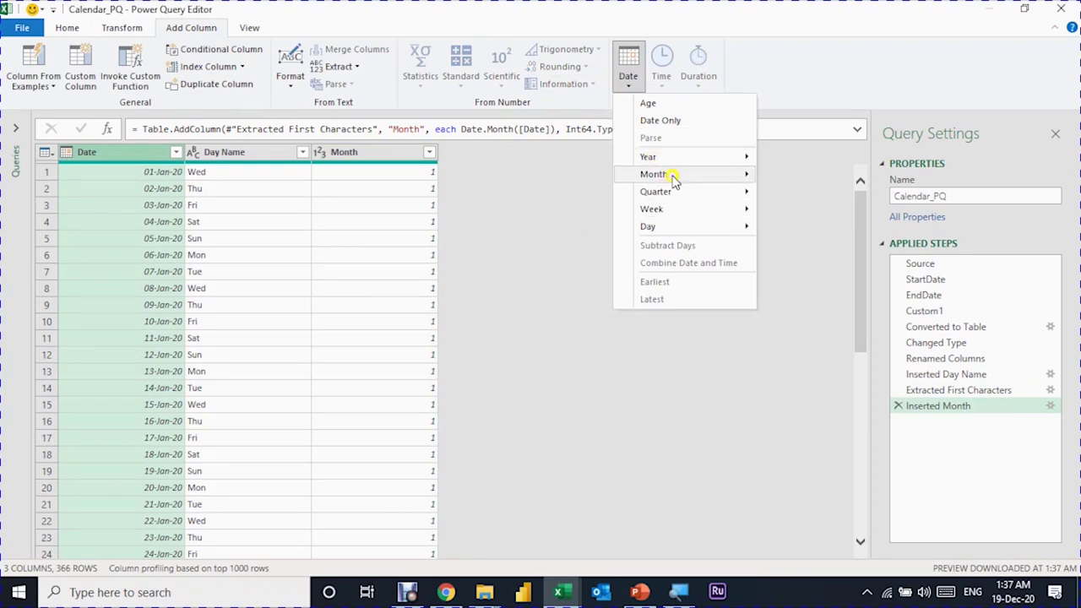
{"action": "left_click", "coordinate": [672, 175]}
{"action": "left_click", "coordinate": [798, 245]}
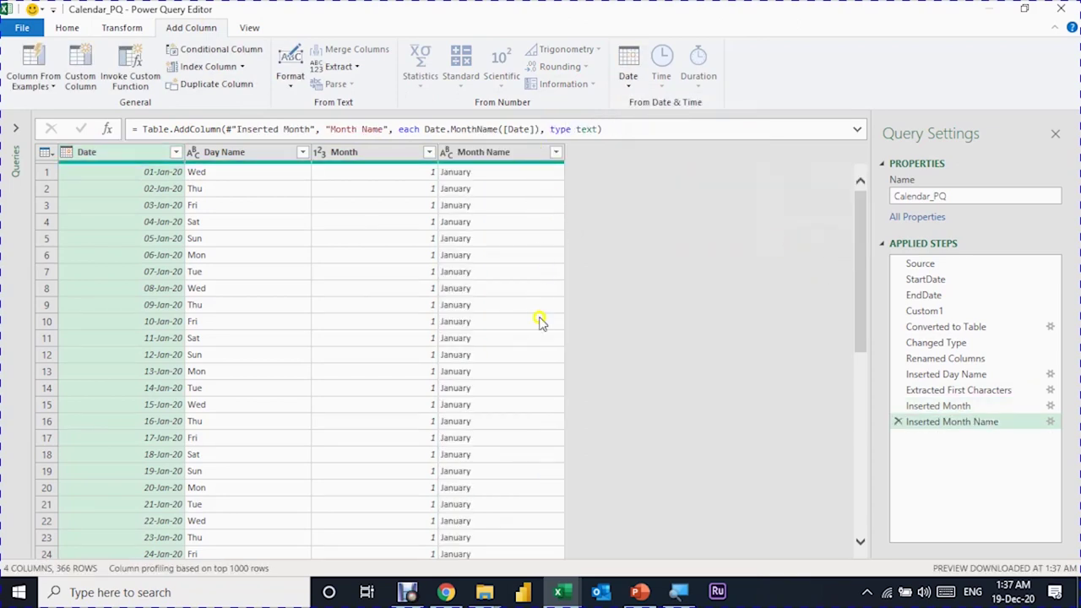
{"action": "left_click", "coordinate": [496, 152]}
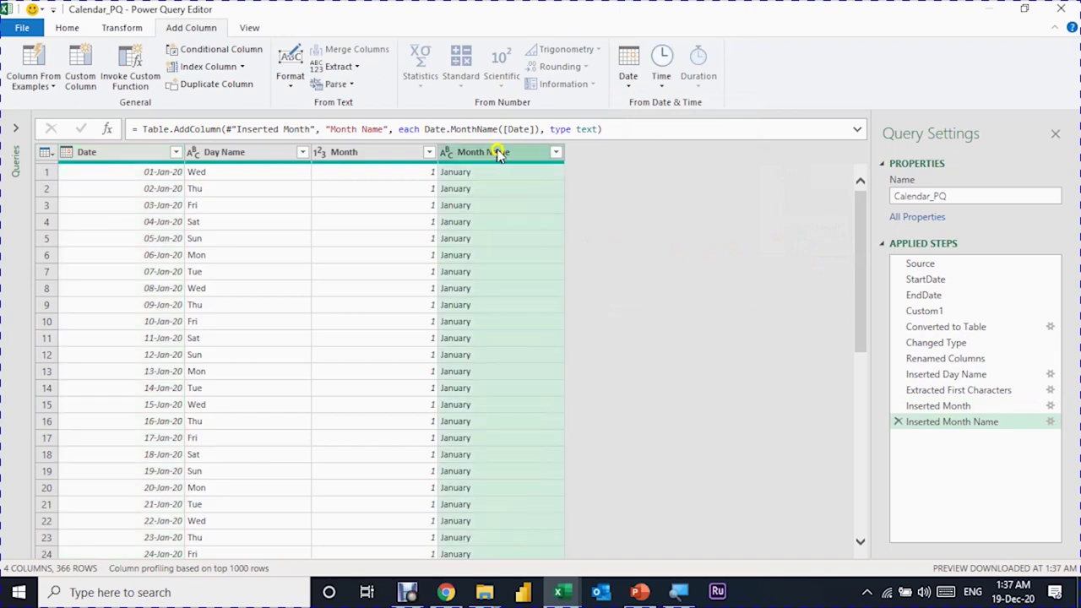
Extract the first 3 characters of Month Name, turning January into Jan
{"action": "left_click", "coordinate": [122, 28]}
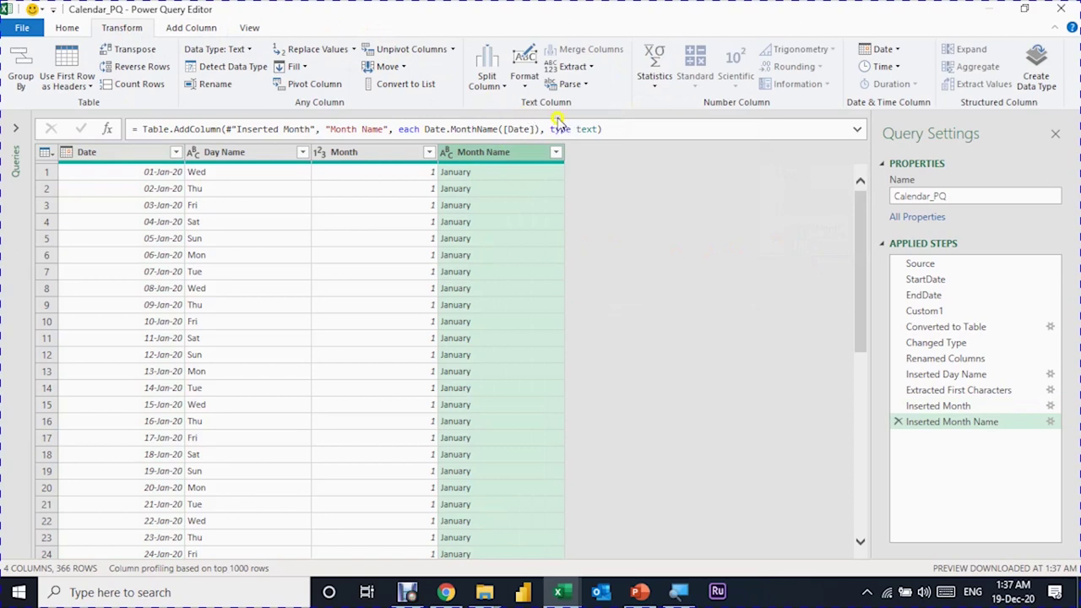
{"action": "left_click", "coordinate": [573, 68]}
{"action": "left_click", "coordinate": [586, 100]}
{"action": "type", "text": "3"}
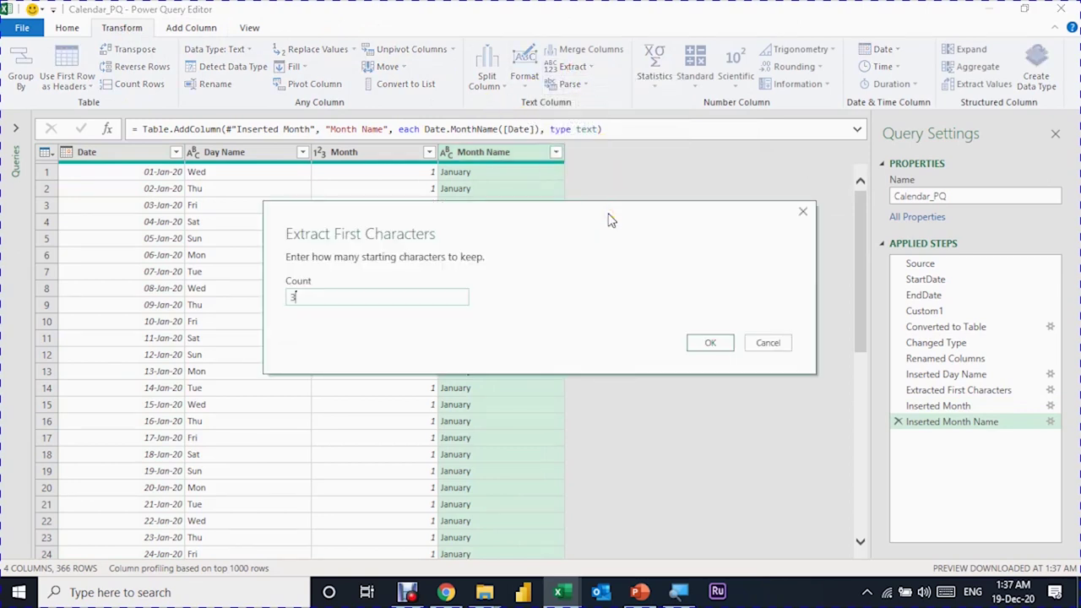
{"action": "left_click", "coordinate": [710, 342]}
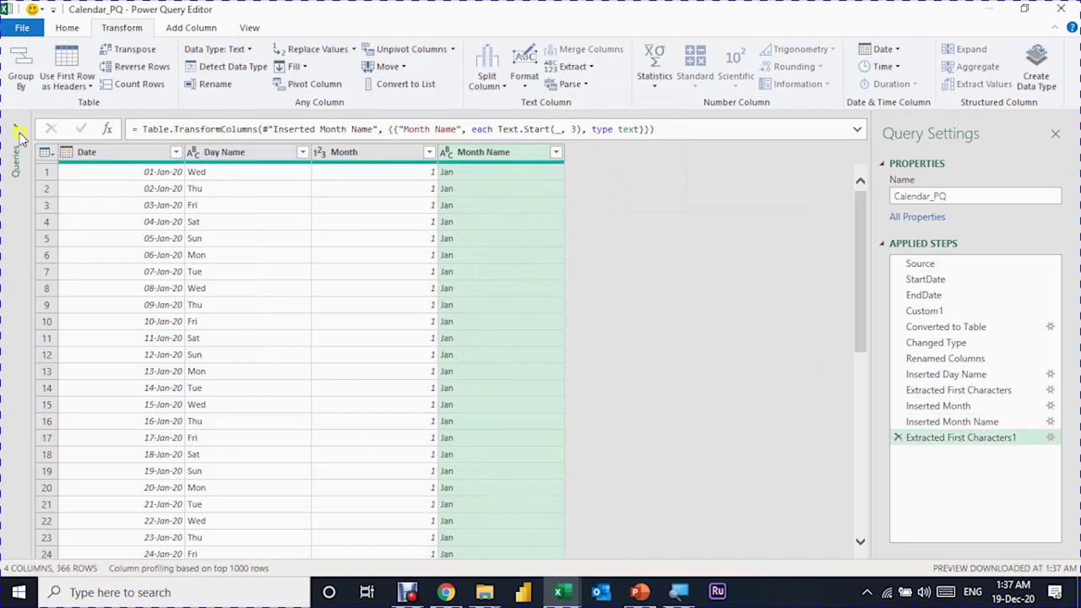
{"action": "left_click", "coordinate": [121, 155]}
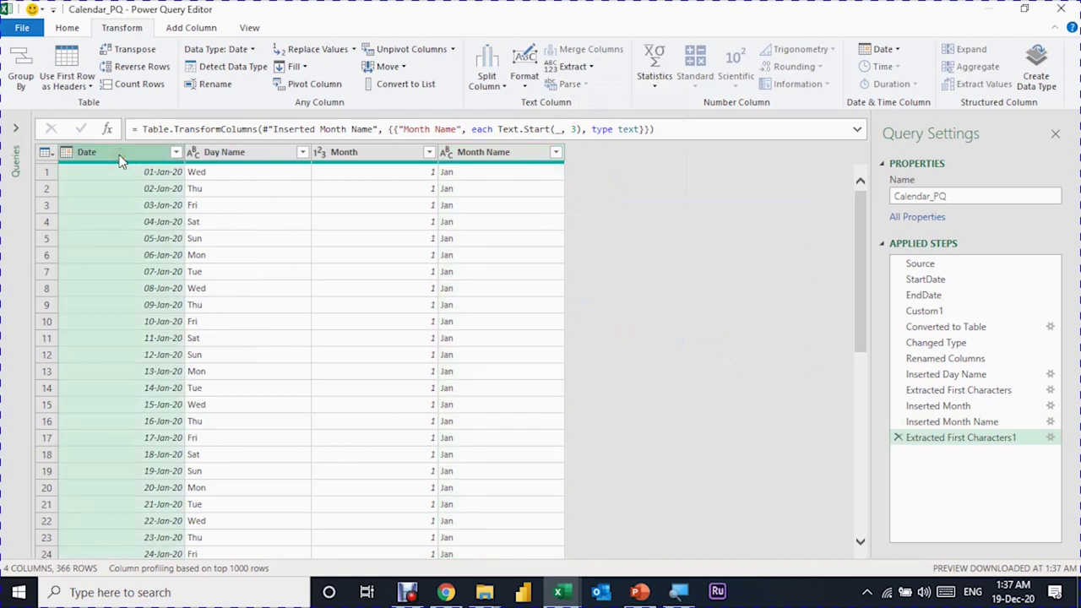
{"action": "left_click", "coordinate": [191, 27]}
Add a Quarter column derived from the Date column
{"action": "left_click", "coordinate": [628, 68]}
{"action": "left_click", "coordinate": [666, 186]}
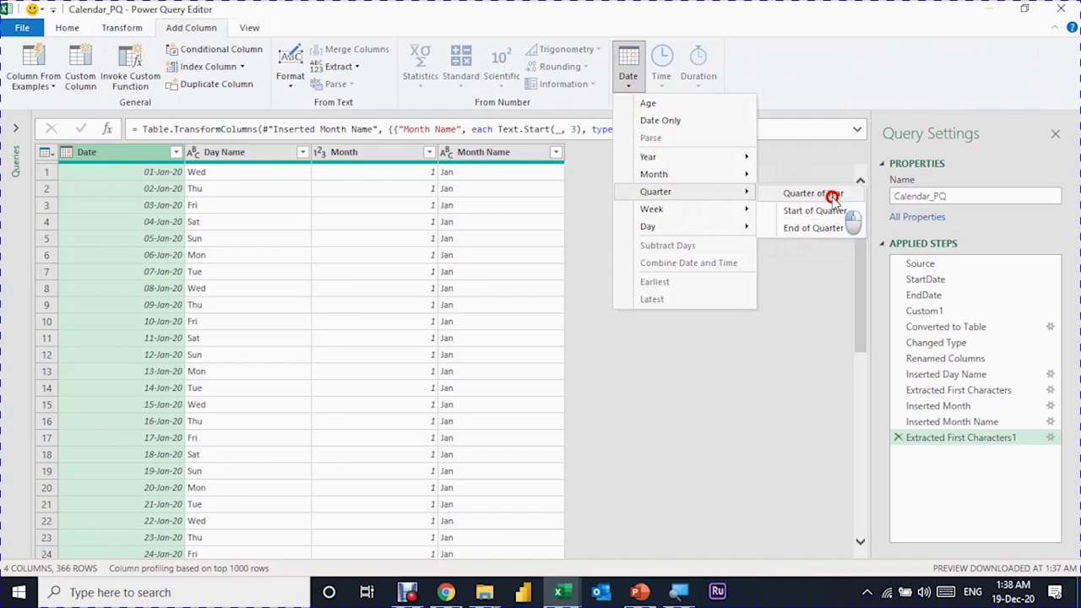
{"action": "left_click", "coordinate": [830, 196]}
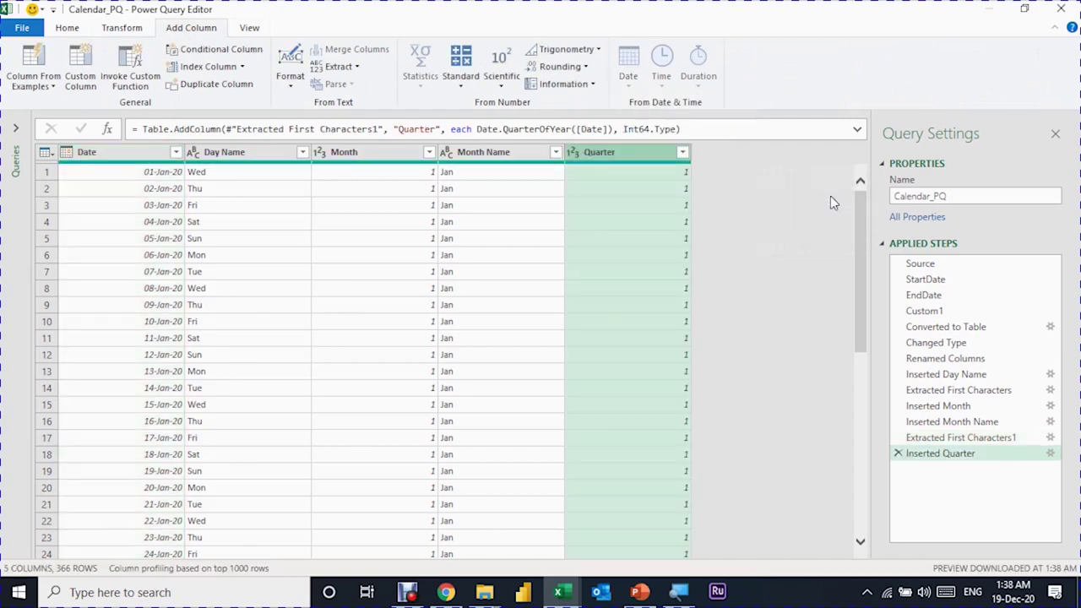
Change the Quarter column's data type to Text
{"action": "left_click", "coordinate": [623, 162]}
{"action": "left_click", "coordinate": [575, 152]}
{"action": "left_click", "coordinate": [635, 335]}
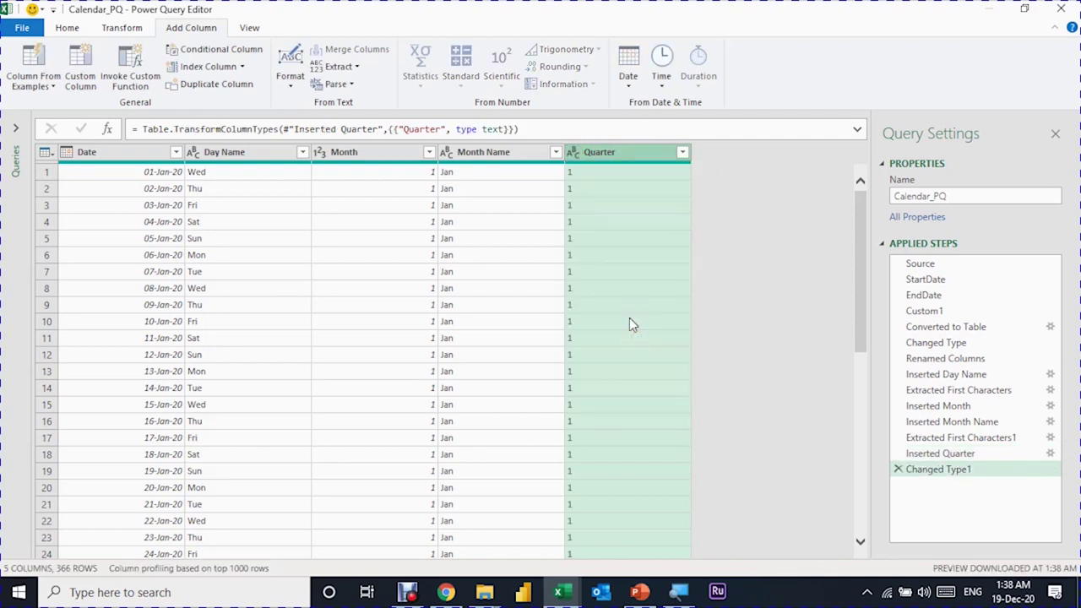
Create a custom column named Q_Name with the formula "Q-"&[Quarter]
{"action": "left_click", "coordinate": [80, 63]}
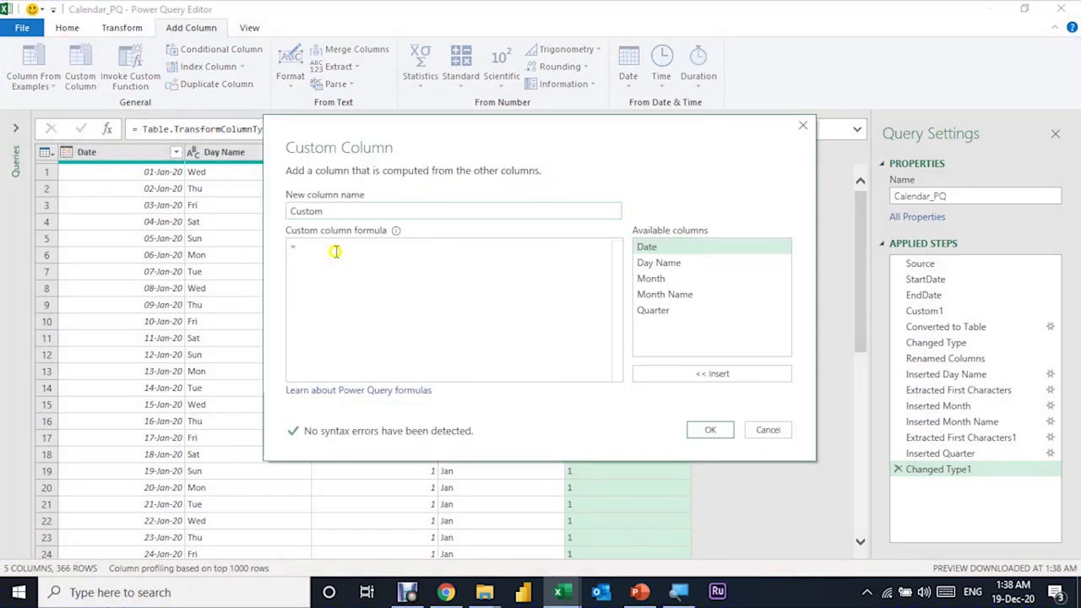
{"action": "type", "text": "\"\""}
{"action": "type", "text": "Q-"}
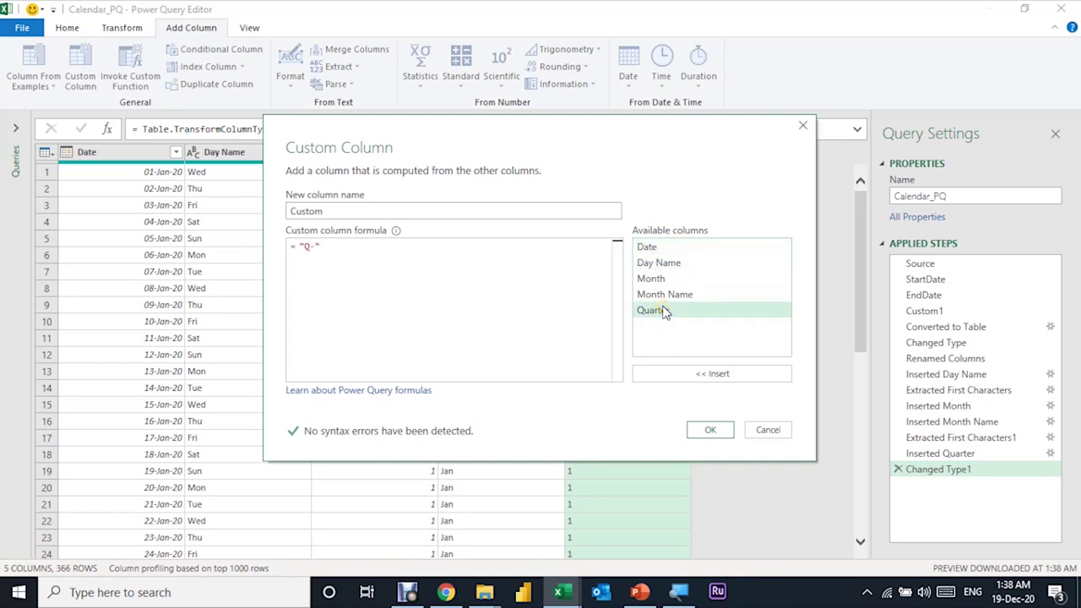
{"action": "type", "text": "&"}
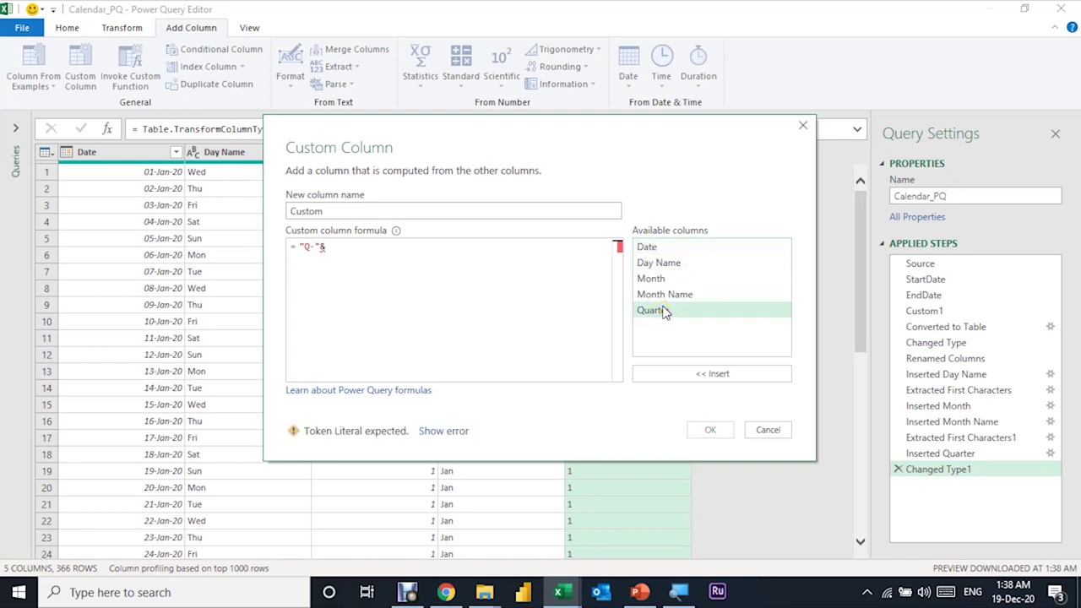
{"action": "double_click", "coordinate": [683, 314]}
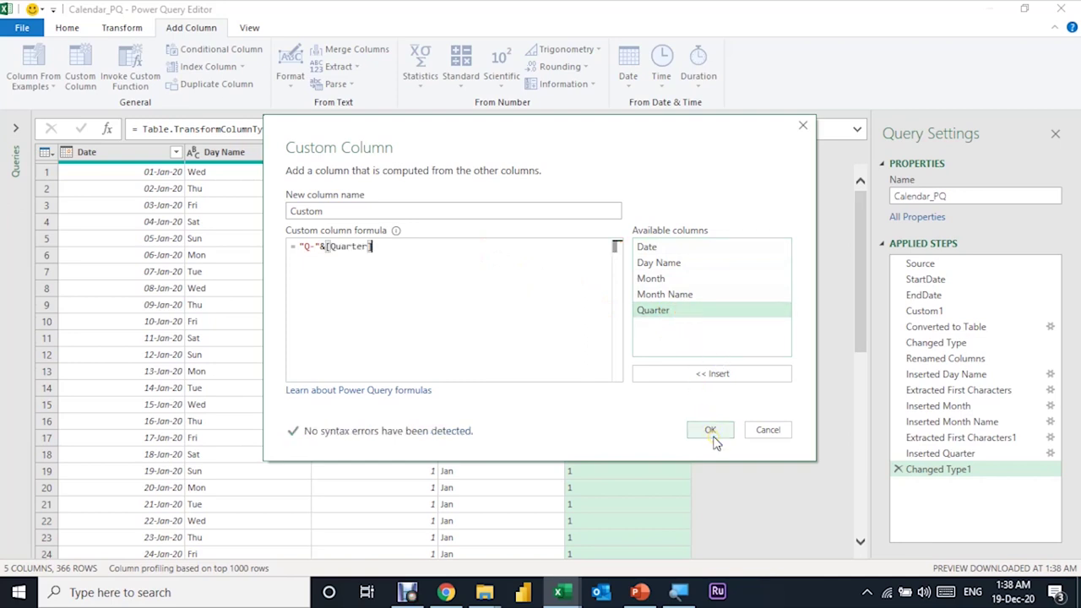
{"action": "left_click_drag", "start_coordinate": [358, 211], "coordinate": [291, 211]}
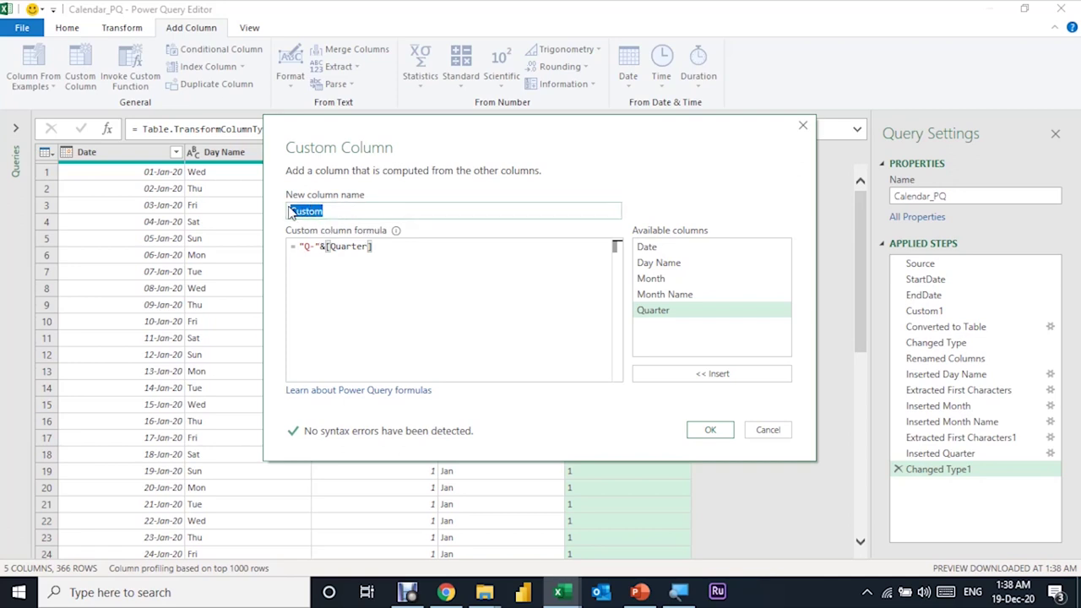
{"action": "key", "text": "BackSpace"}
{"action": "type", "text": "Q_Name"}
{"action": "left_click", "coordinate": [710, 430]}
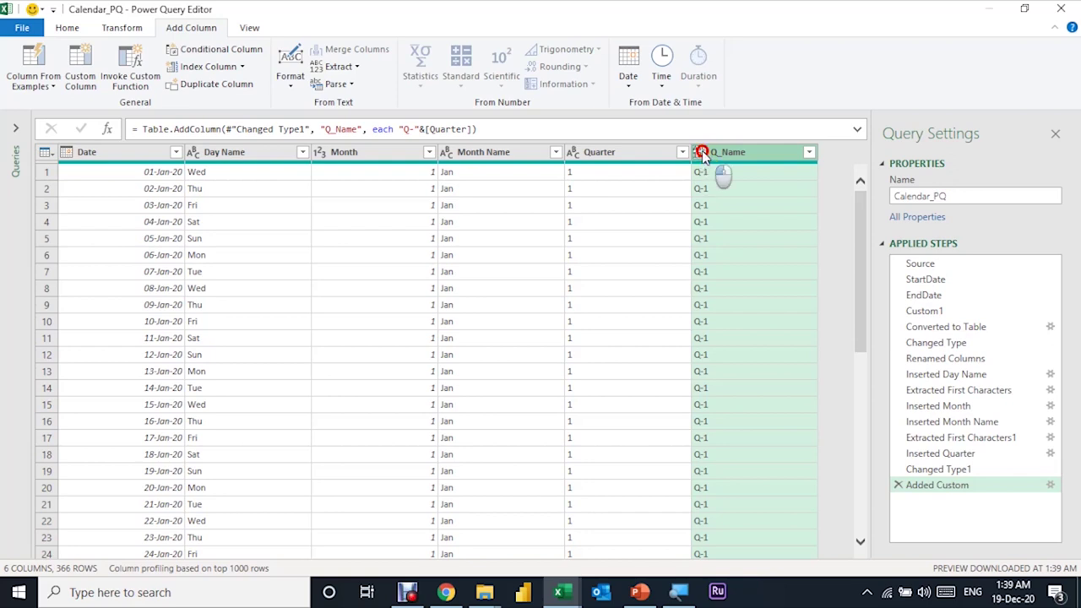
Set Q_Name's type to Text and remove the original Quarter column
{"action": "left_click", "coordinate": [701, 153]}
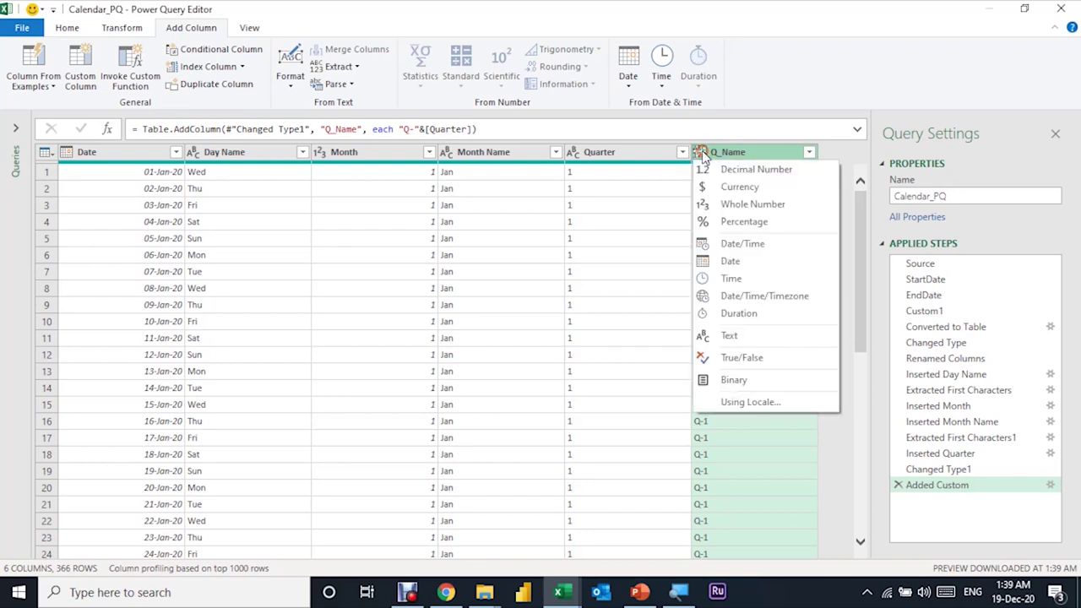
{"action": "left_click", "coordinate": [741, 335]}
{"action": "left_click", "coordinate": [609, 157]}
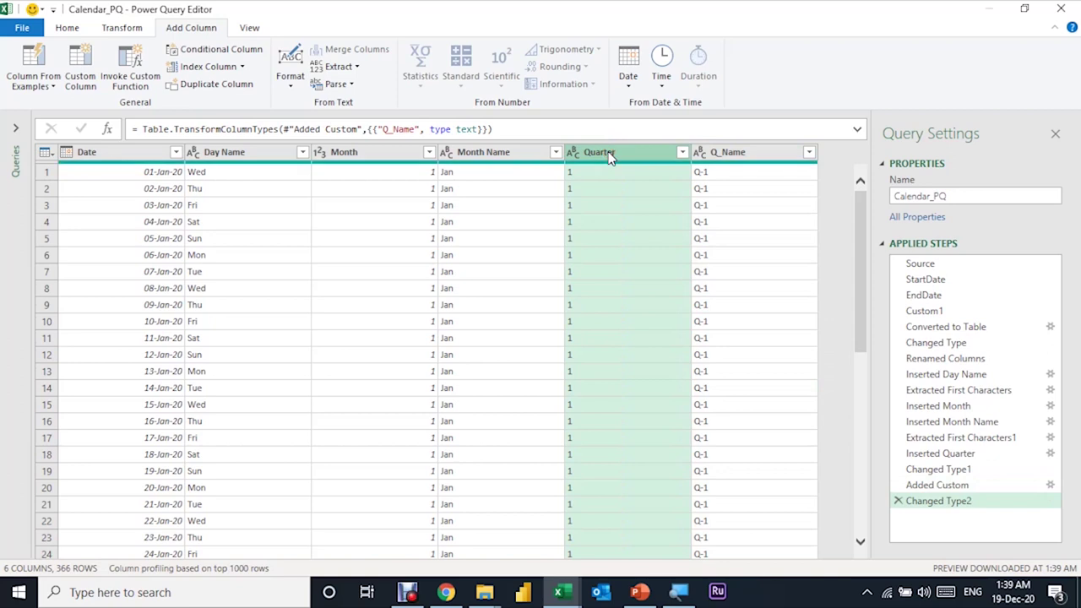
{"action": "right_click", "coordinate": [609, 154]}
{"action": "left_click", "coordinate": [650, 179]}
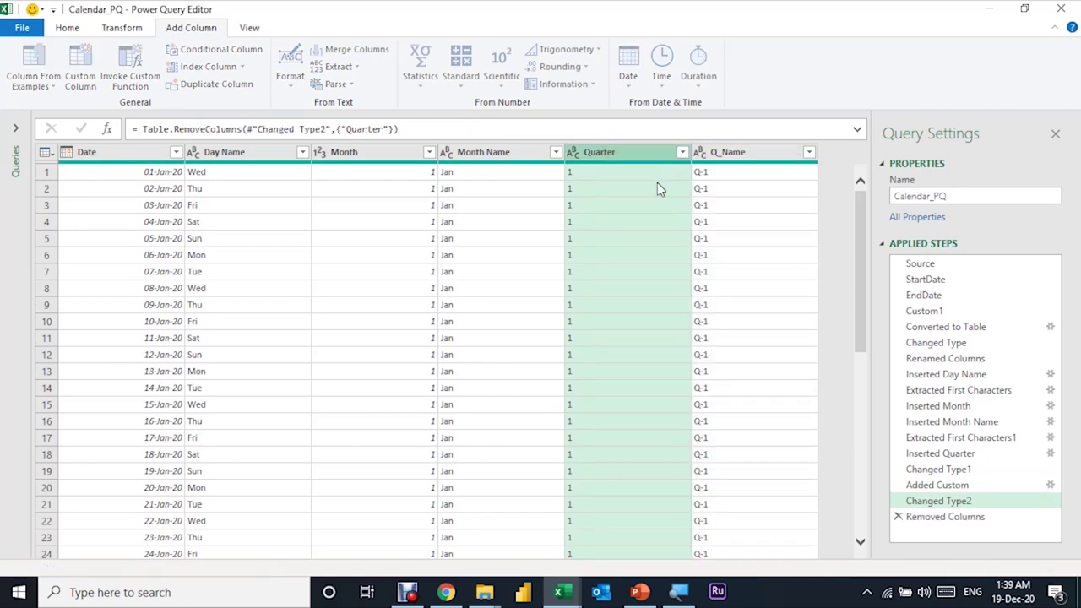
{"action": "left_click", "coordinate": [144, 155]}
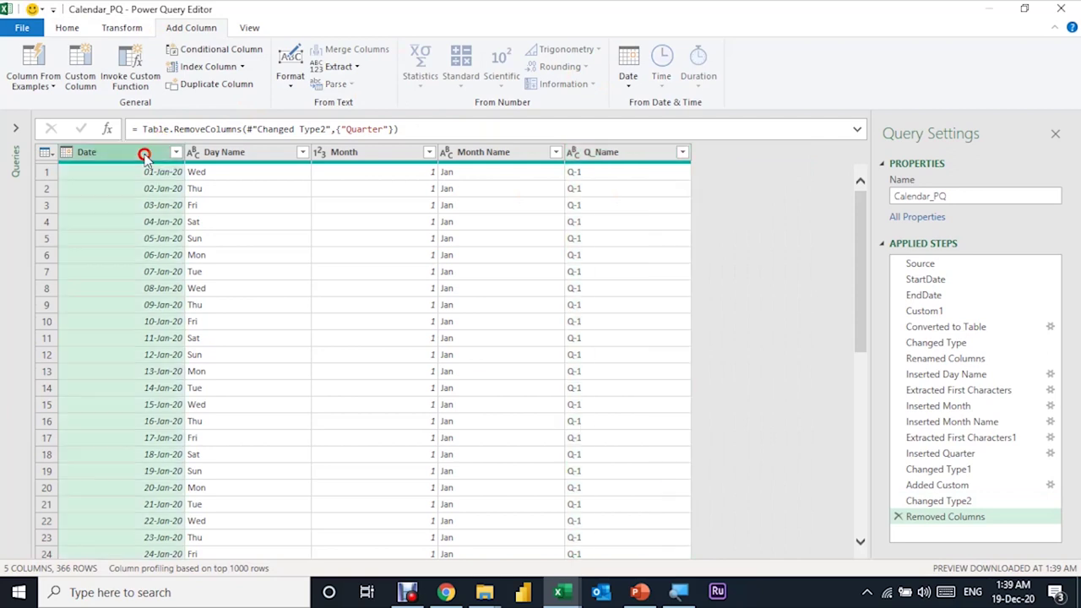
Add a Year column from the selected Date column, showing 2020
{"action": "left_click", "coordinate": [629, 85]}
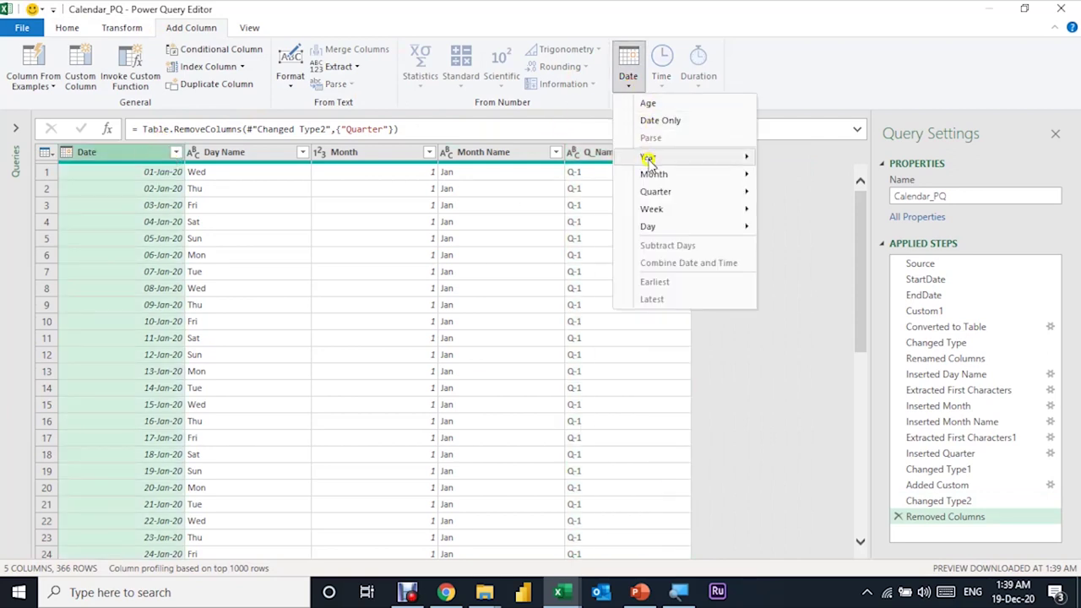
{"action": "mouse_move", "coordinate": [648, 157]}
{"action": "left_click", "coordinate": [791, 160]}
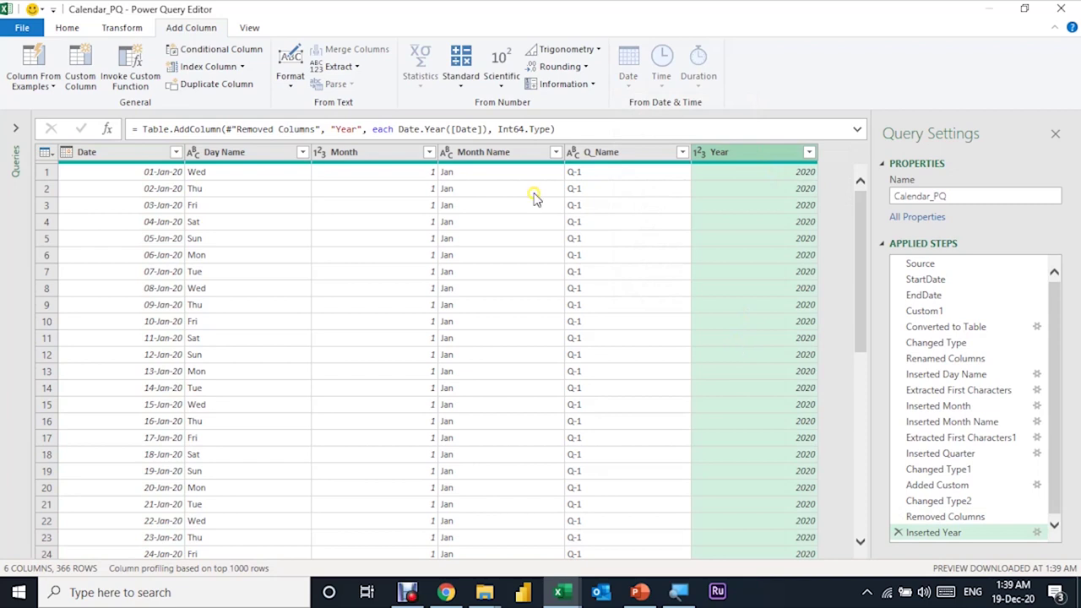
Close & Load Calendar_PQ as a table at cell F3 on the existing PowerQuery sheet
{"action": "left_click", "coordinate": [67, 28]}
{"action": "left_click", "coordinate": [23, 83]}
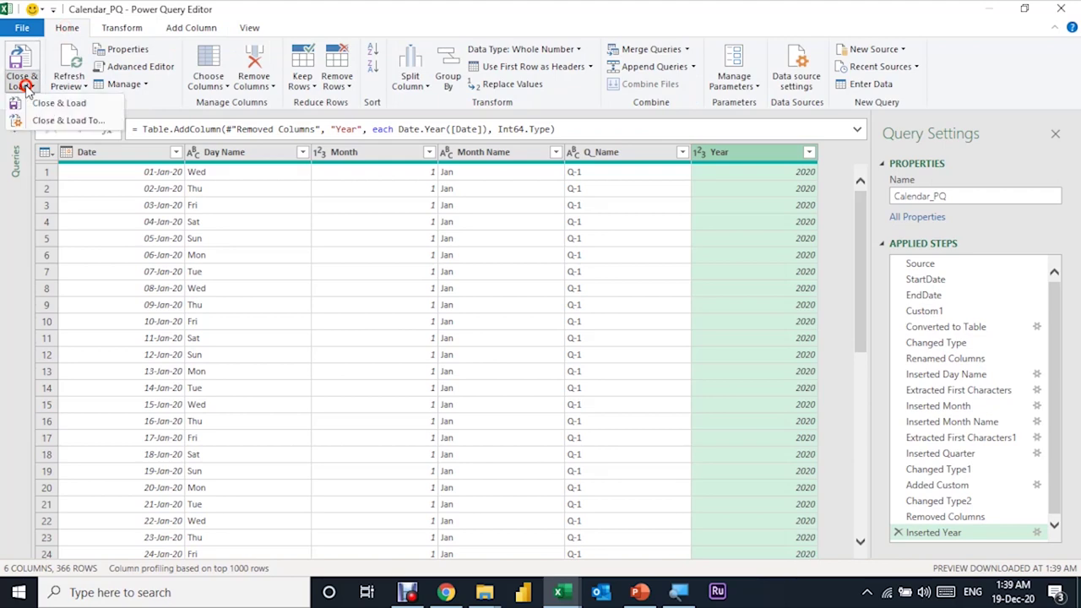
{"action": "left_click", "coordinate": [44, 121]}
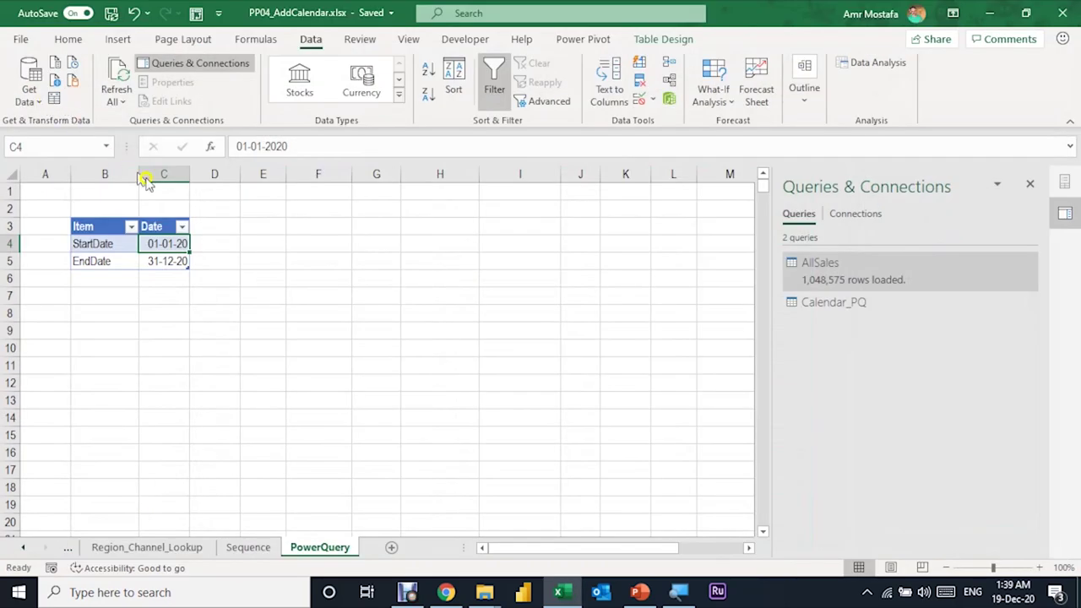
{"action": "left_click_drag", "start_coordinate": [531, 203], "coordinate": [569, 184]}
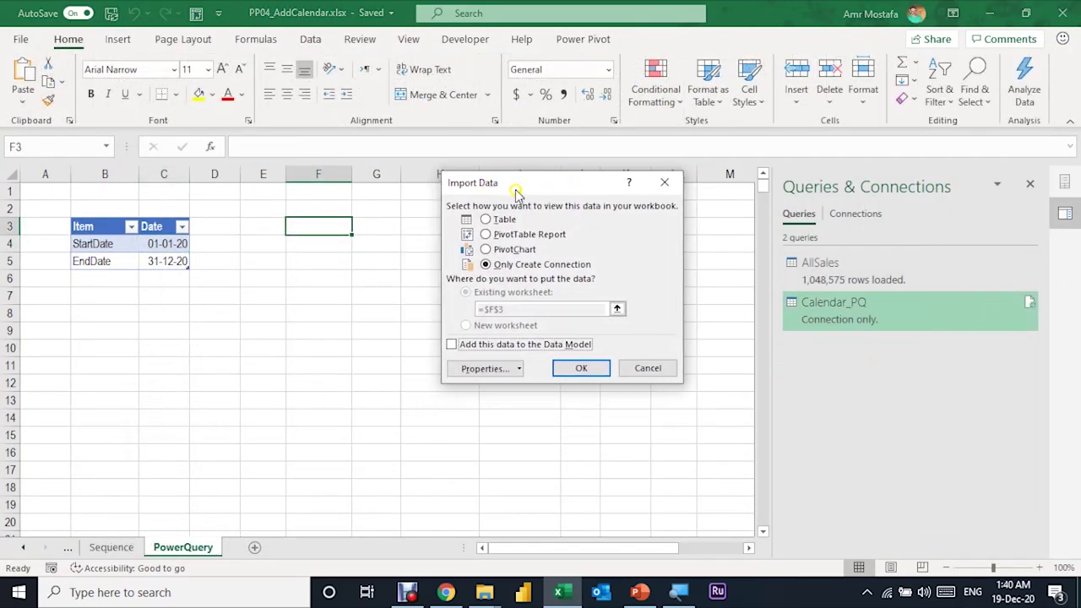
{"action": "left_click", "coordinate": [486, 219]}
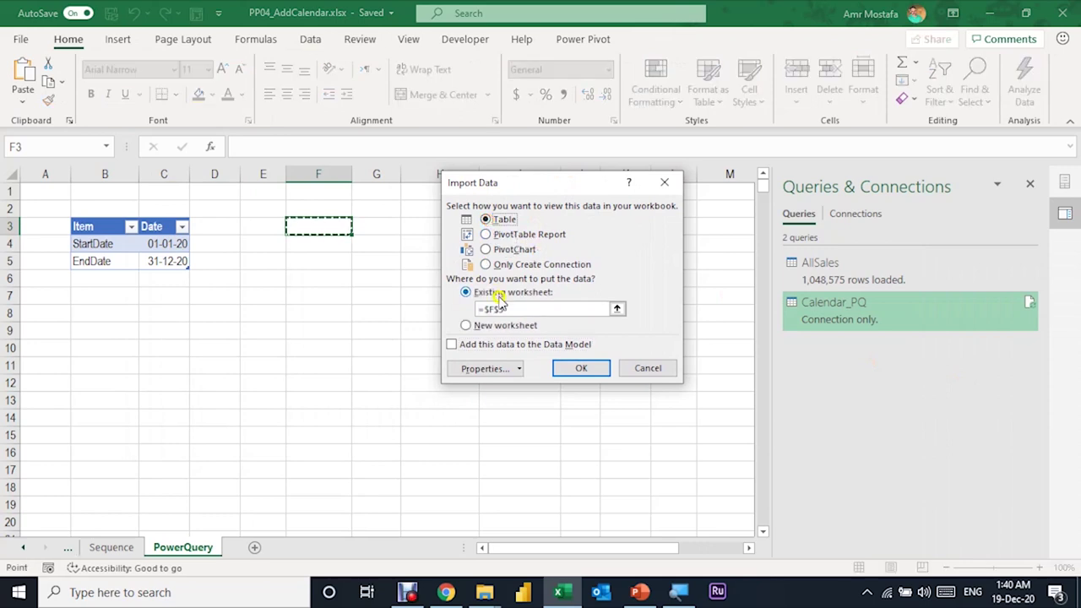
{"action": "left_click", "coordinate": [579, 367]}
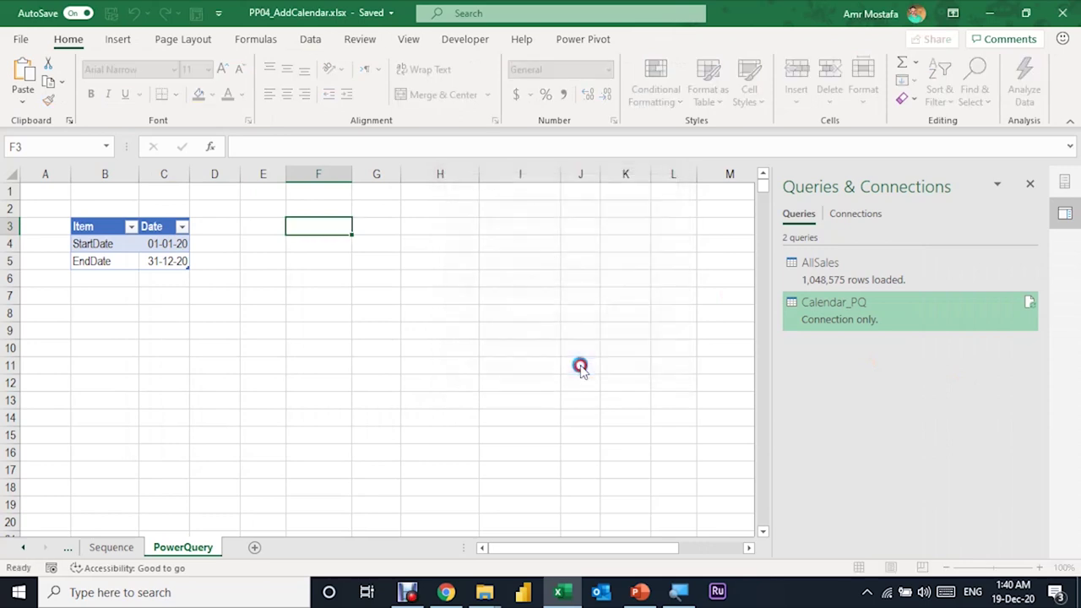
{"action": "left_click", "coordinate": [356, 284]}
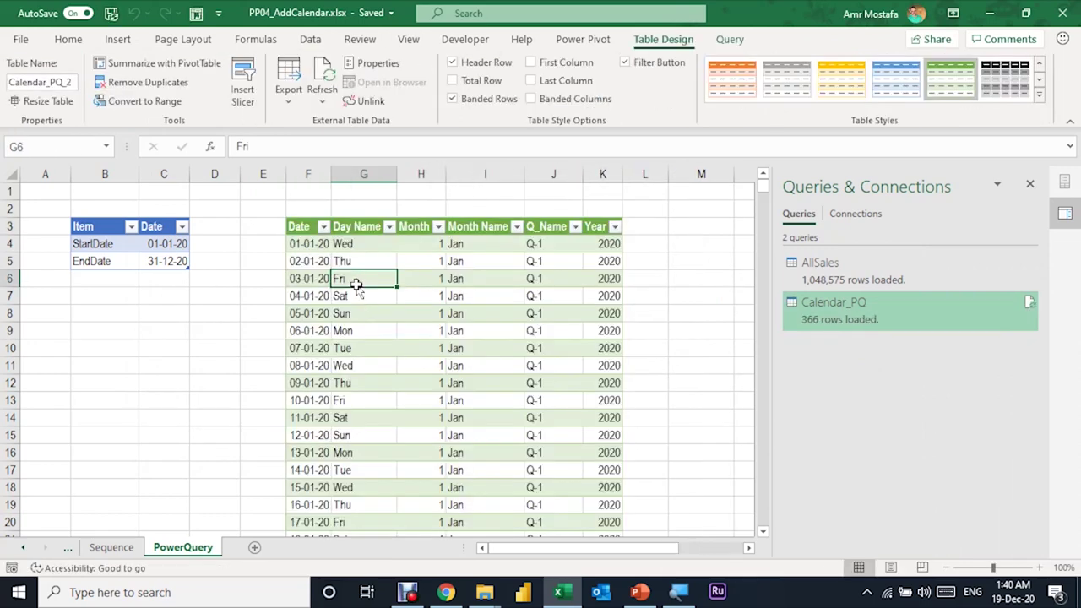
Change the StartDate in C4 to 01-01-2019
{"action": "left_click", "coordinate": [152, 227]}
{"action": "left_click", "coordinate": [164, 246]}
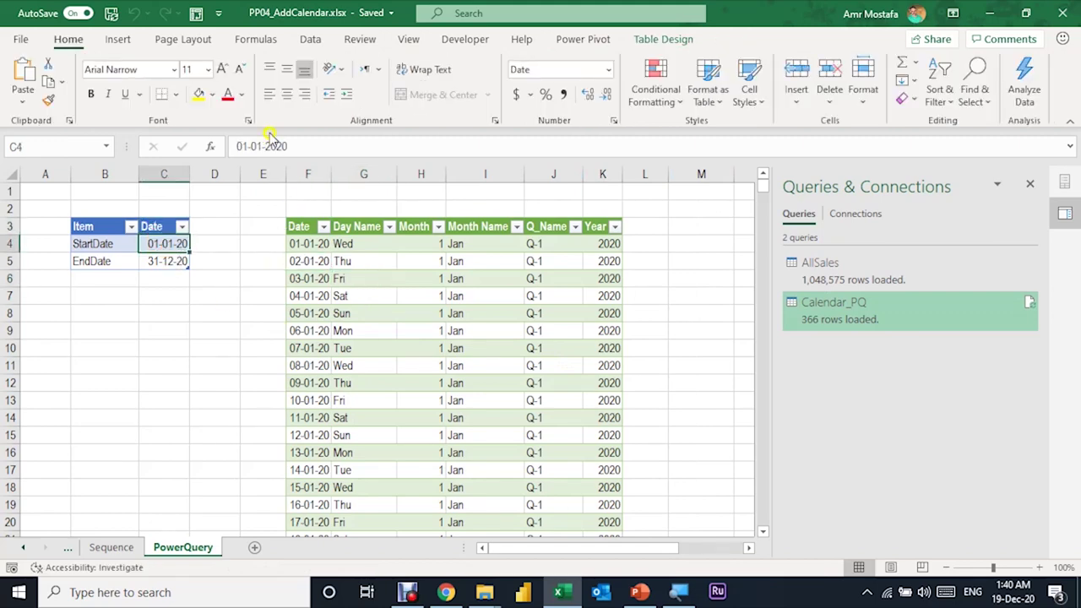
{"action": "left_click_drag", "start_coordinate": [276, 146], "coordinate": [297, 148]}
{"action": "type", "text": "1"}
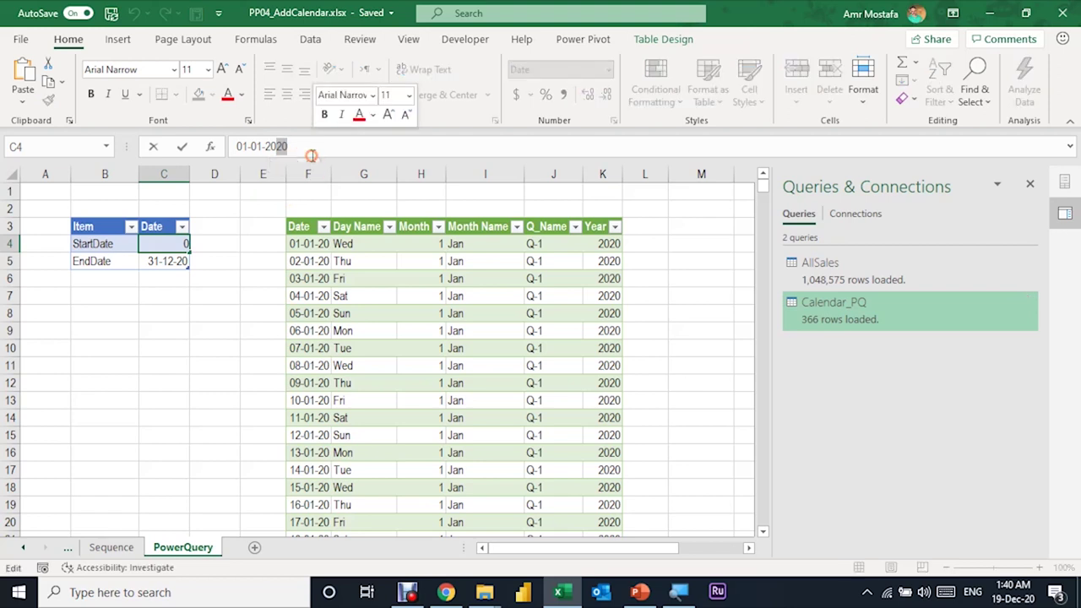
{"action": "type", "text": "9"}
{"action": "key", "text": "Return"}
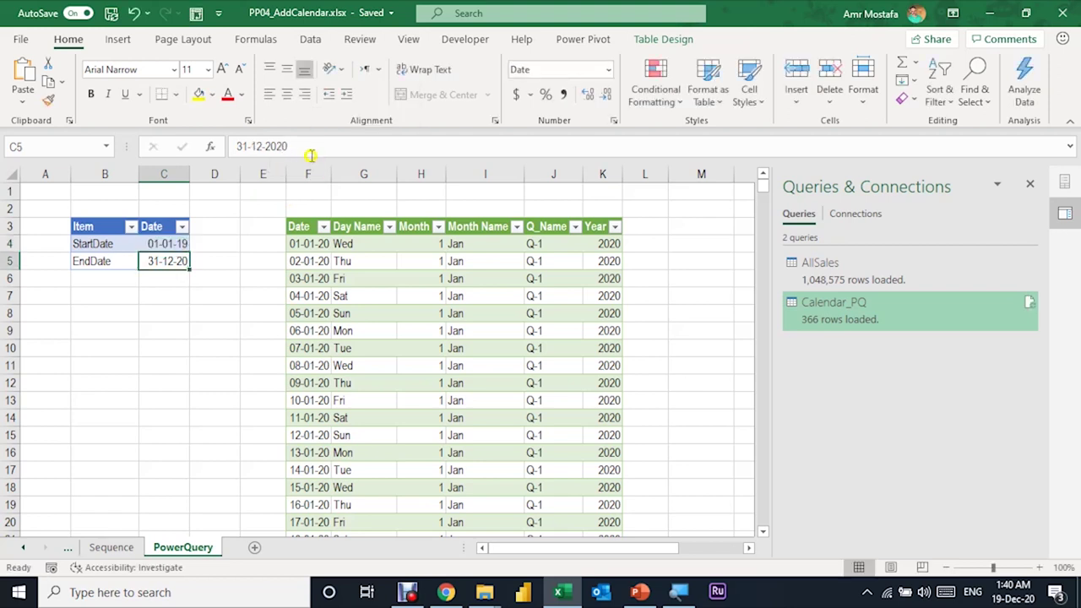
Refresh the calendar table so it starts at 01-01-19 with 731 rows
{"action": "right_click", "coordinate": [359, 281]}
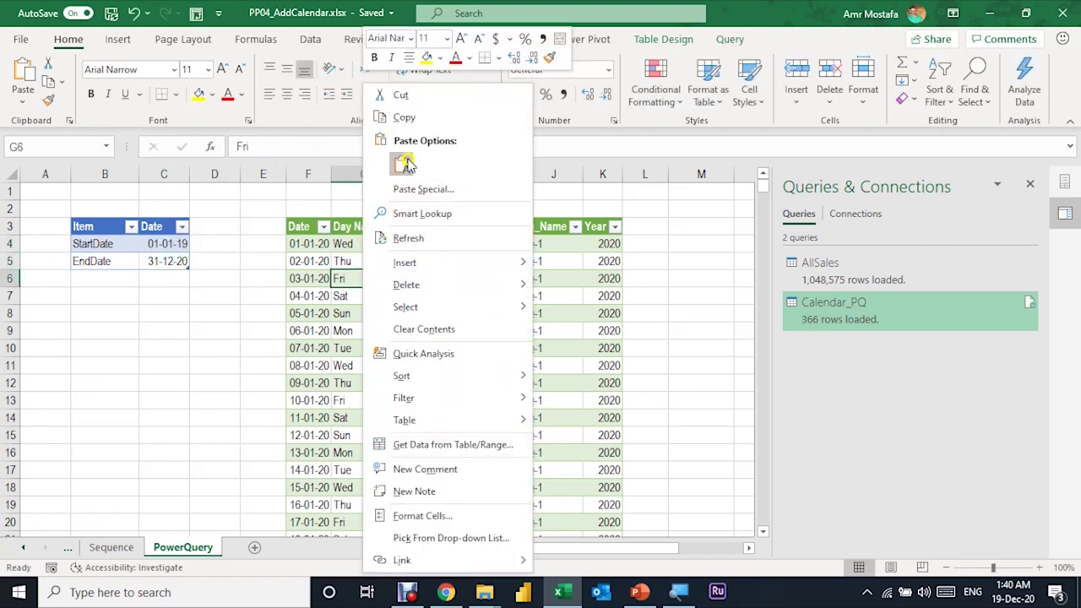
{"action": "left_click", "coordinate": [408, 237]}
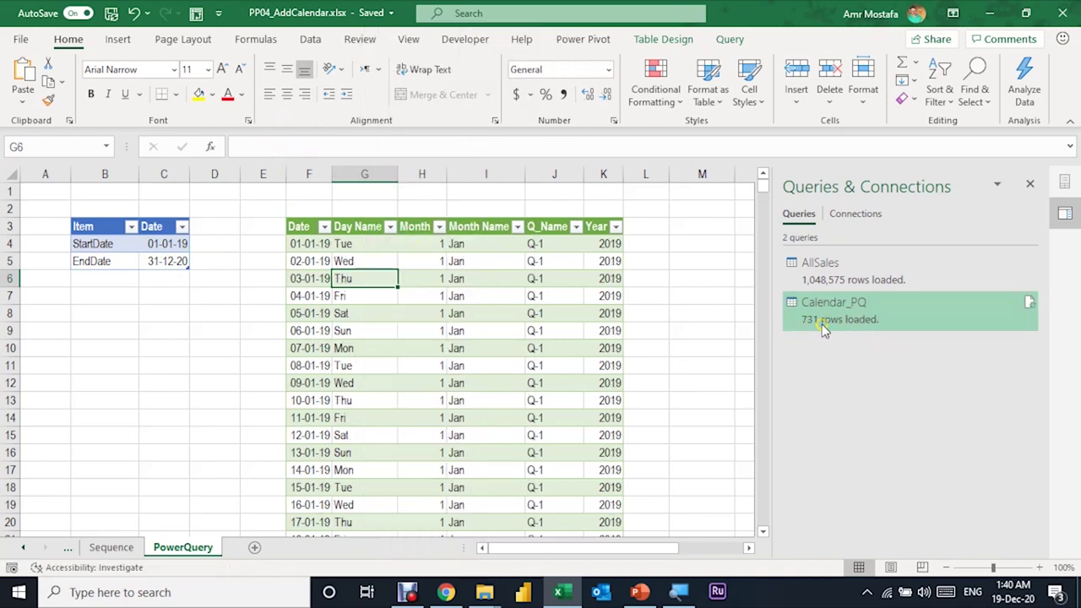
{"action": "left_click", "coordinate": [77, 348]}
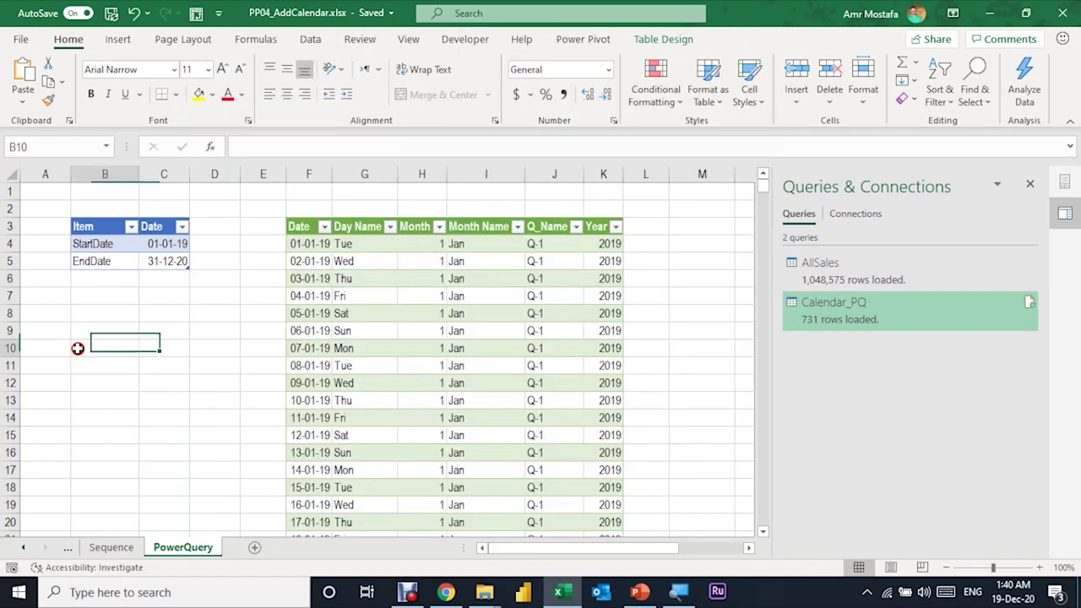
{"action": "left_click", "coordinate": [309, 245]}
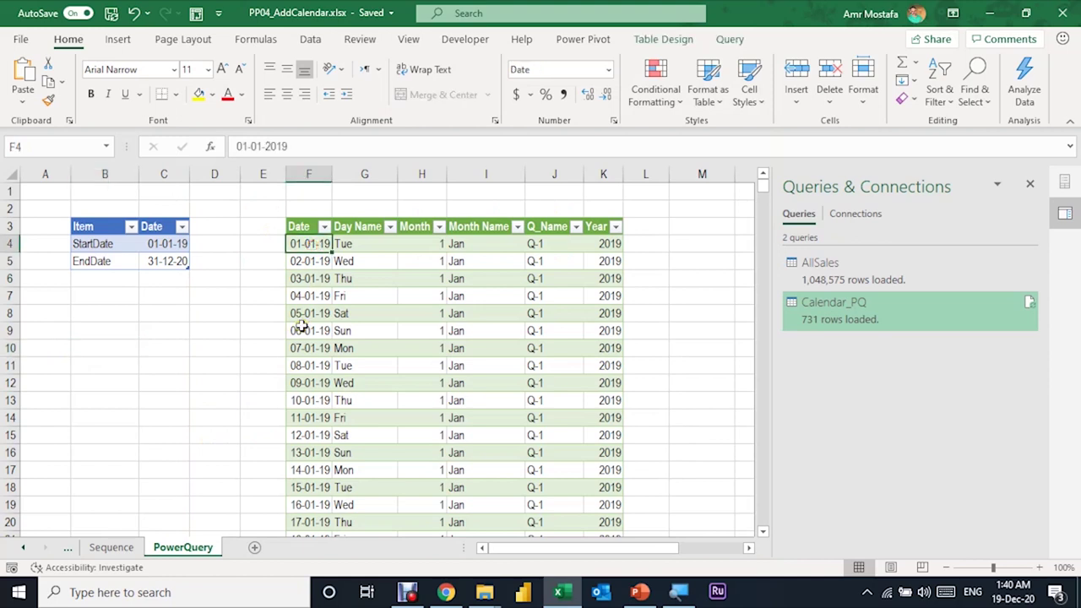
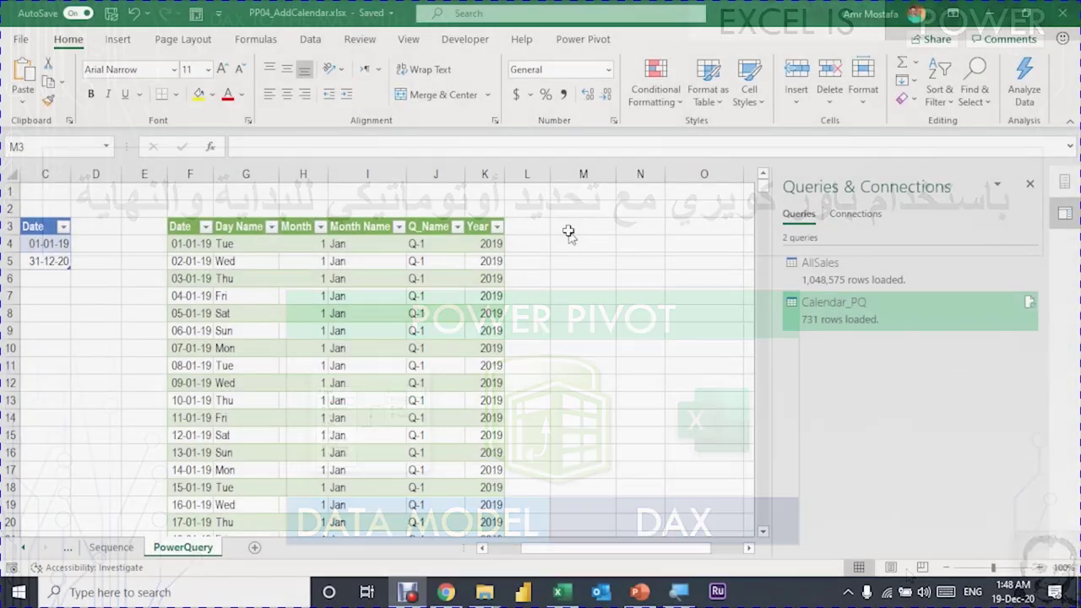
Duplicate the Calendar_PQ query in Queries & Connections to create Calendar_PQ (2)
{"action": "left_click", "coordinate": [570, 235]}
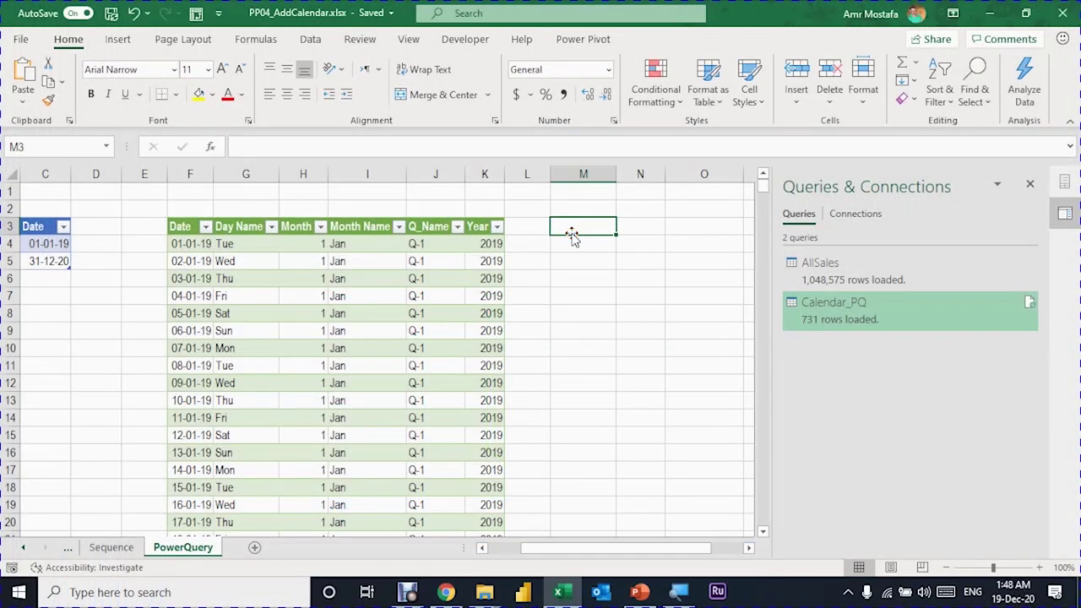
{"action": "left_click_drag", "start_coordinate": [575, 545], "coordinate": [543, 548]}
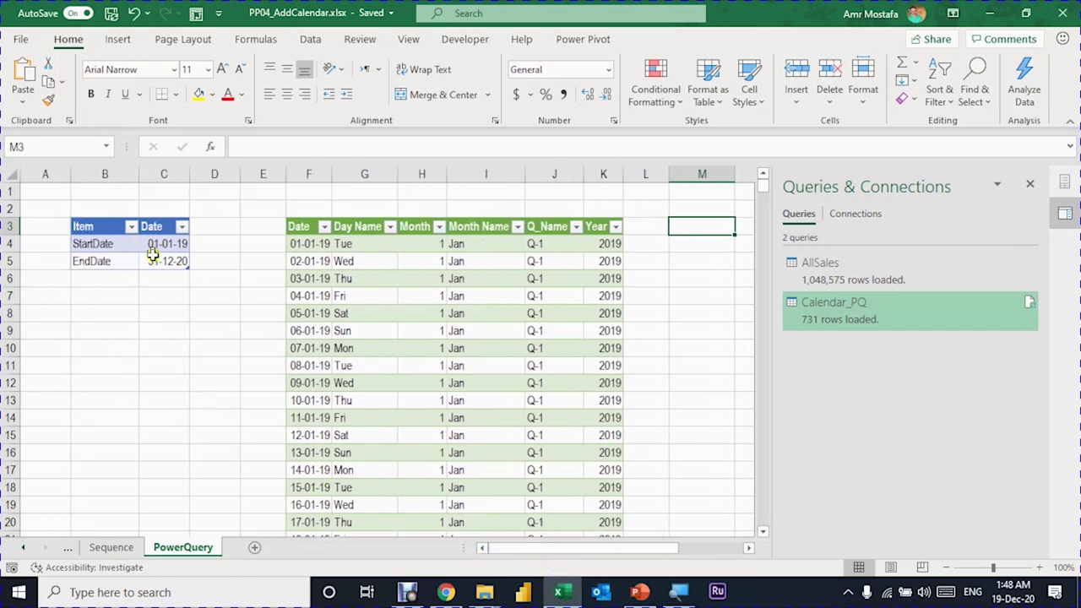
{"action": "mouse_move", "coordinate": [845, 279]}
{"action": "scroll", "coordinate": [666, 392], "scroll_direction": "right", "scroll_amount": 1}
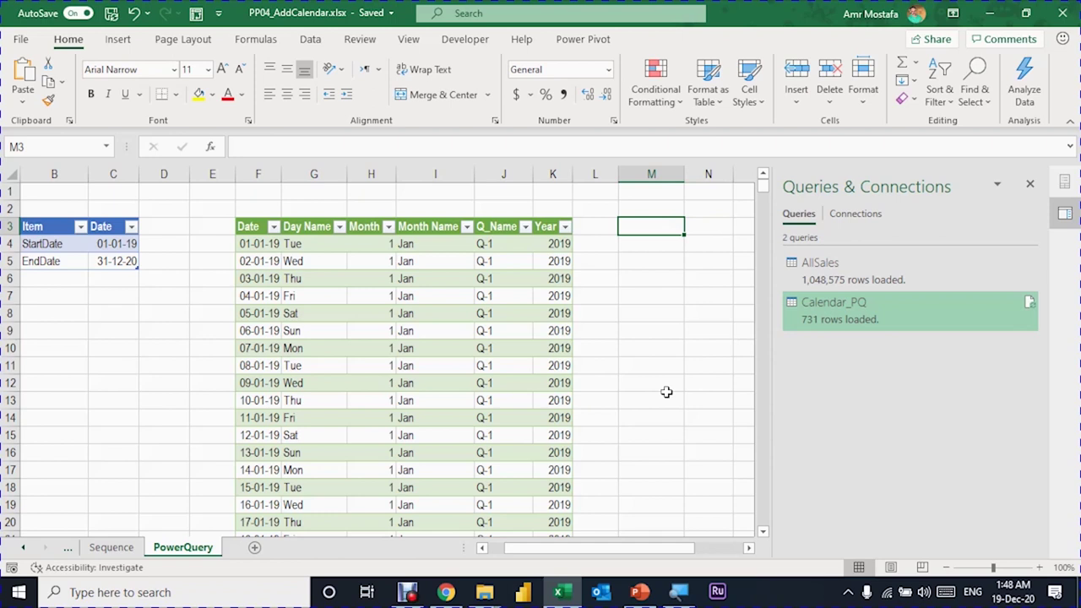
{"action": "mouse_move", "coordinate": [815, 322]}
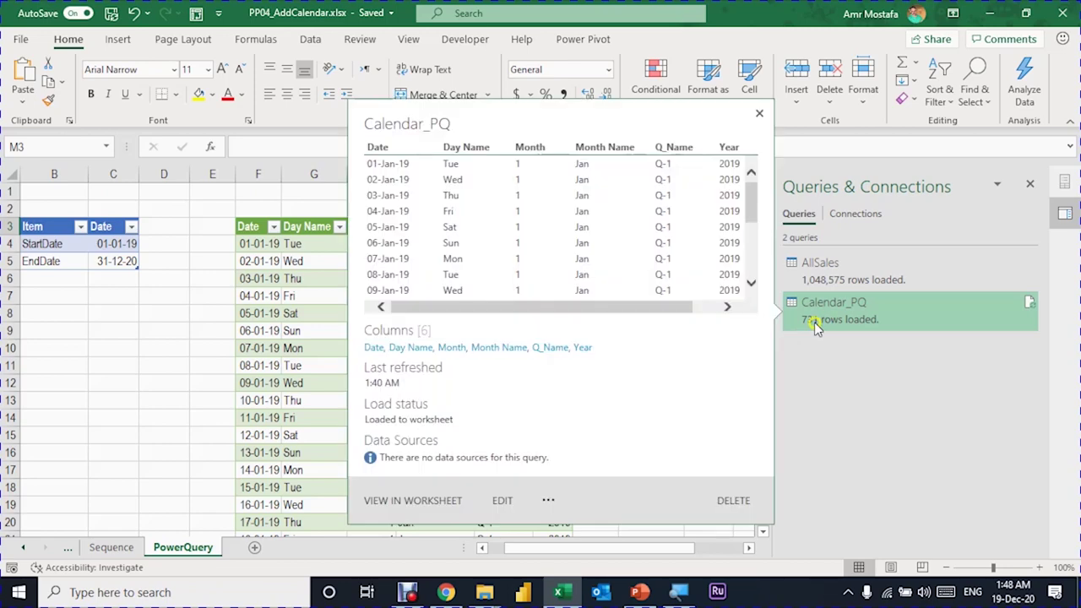
{"action": "right_click", "coordinate": [874, 321]}
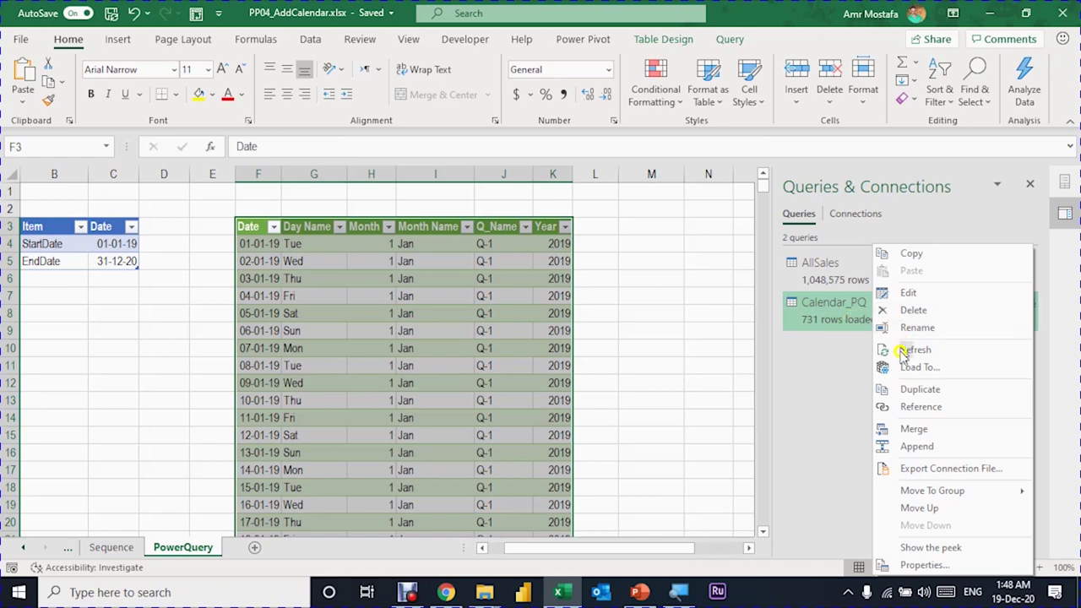
{"action": "left_click", "coordinate": [897, 395]}
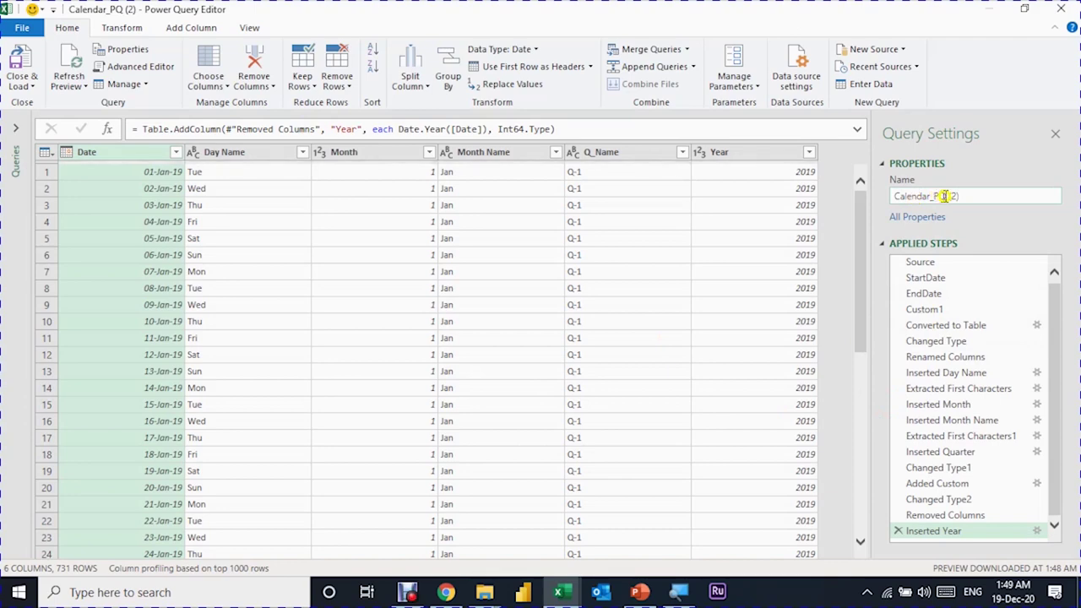
Rename the duplicated query to Calendar_PQ_Auto and show its Source step's StartDate/EndDate table
{"action": "left_click", "coordinate": [16, 127]}
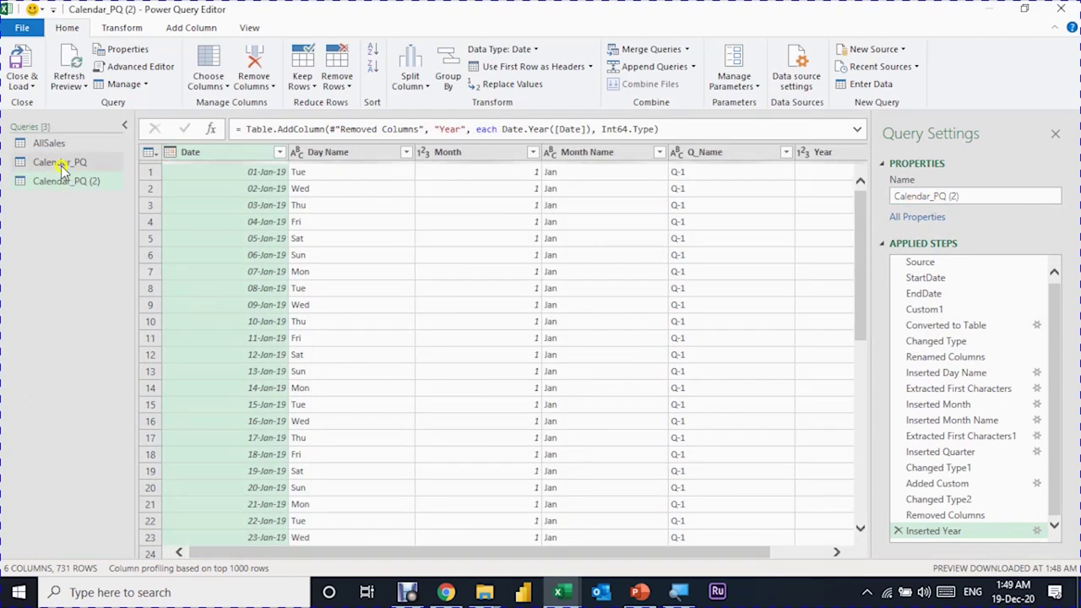
{"action": "left_click", "coordinate": [964, 196]}
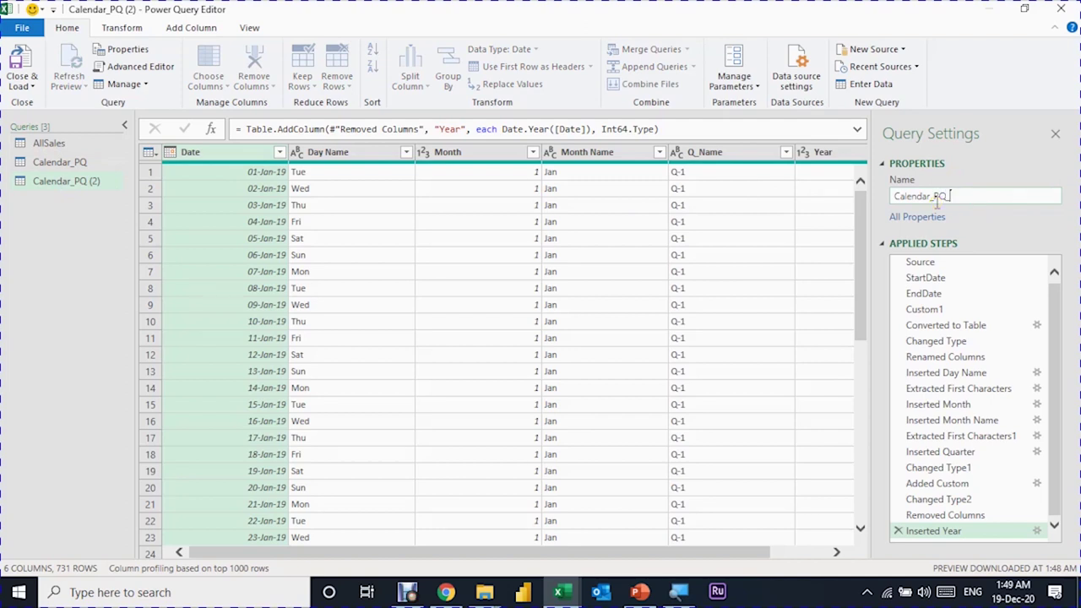
{"action": "type", "text": "_Auto"}
{"action": "left_click", "coordinate": [920, 262]}
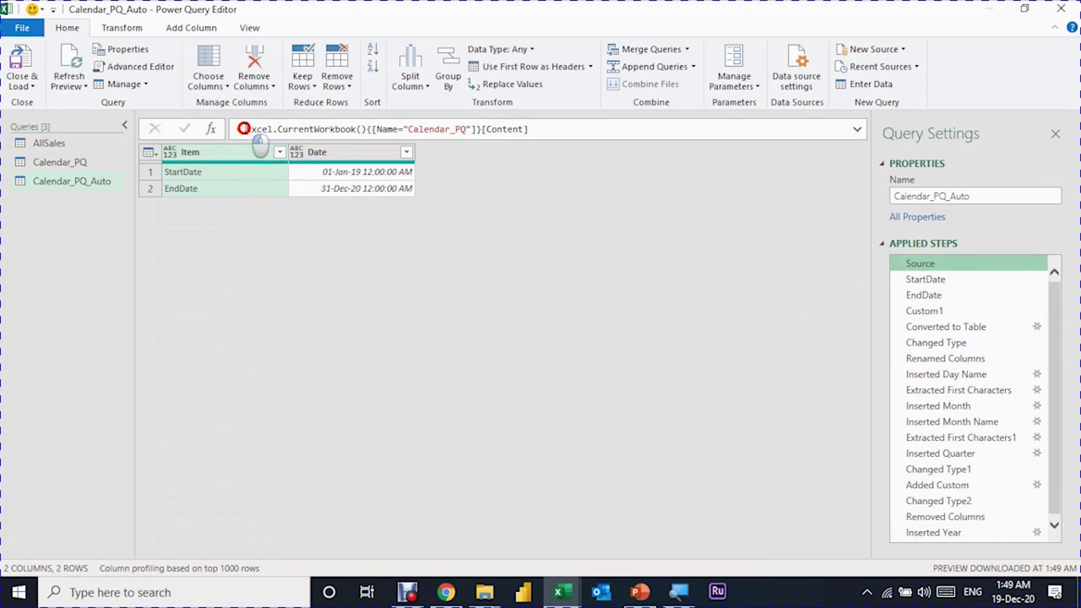
Replace the Source step formula with = AllSales[Date] to return the list of sales dates
{"action": "left_click_drag", "start_coordinate": [239, 129], "coordinate": [561, 123]}
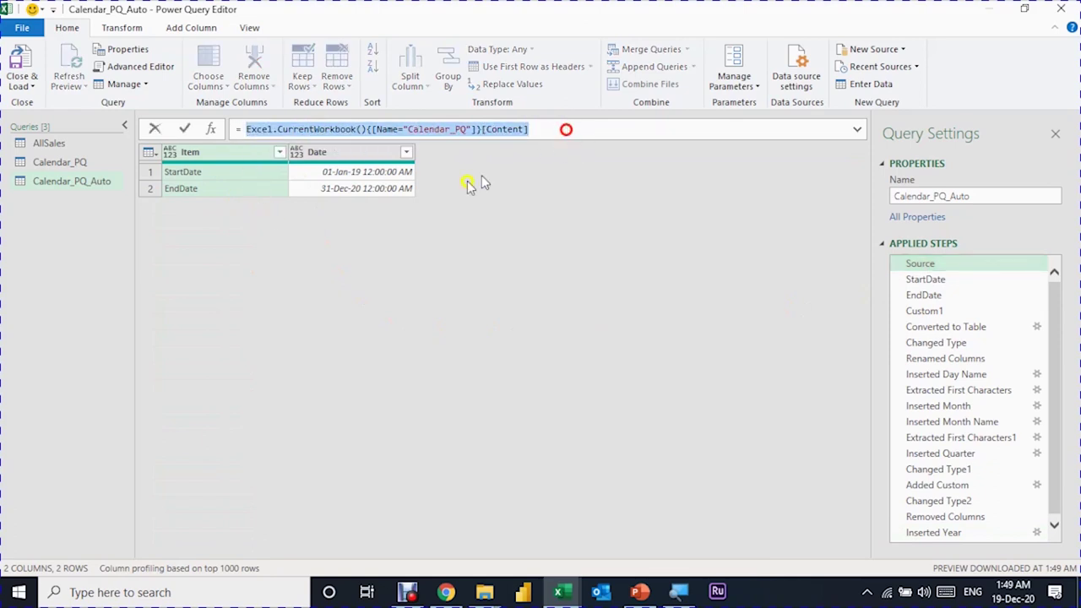
{"action": "key", "text": "Delete"}
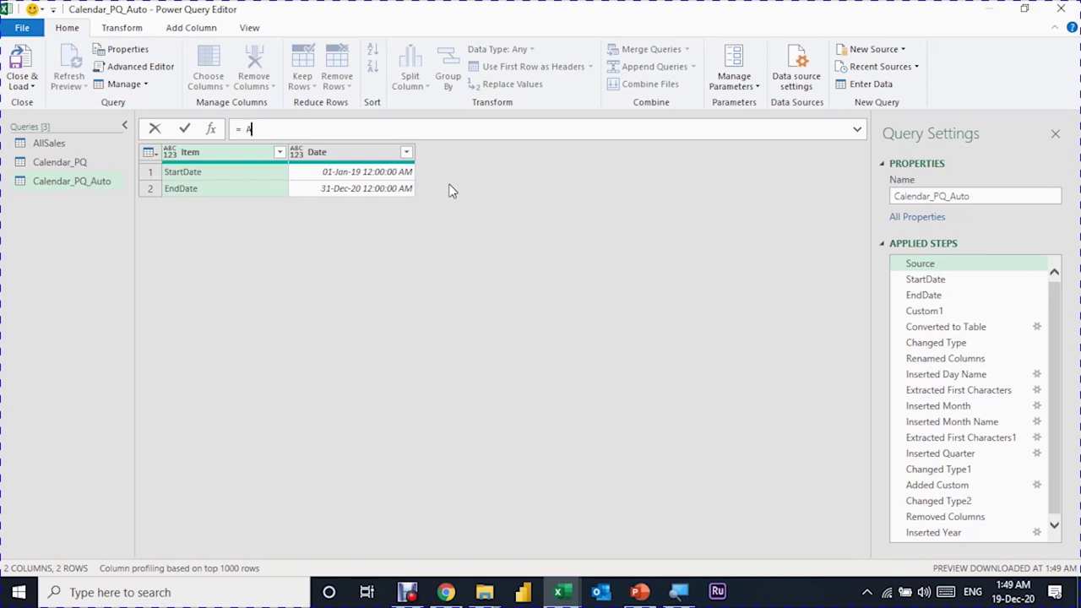
{"action": "type", "text": "l"}
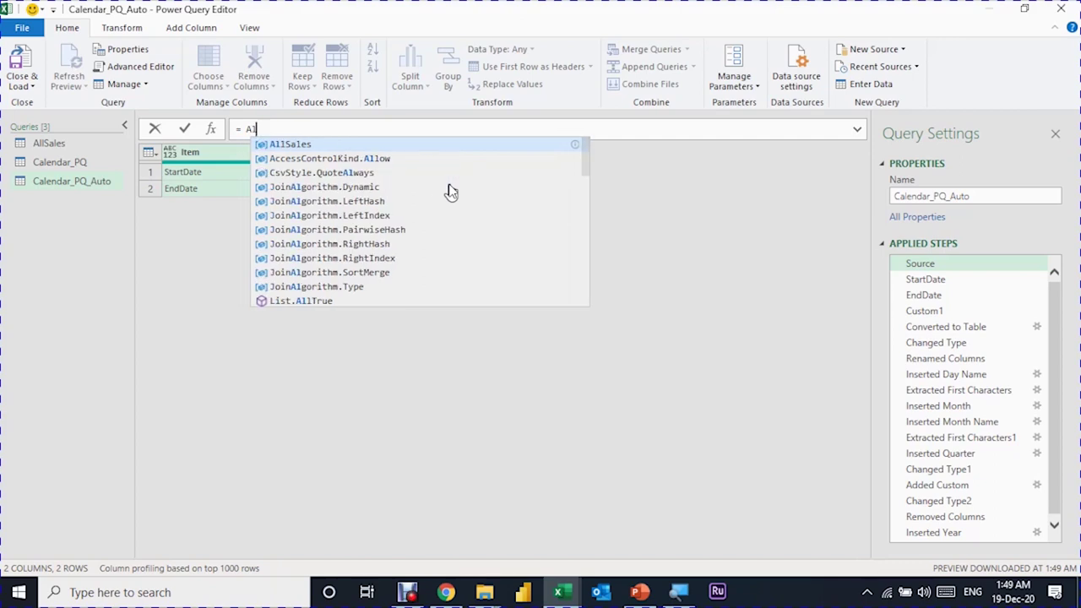
{"action": "key", "text": "Tab"}
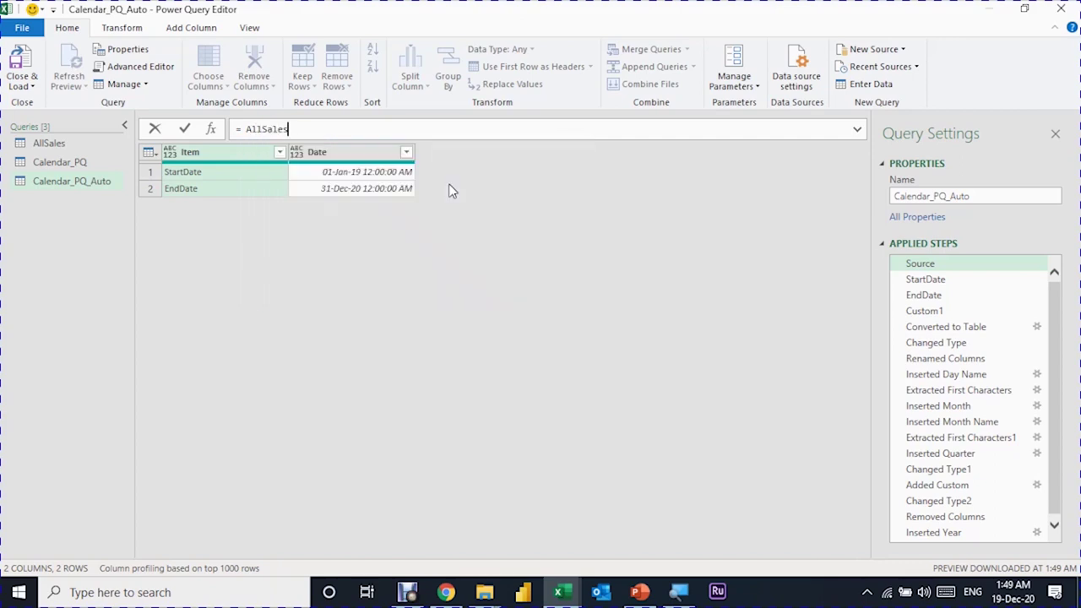
{"action": "type", "text": "[Da"}
{"action": "type", "text": "te"}
{"action": "left_click", "coordinate": [245, 129]}
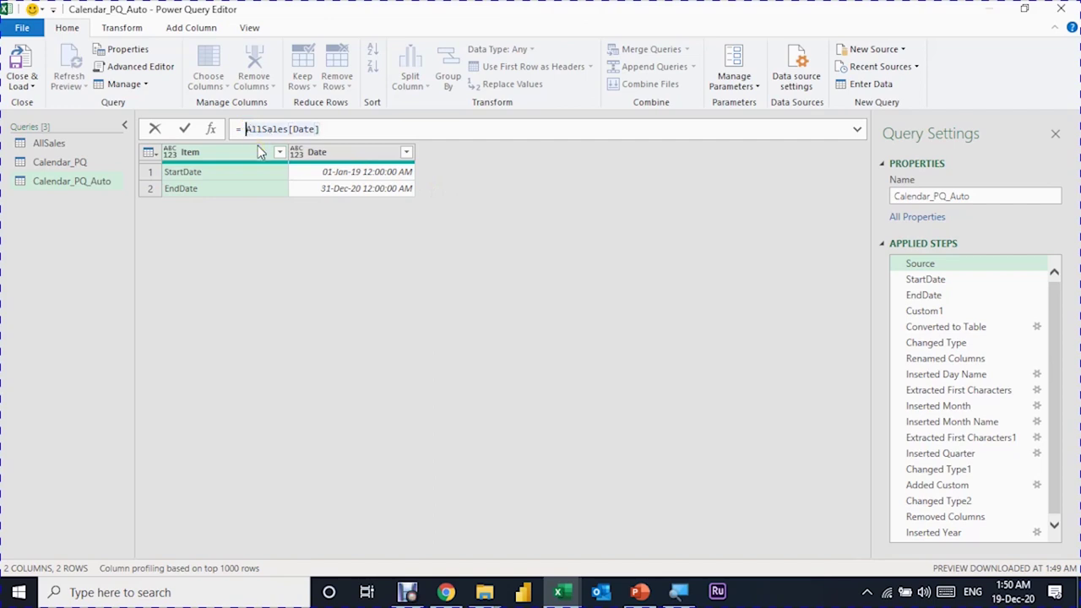
{"action": "left_click", "coordinate": [257, 145]}
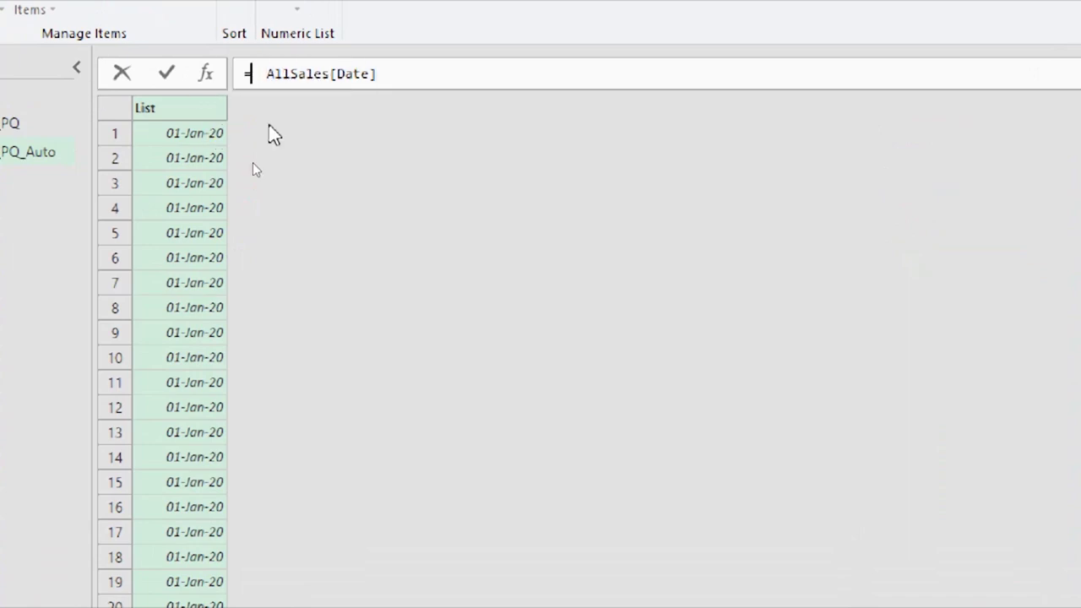
Wrap the Source formula in List.Min to return the earliest AllSales date
{"action": "type", "text": "l"}
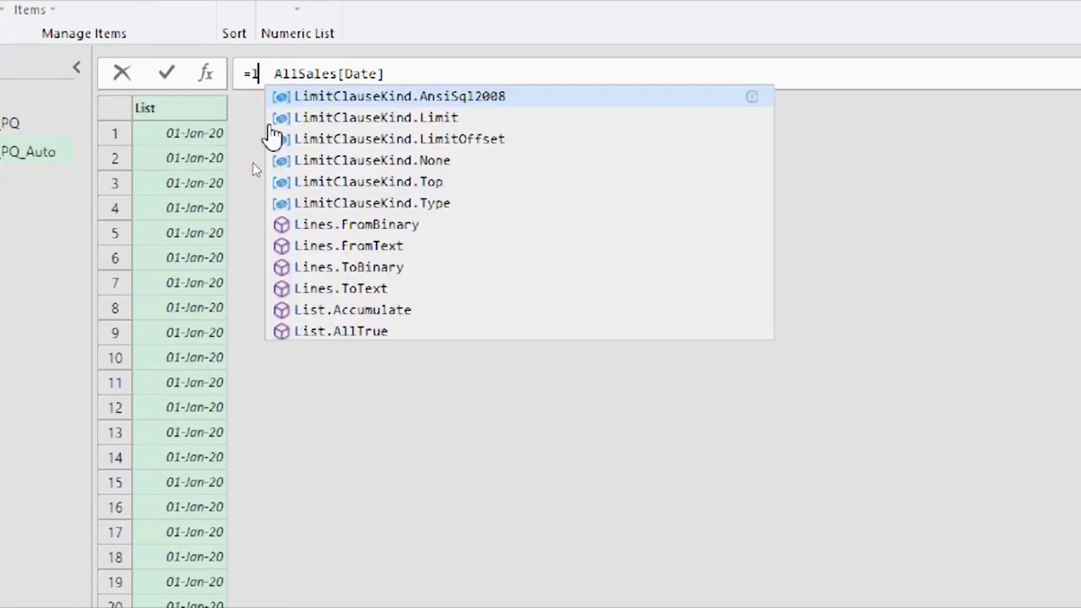
{"action": "type", "text": "ist.m"}
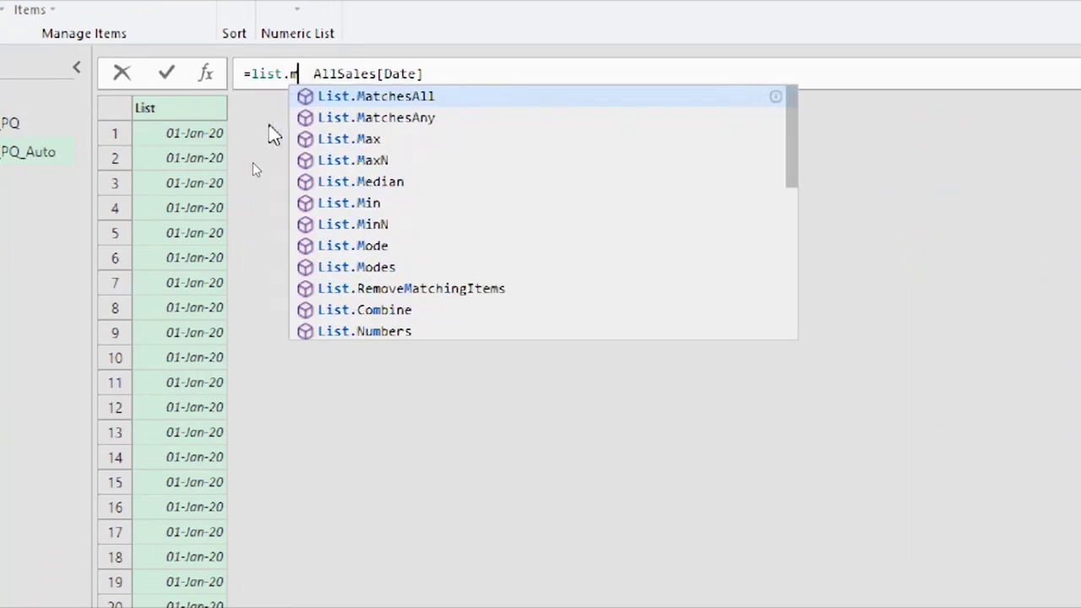
{"action": "type", "text": "i"}
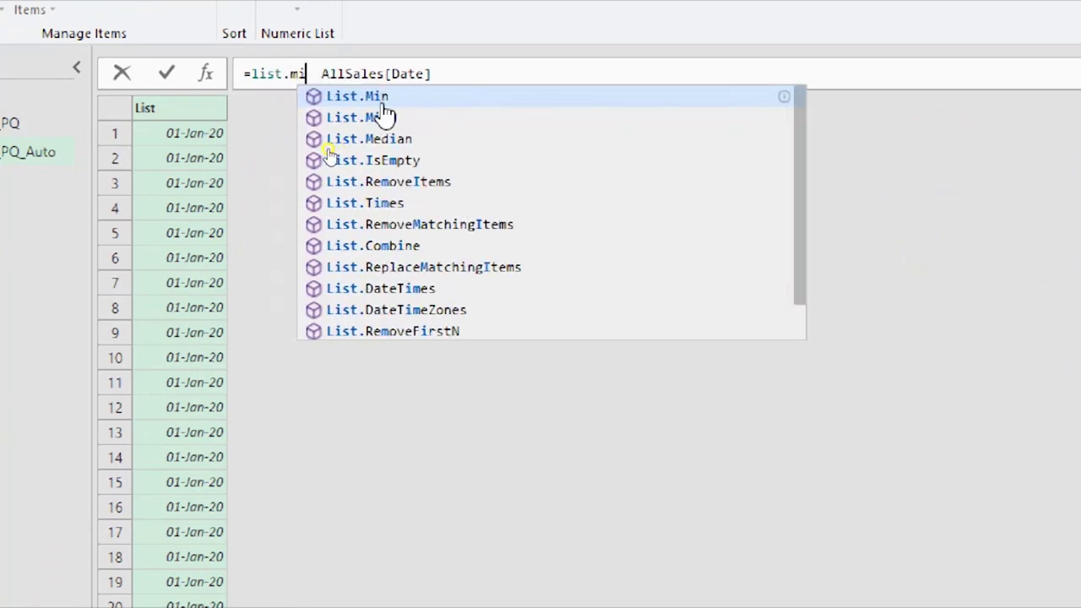
{"action": "double_click", "coordinate": [382, 108]}
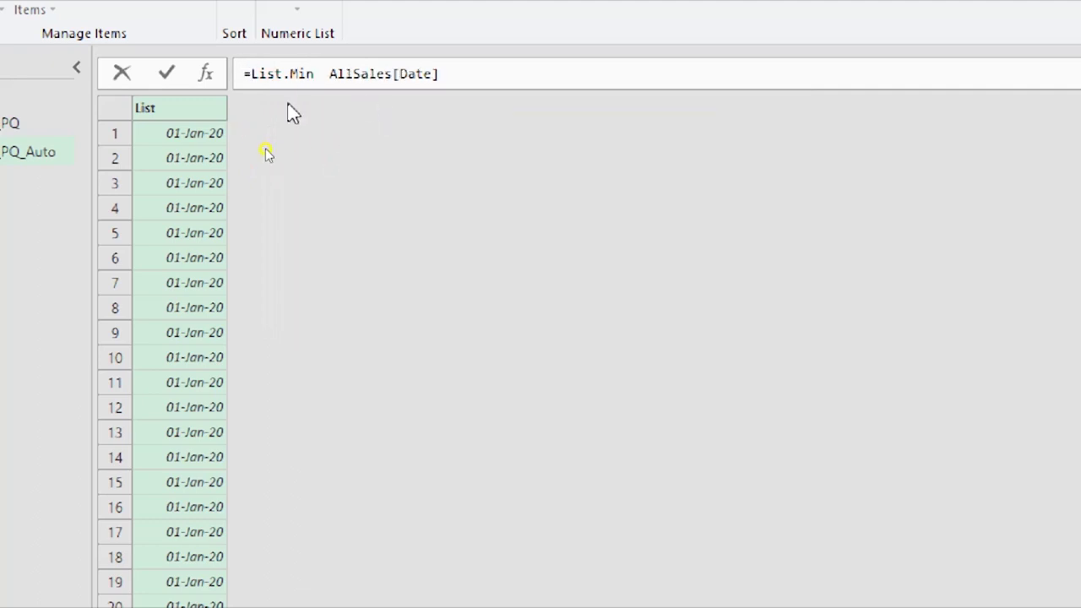
{"action": "type", "text": "("}
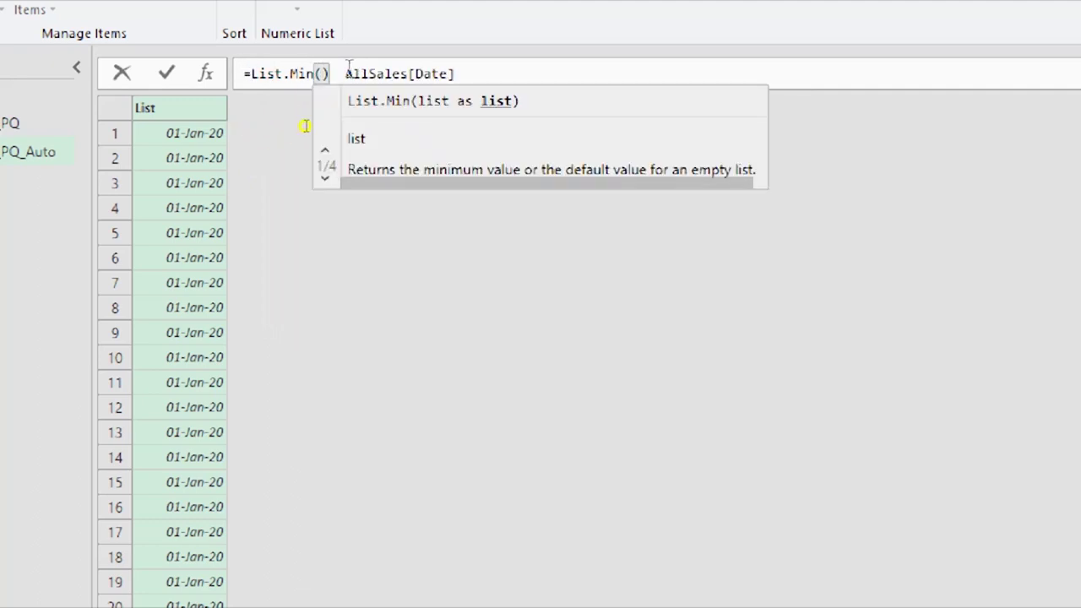
{"action": "key", "text": "Delete"}
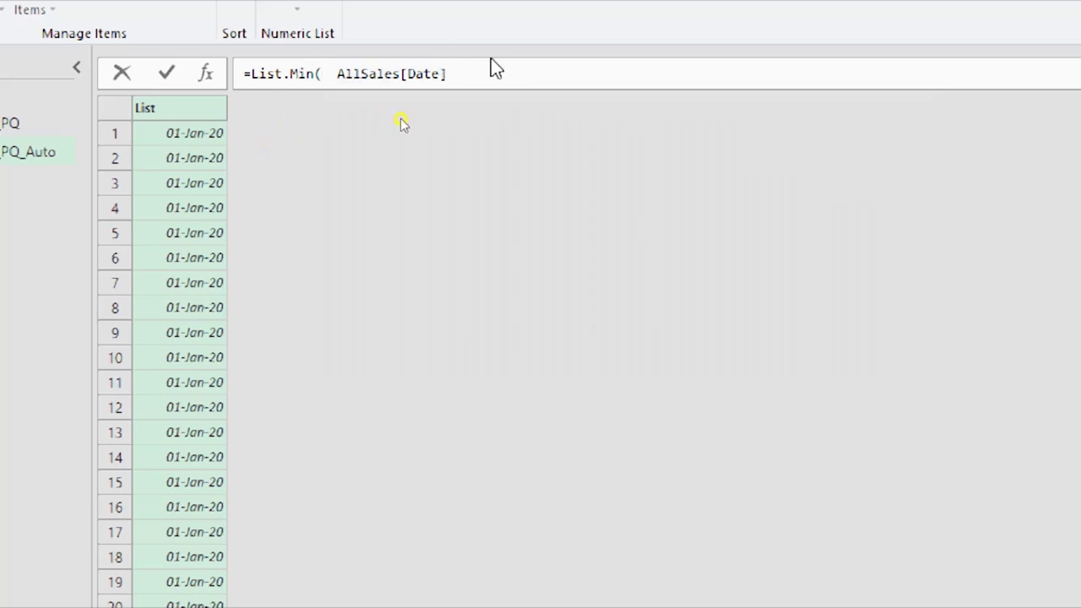
{"action": "left_click", "coordinate": [484, 74]}
{"action": "type", "text": ")"}
{"action": "key", "text": "Return"}
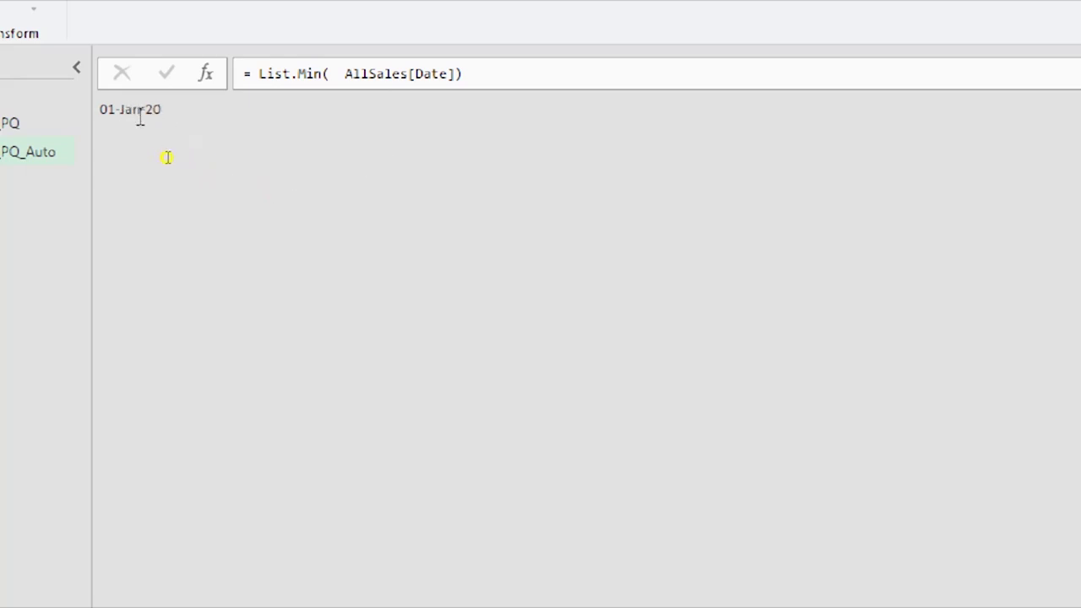
Wrap it further in Number.From so the Source step returns serial number 43831
{"action": "left_click", "coordinate": [259, 74]}
{"action": "type", "text": "Number"}
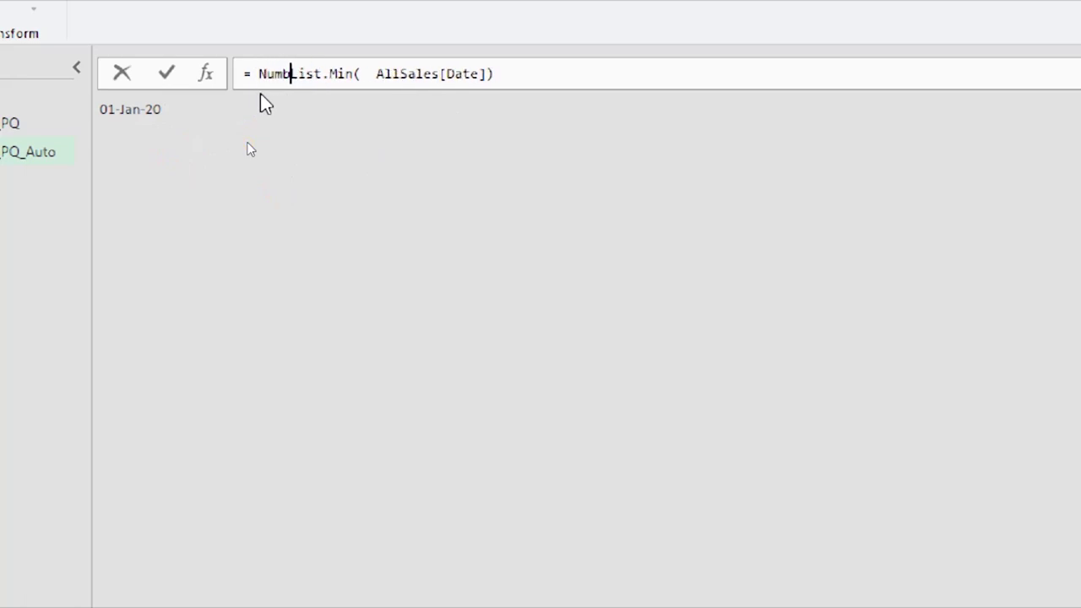
{"action": "type", "text": ".Fro"}
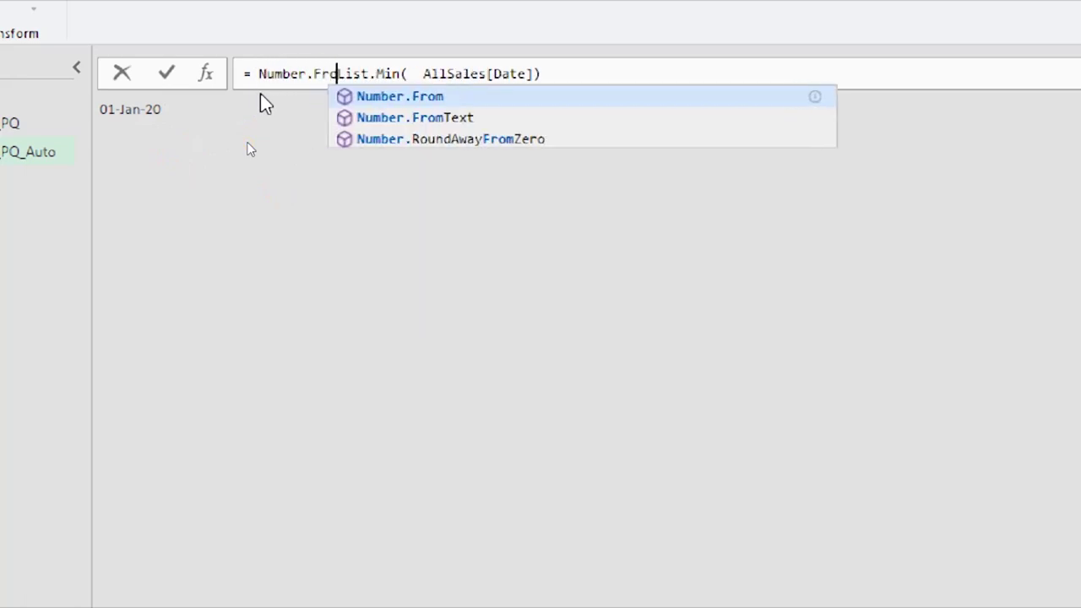
{"action": "type", "text": "m"}
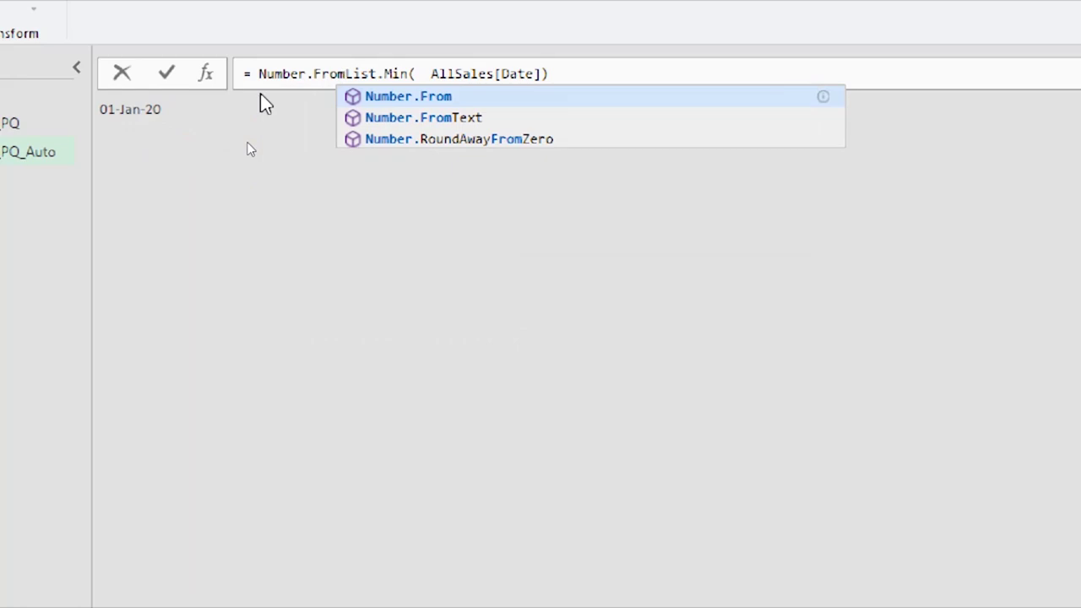
{"action": "type", "text": "("}
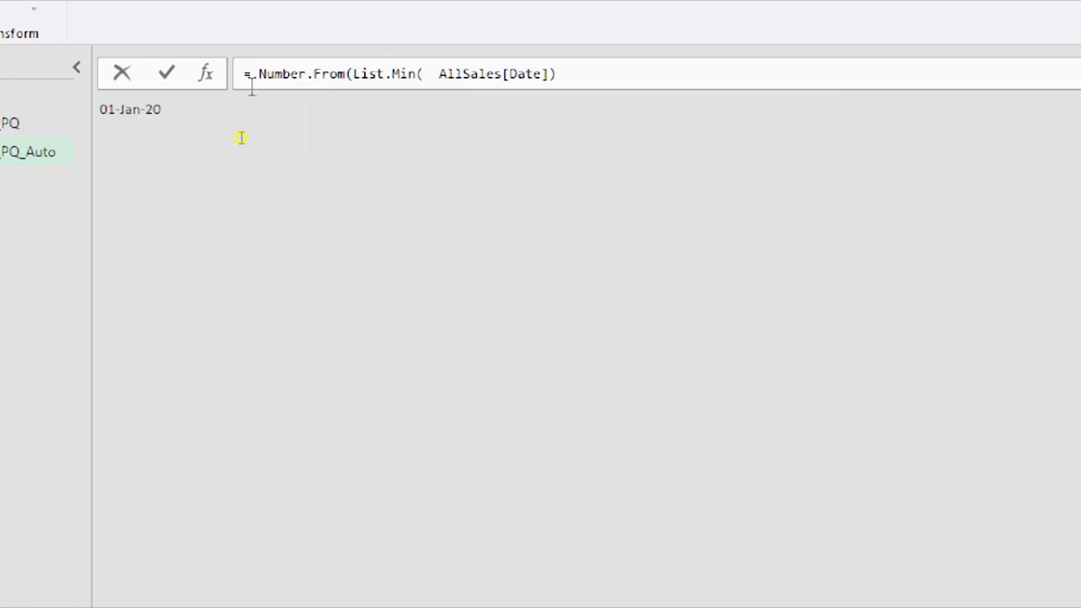
{"action": "left_click", "coordinate": [588, 75]}
{"action": "type", "text": ")"}
{"action": "key", "text": "Return"}
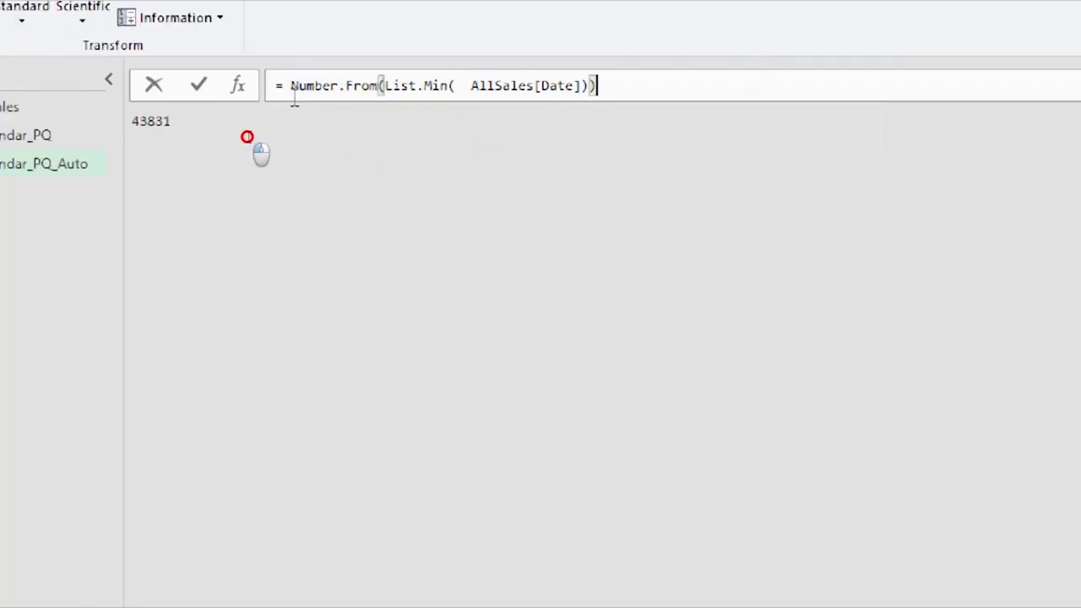
{"action": "key", "text": "shift+End"}
{"action": "key", "text": "ctrl+c"}
{"action": "key", "text": "Delete"}
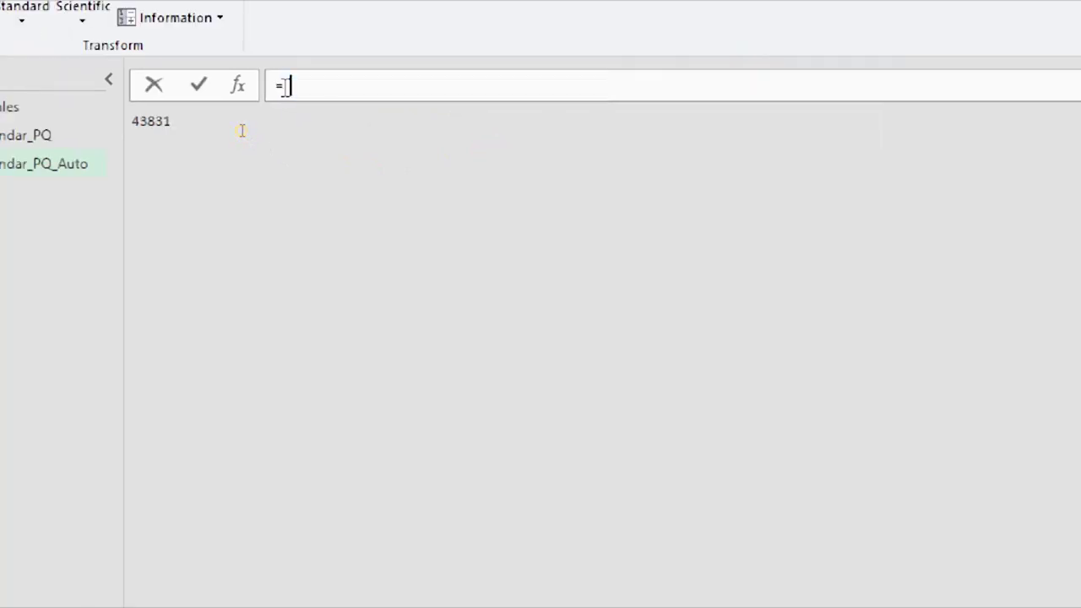
{"action": "key", "text": "ctrl+z"}
Delete the StartDate step, leaving Source then EndDate, and begin editing EndDate's formula
{"action": "left_click", "coordinate": [620, 87]}
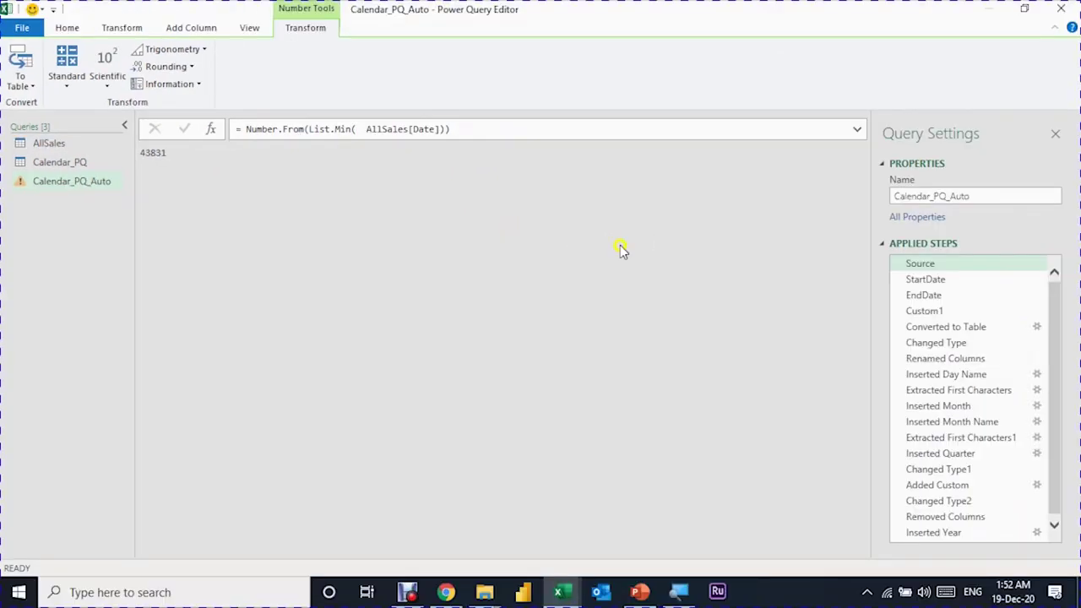
{"action": "left_click", "coordinate": [924, 280]}
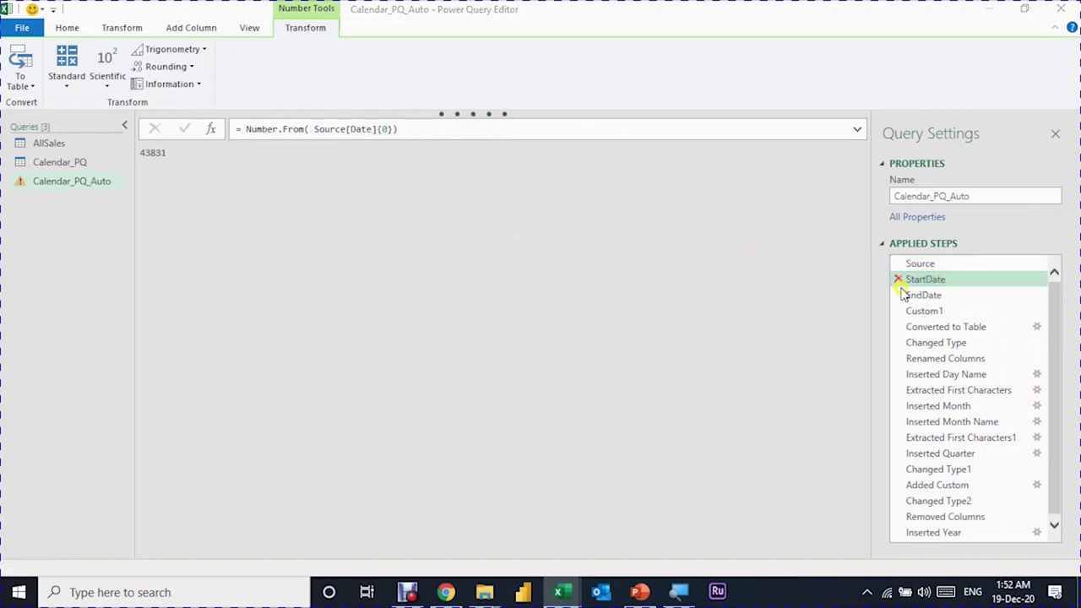
{"action": "left_click", "coordinate": [899, 280]}
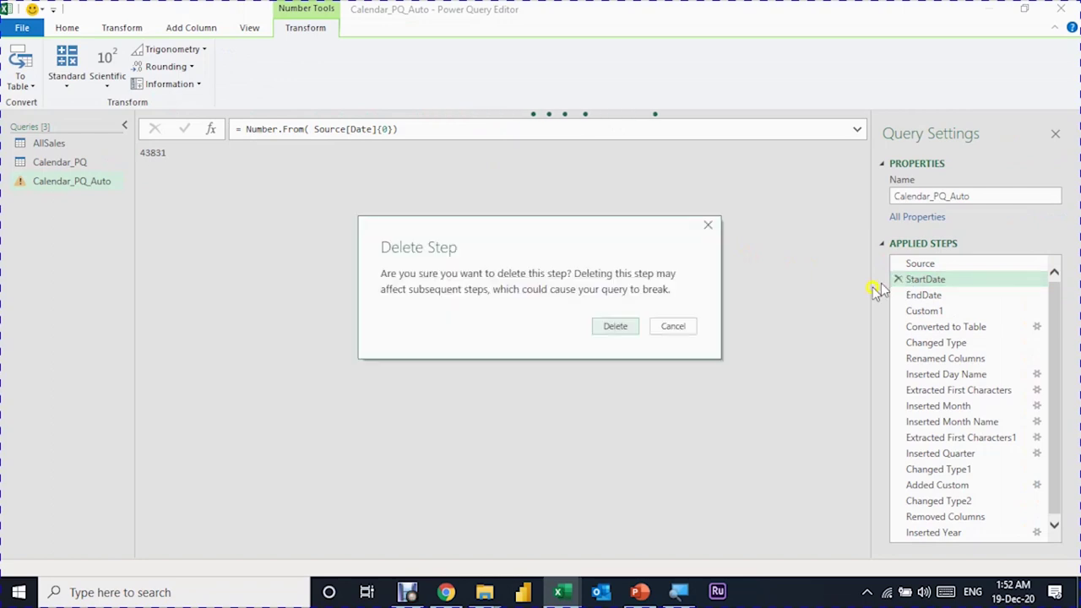
{"action": "left_click", "coordinate": [612, 329]}
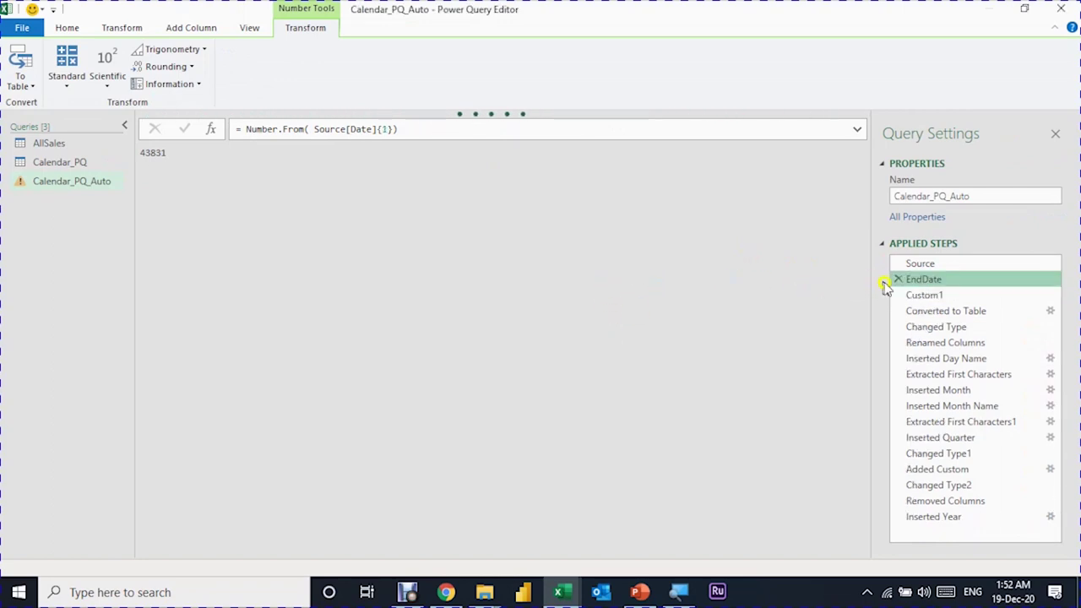
{"action": "left_click", "coordinate": [410, 131]}
Set the EndDate formula to = Number.From(List.Max(AllSales[Date])), returning 44196
{"action": "left_click_drag", "start_coordinate": [277, 137], "coordinate": [244, 131]}
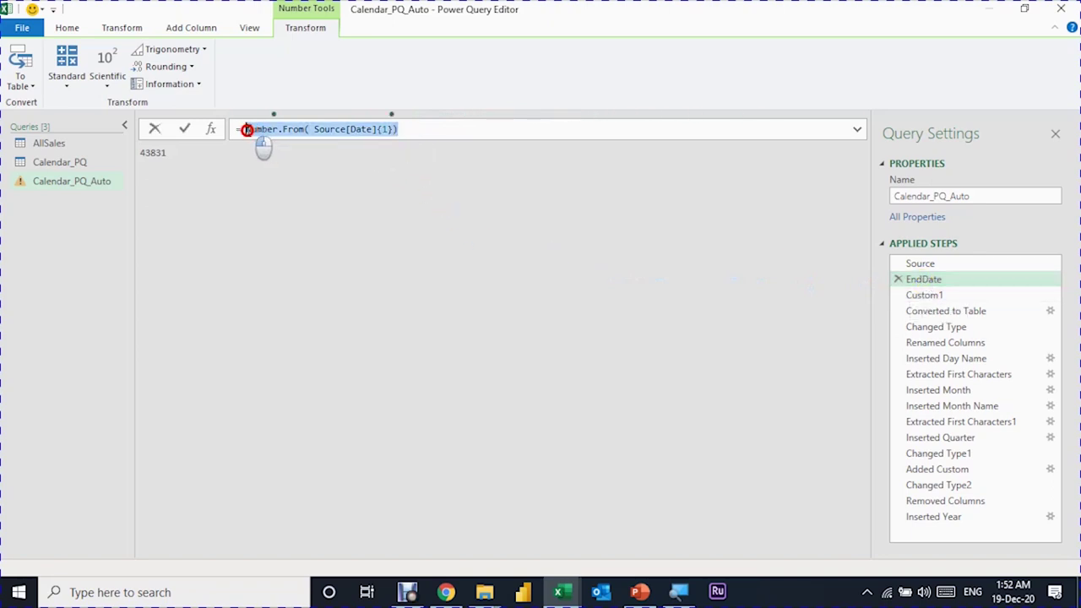
{"action": "key", "text": "ctrl+v"}
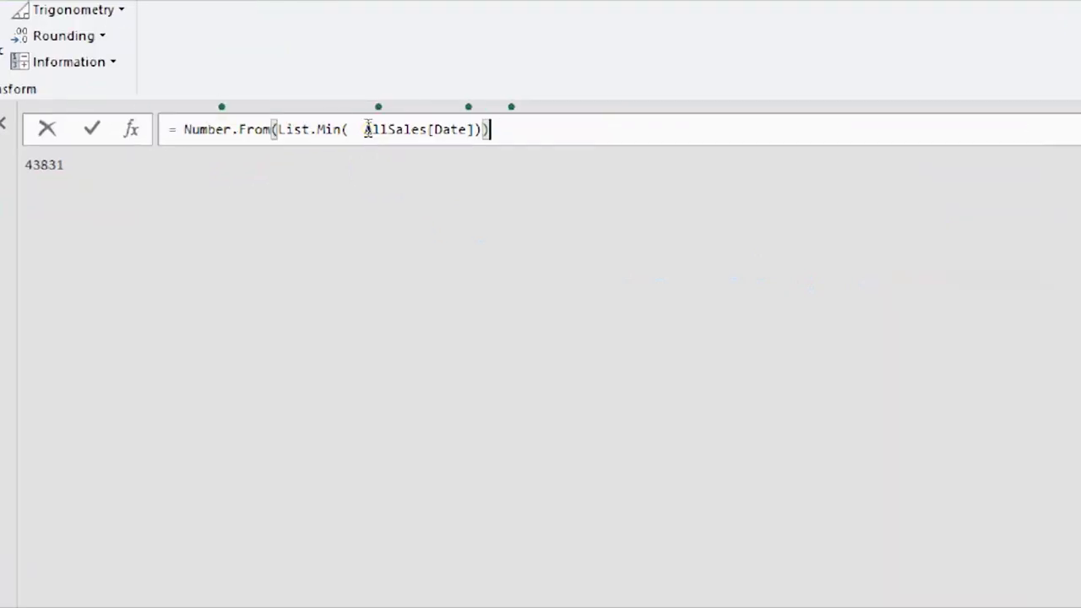
{"action": "double_click", "coordinate": [311, 131]}
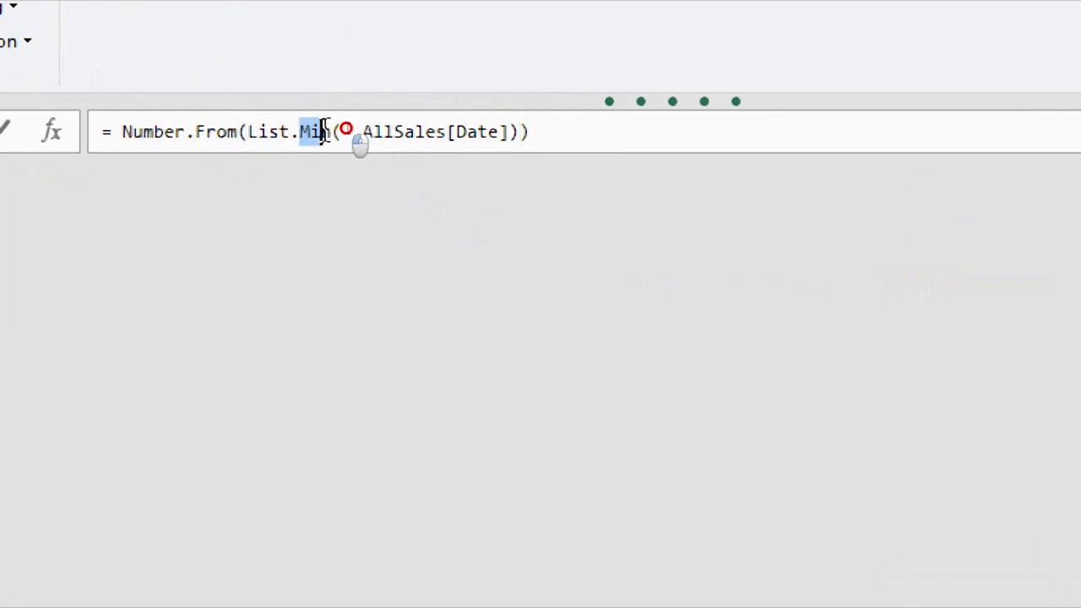
{"action": "type", "text": "M"}
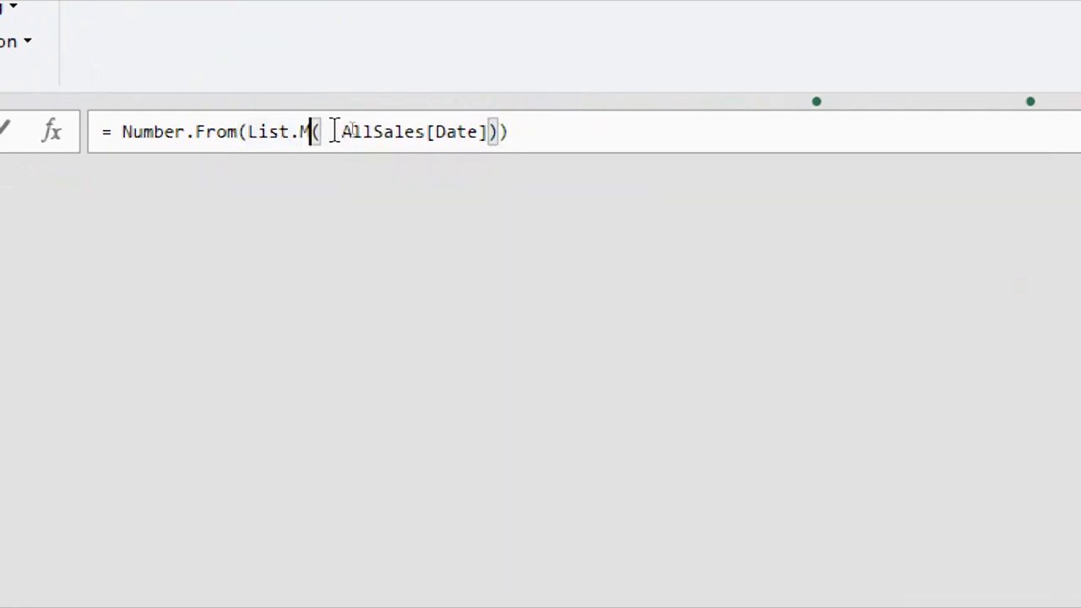
{"action": "type", "text": "ax"}
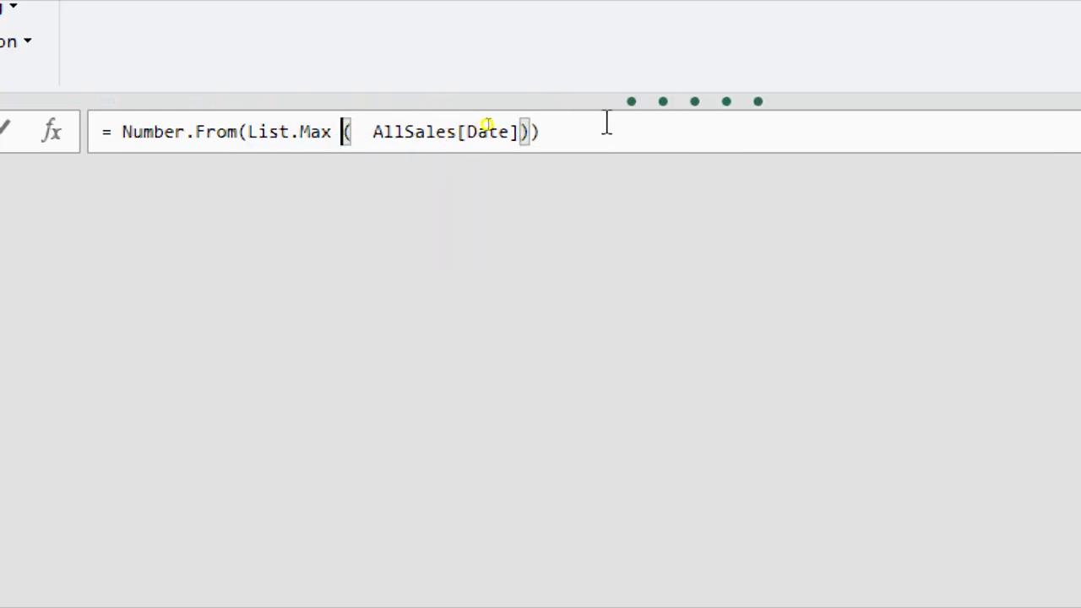
{"action": "left_click", "coordinate": [600, 142]}
{"action": "key", "text": "Return"}
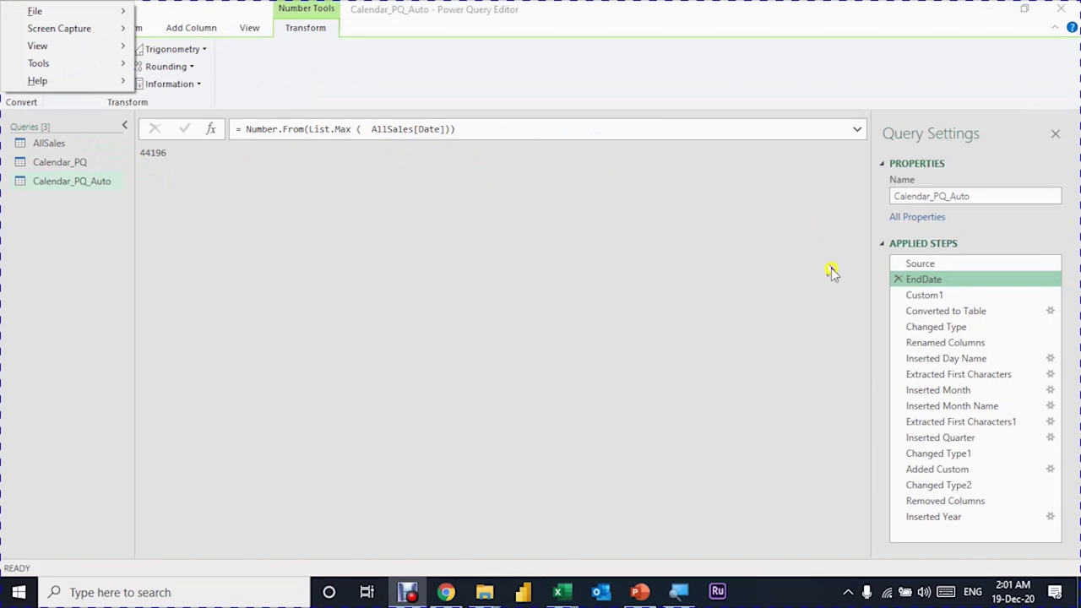
Preview the EndDate and Custom1 results, a 366-item date list from Source to EndDate
{"action": "left_click", "coordinate": [923, 294]}
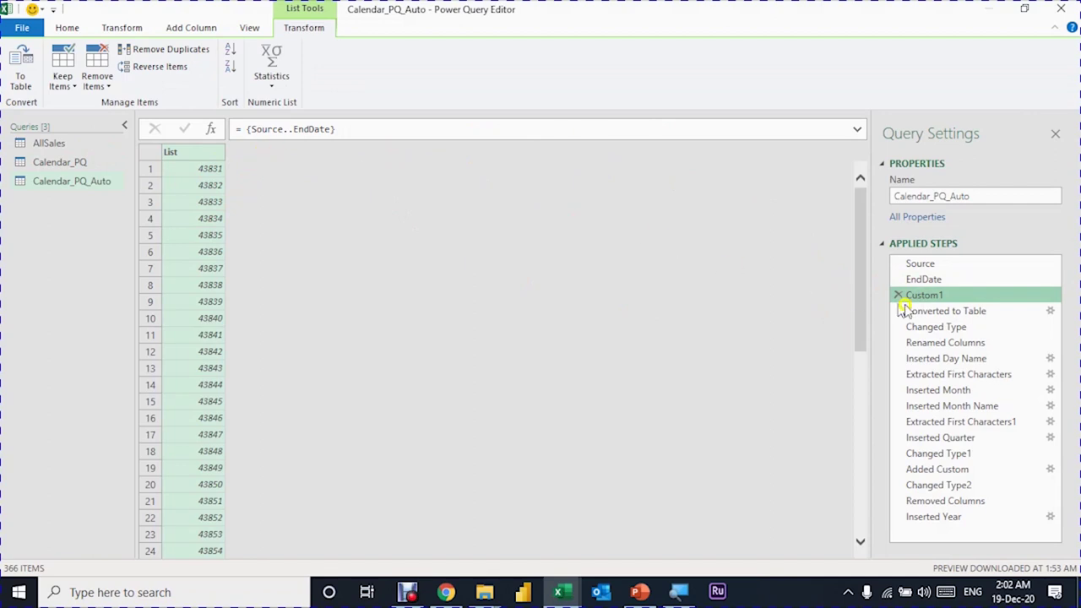
{"action": "right_click", "coordinate": [933, 267]}
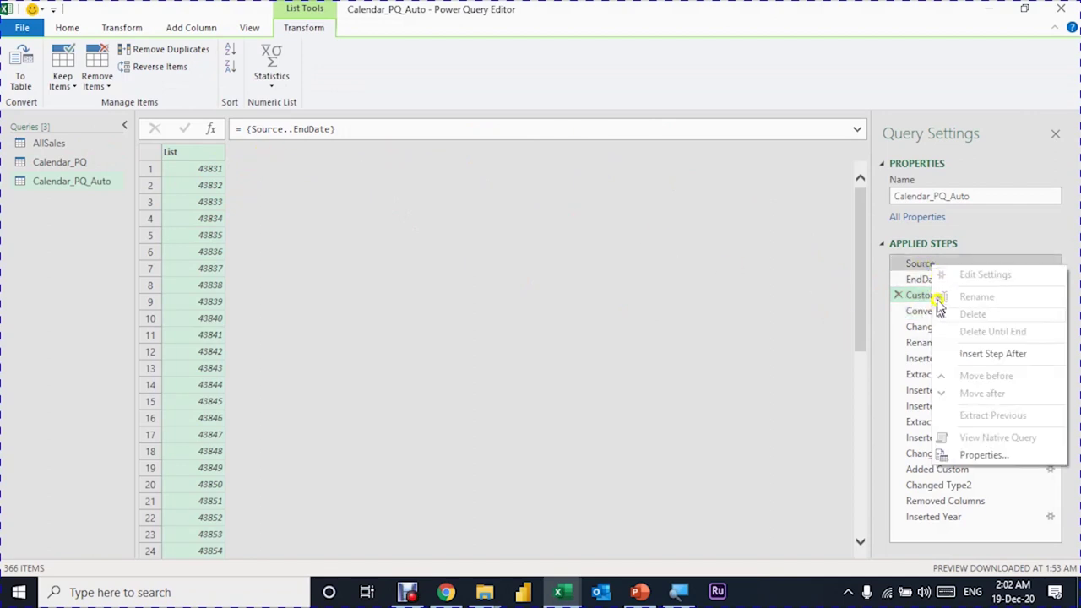
{"action": "left_click", "coordinate": [926, 281]}
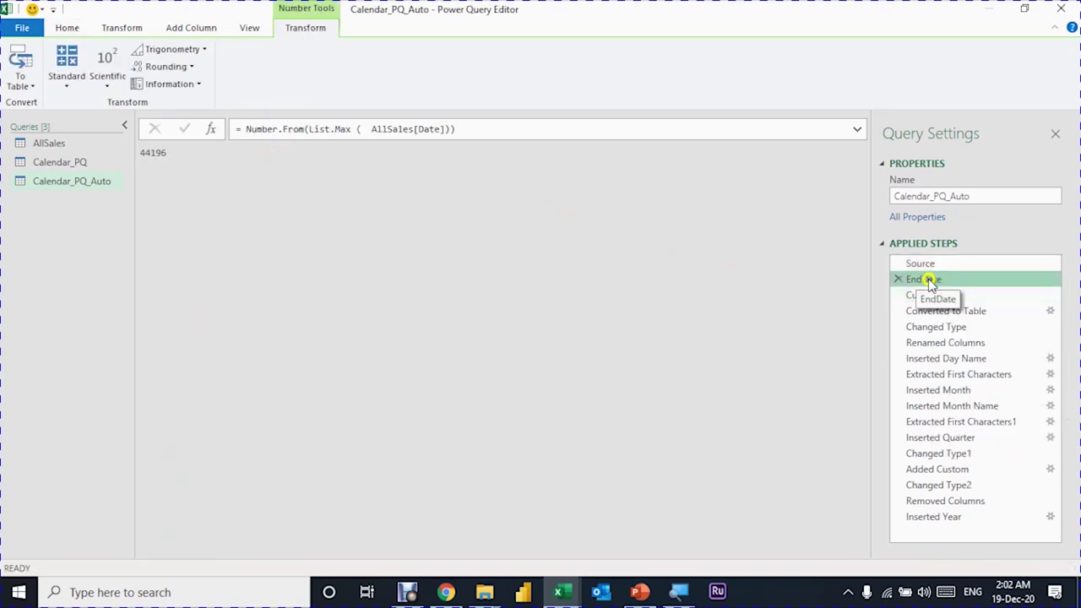
{"action": "left_click", "coordinate": [929, 294]}
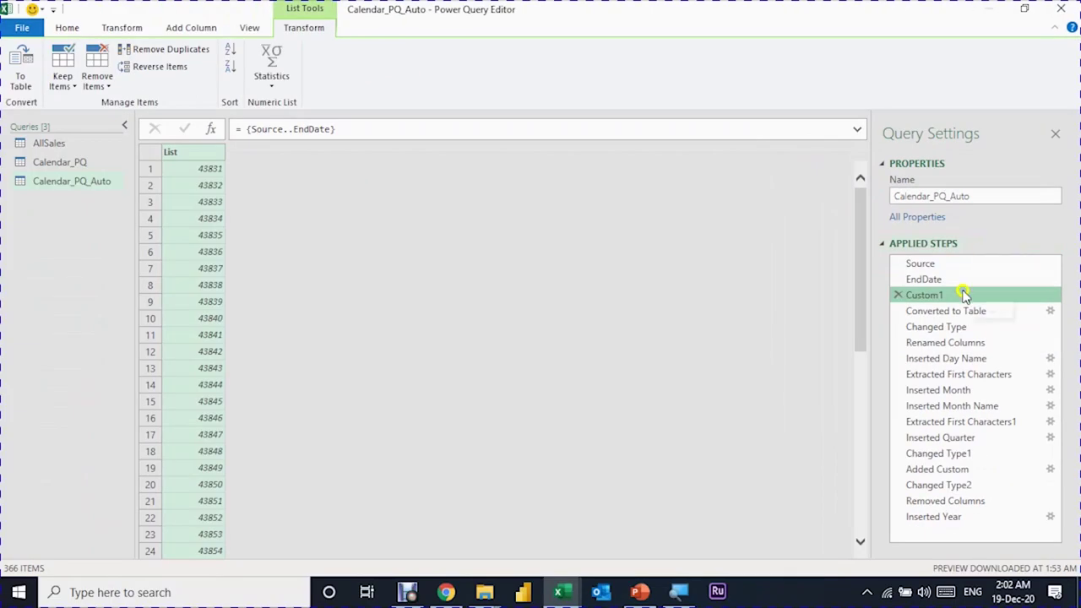
Rename the Custom1 step to CreateDateList and return to the final Inserted Year step
{"action": "right_click", "coordinate": [954, 294]}
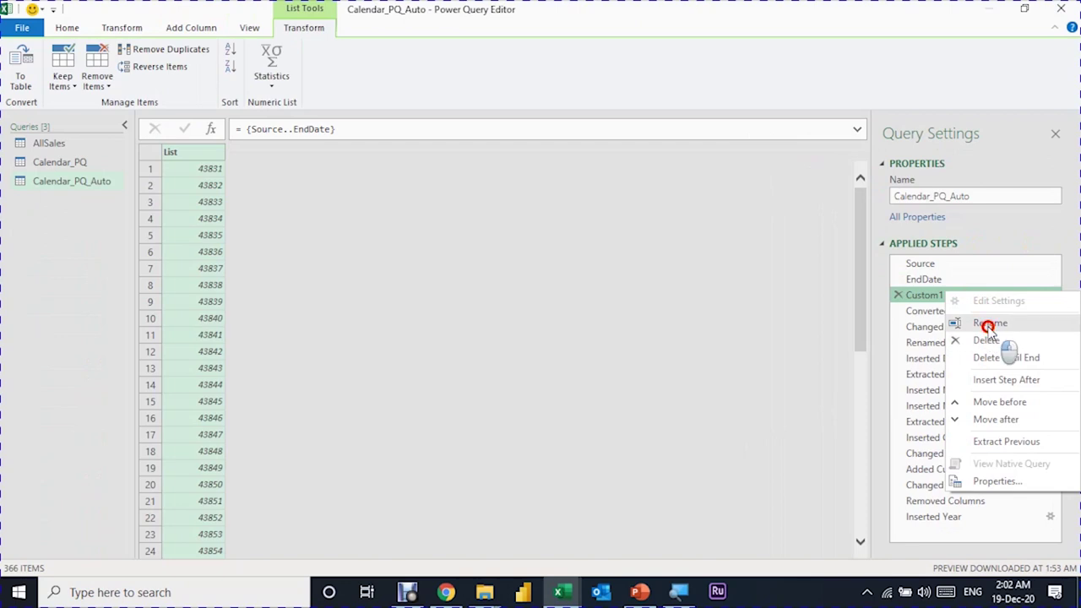
{"action": "left_click", "coordinate": [988, 324]}
{"action": "type", "text": "CreateDateList"}
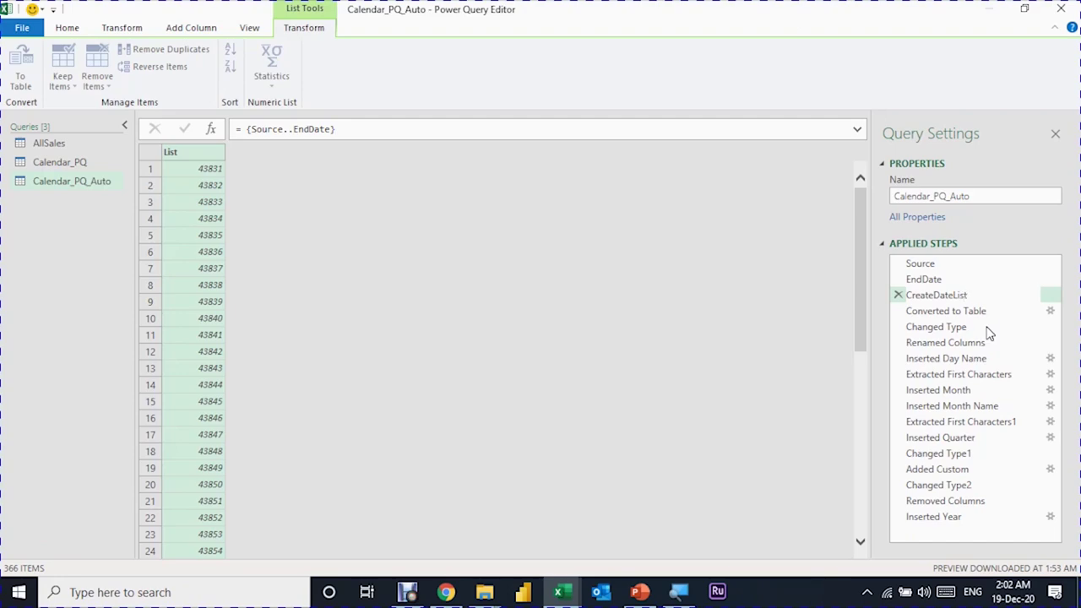
{"action": "left_click", "coordinate": [965, 297]}
{"action": "left_click", "coordinate": [929, 518]}
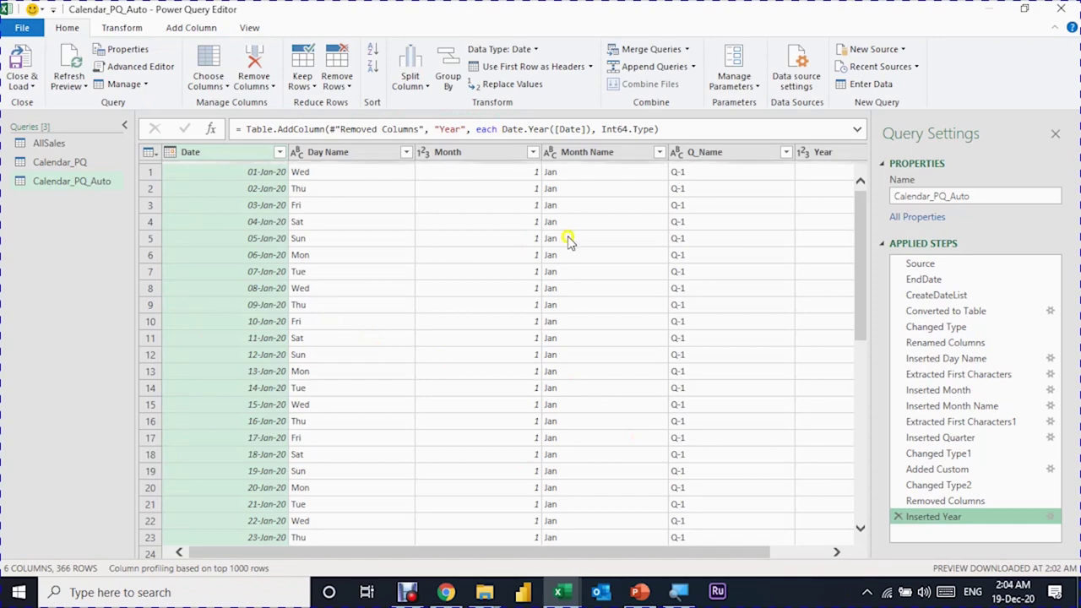
Load Calendar_PQ_Auto as a table at cell M3 on the existing PowerQuery sheet
{"action": "left_click", "coordinate": [21, 84]}
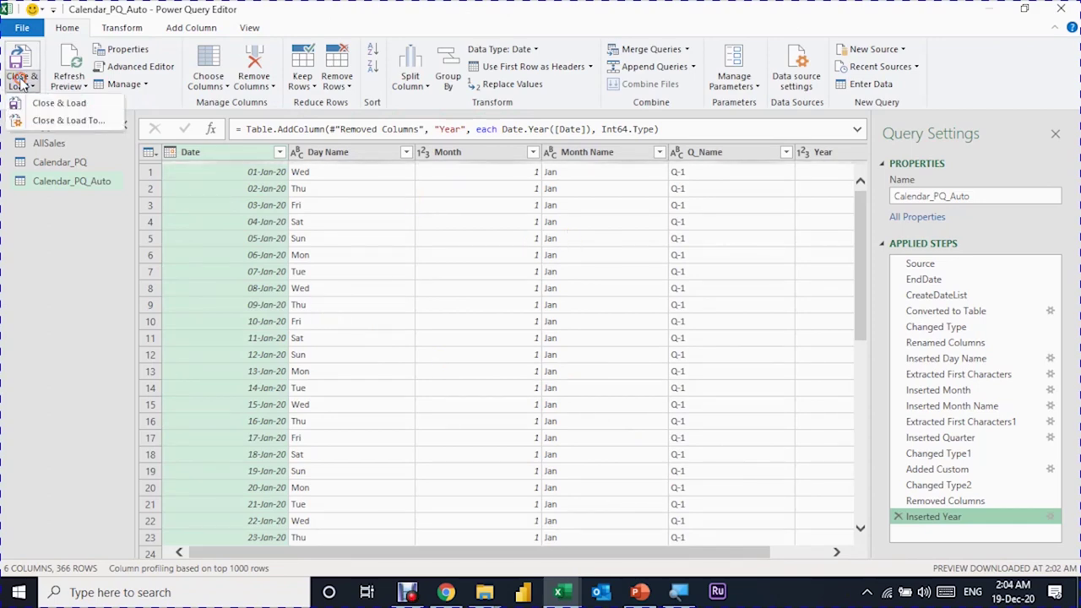
{"action": "left_click", "coordinate": [47, 121]}
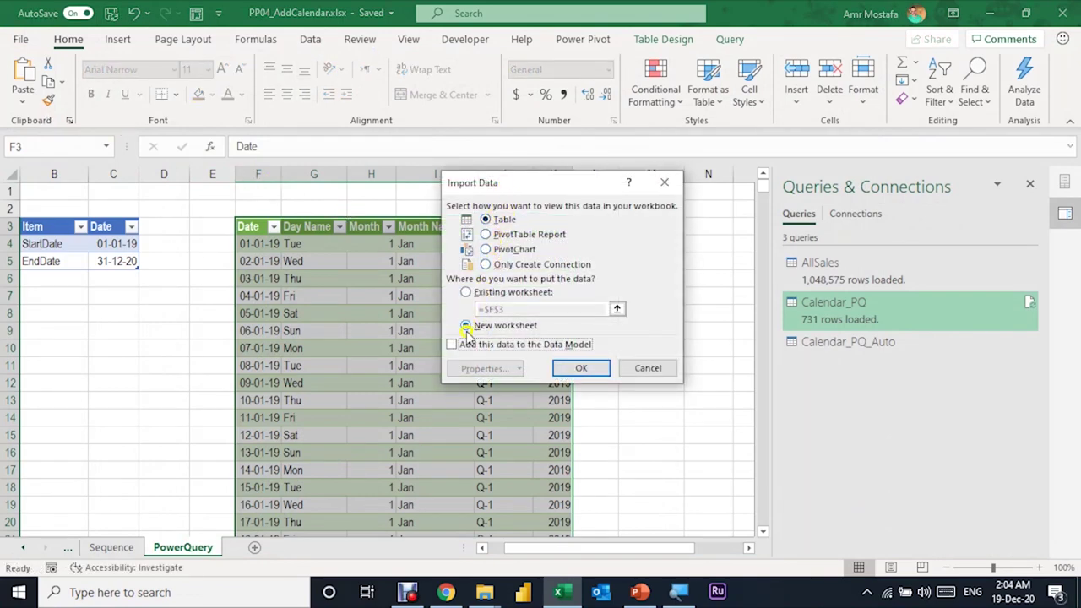
{"action": "left_click", "coordinate": [465, 291]}
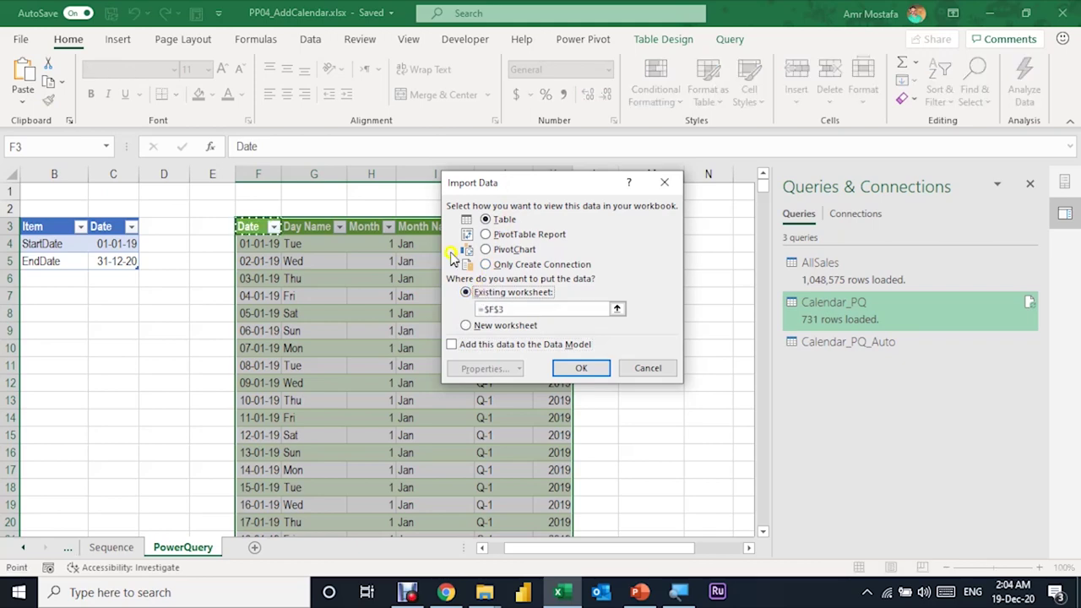
{"action": "left_click", "coordinate": [651, 225]}
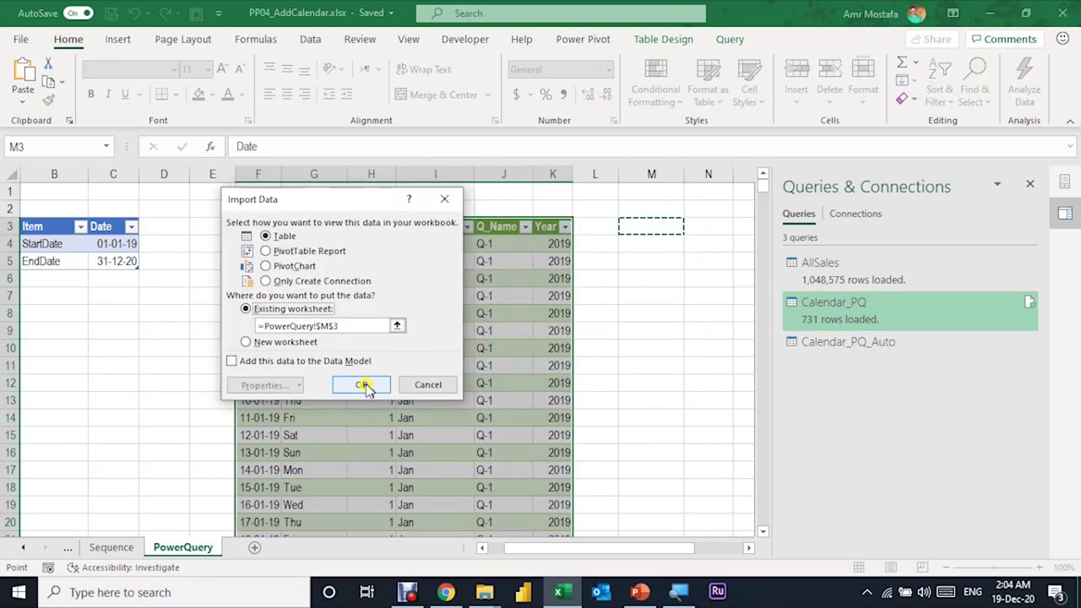
{"action": "left_click", "coordinate": [363, 386]}
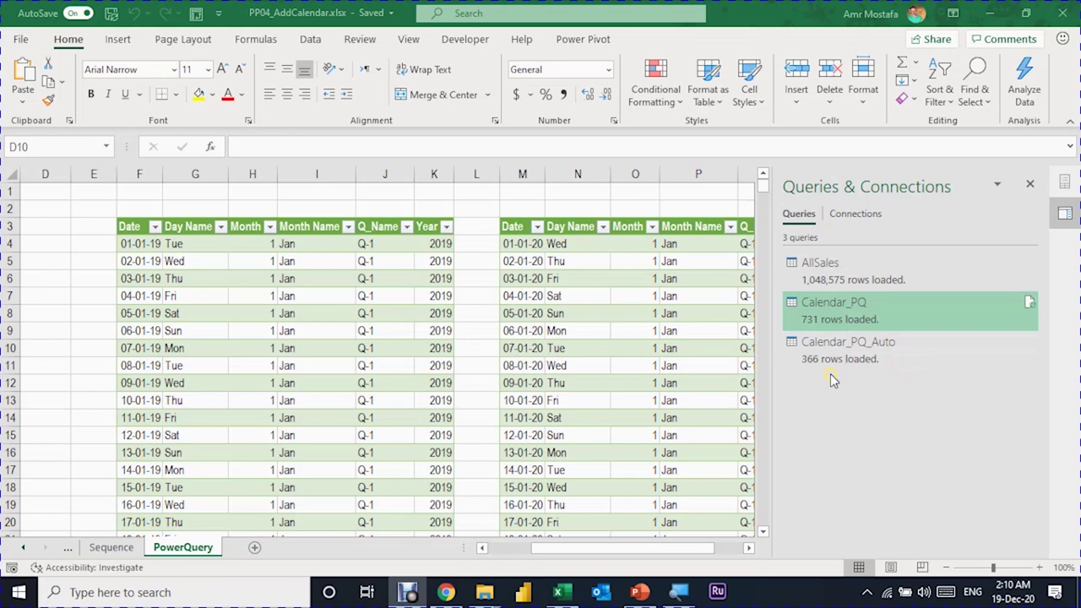
Scroll the worksheet to compare the original and new calendar tables
{"action": "left_click", "coordinate": [678, 553]}
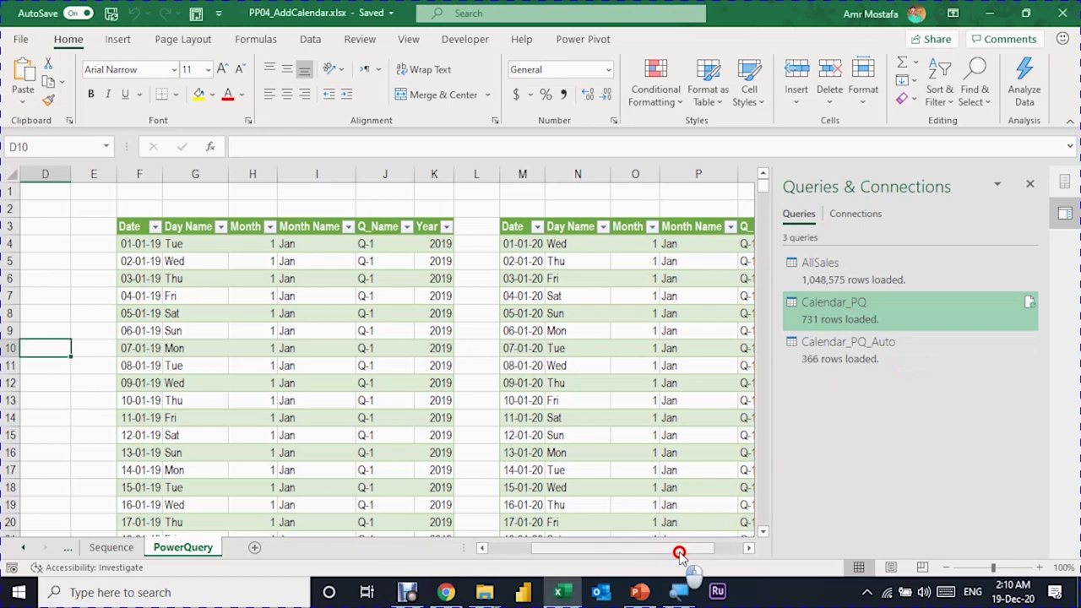
{"action": "mouse_move", "coordinate": [679, 553]}
{"action": "left_mouse_down"}
{"action": "mouse_move", "coordinate": [689, 550]}
{"action": "mouse_move", "coordinate": [591, 553]}
{"action": "mouse_move", "coordinate": [690, 537]}
{"action": "left_mouse_up"}
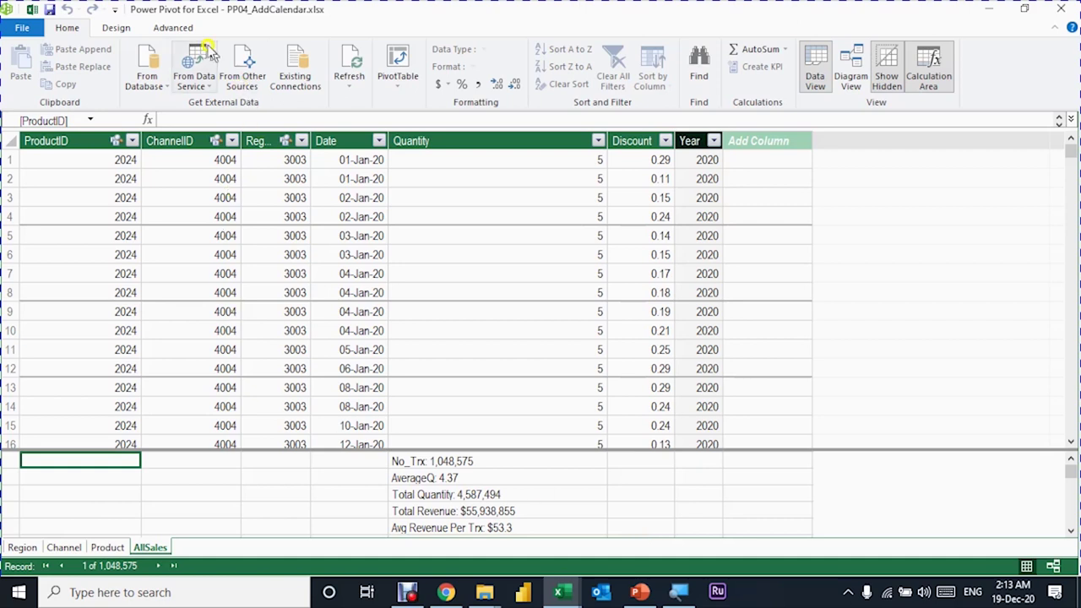
Generate a new 2020 Calendar date table in Power Pivot with Date Table > New
{"action": "left_click", "coordinate": [117, 28]}
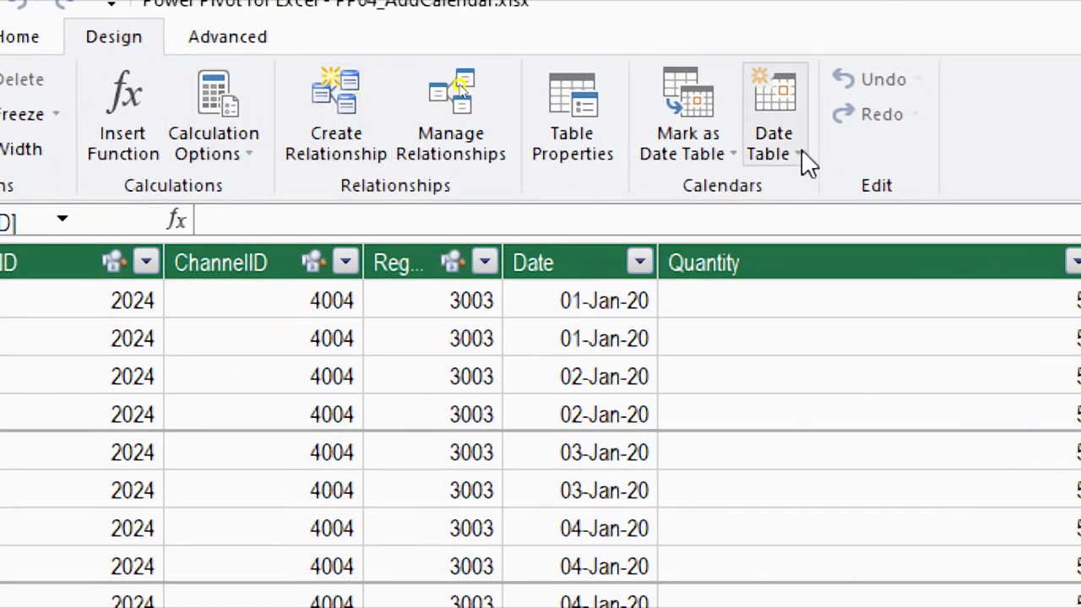
{"action": "left_click", "coordinate": [787, 151]}
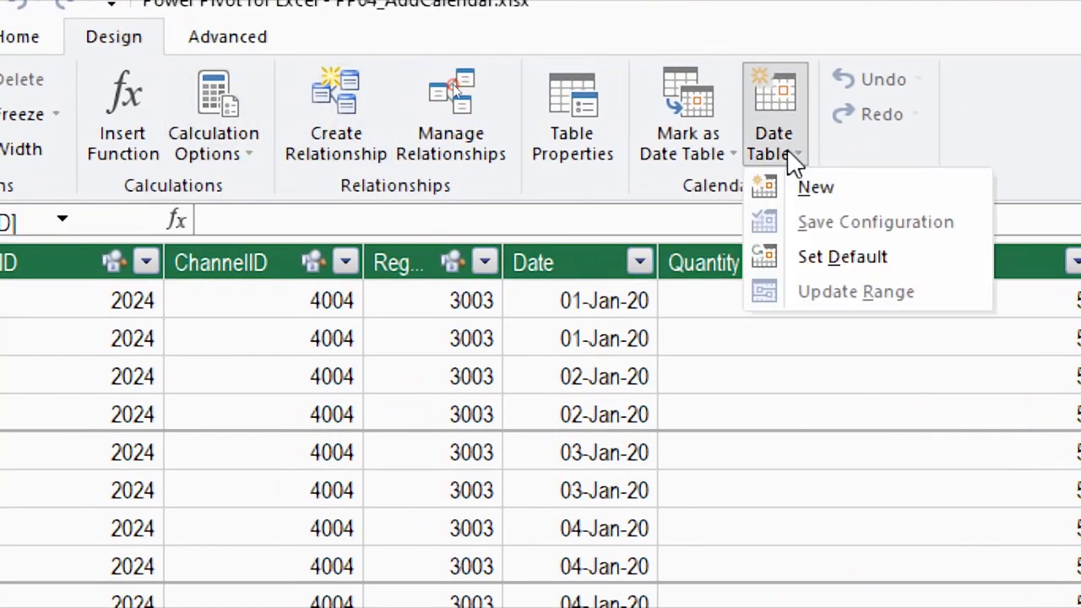
{"action": "left_click", "coordinate": [807, 195]}
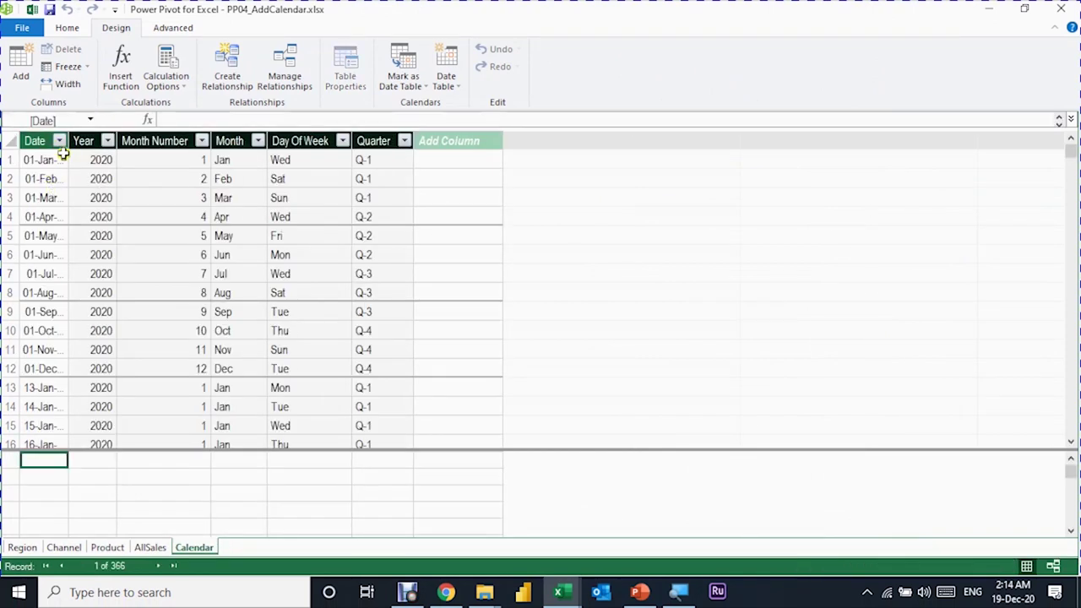
{"action": "left_click_drag", "start_coordinate": [68, 141], "coordinate": [118, 141]}
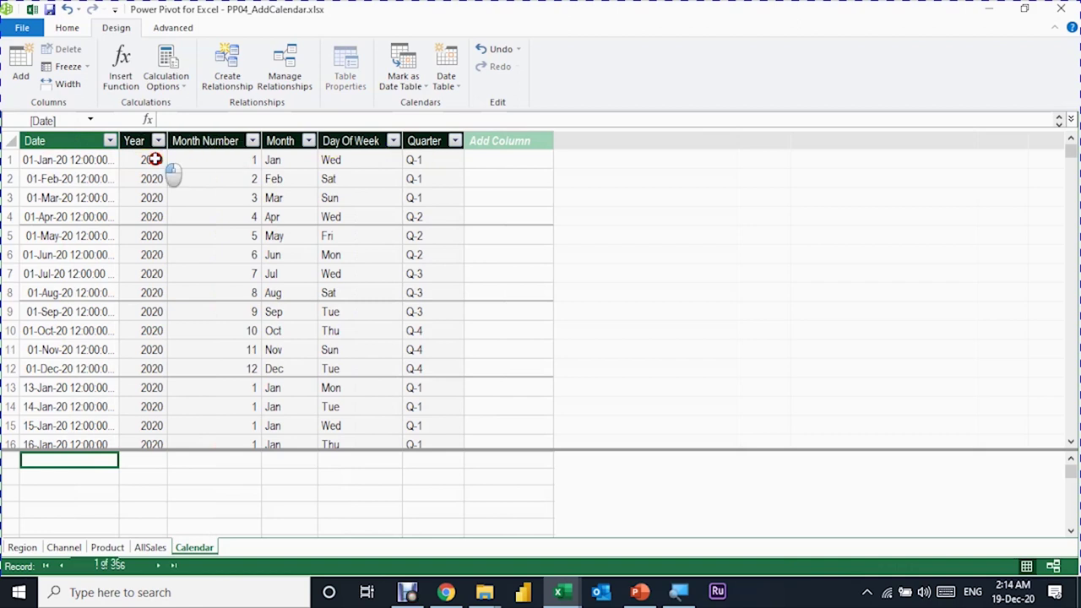
{"action": "left_click", "coordinate": [157, 160]}
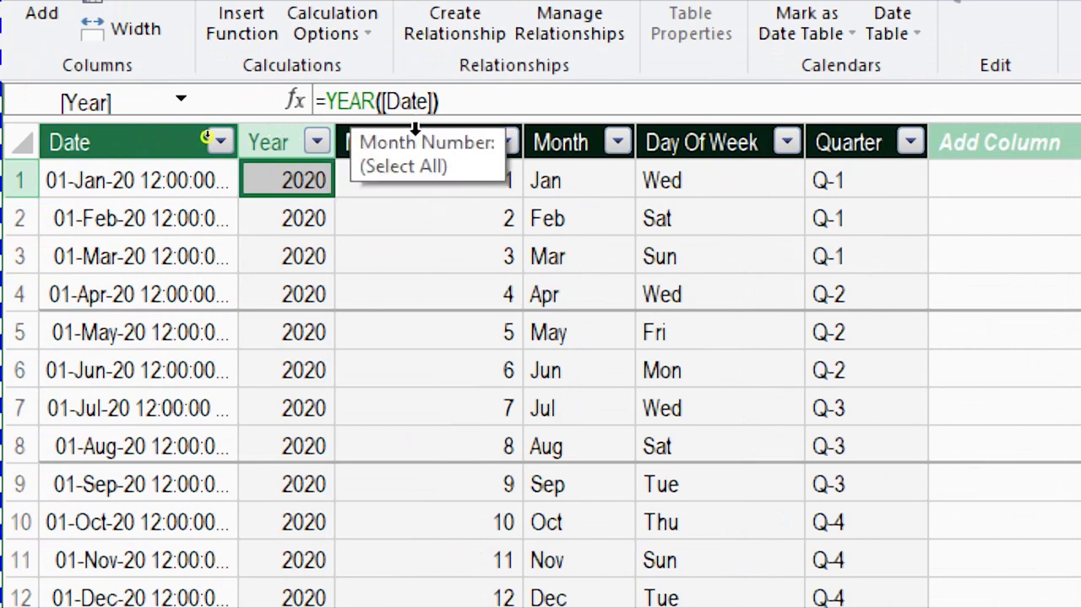
{"action": "left_click", "coordinate": [547, 183]}
{"action": "left_click", "coordinate": [697, 179]}
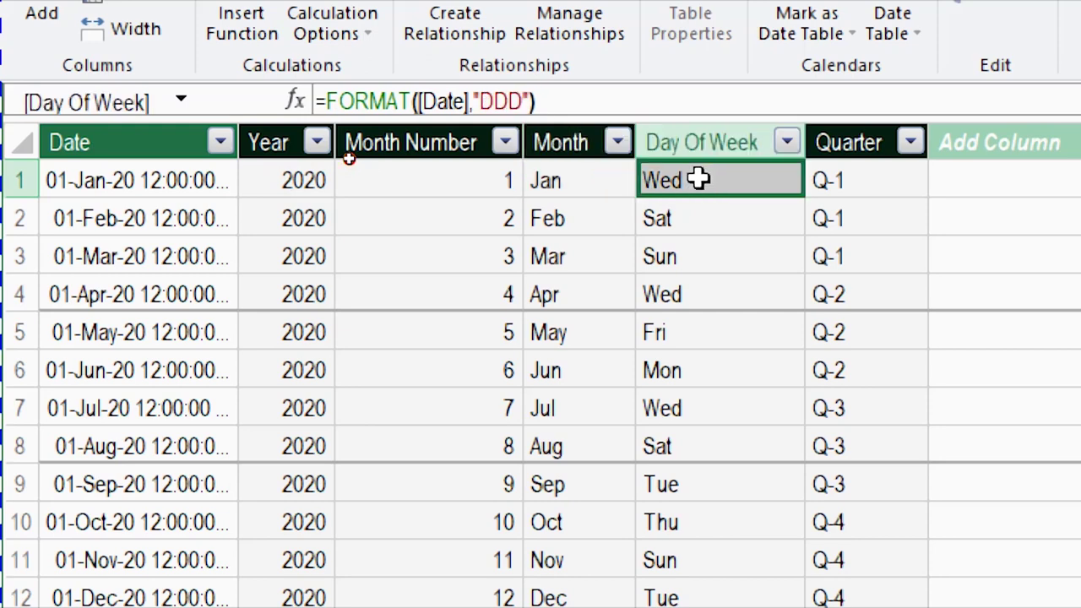
{"action": "left_click", "coordinate": [849, 184]}
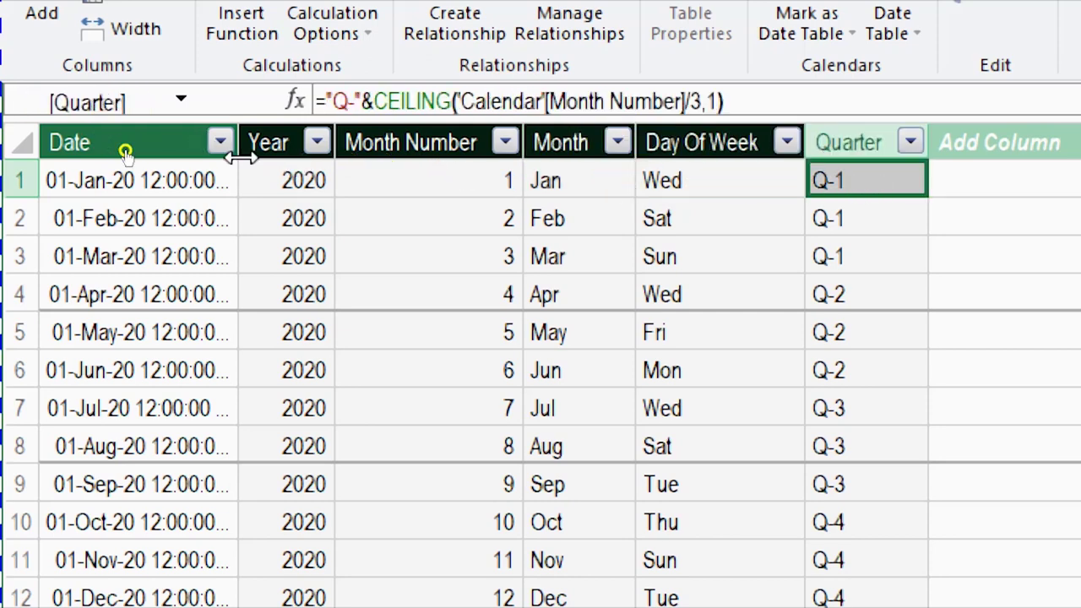
{"action": "left_click", "coordinate": [281, 190]}
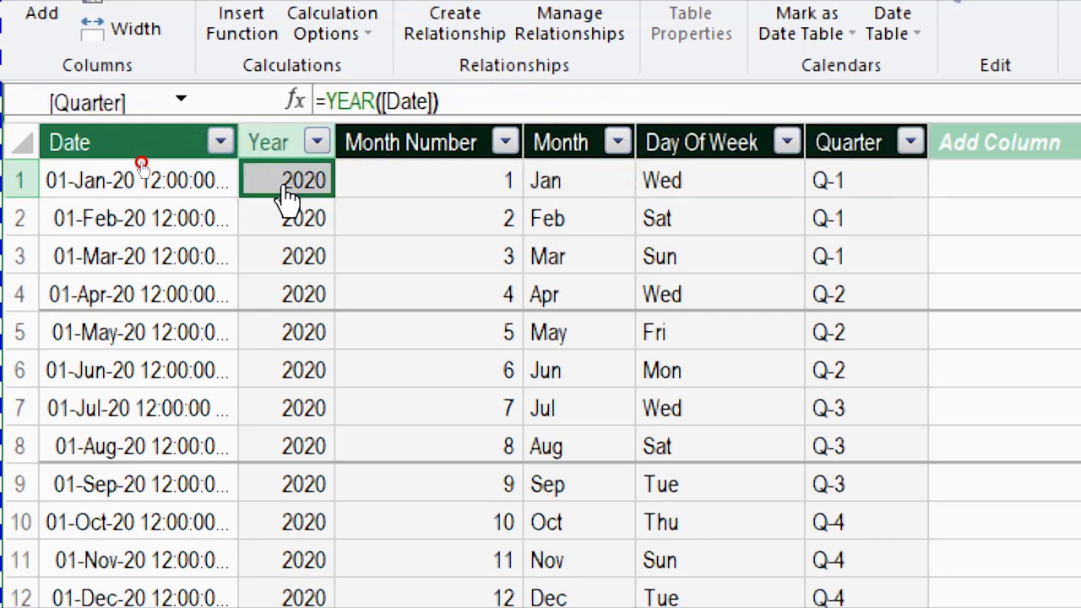
{"action": "double_click", "coordinate": [239, 138]}
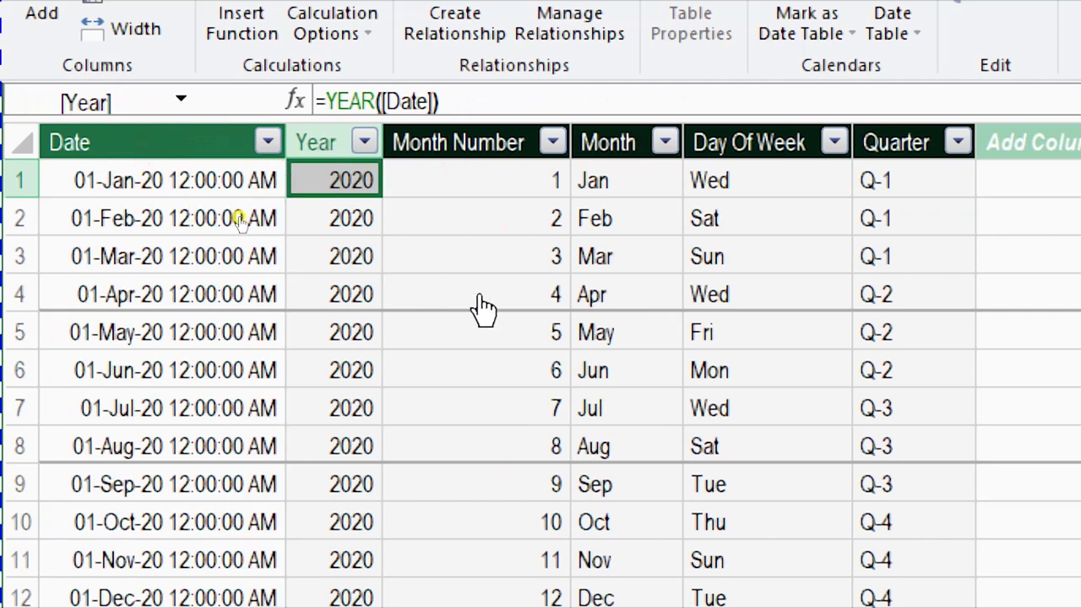
{"action": "left_click", "coordinate": [465, 183]}
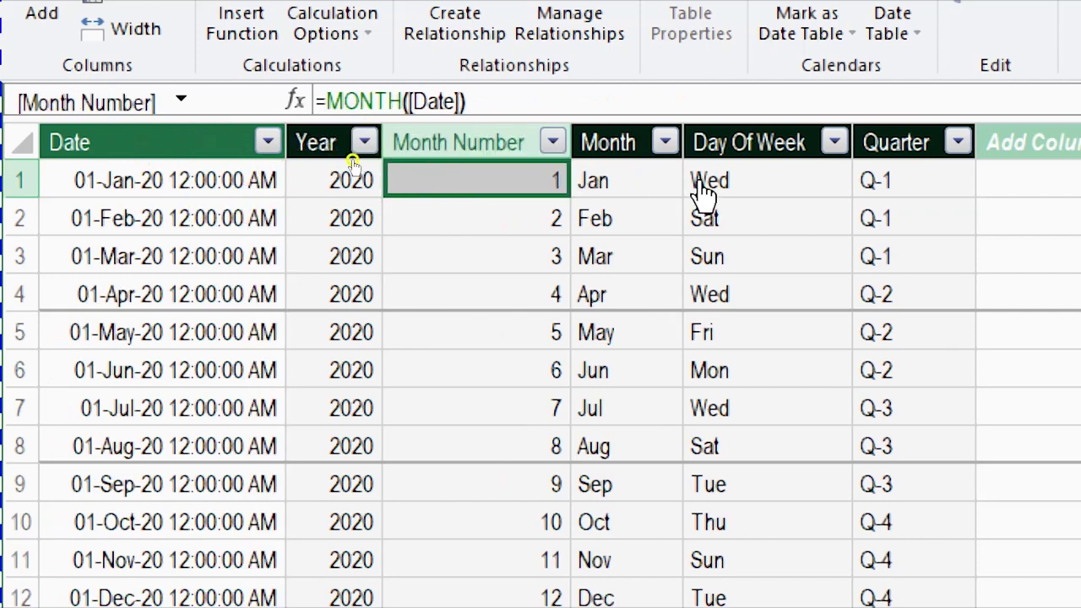
{"action": "left_click", "coordinate": [622, 180]}
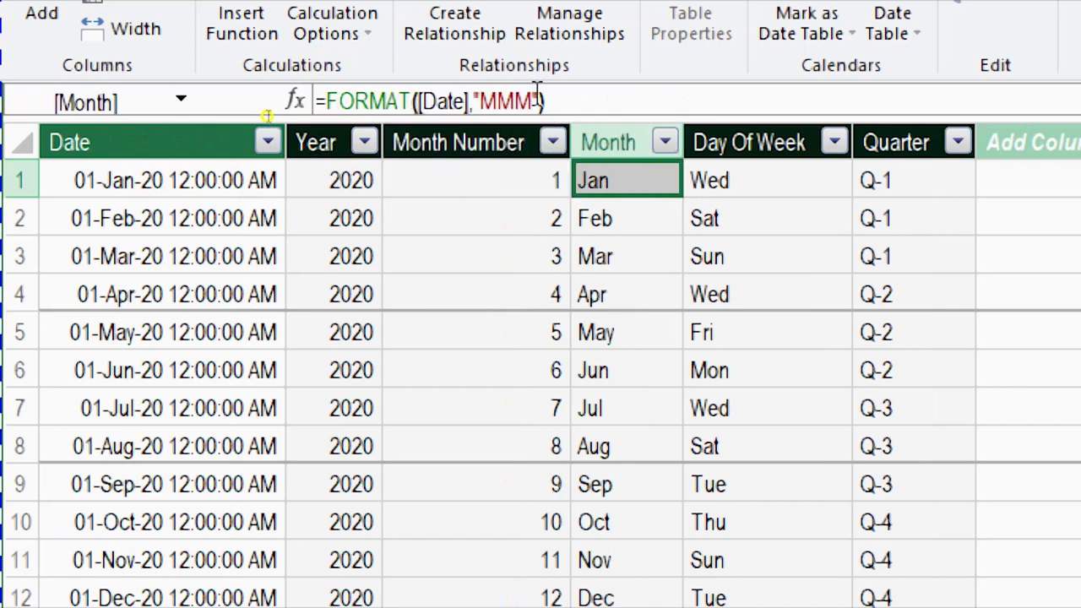
{"action": "left_click", "coordinate": [517, 105]}
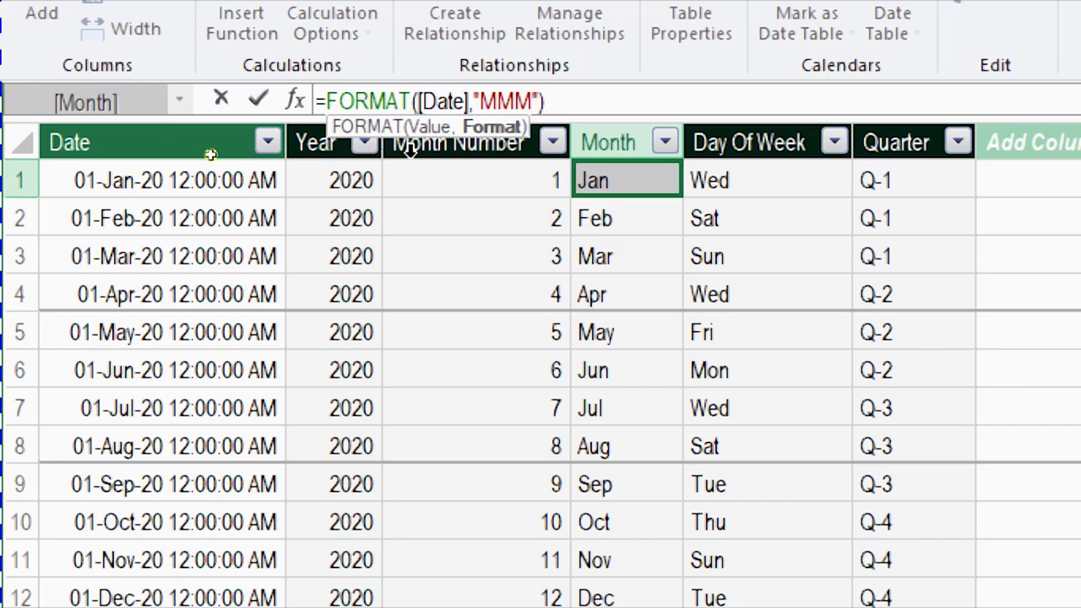
{"action": "type", "text": "M"}
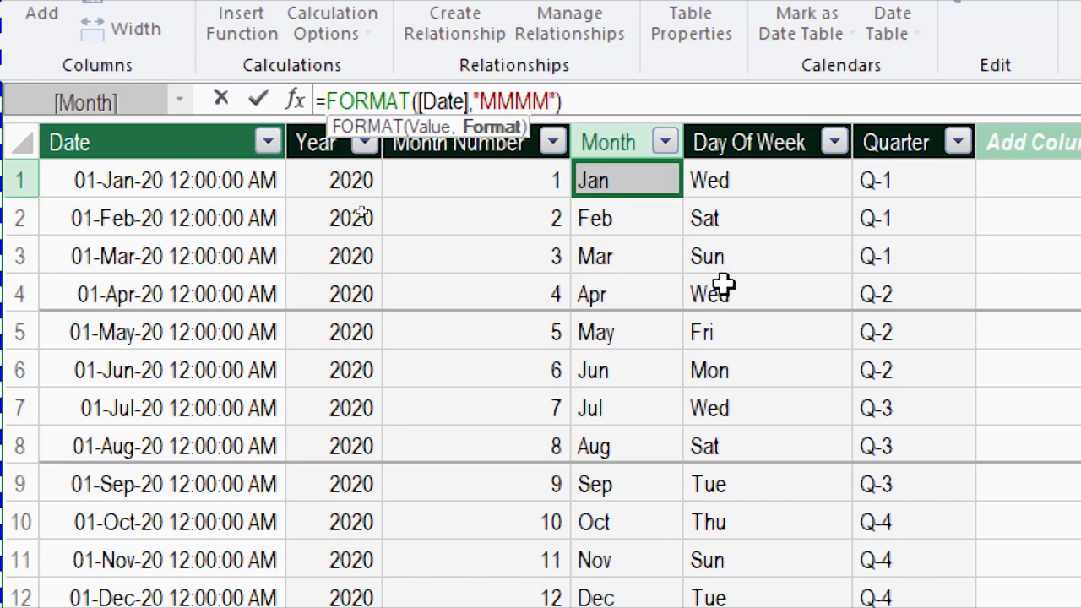
{"action": "key", "text": "Return"}
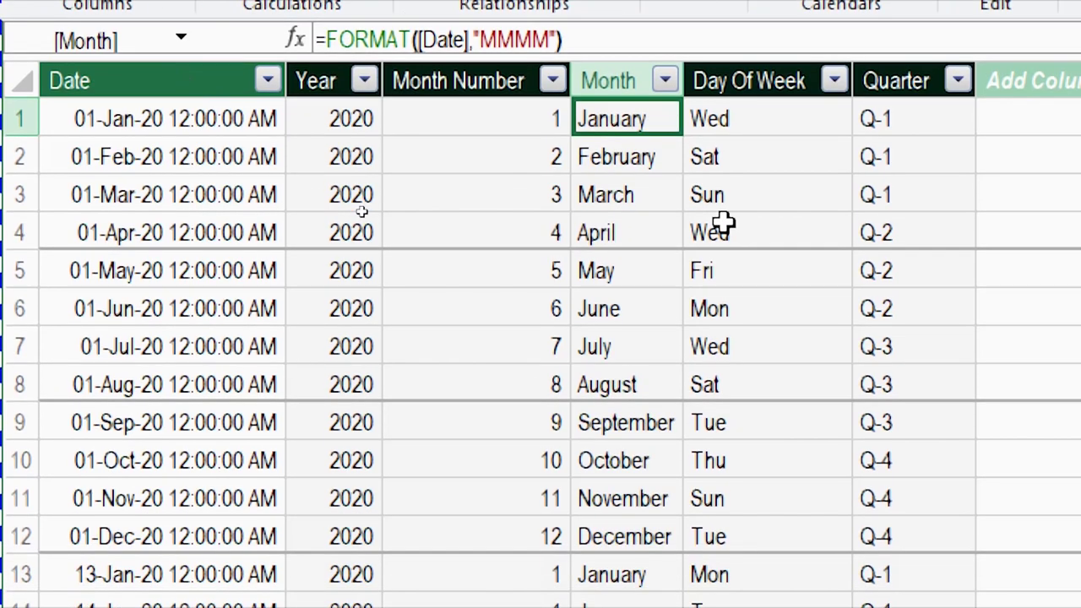
{"action": "left_click", "coordinate": [551, 40]}
{"action": "key", "text": "BackSpace"}
{"action": "key", "text": "Return"}
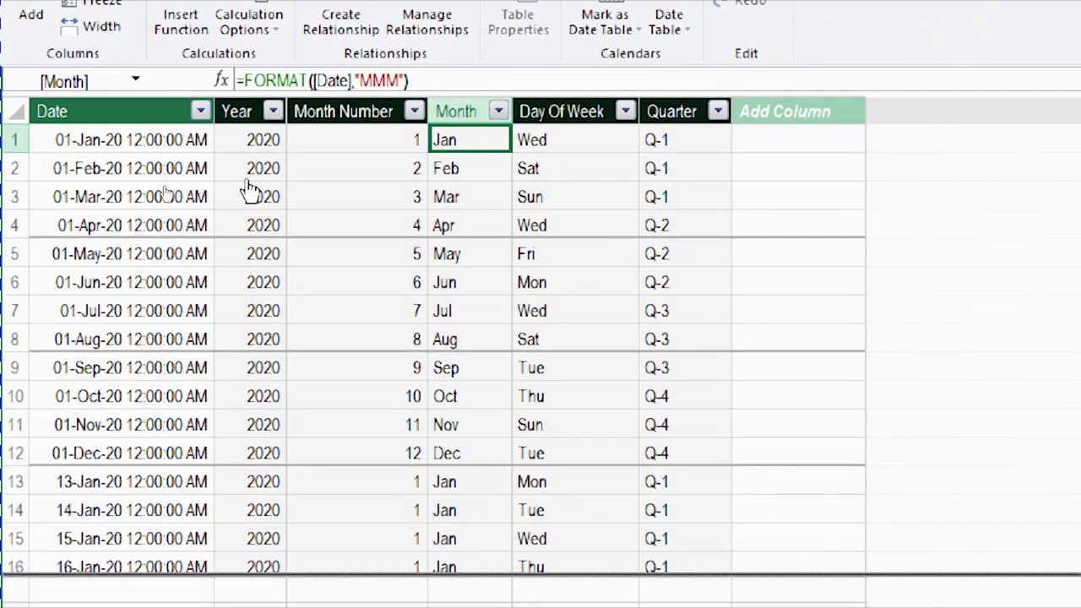
{"action": "left_click", "coordinate": [234, 206]}
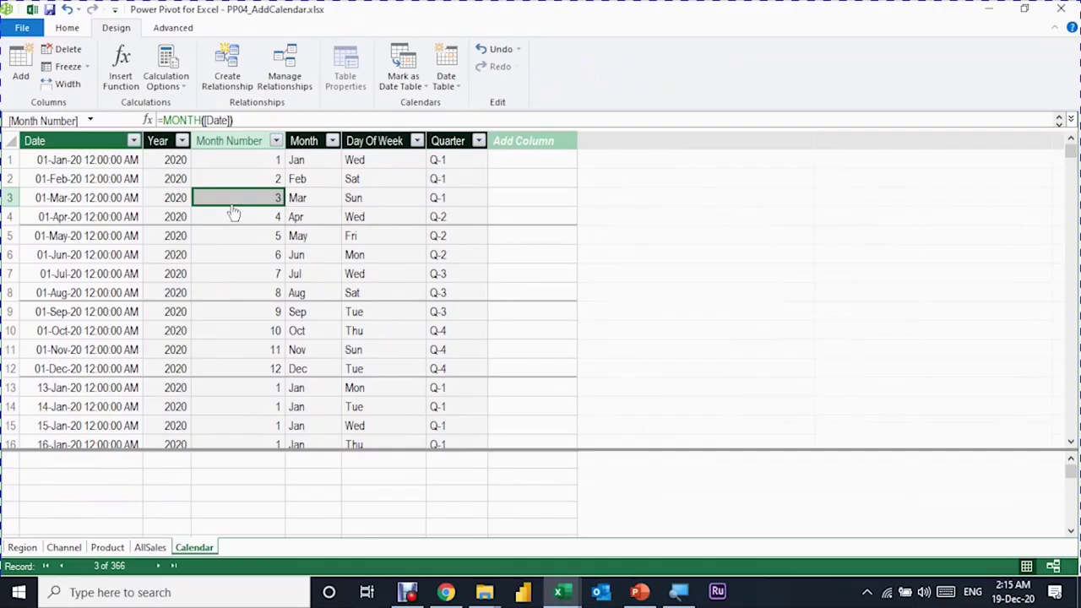
In Diagram View, join Calendar[Date] to AllSales[Date] in a one-to-many relationship
{"action": "left_click", "coordinate": [1053, 566]}
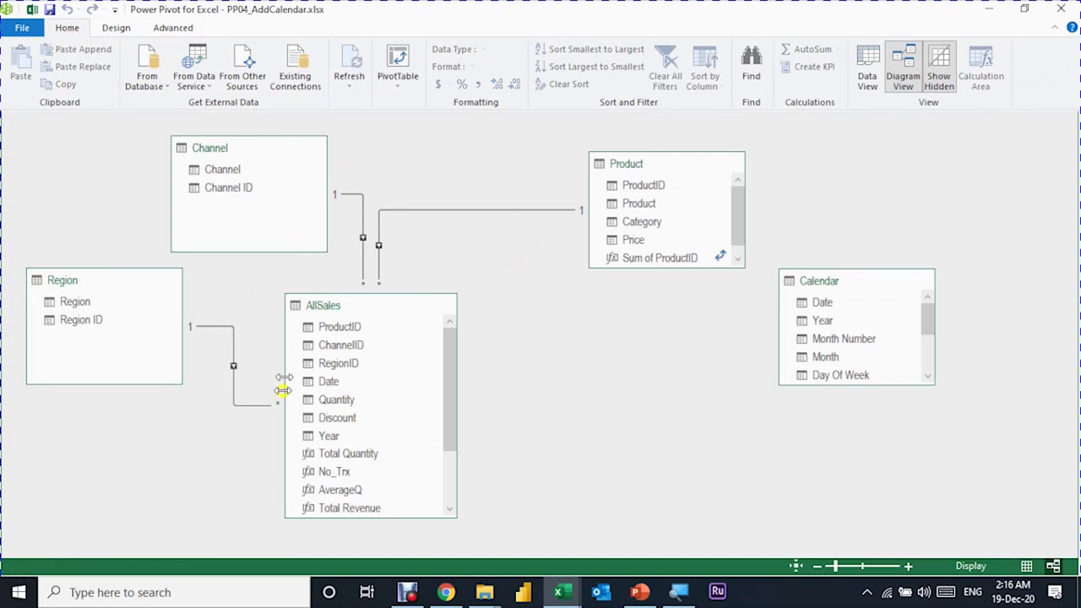
{"action": "left_click_drag", "start_coordinate": [844, 285], "coordinate": [613, 359]}
{"action": "left_click", "coordinate": [604, 380]}
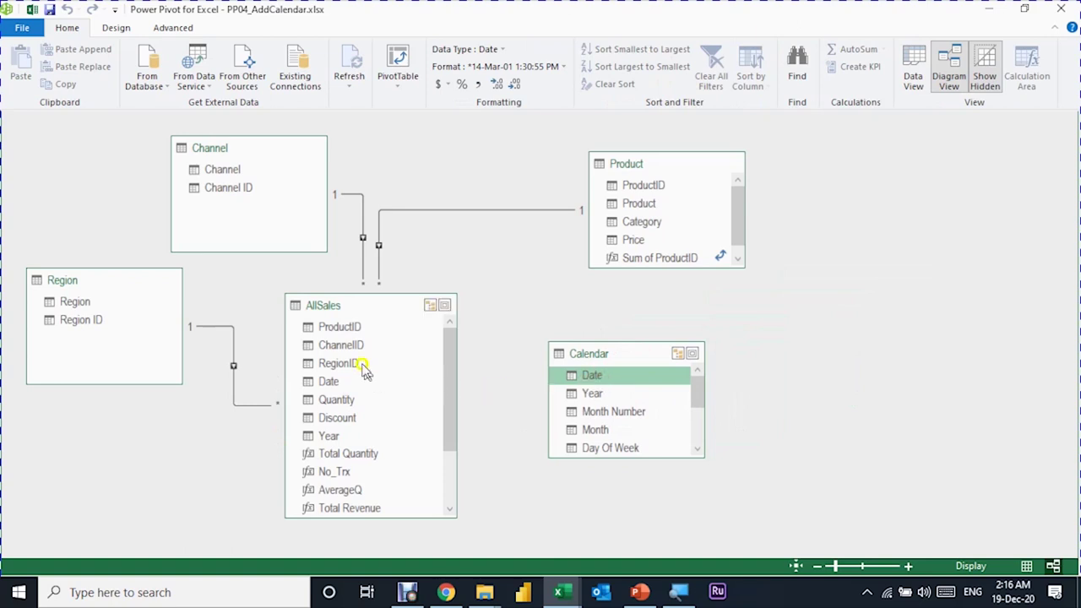
{"action": "mouse_move", "coordinate": [331, 380]}
{"action": "left_mouse_down"}
{"action": "mouse_move", "coordinate": [619, 368]}
{"action": "mouse_move", "coordinate": [501, 382]}
{"action": "mouse_move", "coordinate": [331, 381]}
{"action": "left_mouse_up"}
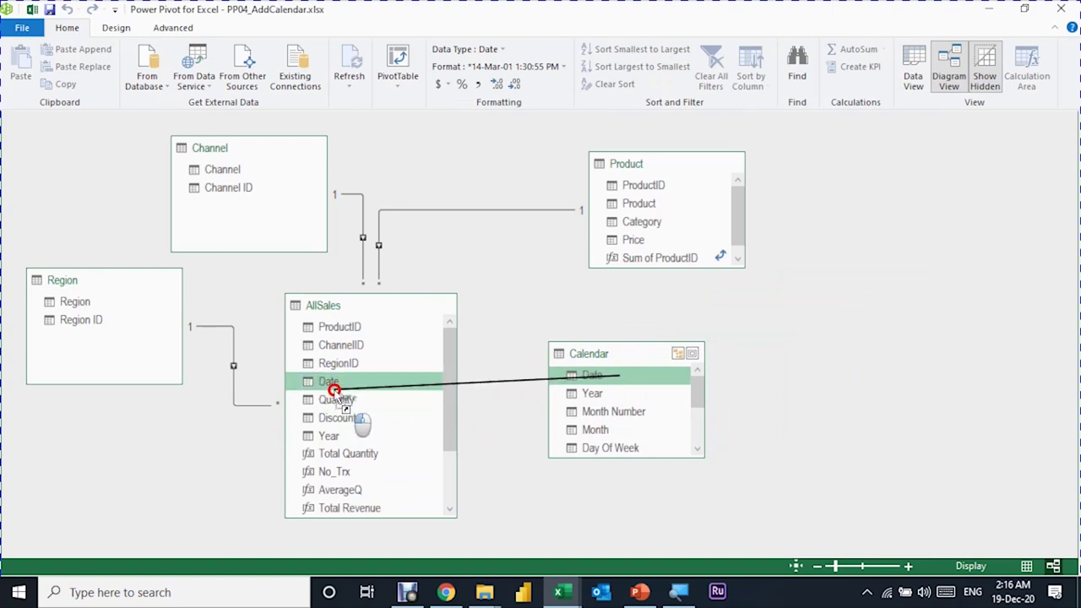
{"action": "left_click_drag", "start_coordinate": [331, 381], "coordinate": [334, 383]}
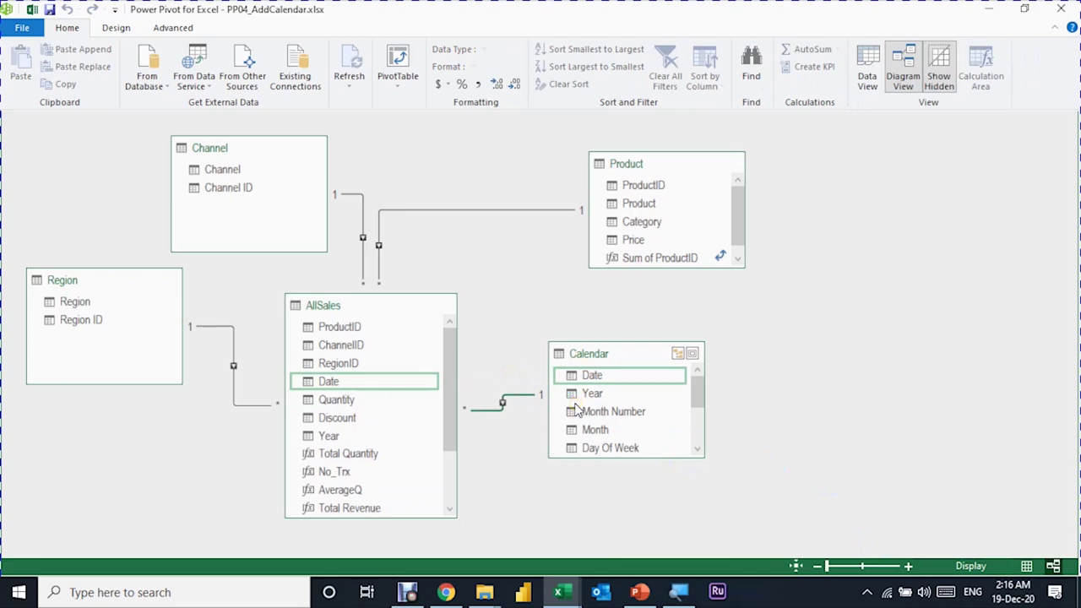
Close Power Pivot and select a value in the PivotTable sheet's pivot
{"action": "left_click", "coordinate": [1061, 8]}
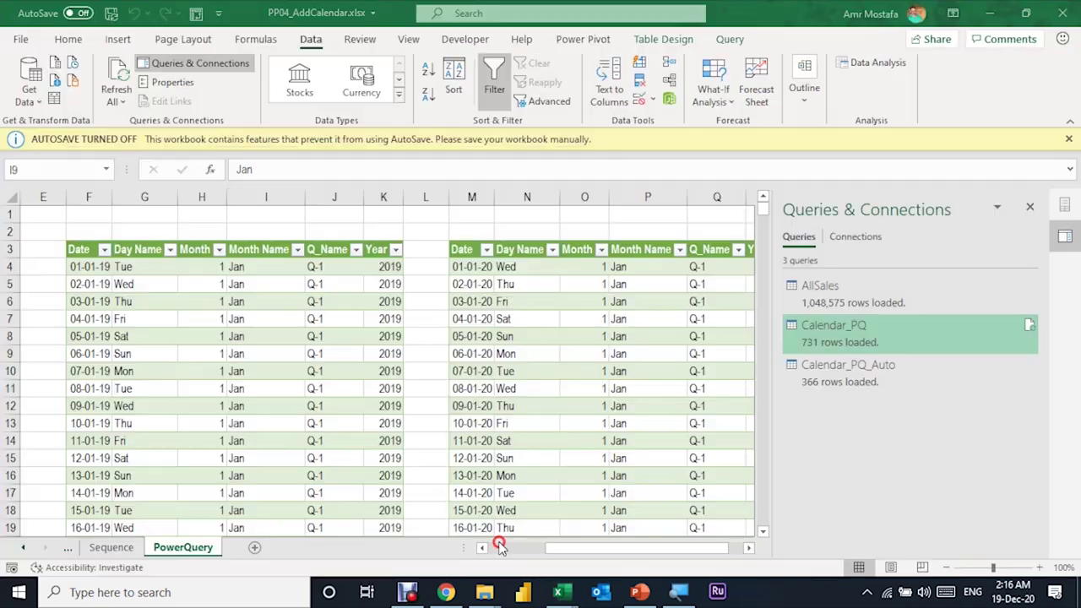
{"action": "left_click_drag", "start_coordinate": [604, 548], "coordinate": [546, 547]}
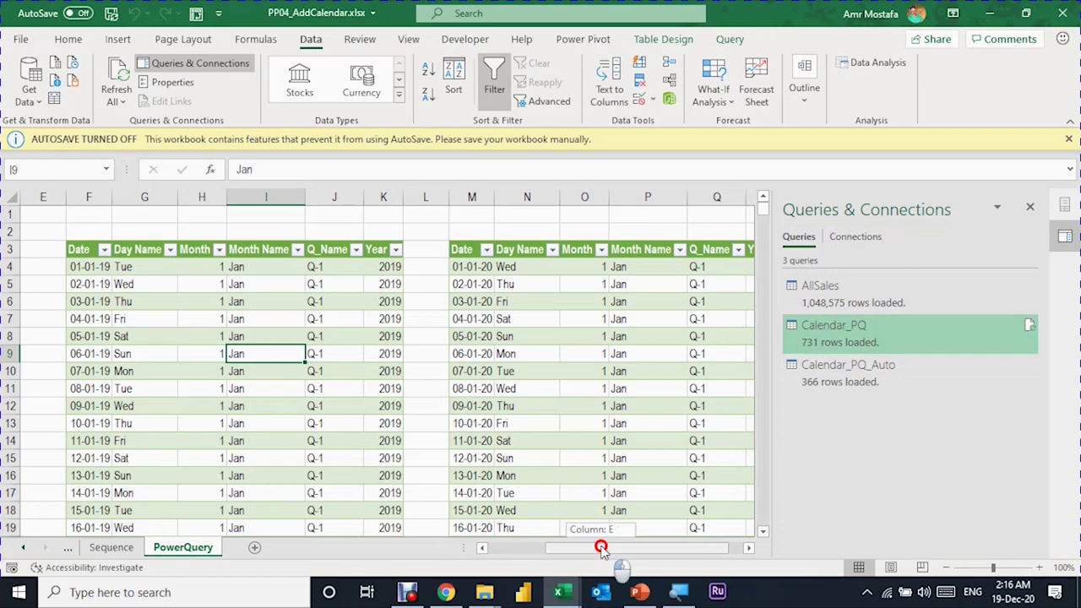
{"action": "left_click", "coordinate": [23, 547]}
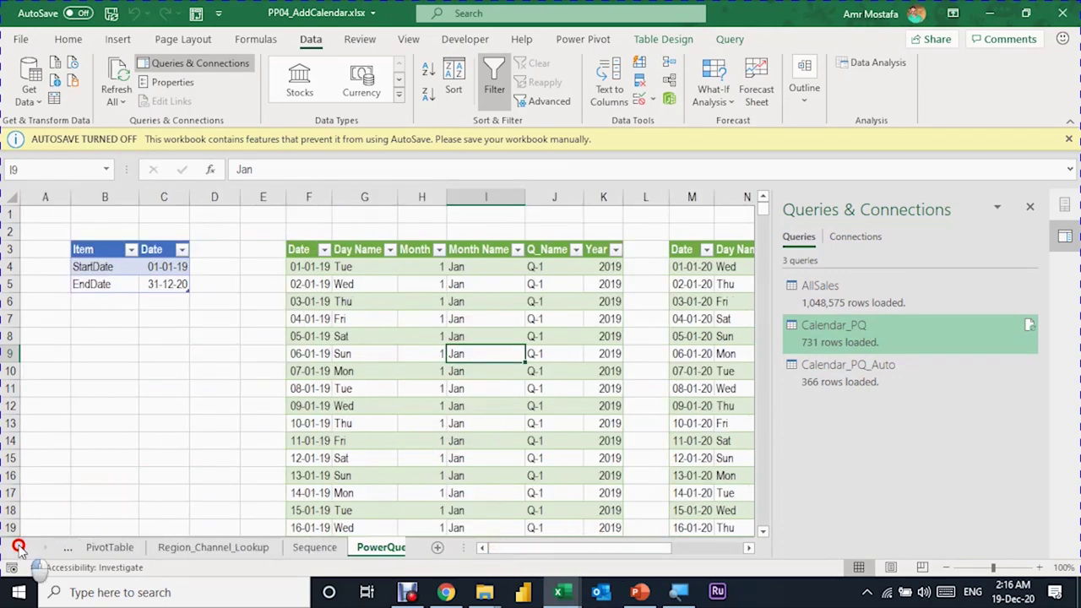
{"action": "left_click", "coordinate": [95, 547]}
{"action": "left_click", "coordinate": [476, 405]}
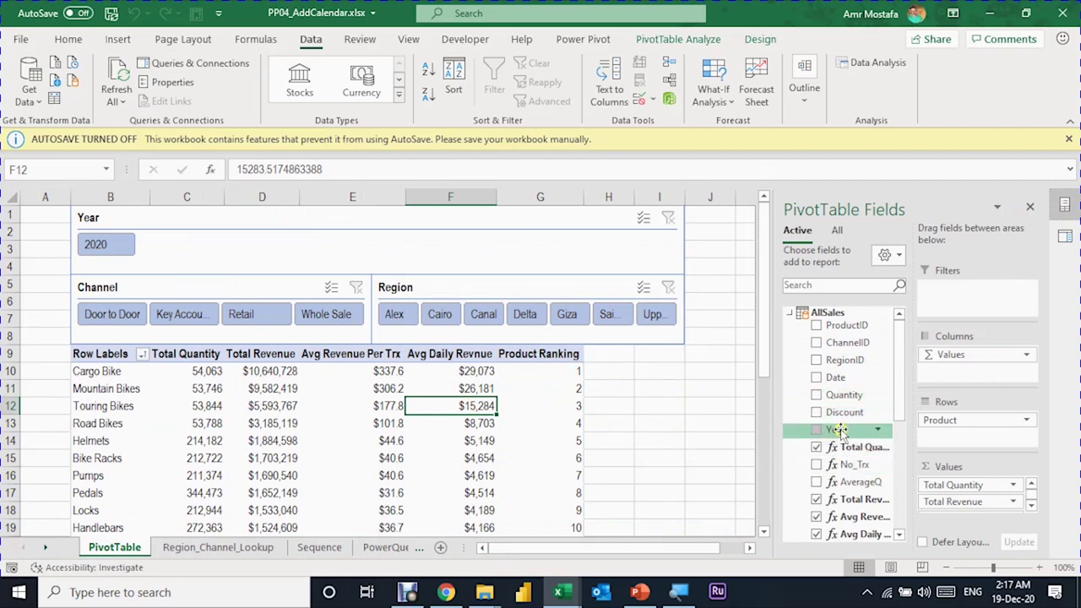
Show all model tables in the field list and add Calendar's Year as a slicer
{"action": "left_click", "coordinate": [789, 312]}
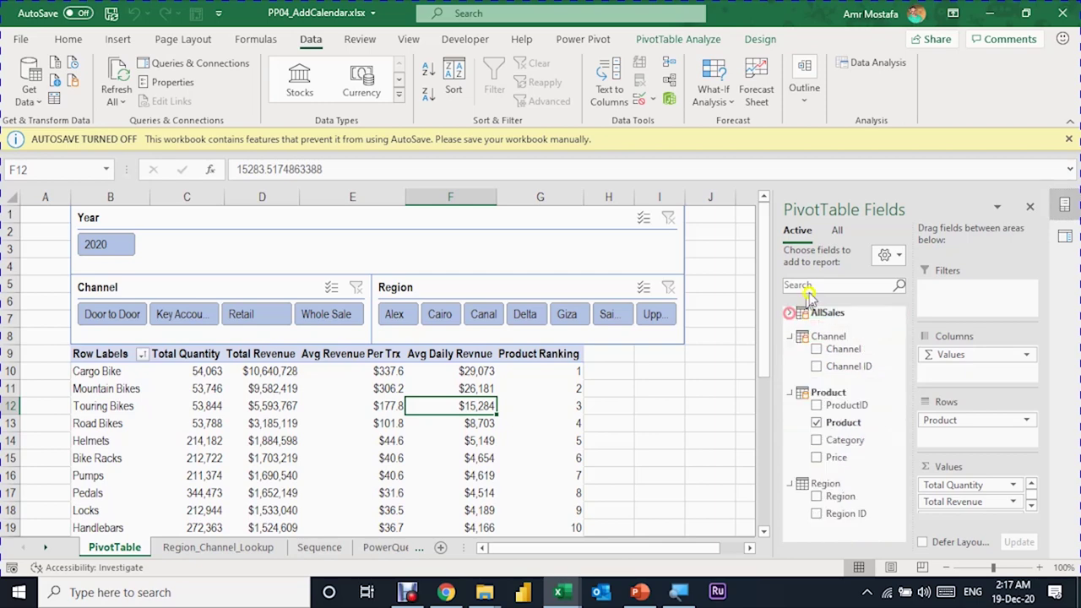
{"action": "left_click", "coordinate": [837, 233]}
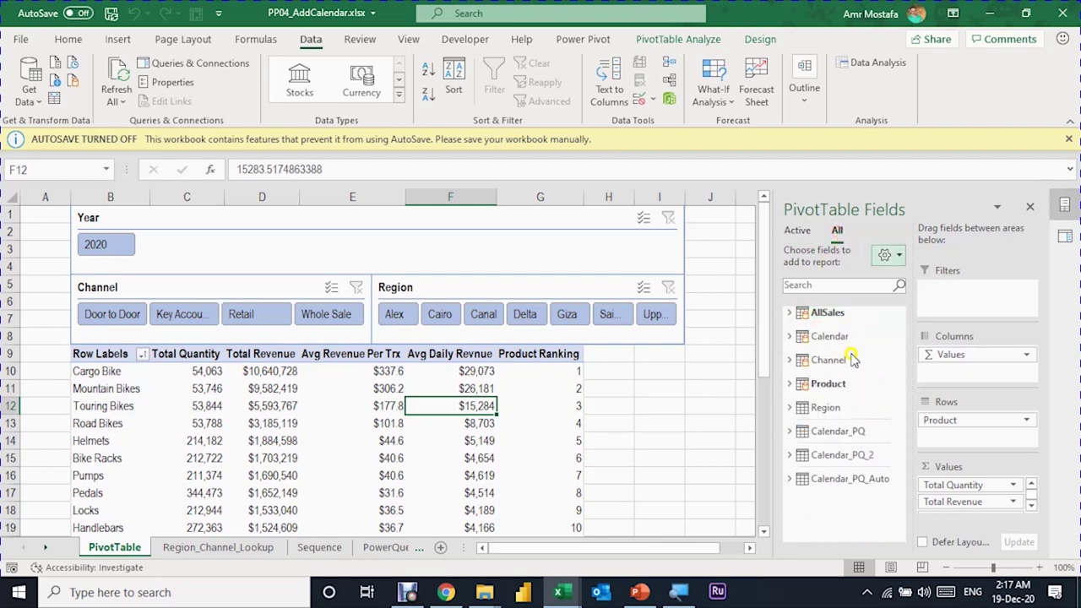
{"action": "left_click", "coordinate": [829, 337]}
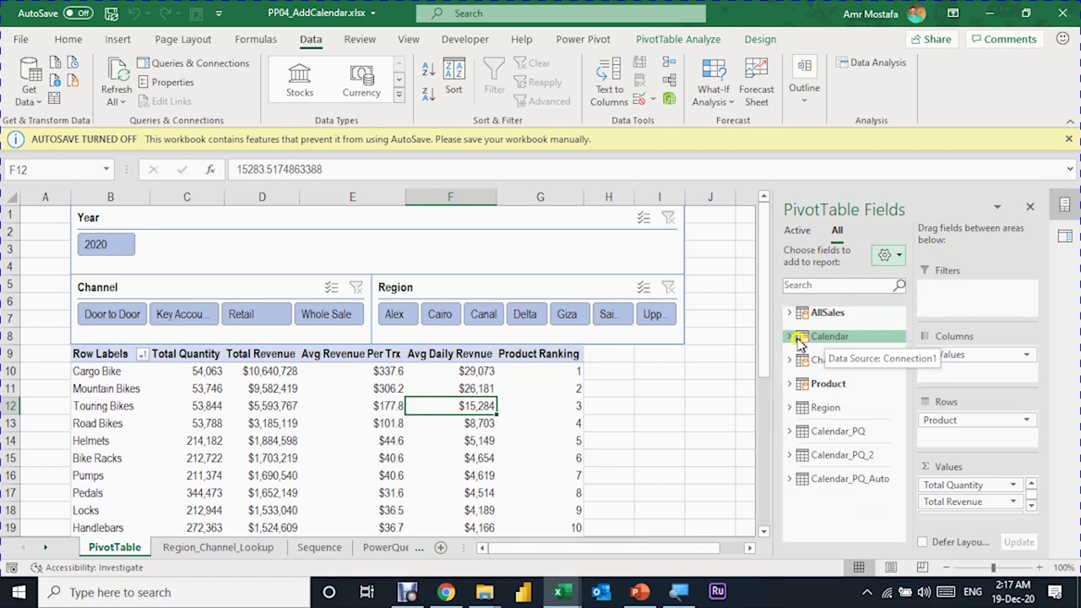
{"action": "left_click", "coordinate": [790, 336]}
{"action": "left_click", "coordinate": [821, 370]}
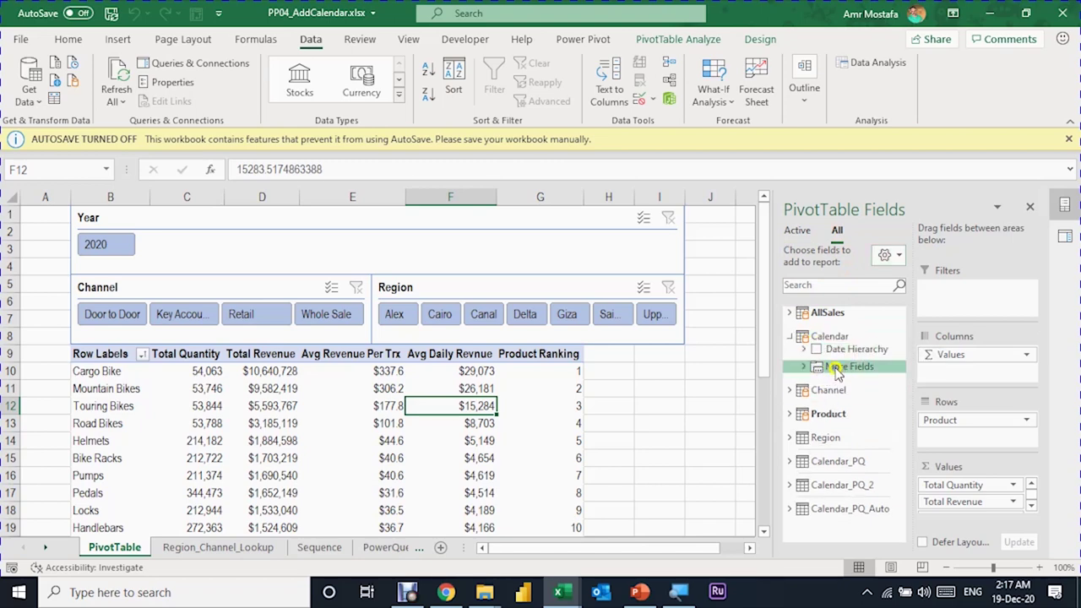
{"action": "left_click", "coordinate": [825, 352]}
{"action": "left_click", "coordinate": [814, 370]}
{"action": "left_click", "coordinate": [811, 386]}
{"action": "left_click", "coordinate": [813, 371]}
{"action": "left_click", "coordinate": [805, 367]}
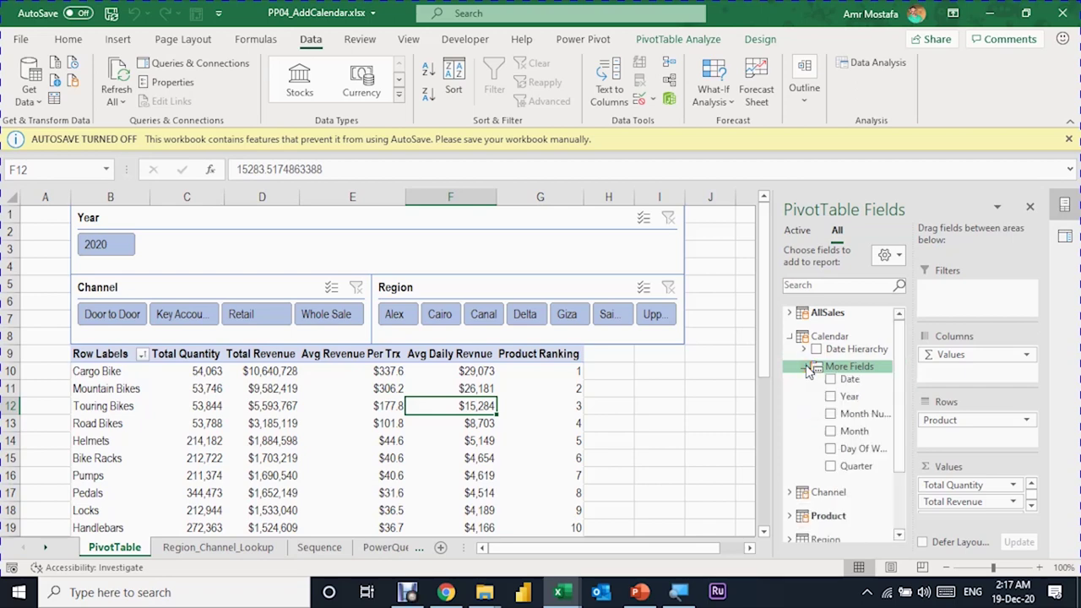
{"action": "right_click", "coordinate": [836, 396]}
{"action": "left_click", "coordinate": [868, 478]}
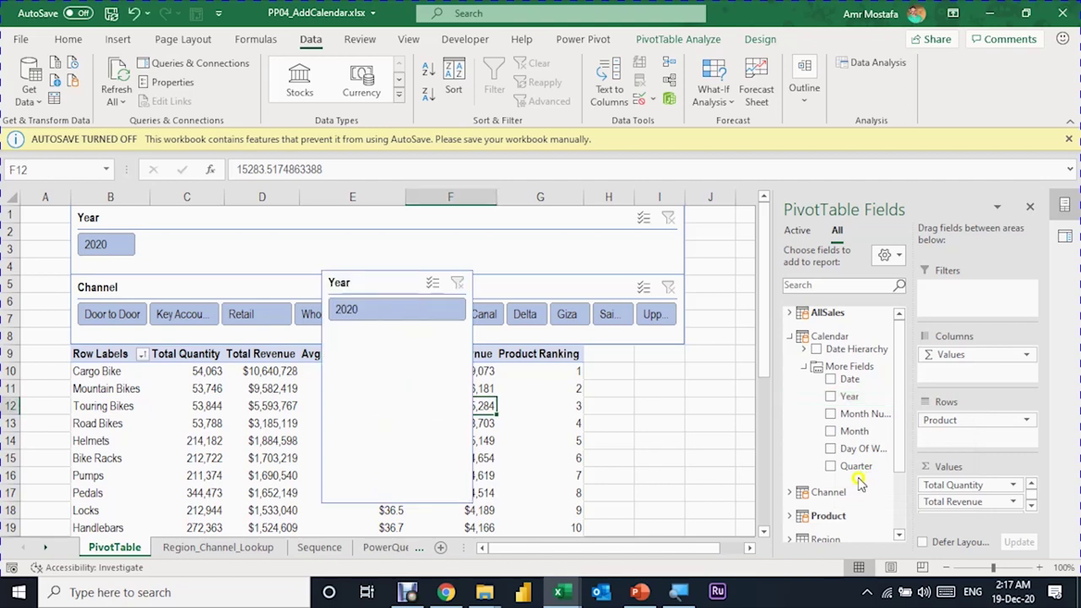
Delete the old Year slicer and place the new one top-left above the pivot
{"action": "left_click", "coordinate": [184, 215]}
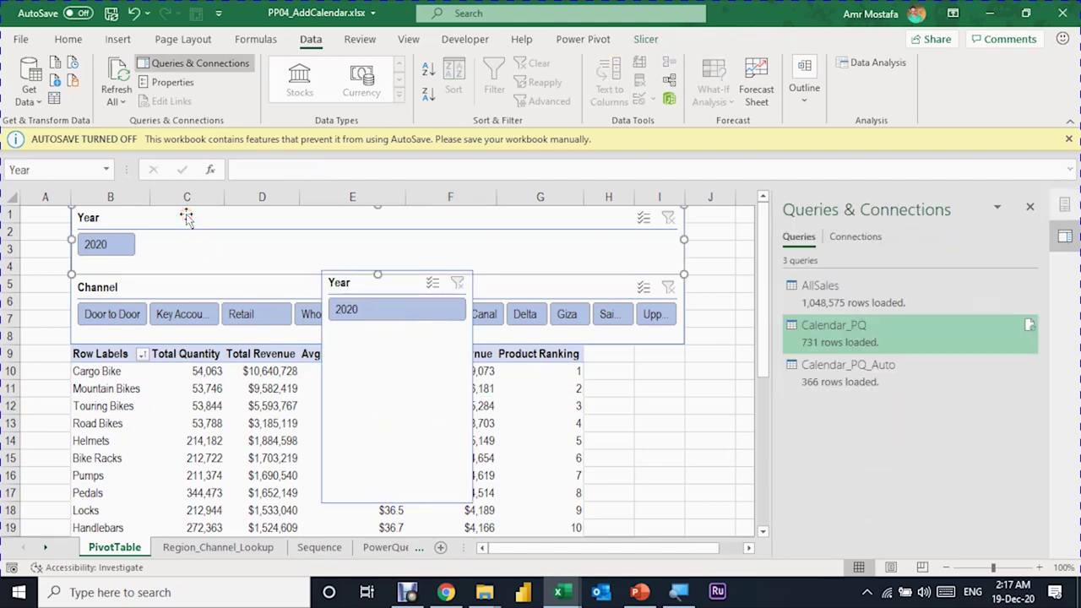
{"action": "key", "text": "Delete"}
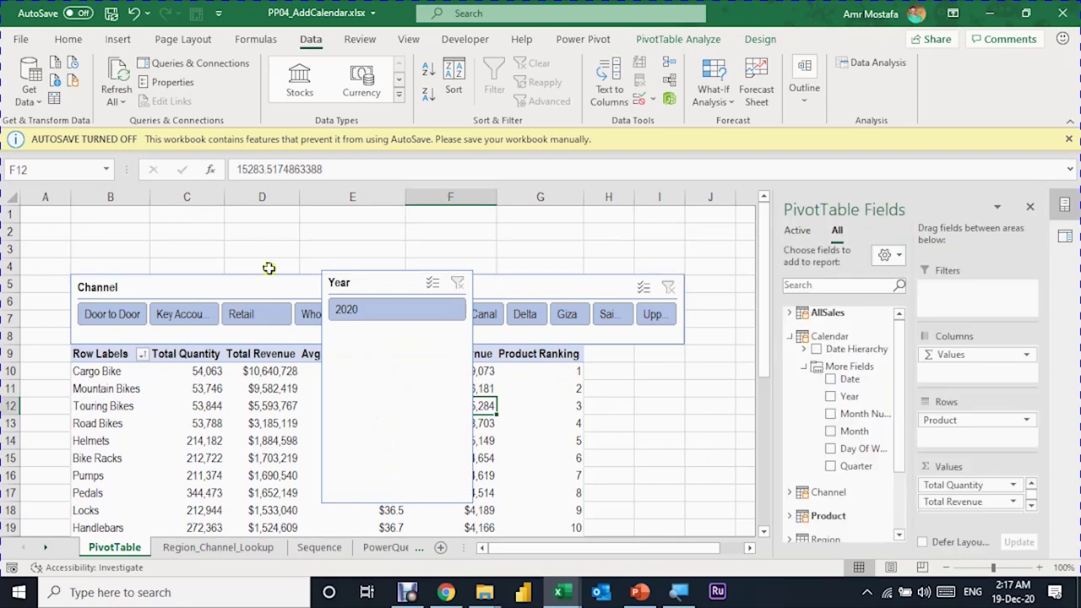
{"action": "left_click_drag", "start_coordinate": [355, 286], "coordinate": [93, 217]}
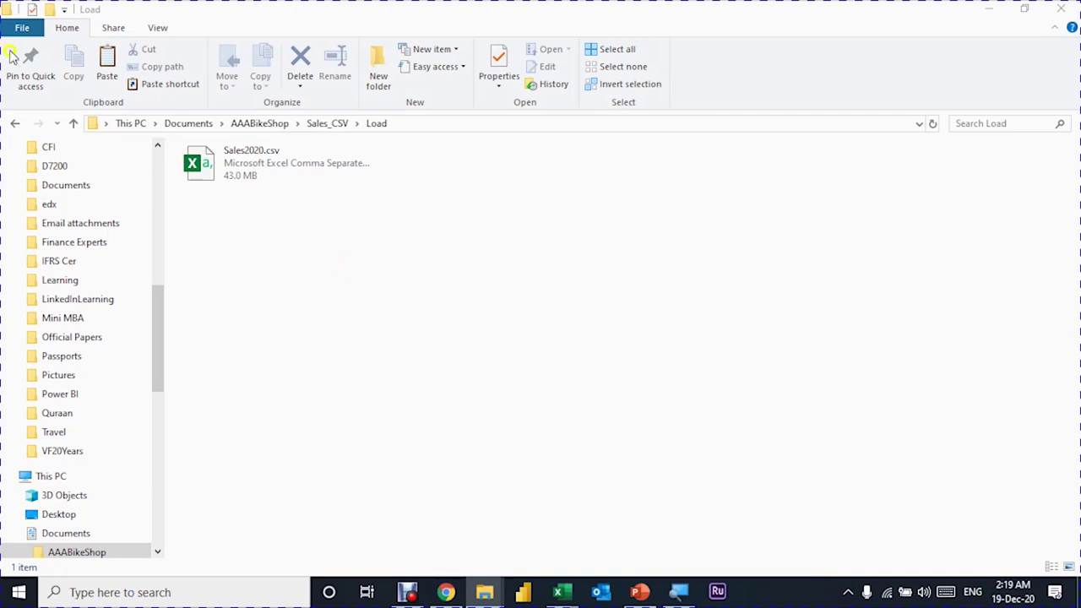
Paste Sales2018.csv and Sales2019.csv into the Load folder beside Sales2020.csv
{"action": "left_click", "coordinate": [400, 240]}
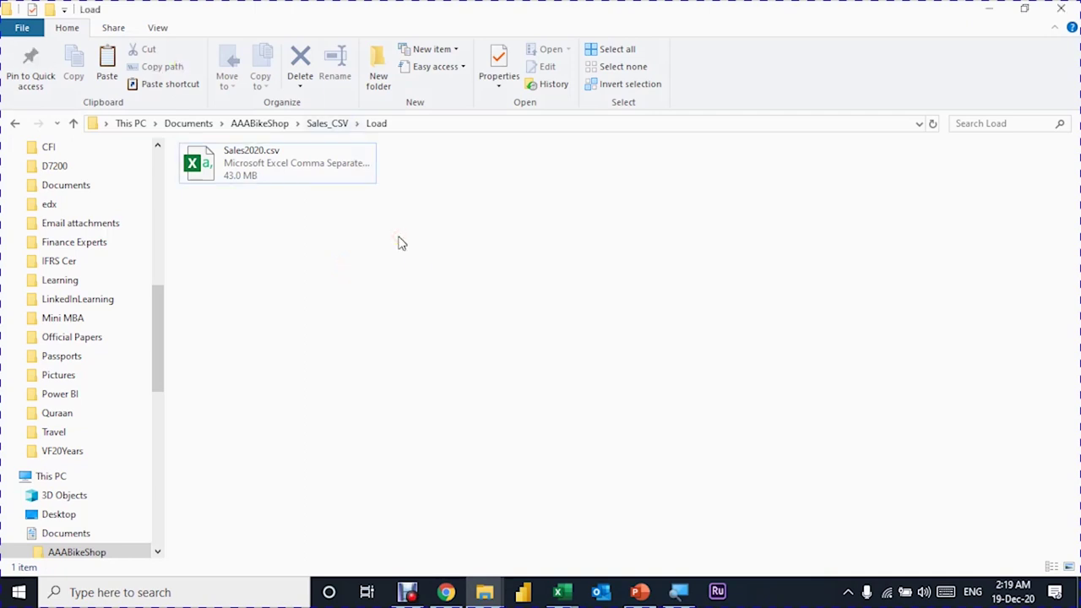
{"action": "key", "text": "ctrl+v"}
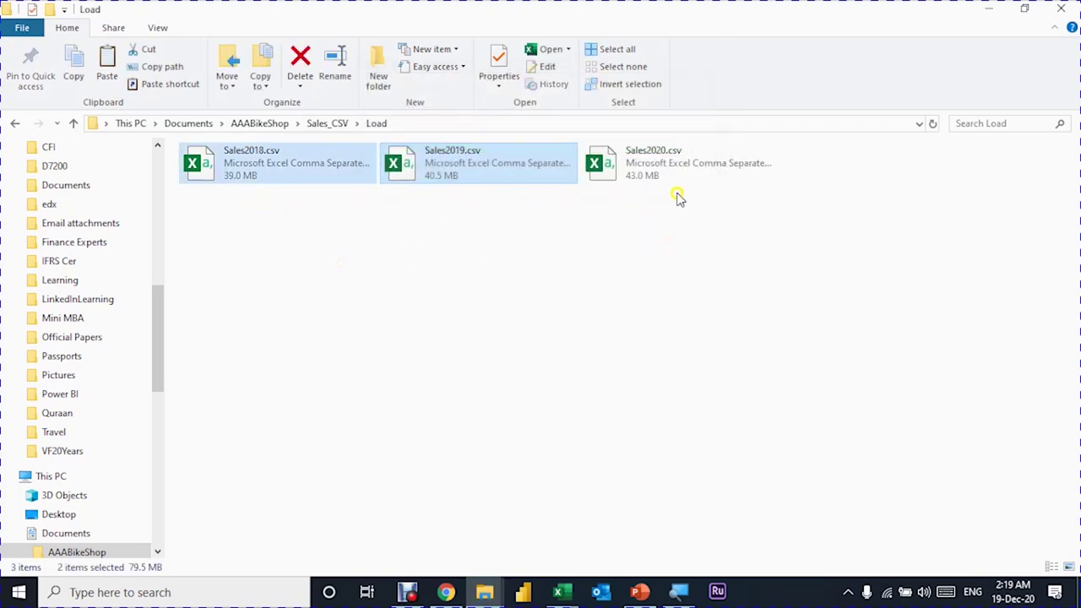
{"action": "left_click", "coordinate": [557, 592]}
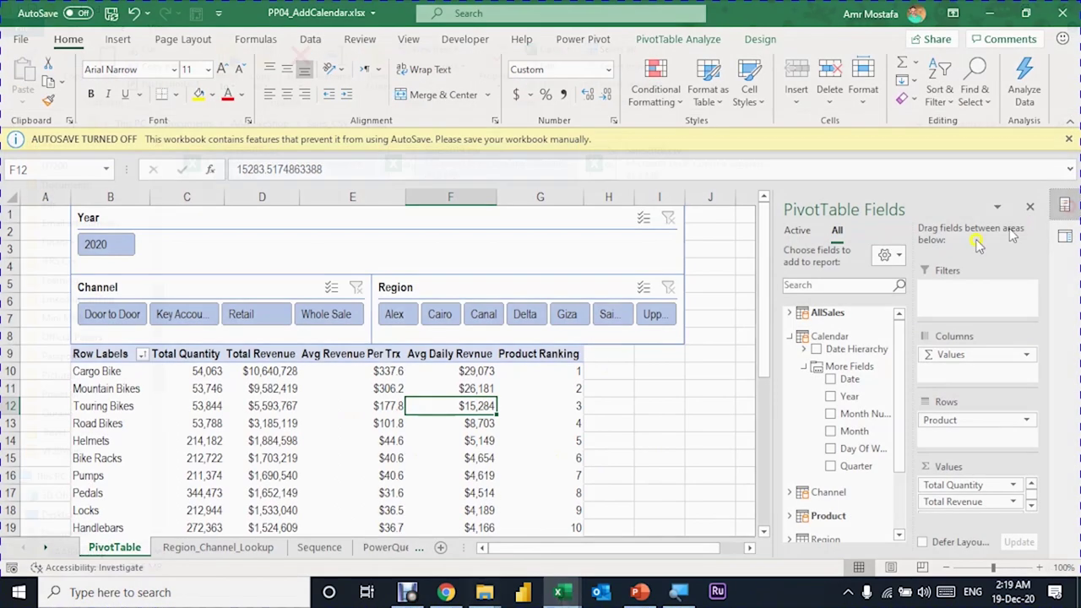
Refresh the pivot table so Cargo Bike shows $36,991,815 revenue
{"action": "left_click", "coordinate": [329, 410]}
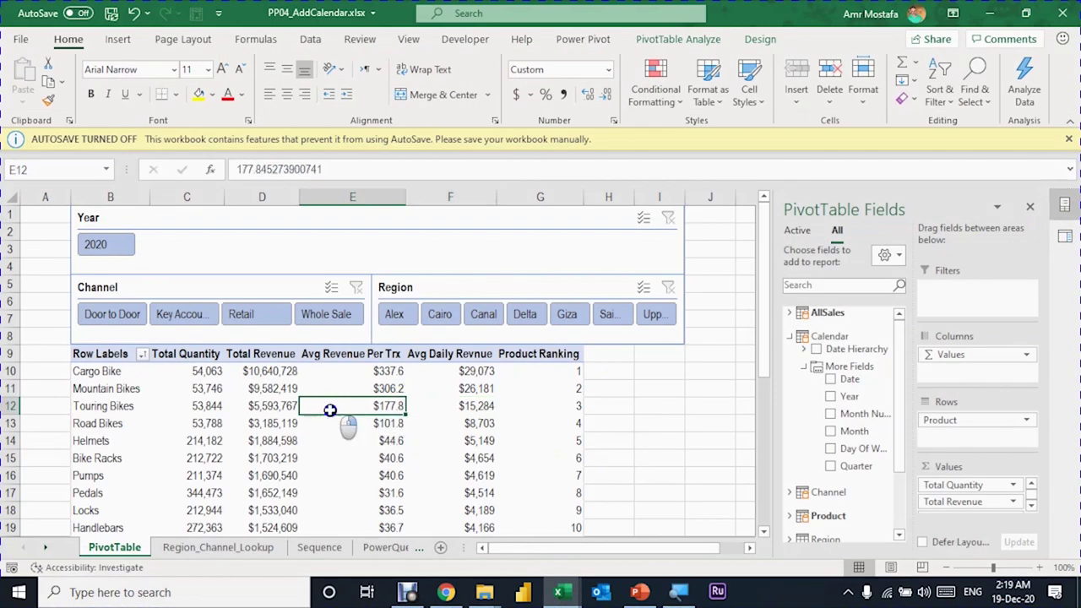
{"action": "right_click", "coordinate": [329, 410]}
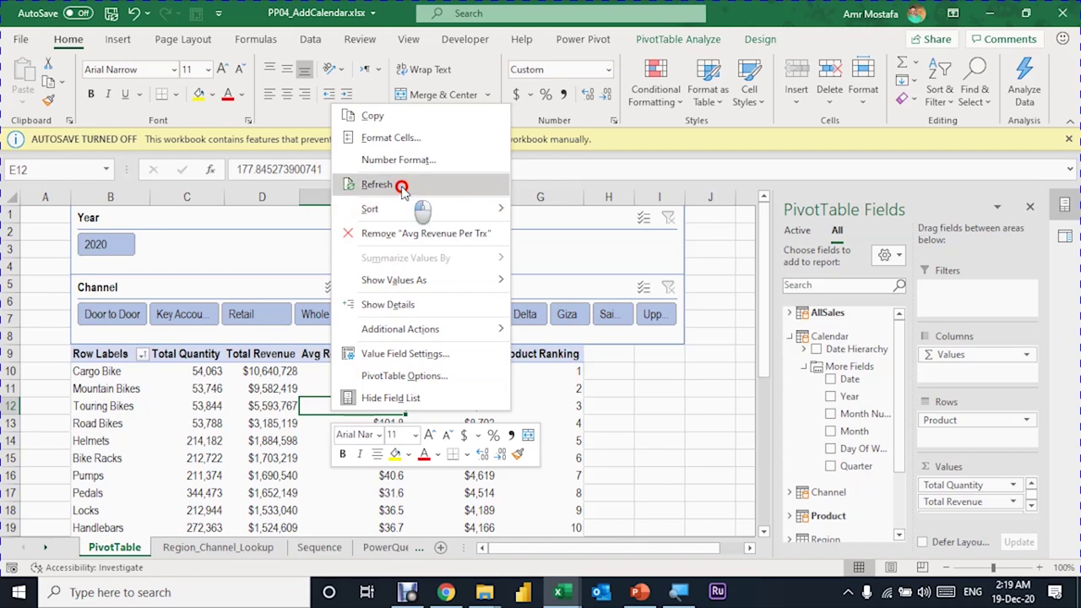
{"action": "left_click", "coordinate": [400, 182]}
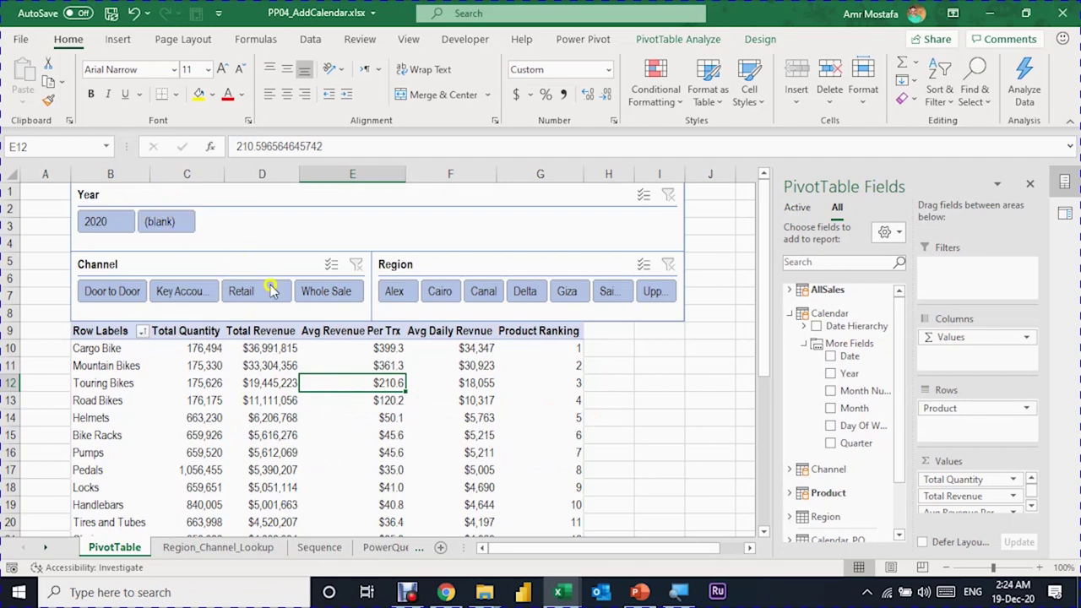
{"action": "left_click", "coordinate": [563, 594]}
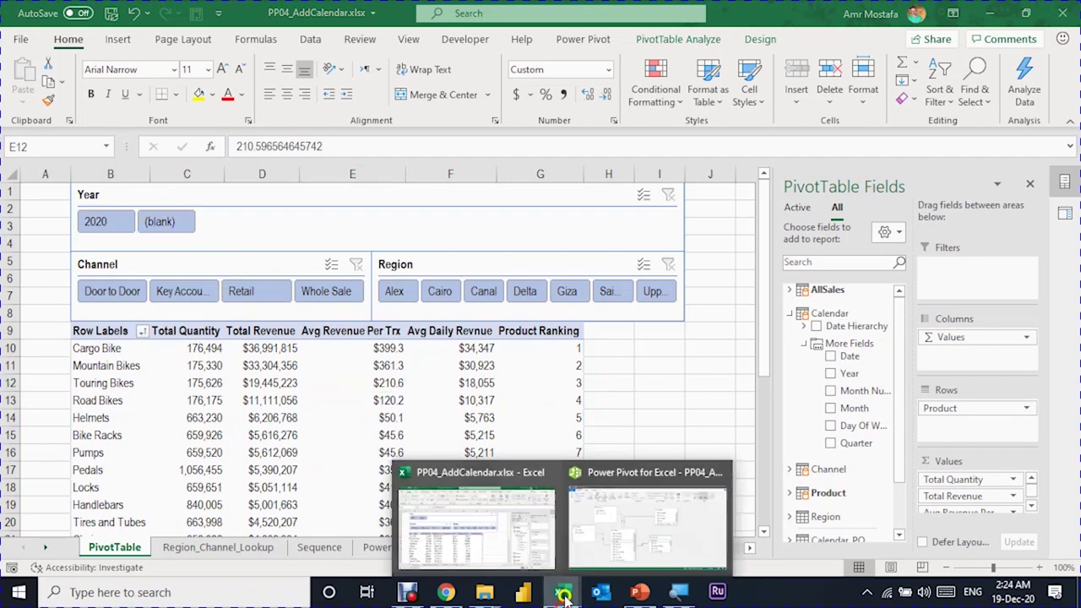
Open Power Pivot's Data View and inspect the Calendar table's Date column
{"action": "left_click", "coordinate": [613, 541]}
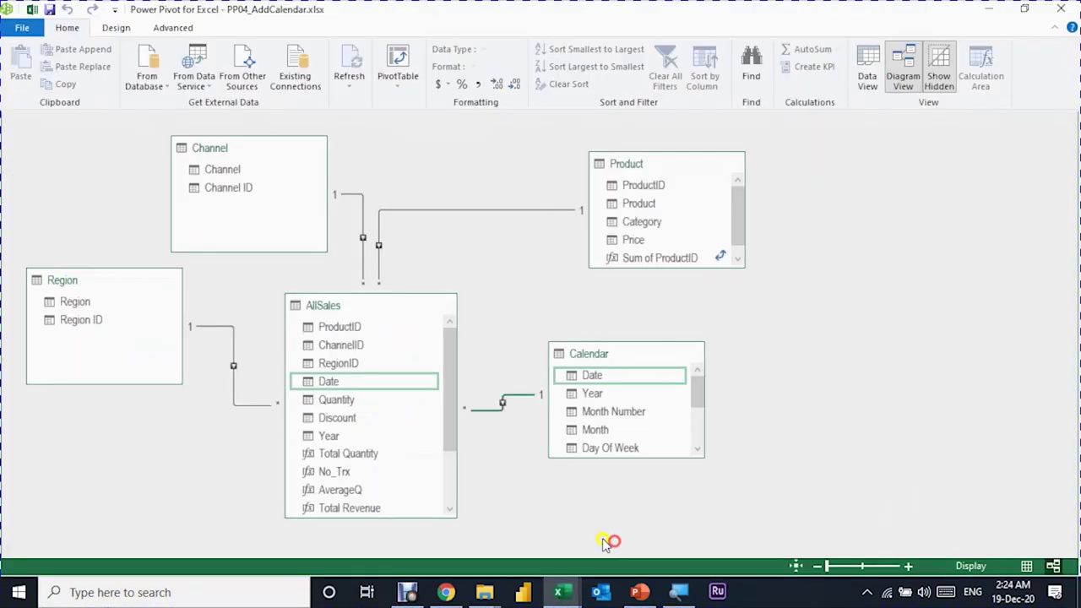
{"action": "left_click", "coordinate": [1026, 565]}
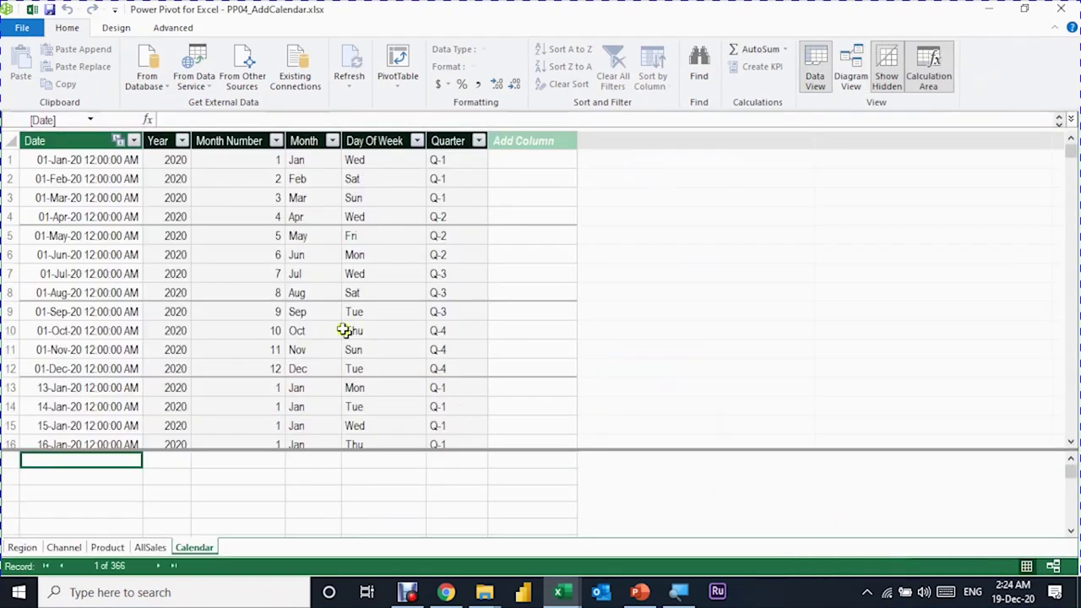
{"action": "left_click", "coordinate": [121, 160]}
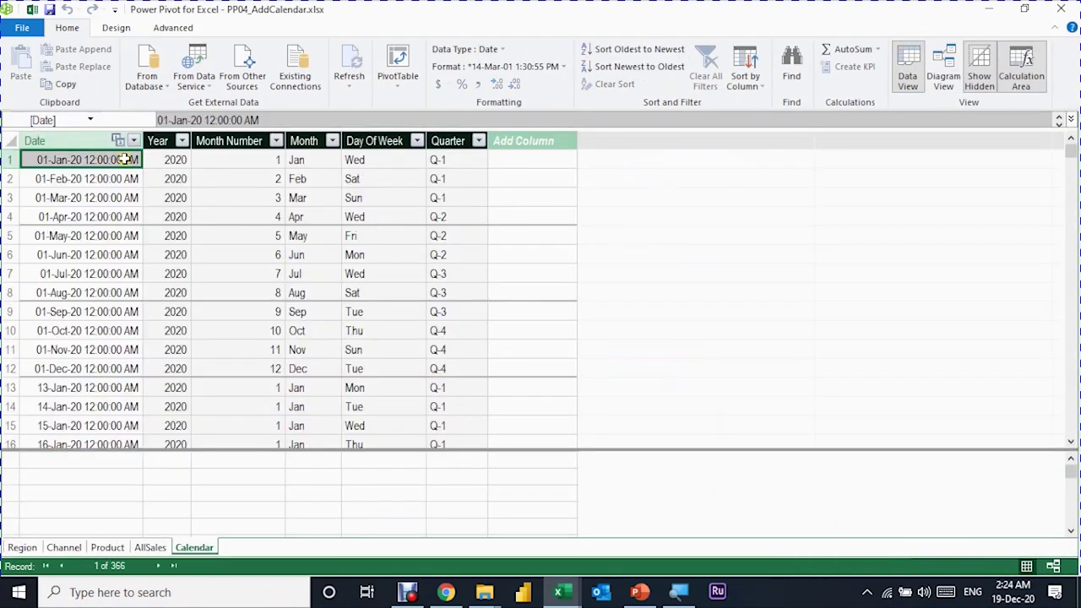
{"action": "left_click", "coordinate": [135, 140]}
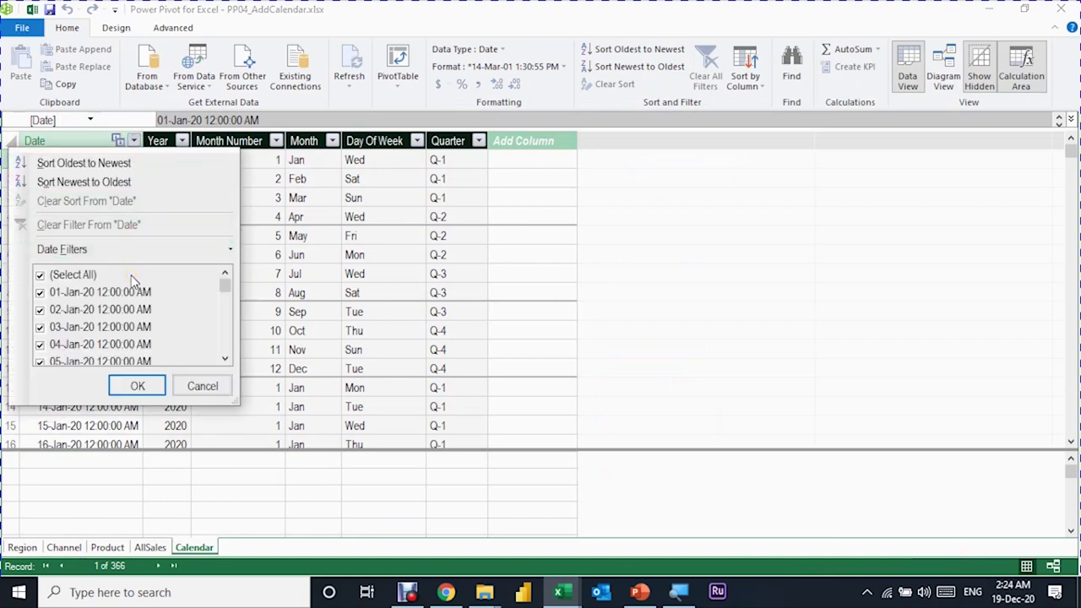
{"action": "key", "text": "Escape"}
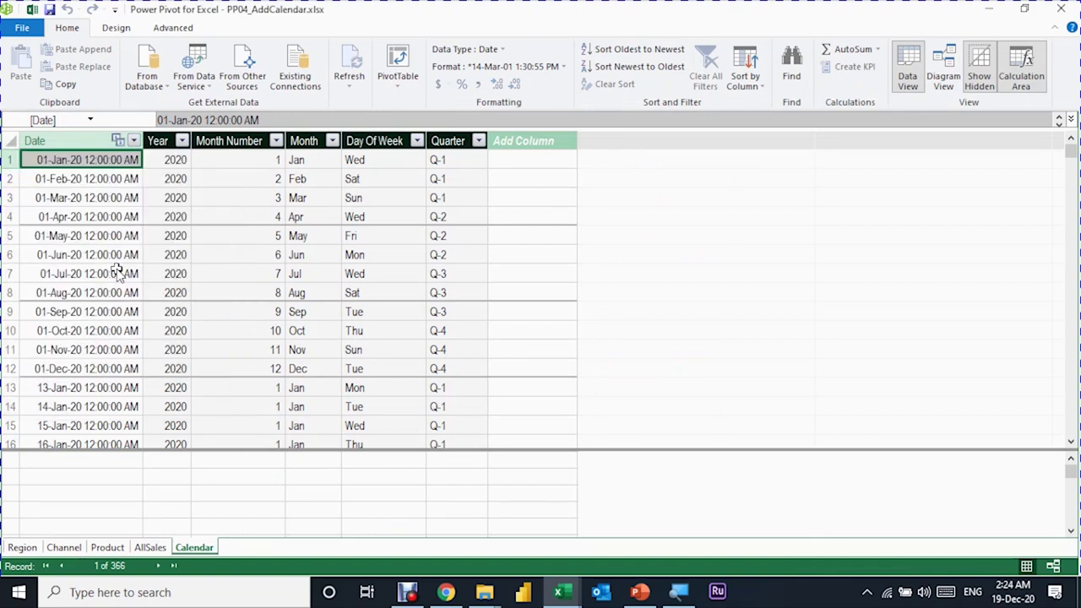
Update the Calendar date table range to start in 2018, ending 31-Dec-20
{"action": "left_click", "coordinate": [118, 28]}
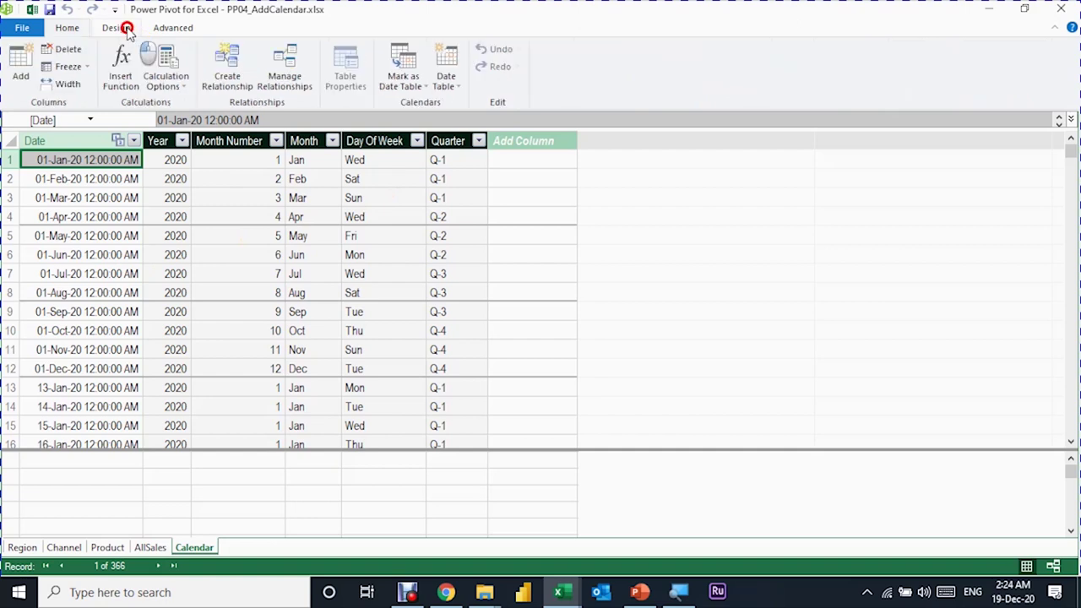
{"action": "left_click", "coordinate": [448, 85]}
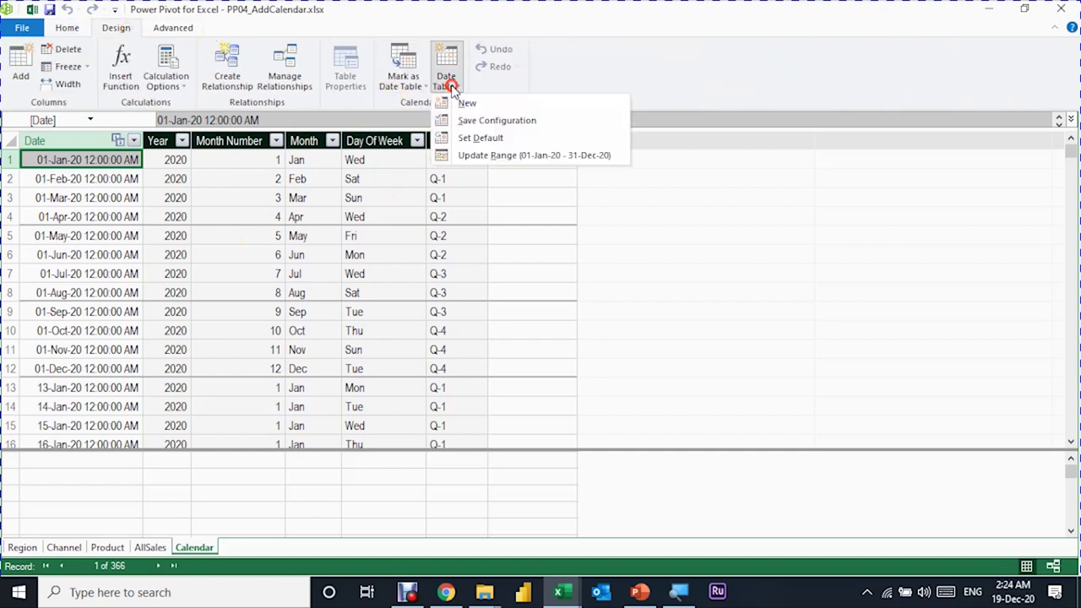
{"action": "left_click", "coordinate": [507, 162]}
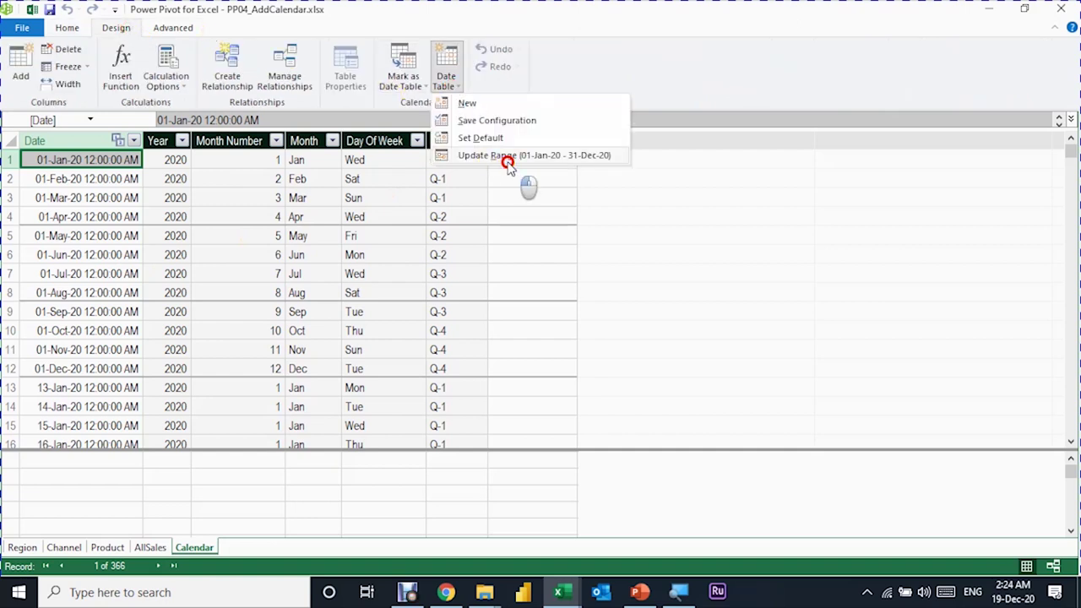
{"action": "left_click_drag", "start_coordinate": [229, 82], "coordinate": [510, 222]}
{"action": "left_click", "coordinate": [486, 238]}
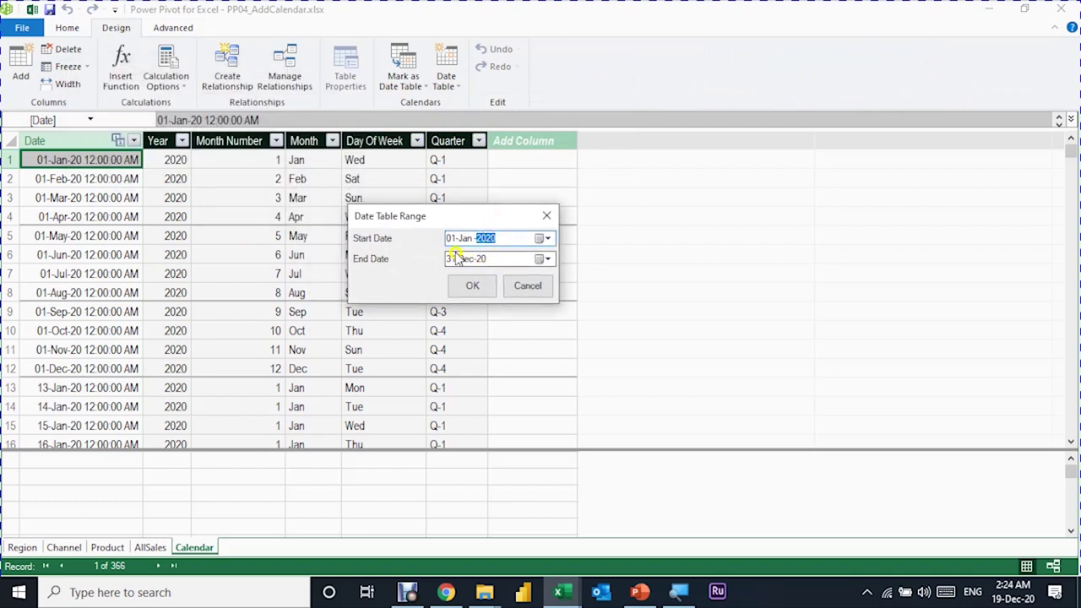
{"action": "type", "text": "201"}
{"action": "type", "text": "8"}
{"action": "left_click", "coordinate": [486, 285]}
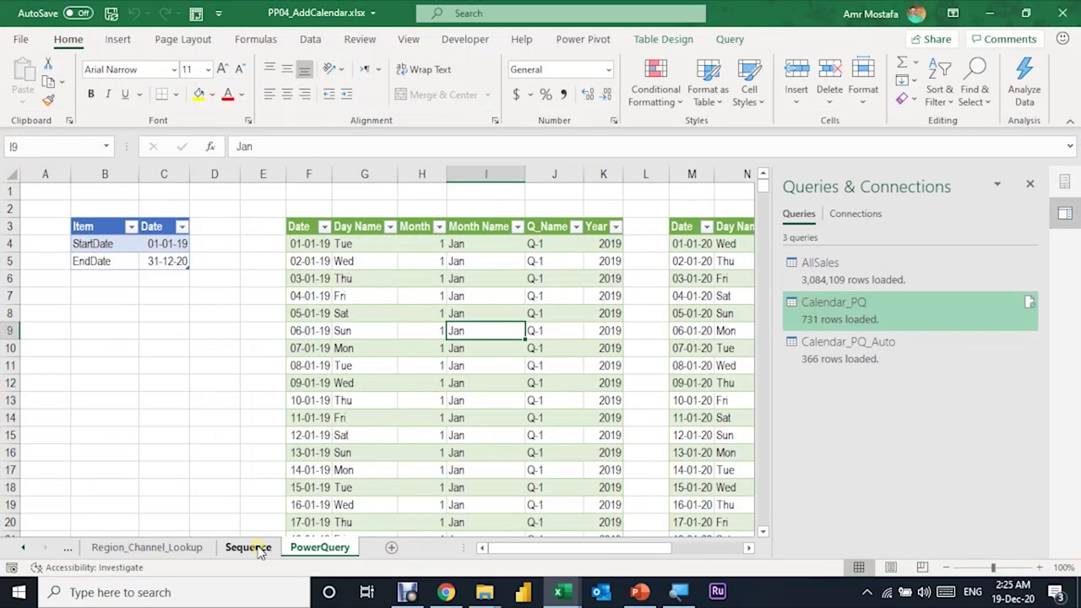
On the PowerQuery sheet, set StartDate in C4 to 1/1/2018
{"action": "left_click", "coordinate": [248, 547]}
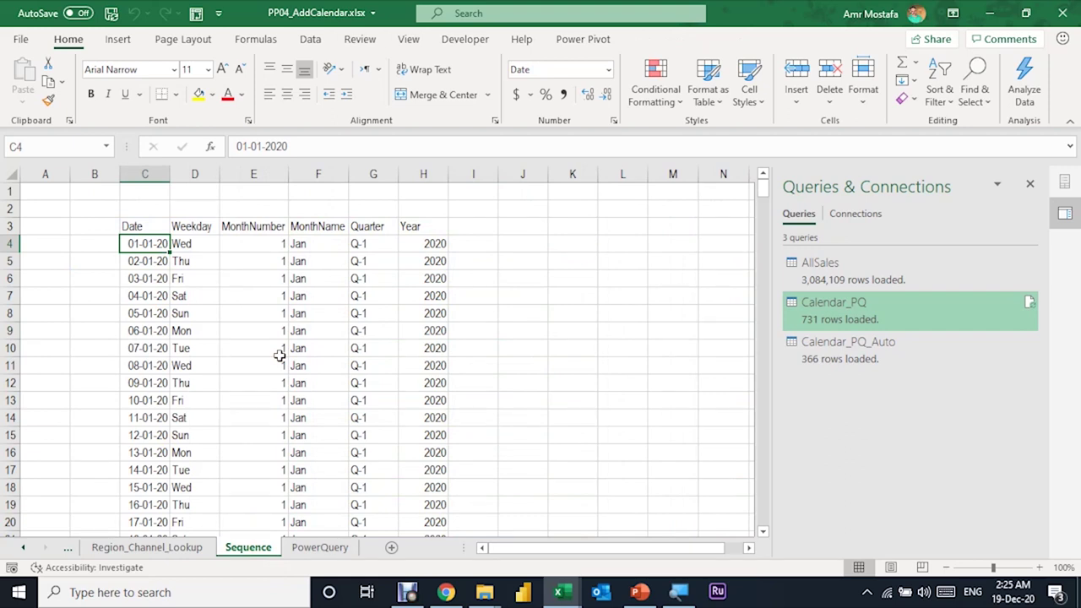
{"action": "left_click", "coordinate": [319, 548]}
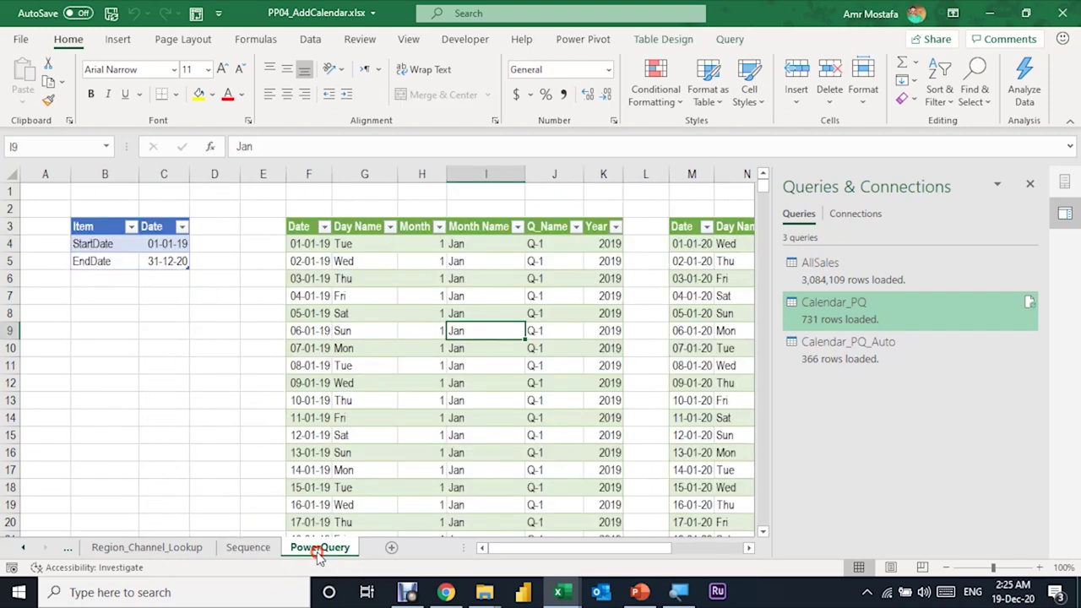
{"action": "left_click", "coordinate": [179, 247]}
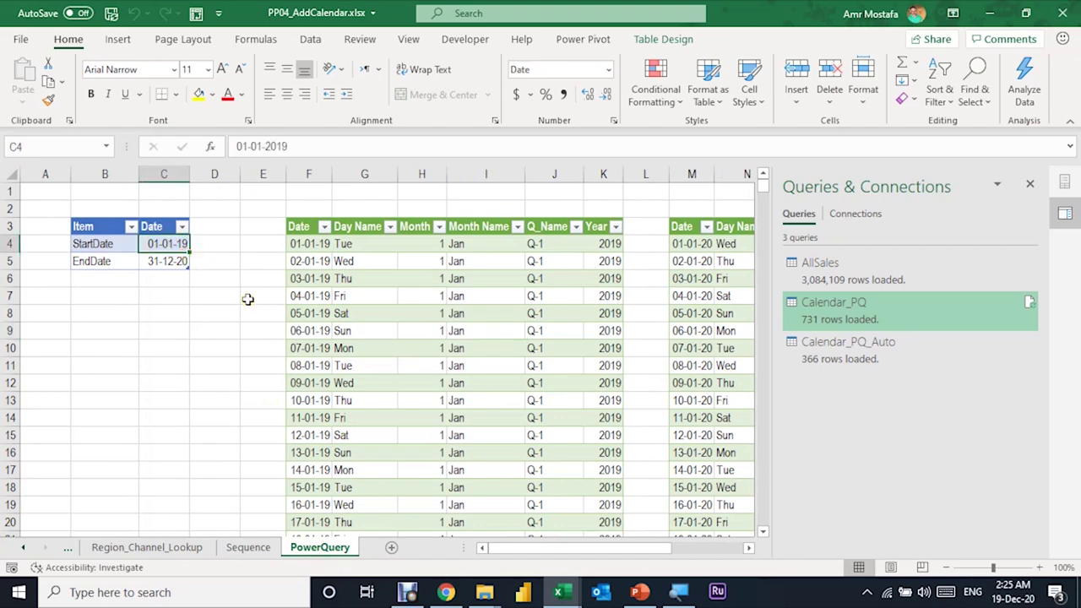
{"action": "type", "text": "1/1/201"}
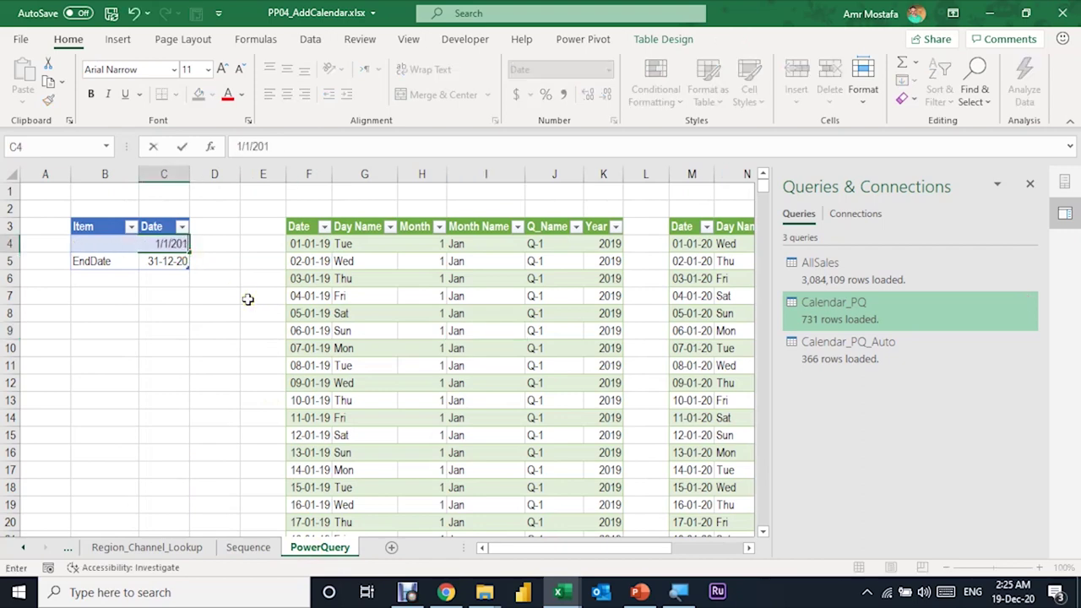
{"action": "type", "text": "8"}
{"action": "key", "text": "Return"}
Refresh the Calendar_PQ table so it loads 1,096 rows from 01-01-18
{"action": "left_click", "coordinate": [377, 261]}
{"action": "right_click", "coordinate": [378, 261]}
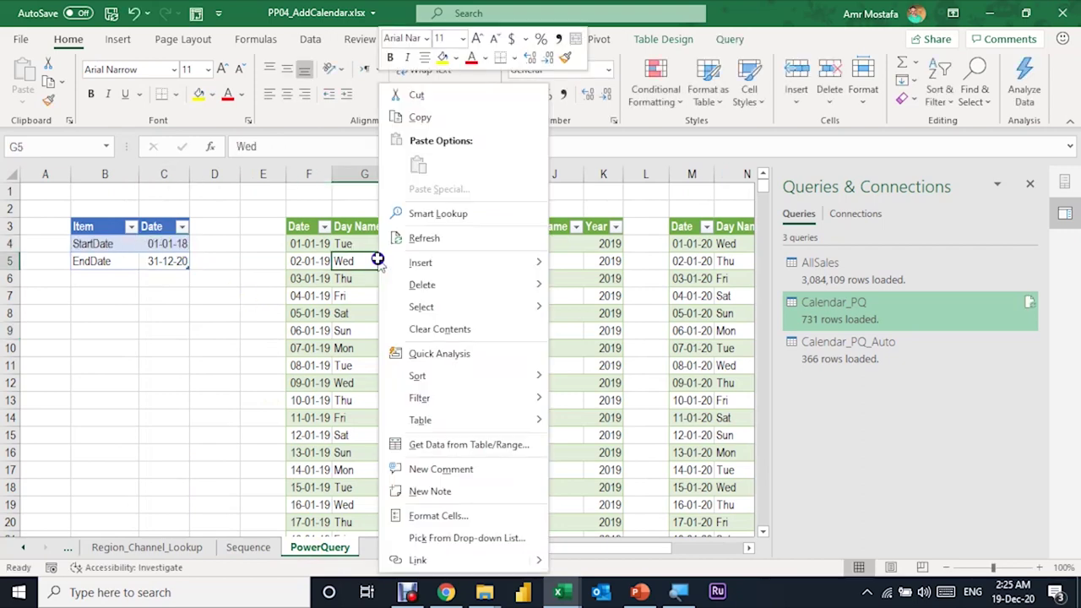
{"action": "left_click", "coordinate": [415, 240]}
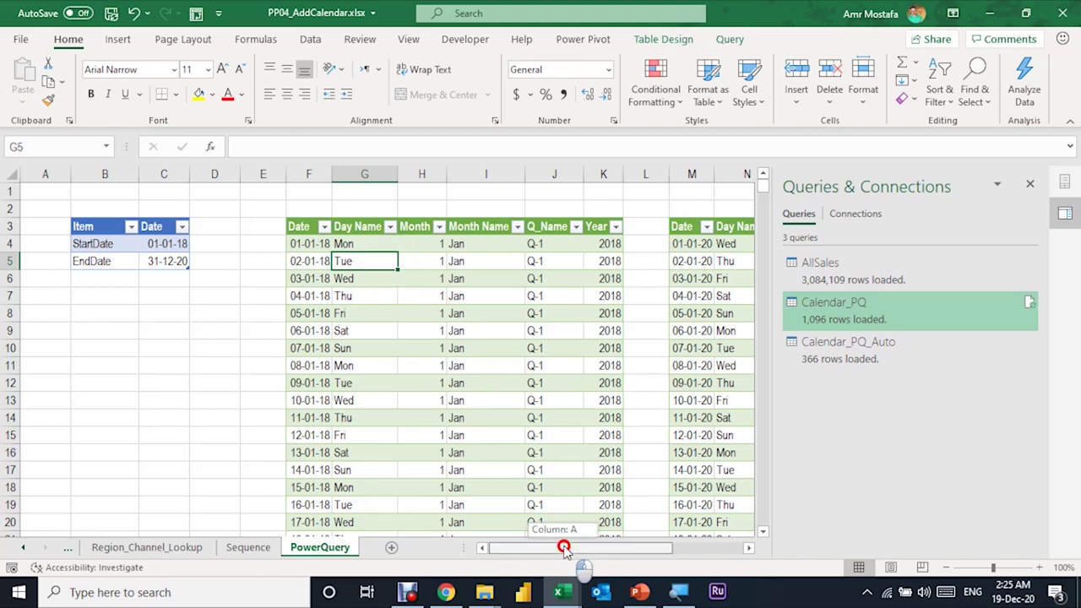
{"action": "left_click_drag", "start_coordinate": [564, 553], "coordinate": [634, 552]}
Refresh Calendar_PQ_Auto to 1,096 rows and view the pivot's 2018–2020 Year slicer
{"action": "left_click", "coordinate": [477, 284]}
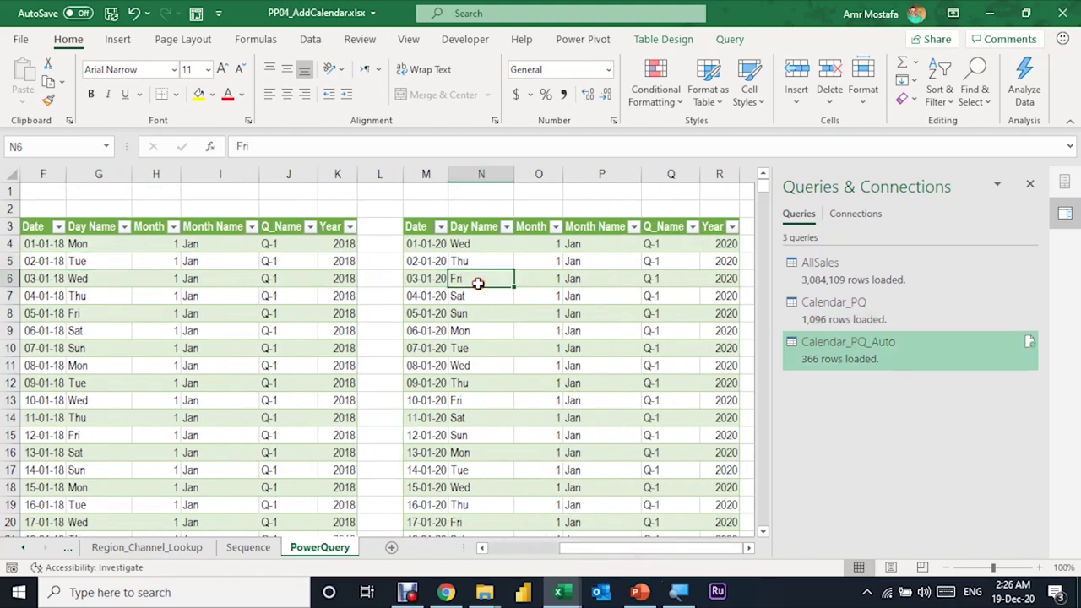
{"action": "right_click", "coordinate": [479, 281]}
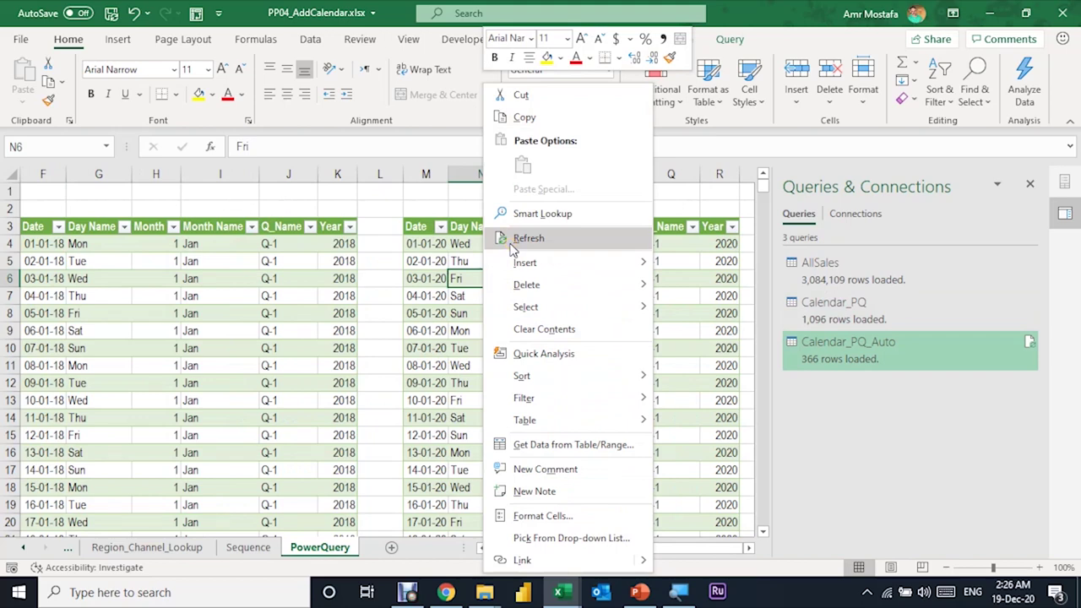
{"action": "left_click", "coordinate": [515, 240]}
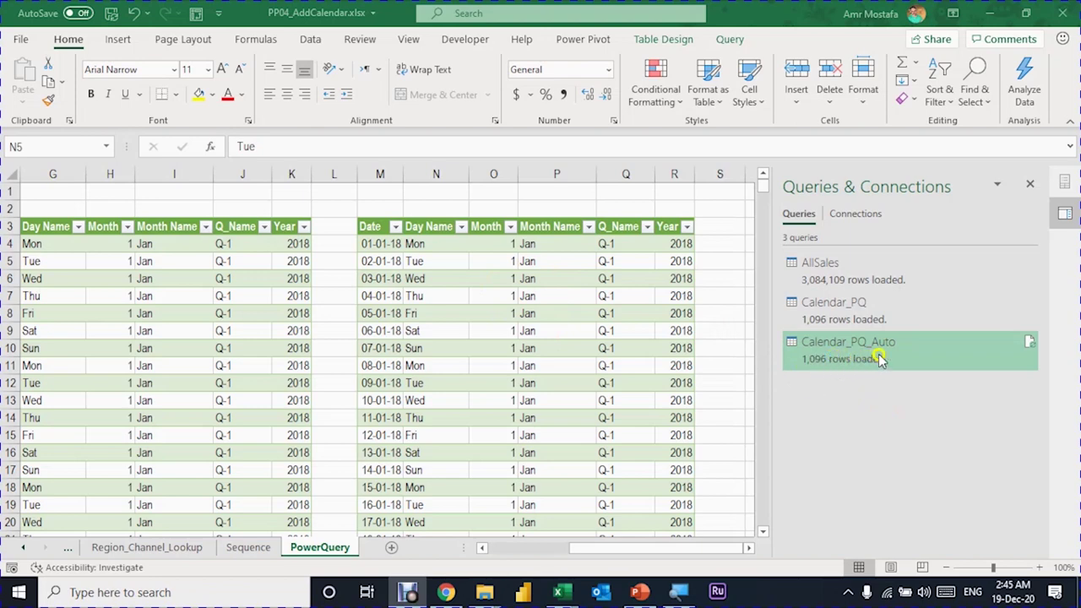
{"action": "left_click", "coordinate": [22, 549]}
{"action": "left_click", "coordinate": [97, 548]}
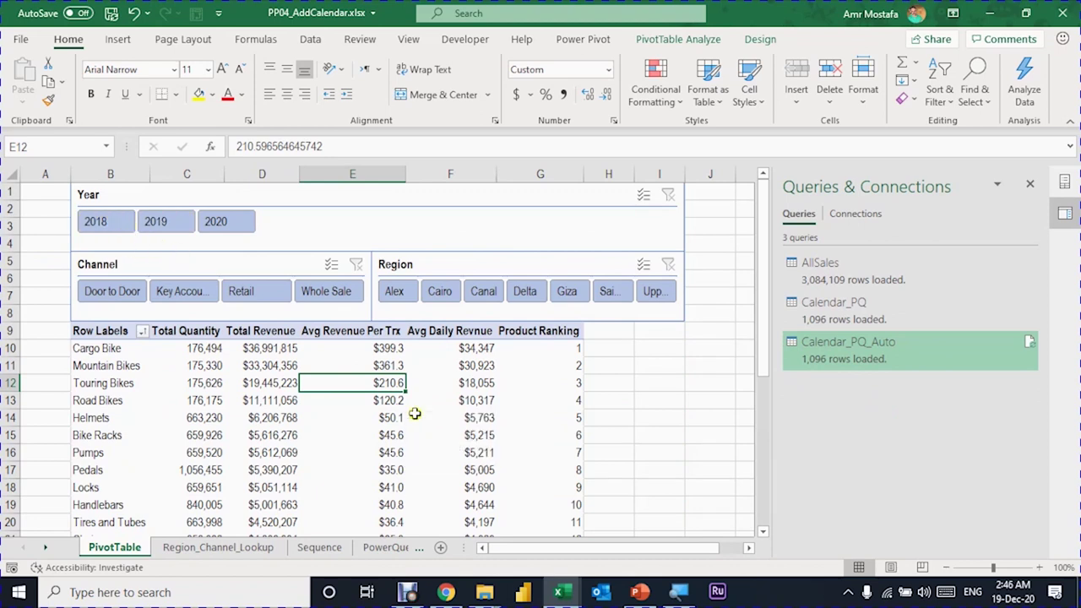
Pass through the Sequence sheet back to PowerQuery, showing 01-01-18 to 31-12-20
{"action": "left_click", "coordinate": [270, 402]}
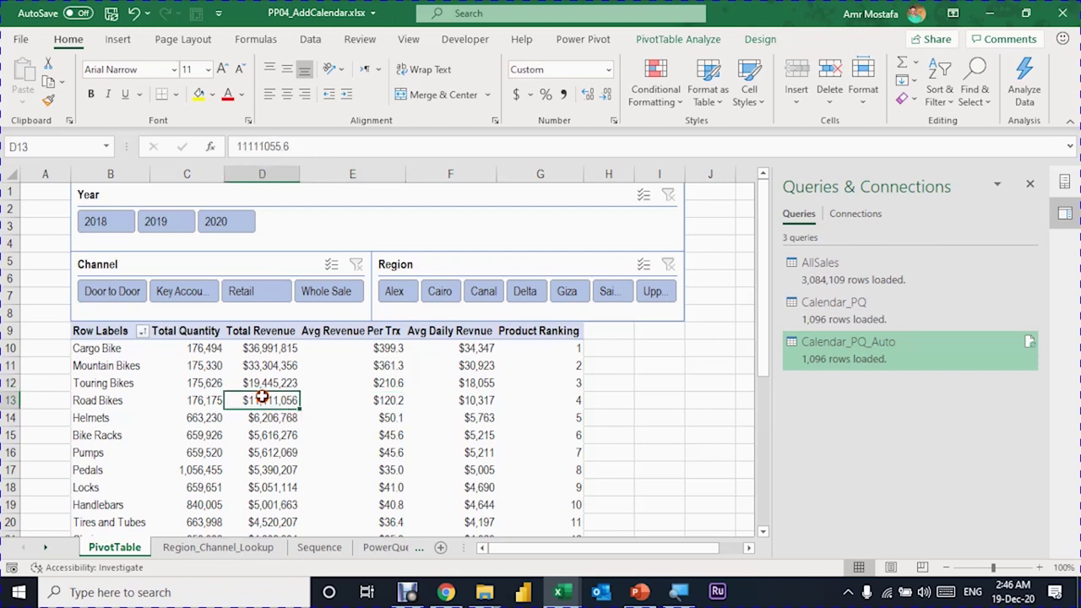
{"action": "key", "text": "ctrl+Page_Down"}
{"action": "key", "text": "ctrl+Page_Down"}
{"action": "key", "text": "ctrl+Page_Down"}
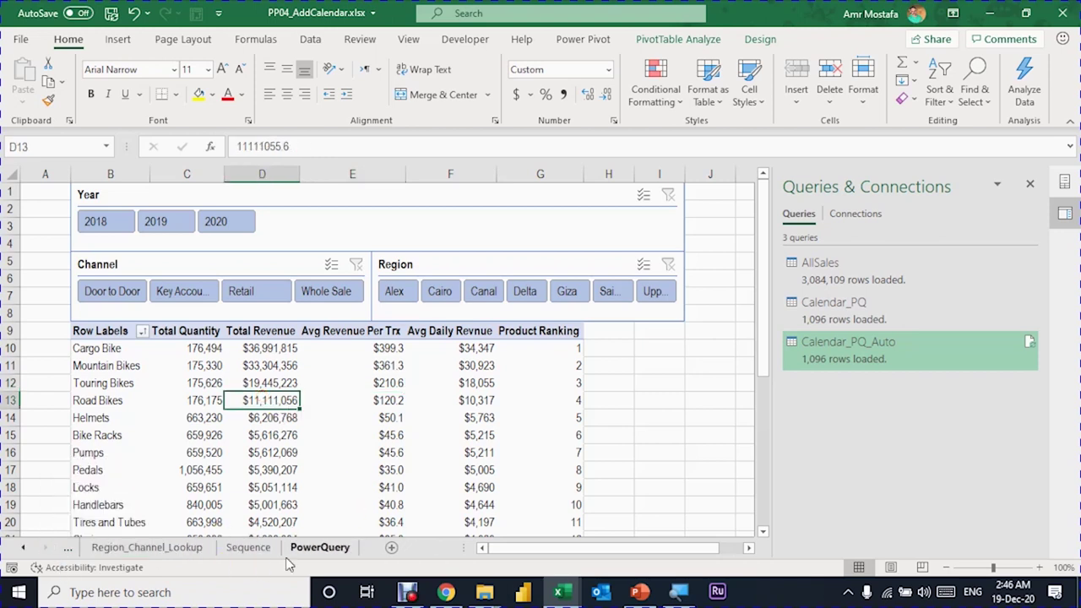
{"action": "left_click", "coordinate": [259, 547]}
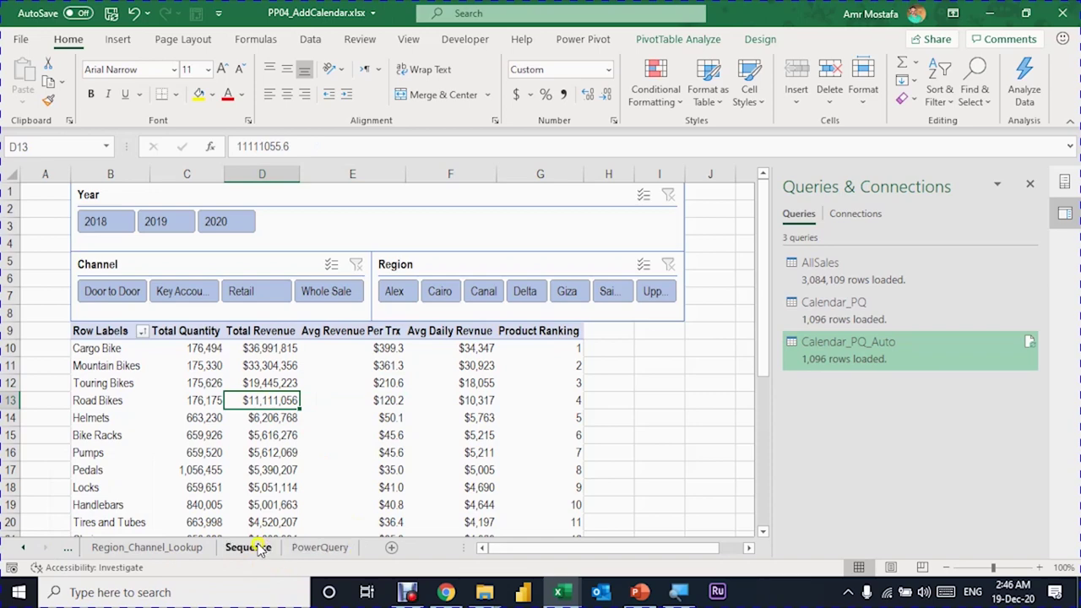
{"action": "left_click", "coordinate": [258, 548]}
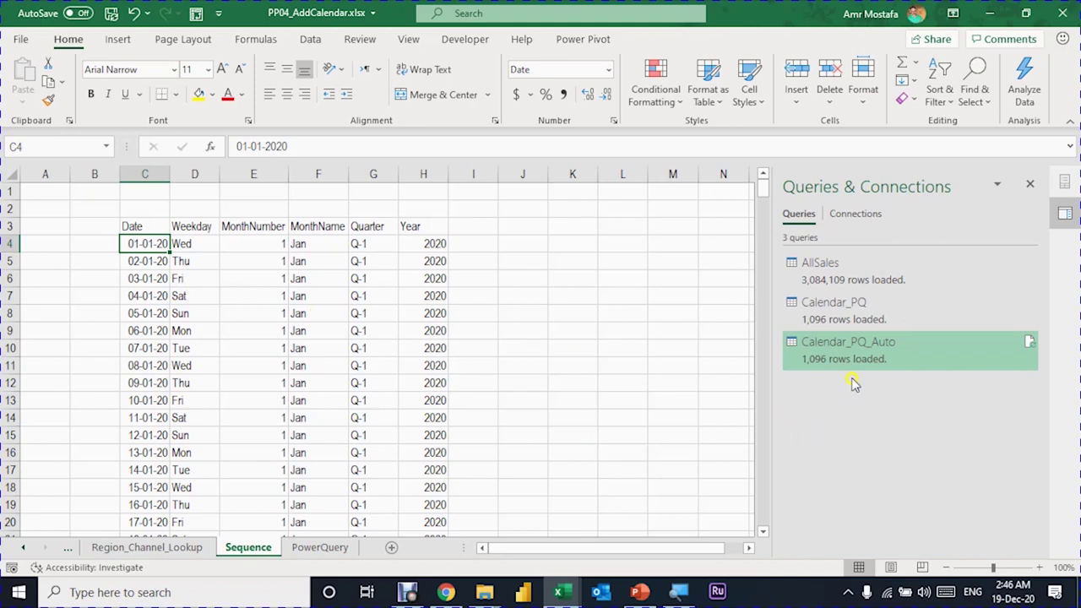
{"action": "mouse_move", "coordinate": [868, 351]}
{"action": "left_click", "coordinate": [345, 549]}
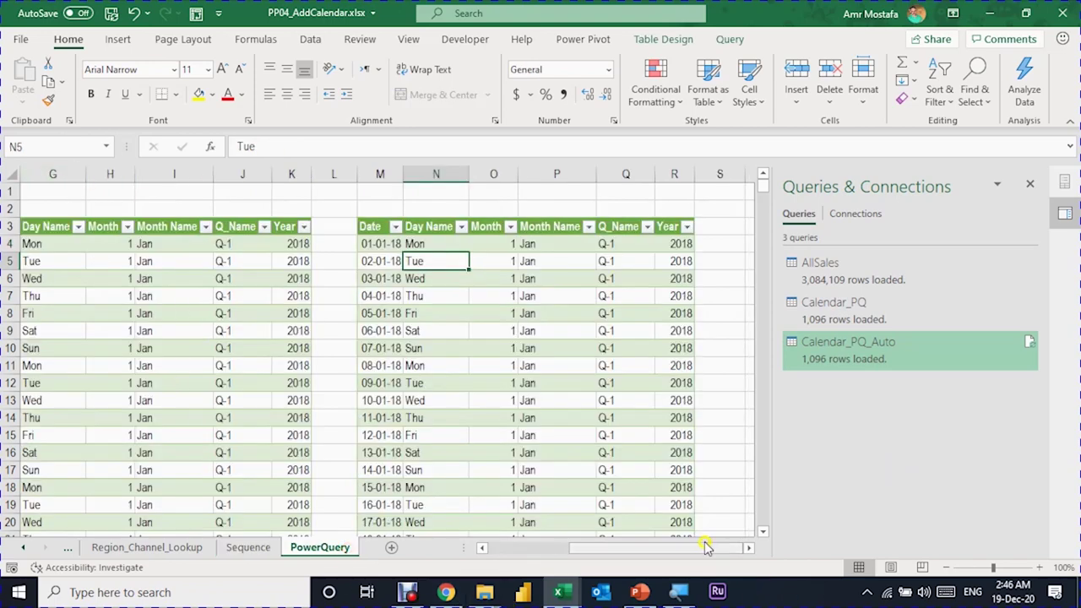
{"action": "left_click_drag", "start_coordinate": [709, 548], "coordinate": [574, 547]}
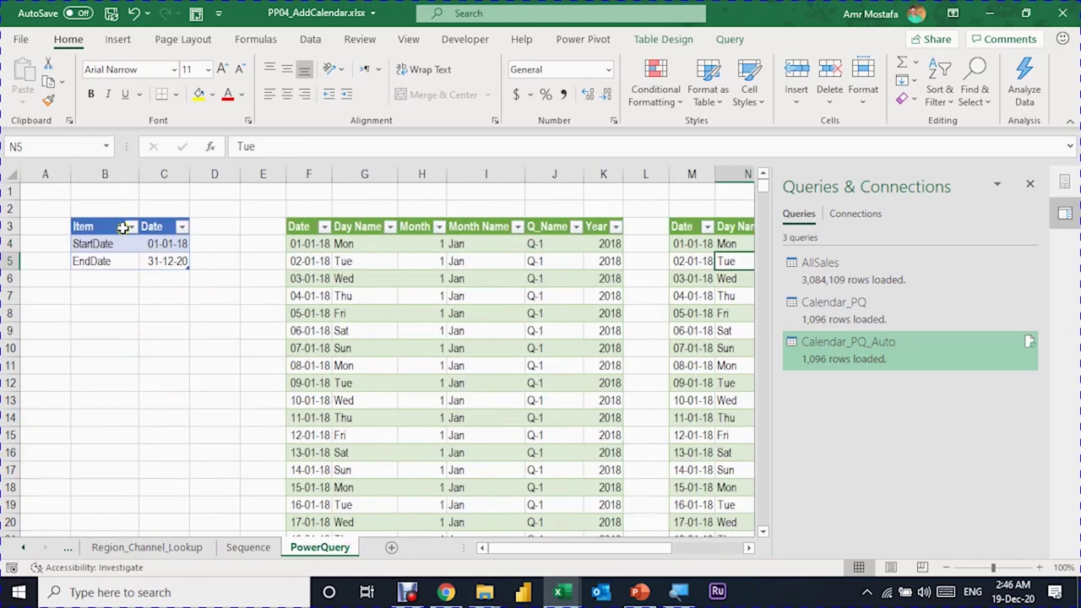
Bring Power Pivot forward and check the Calendar date range now starts 01-Jan-18
{"action": "mouse_move", "coordinate": [567, 595]}
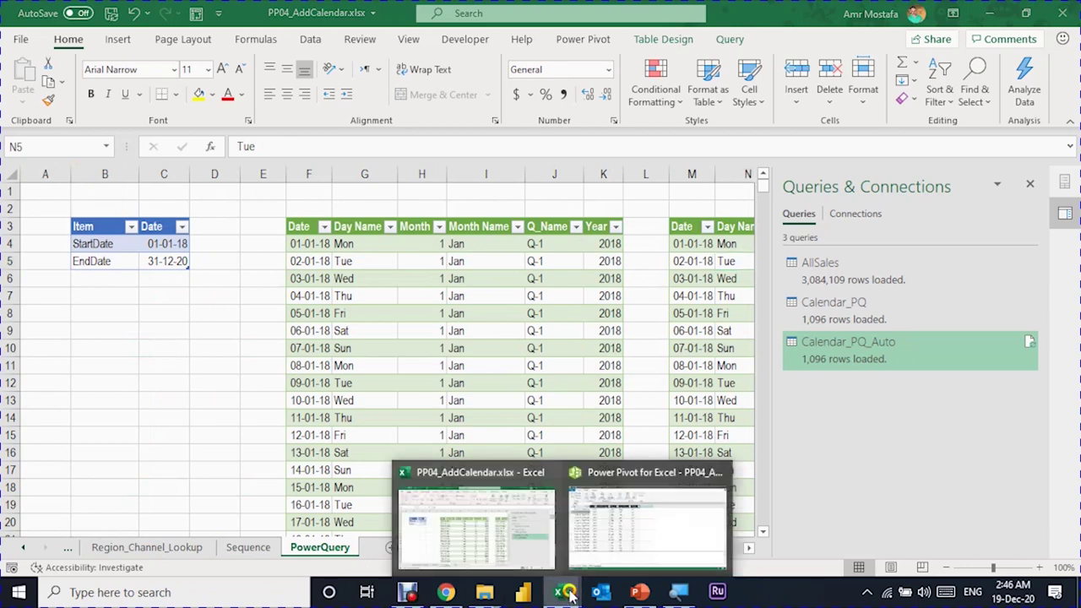
{"action": "left_click", "coordinate": [619, 426]}
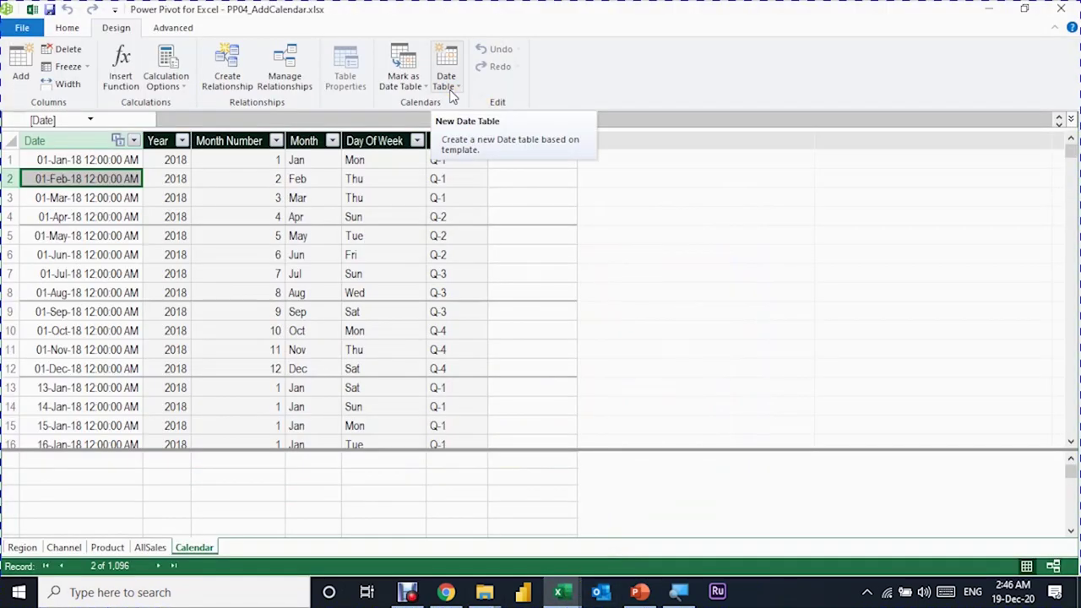
{"action": "left_click", "coordinate": [454, 87]}
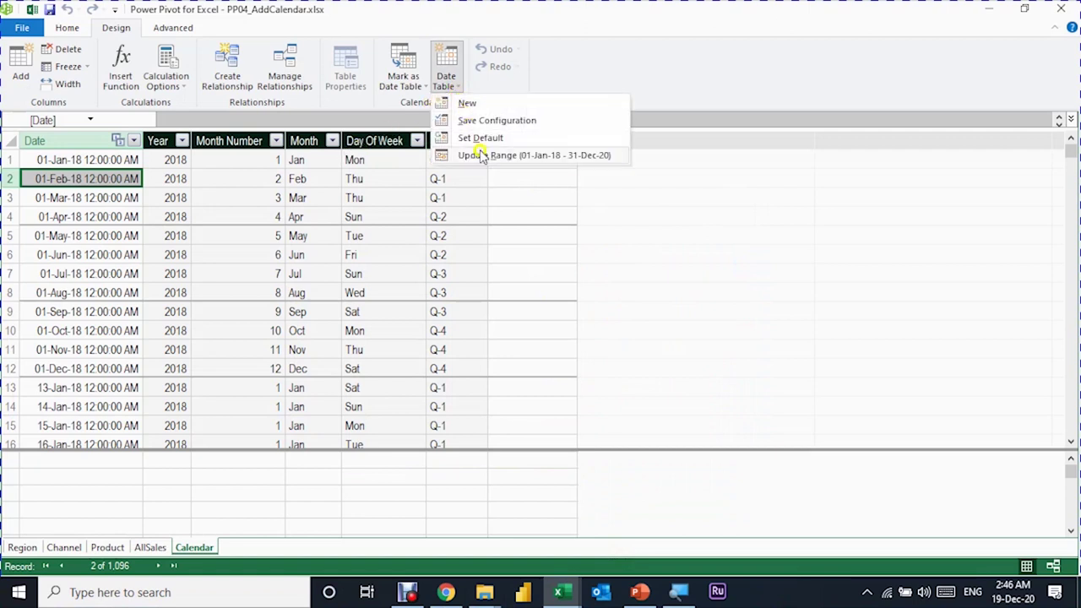
{"action": "left_click", "coordinate": [313, 191]}
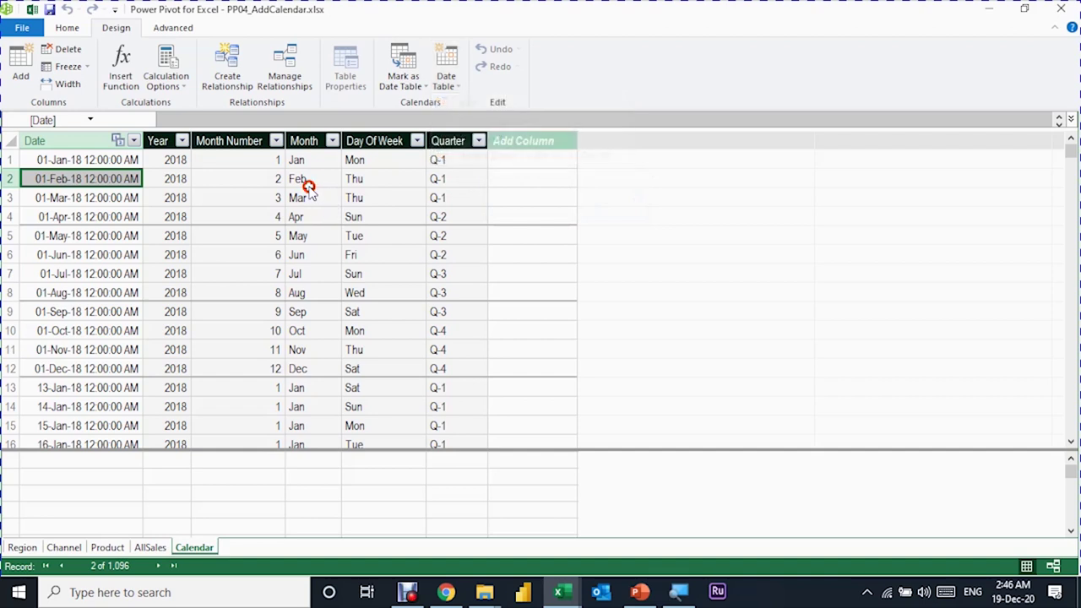